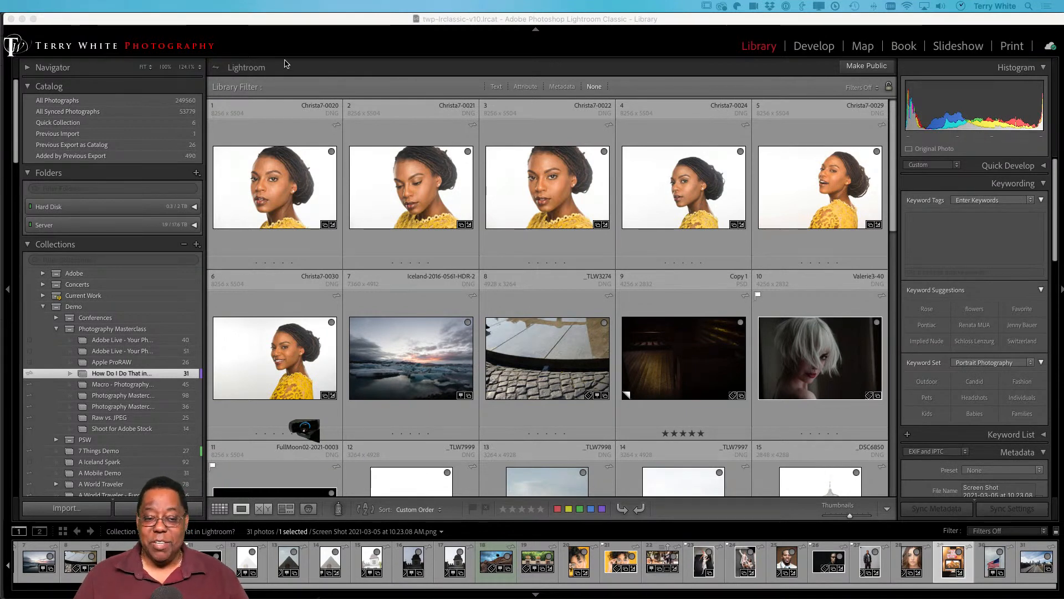
- Review the text search and metadata columns of the Library Filter, and close the filter without applying one
mouse_move(282, 26)
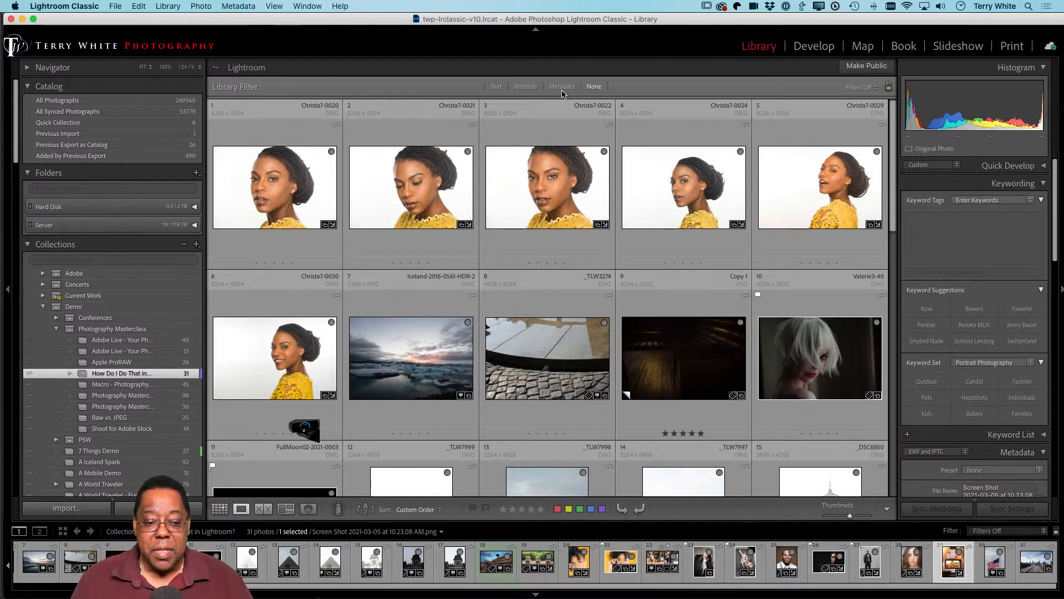
left_click(496, 87)
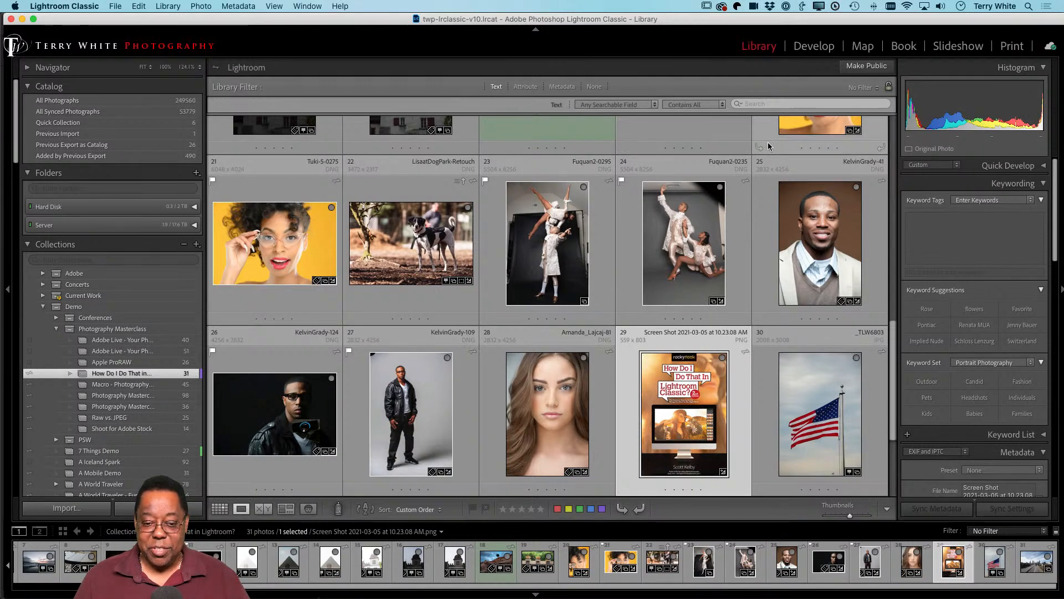
left_click(562, 87)
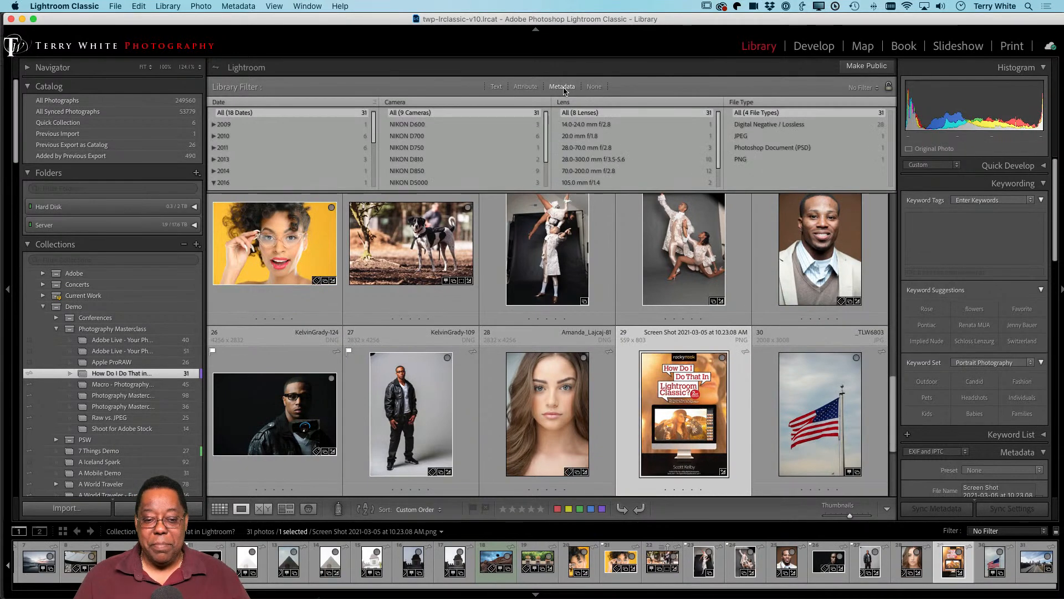
left_click(562, 87)
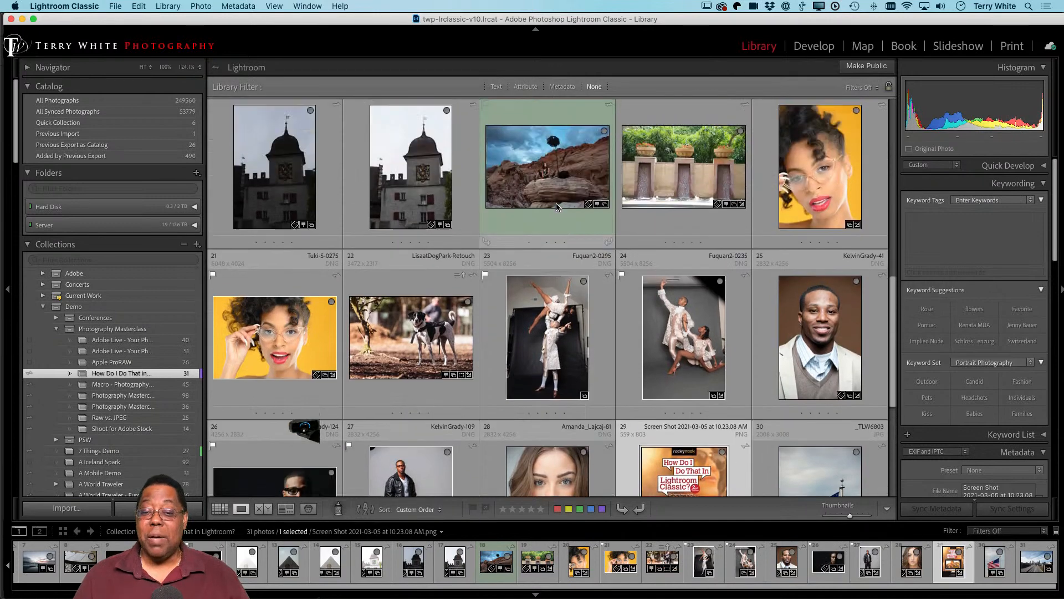
scroll(556, 203, "up", 10)
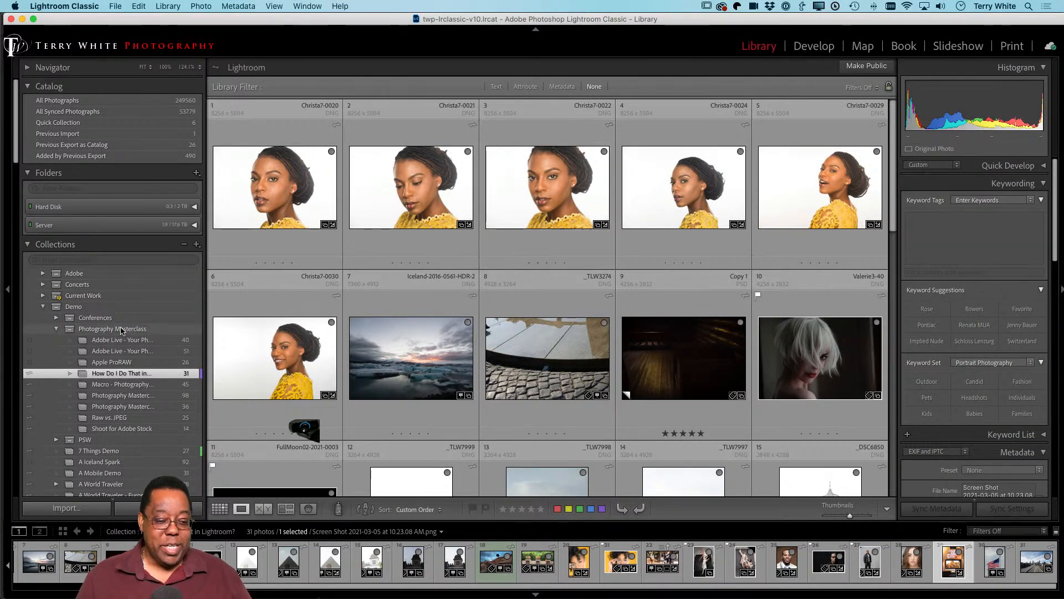
- Expand the Travel collection set and open the Paris collection
scroll(109, 358, "down", 5)
scroll(109, 358, "down", 15)
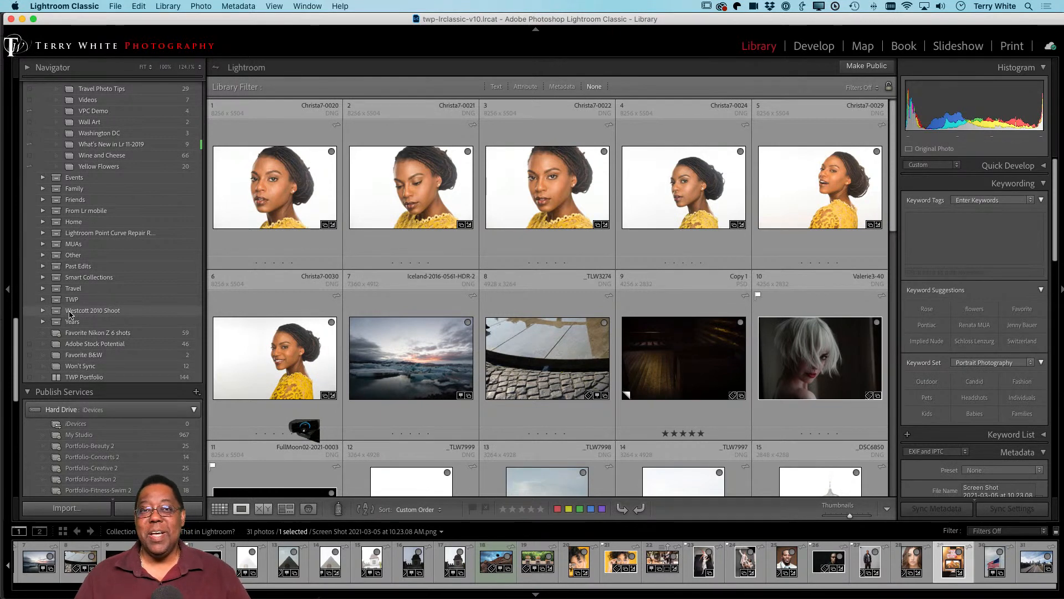
left_click(43, 288)
scroll(114, 343, "down", 10)
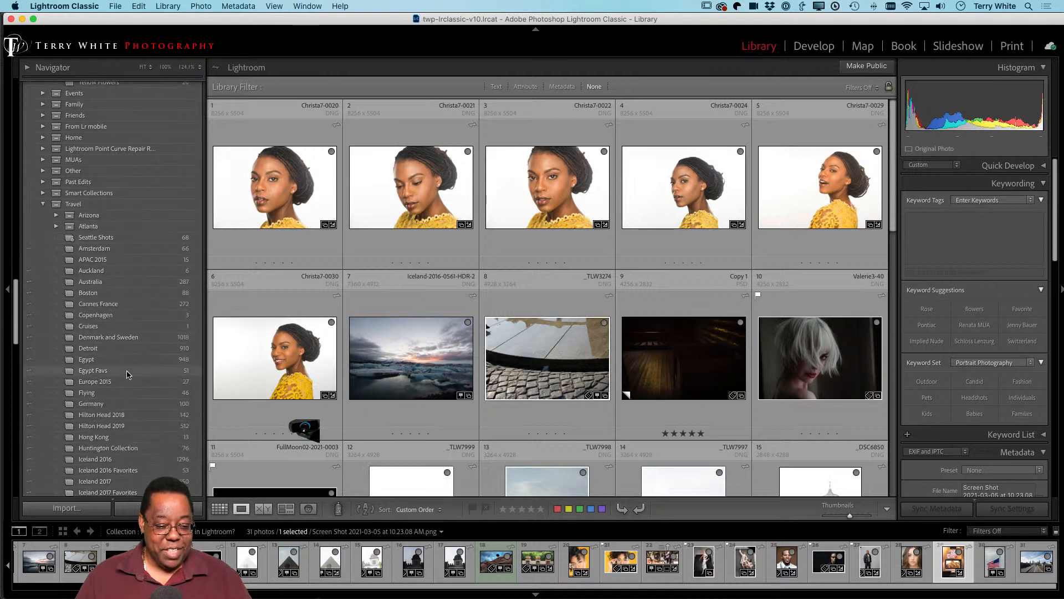
scroll(126, 374, "down", 9)
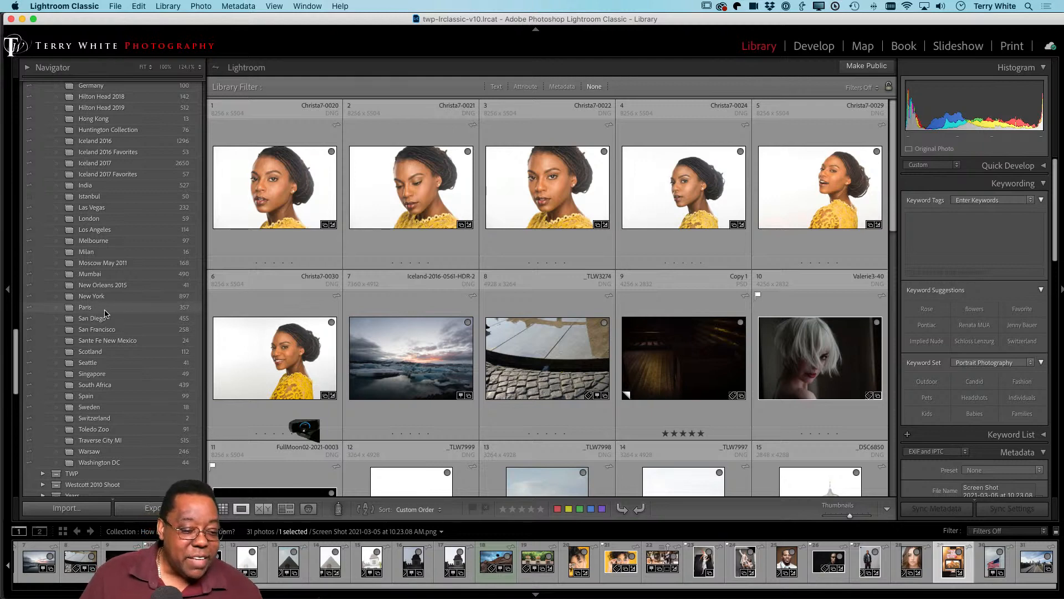
left_click(161, 312)
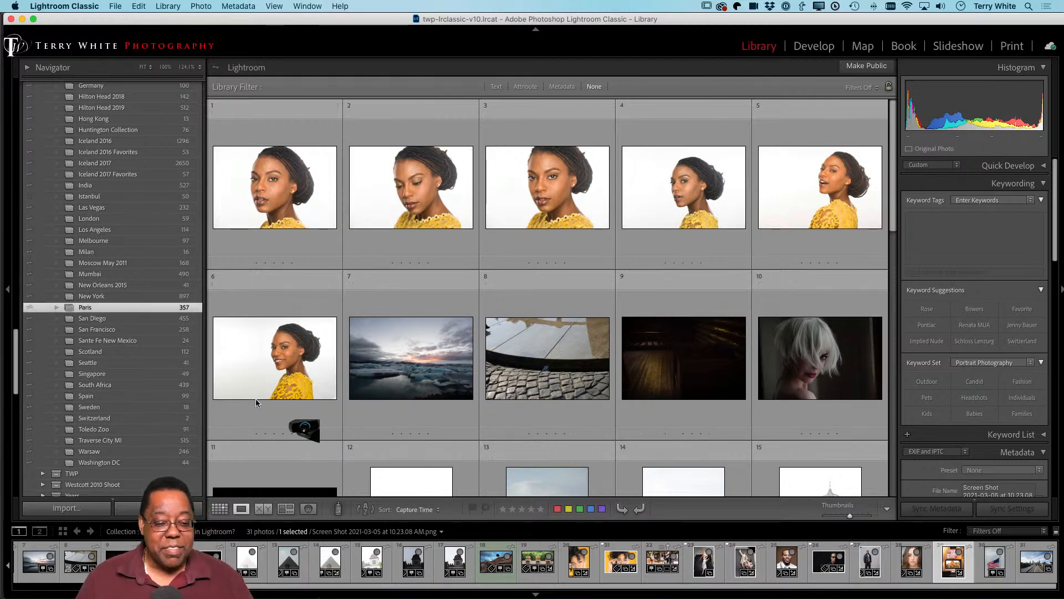
- Select the six Eiffel Tower photos _DSC1714, _DSC1715, _DSC1716, _DSC1718, _DSC1719 and _DSC1720 together
scroll(508, 429, "down", 10)
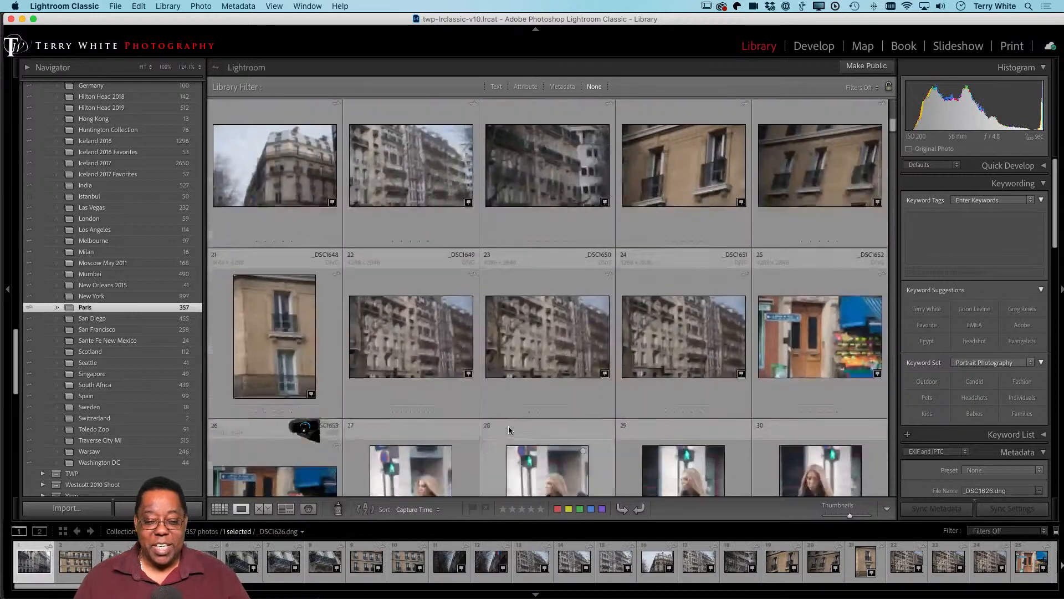
scroll(508, 429, "down", 15)
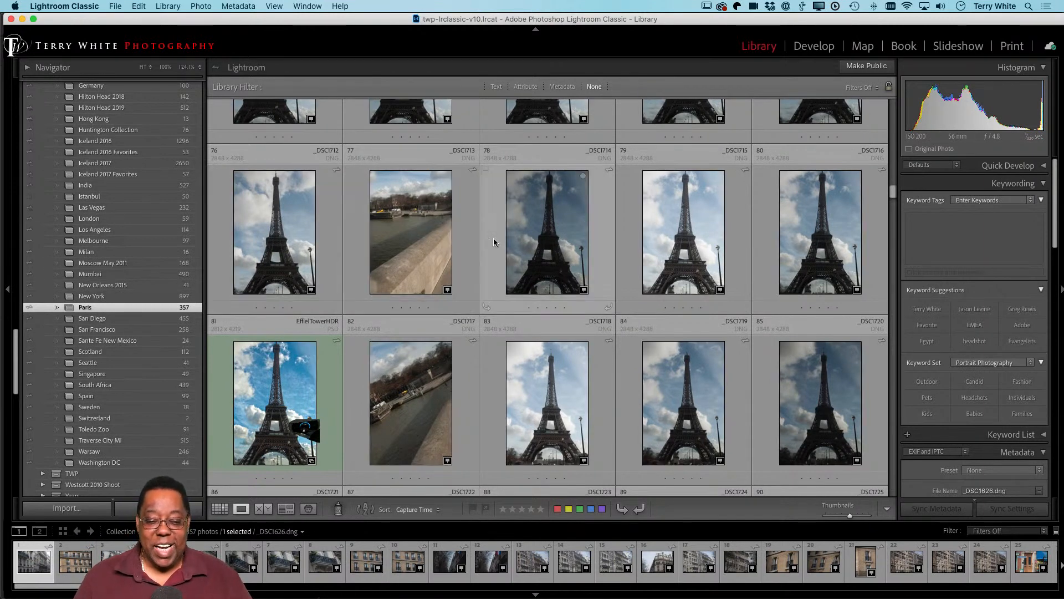
left_click(549, 251)
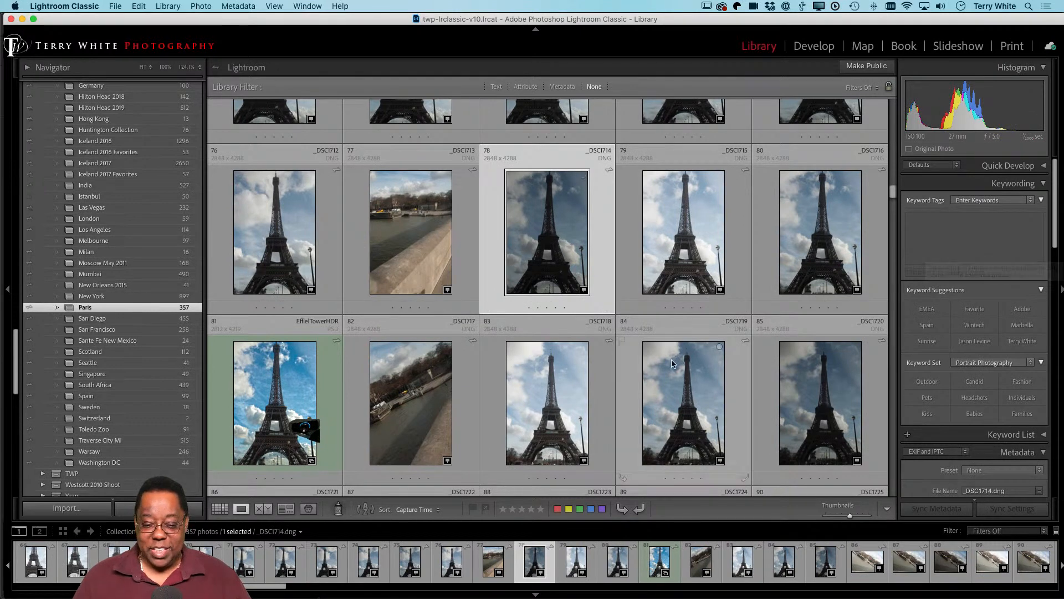
left_click(683, 261, "super")
left_click(782, 260, "super")
left_click(571, 402, "super")
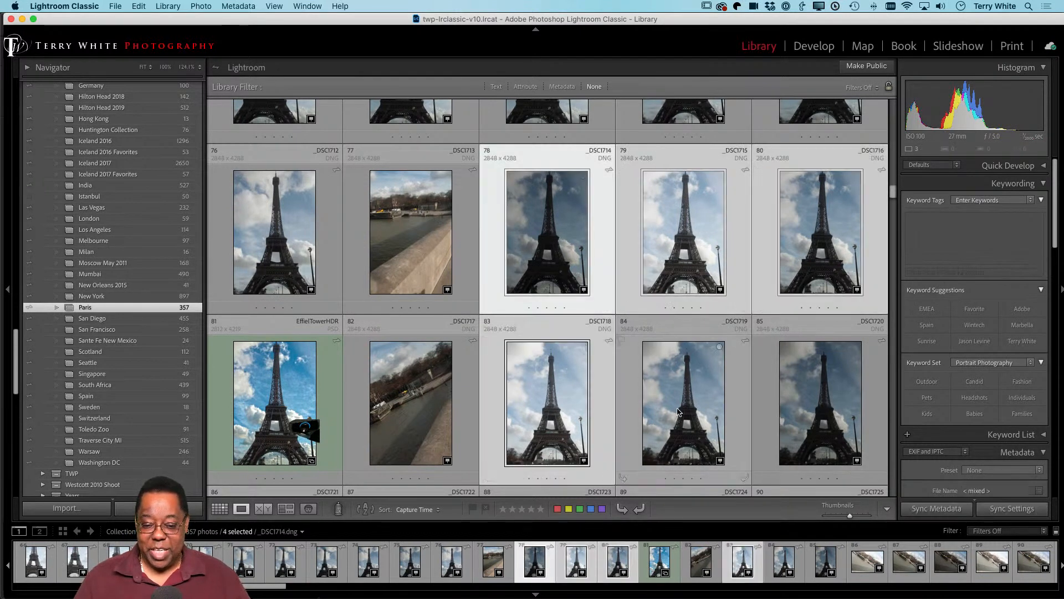
left_click(688, 410, "super")
left_click(804, 419, "super")
- Add the keywords Paris, clouds, Sky and Eiffel Tower to the selected photos
left_click(945, 239)
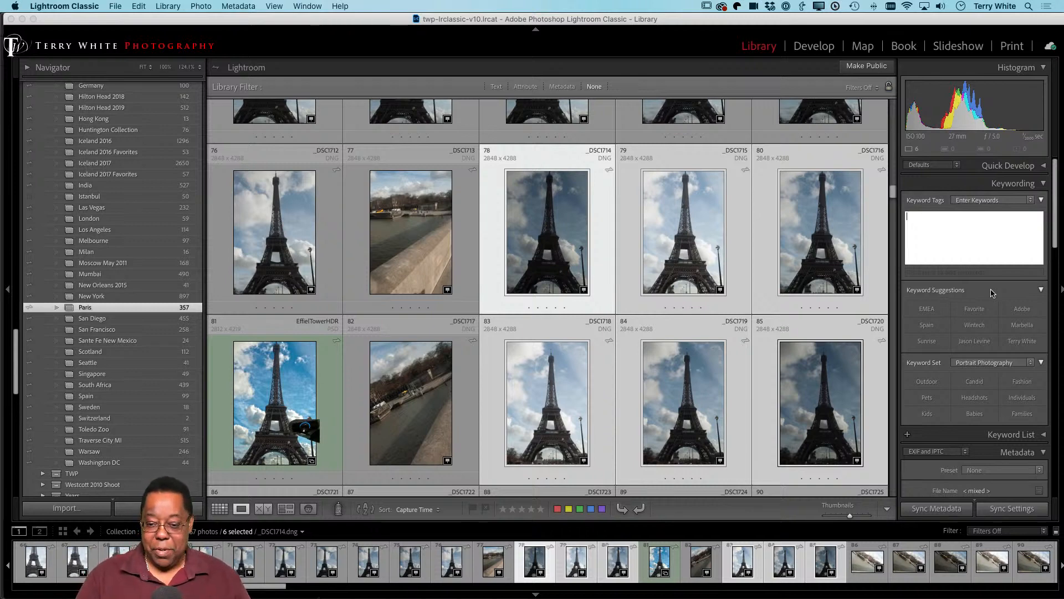
type("Paris,")
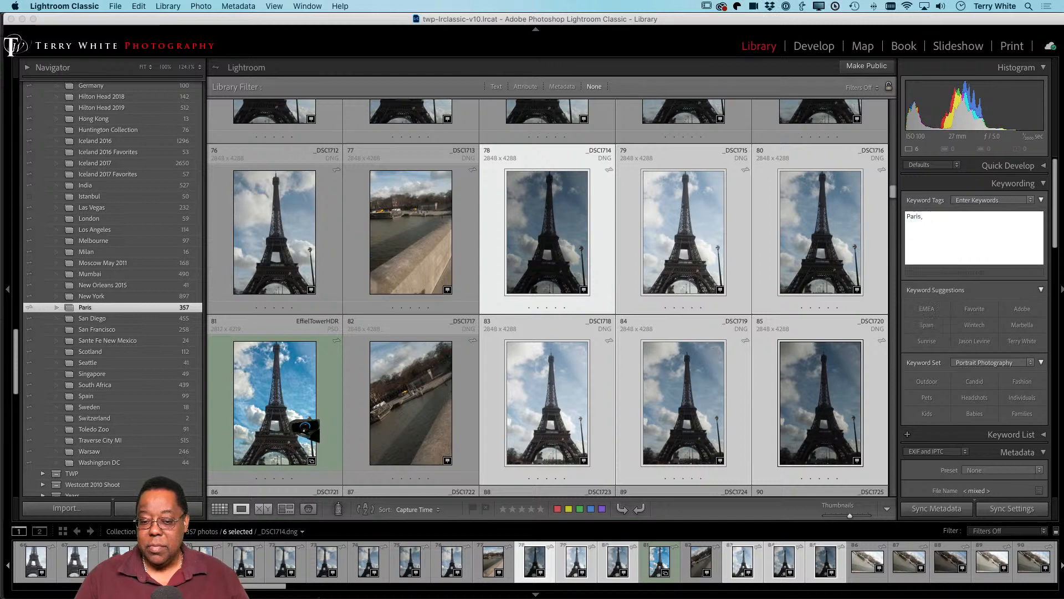
type("clouds,")
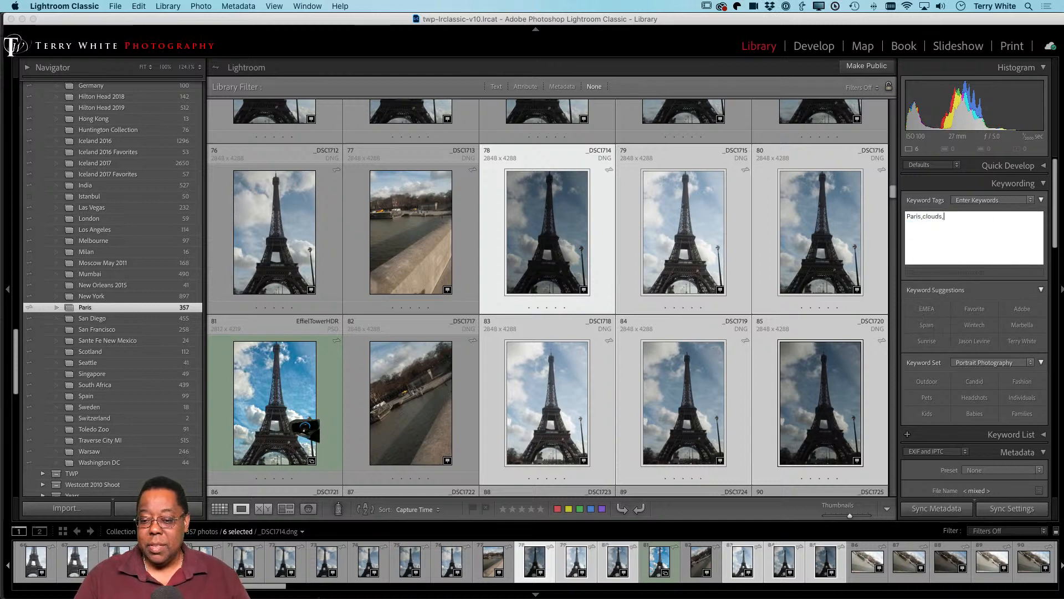
type("Sky, E")
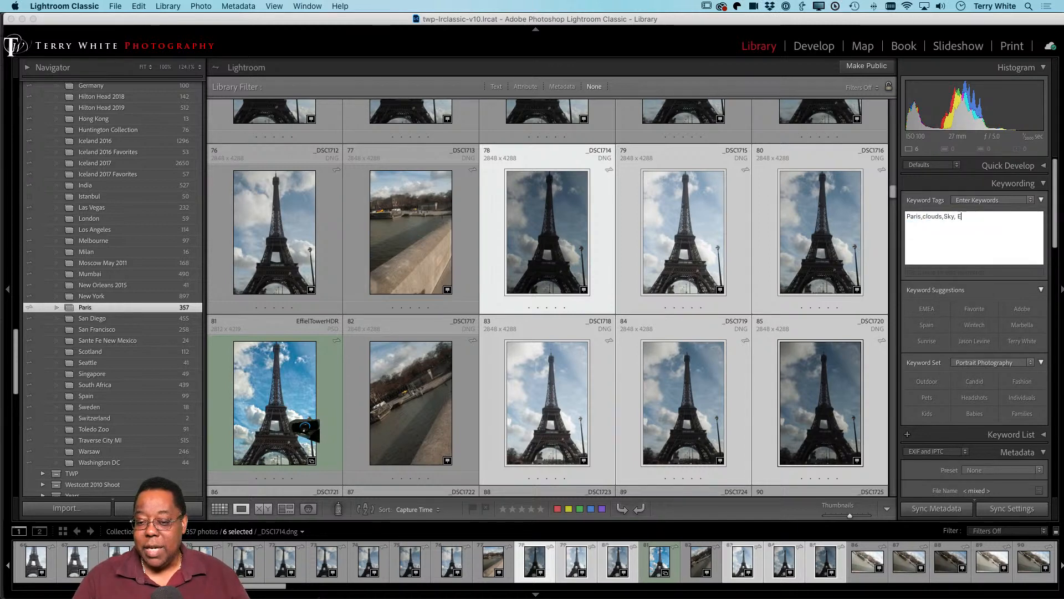
type("iffel Tower,")
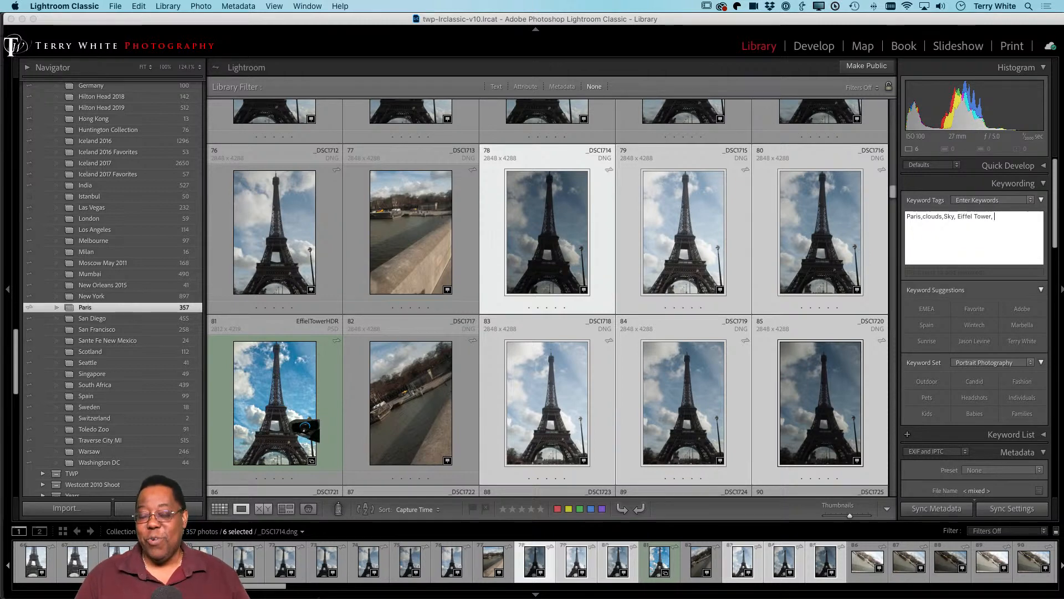
key("BackSpace")
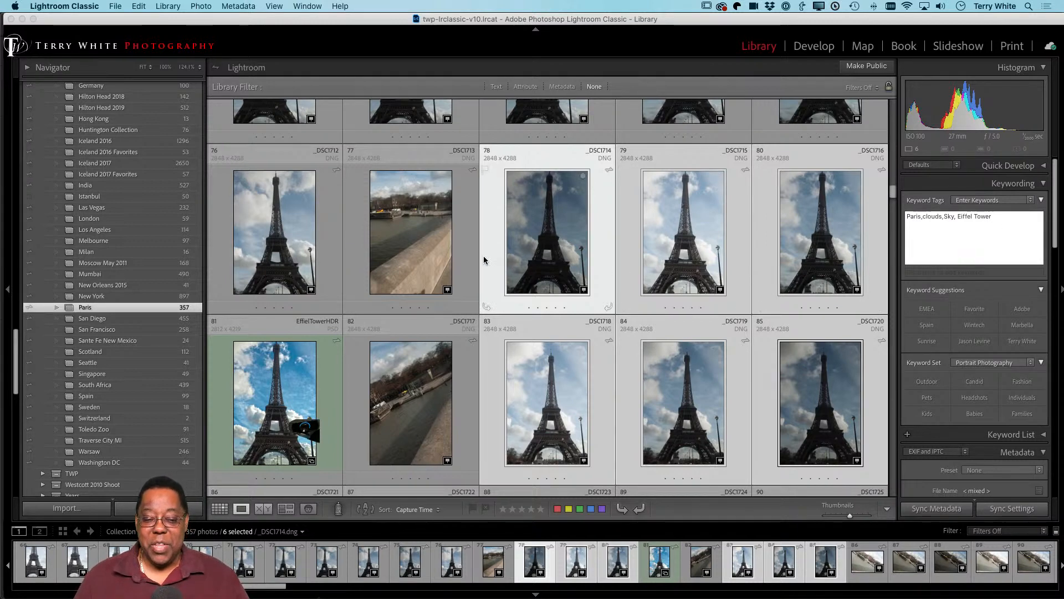
key("Return")
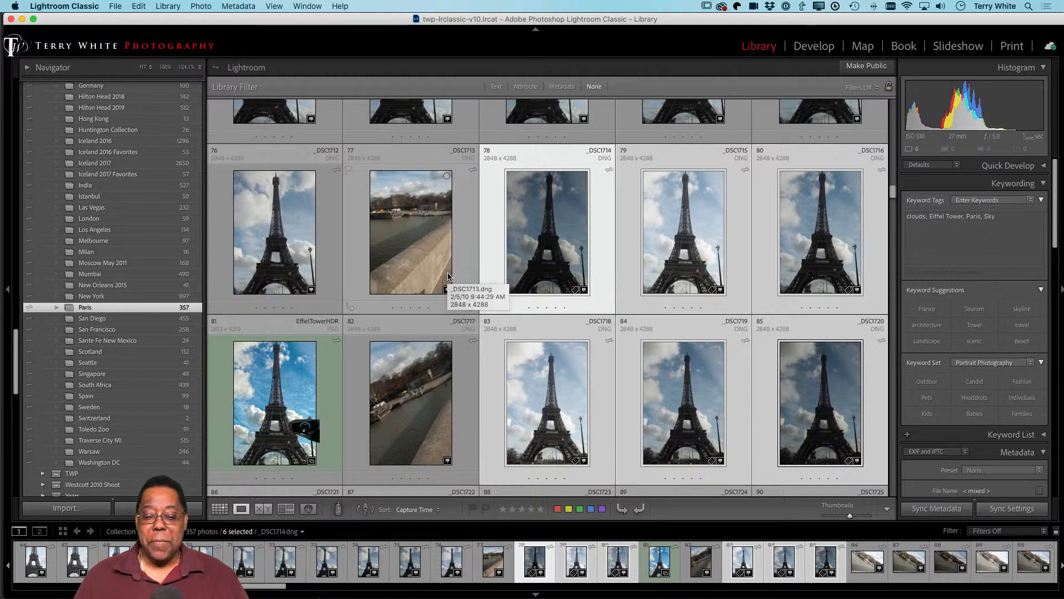
- Tag the Eiffel Tower photo _DSC1712 with the suggested keywords Paris, France, Eiffel Tower, city and clouds
left_click(397, 224)
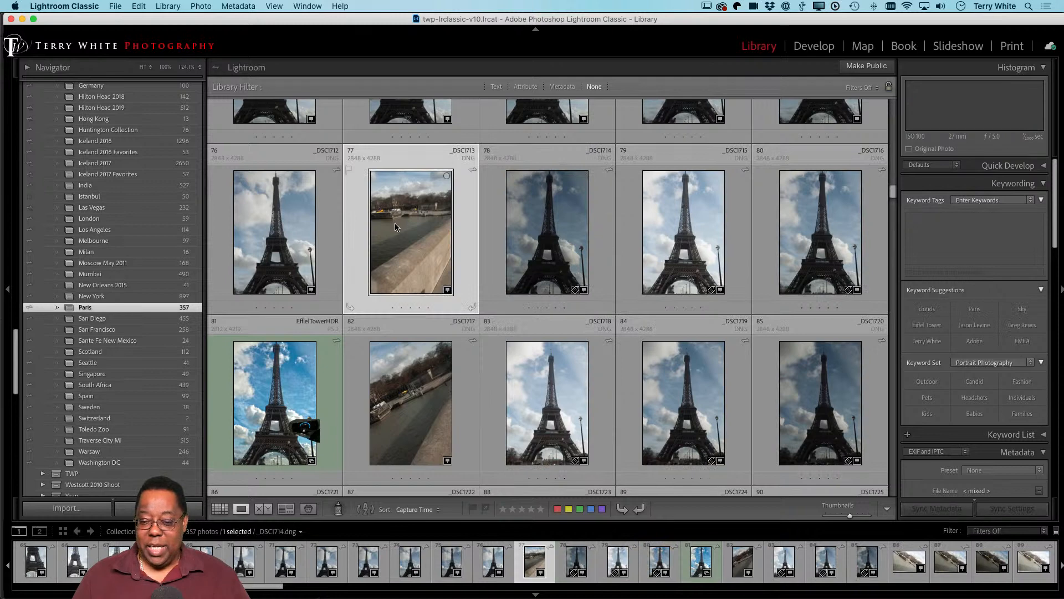
left_click(288, 245)
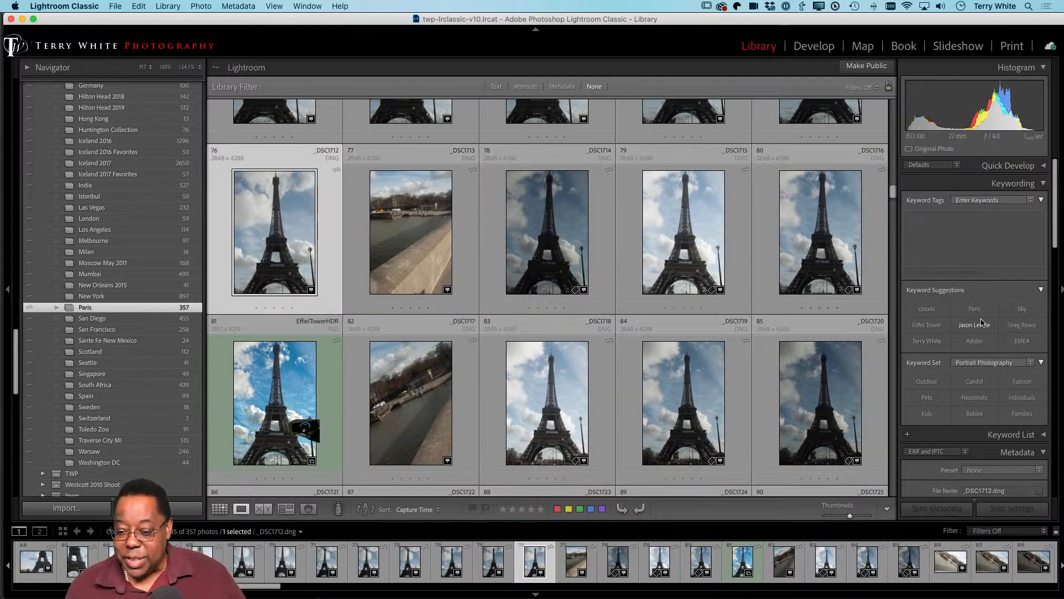
key("alt")
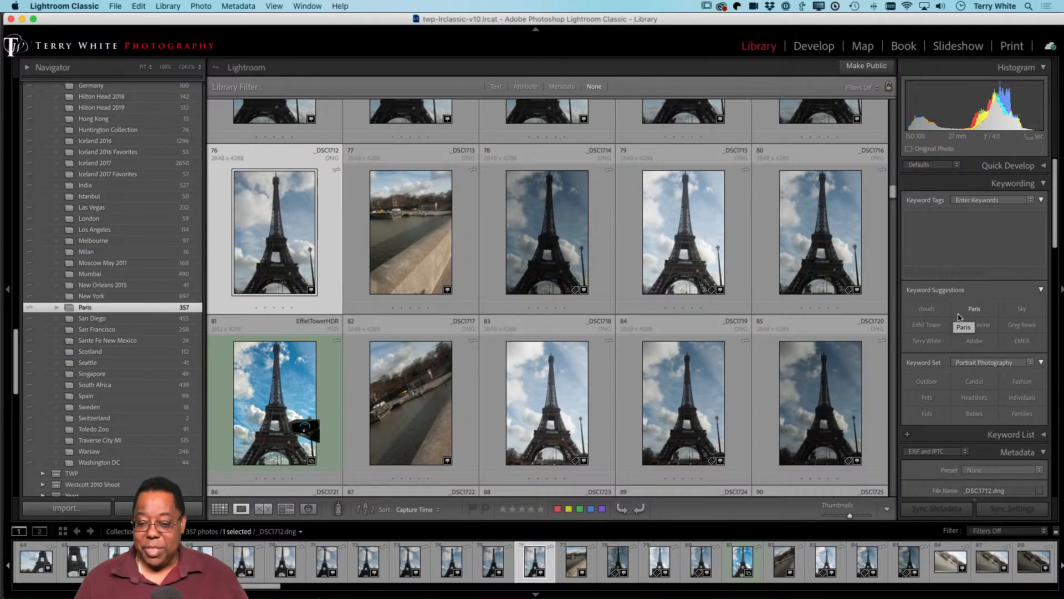
left_click(961, 317)
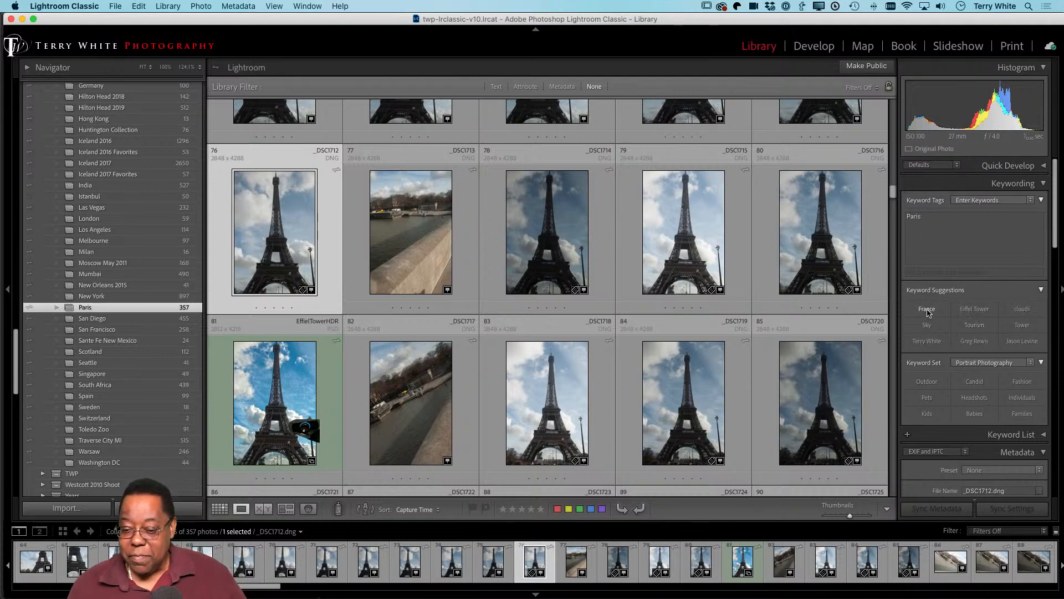
left_click(974, 311)
left_click(974, 311)
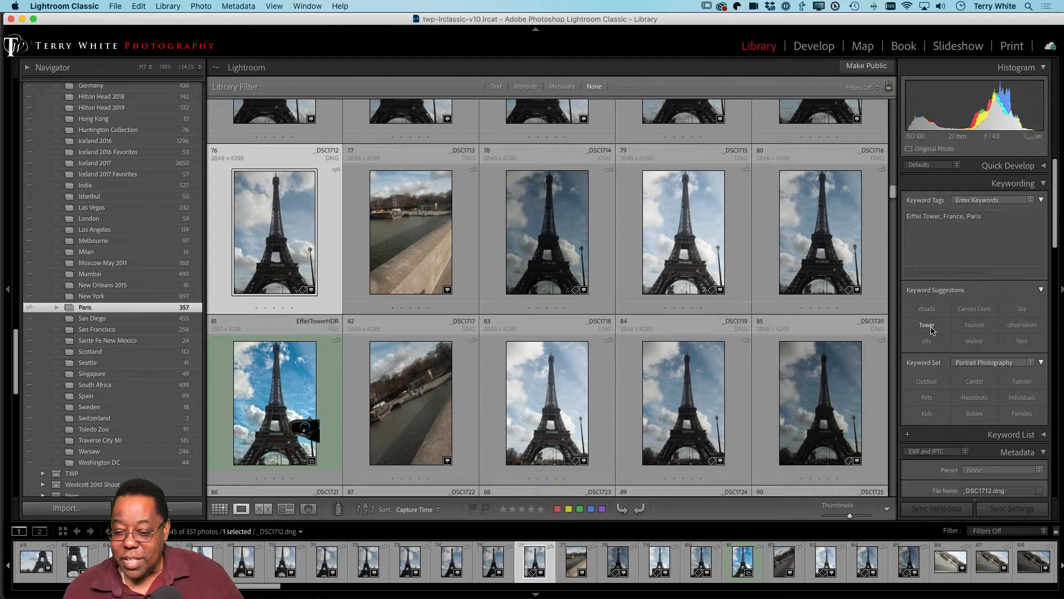
left_click(927, 341)
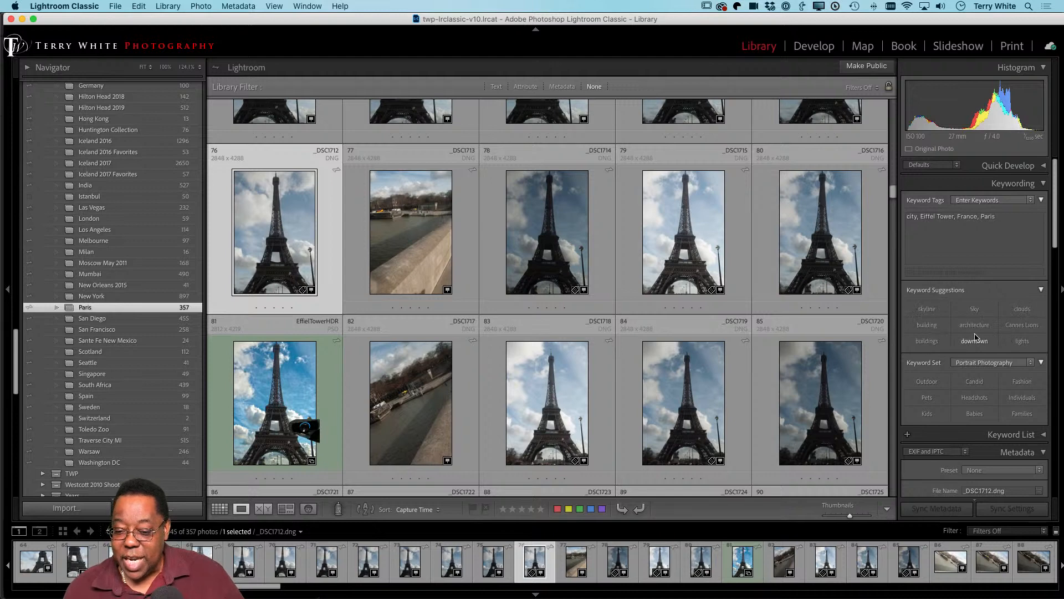
left_click(1023, 311)
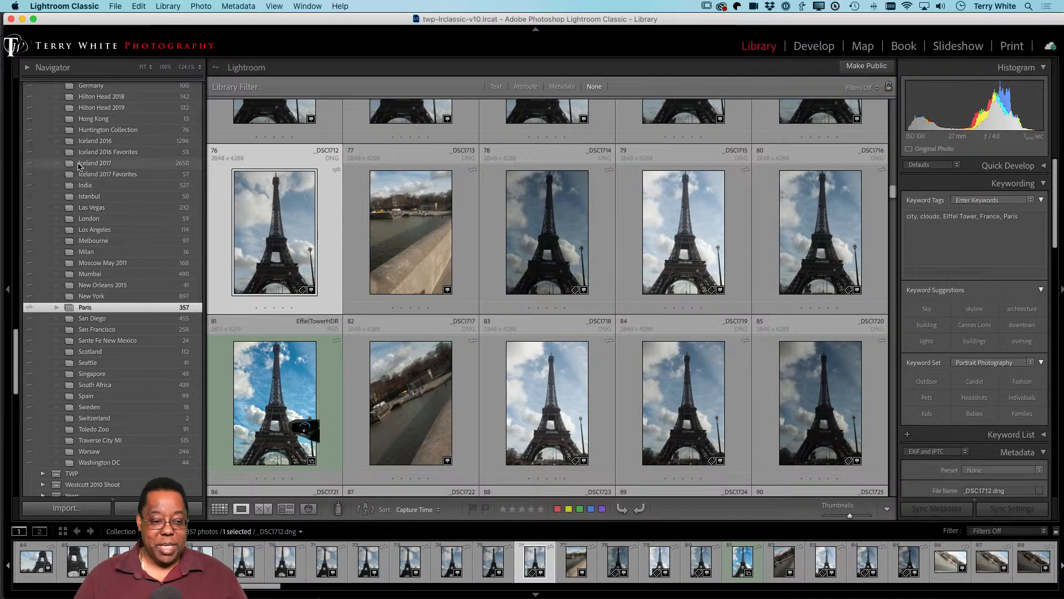
- Collapse the Travel collection set and open the How Do I Do That in Lightroom? collection under Photography Masterclass
scroll(78, 166, "up", 10)
scroll(78, 166, "up", 5)
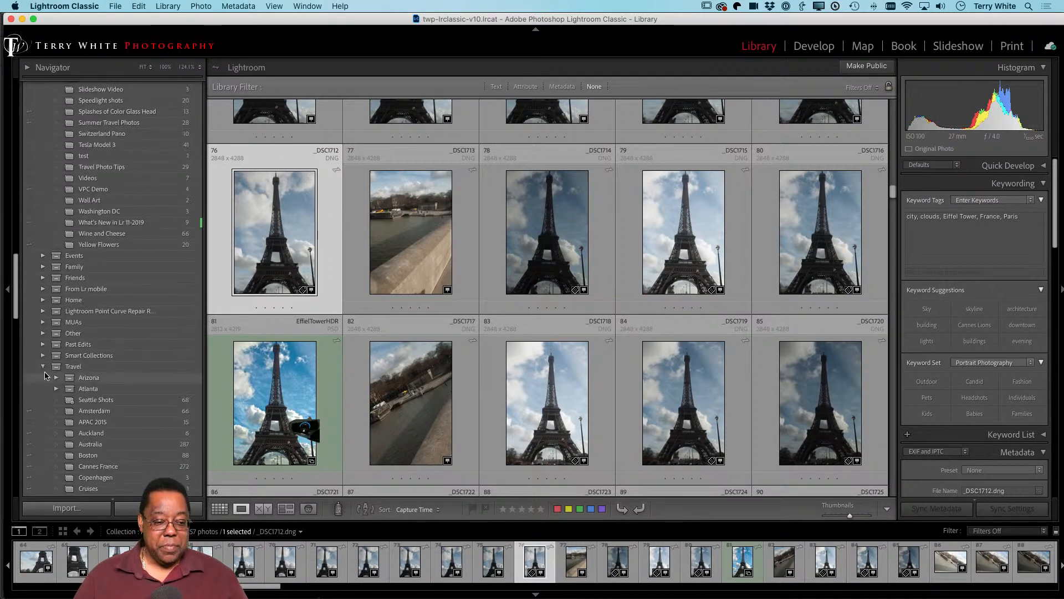
left_click(46, 368)
scroll(151, 244, "up", 10)
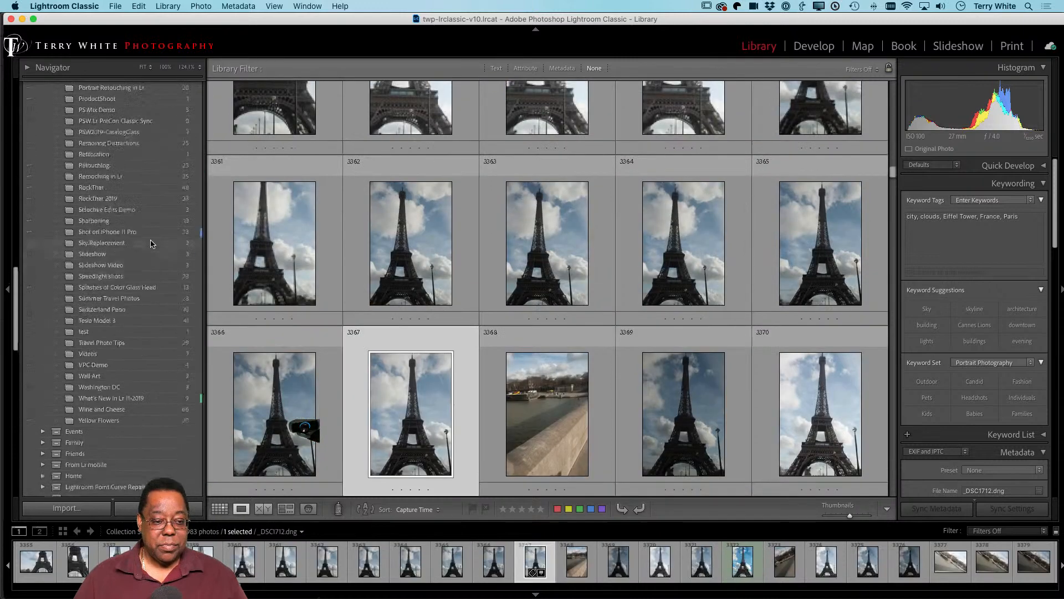
scroll(151, 253, "up", 15)
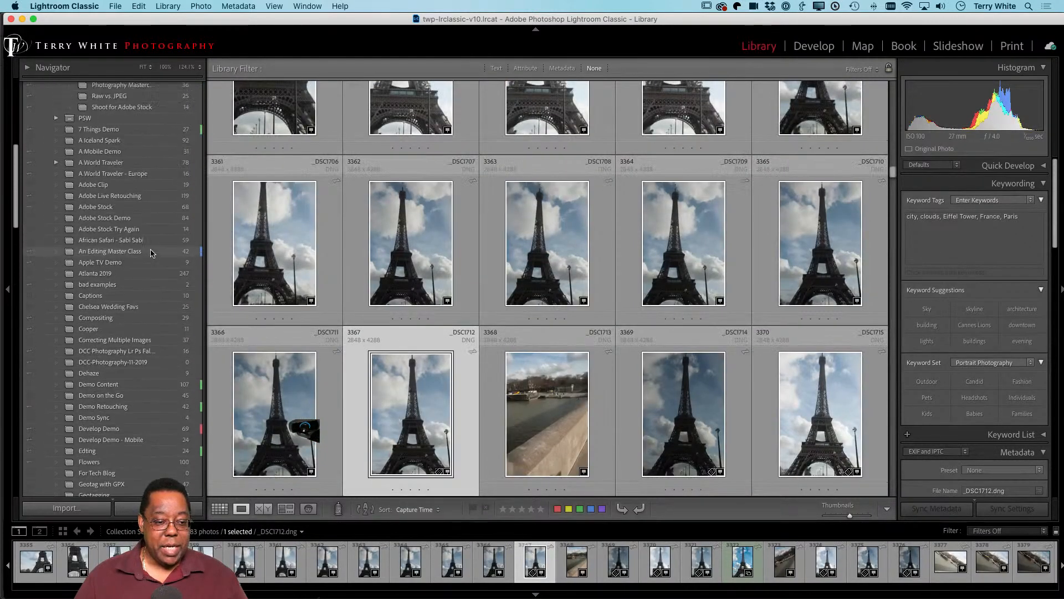
scroll(151, 254, "up", 4)
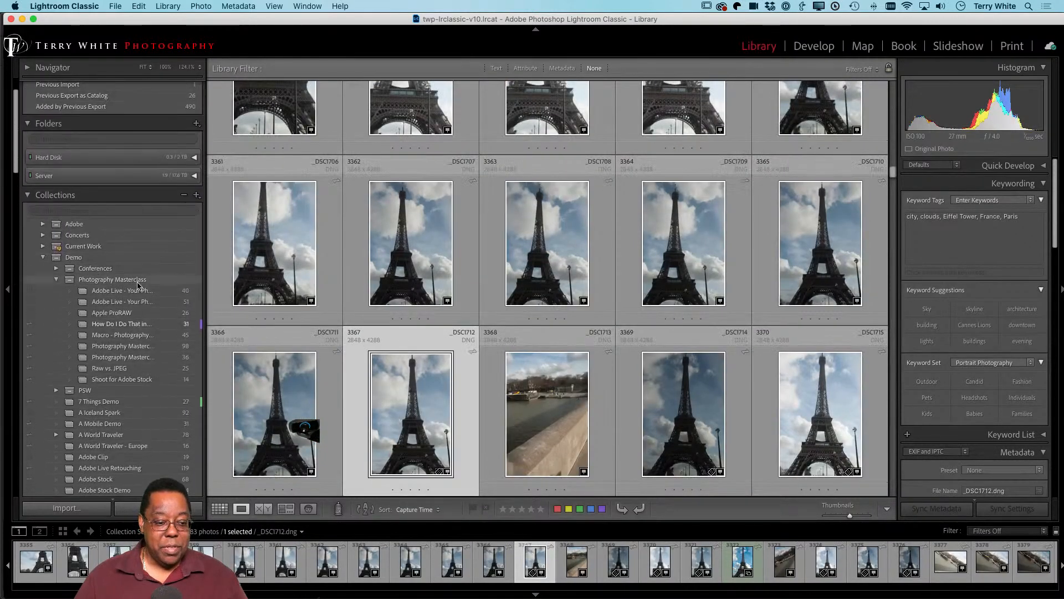
left_click(124, 332)
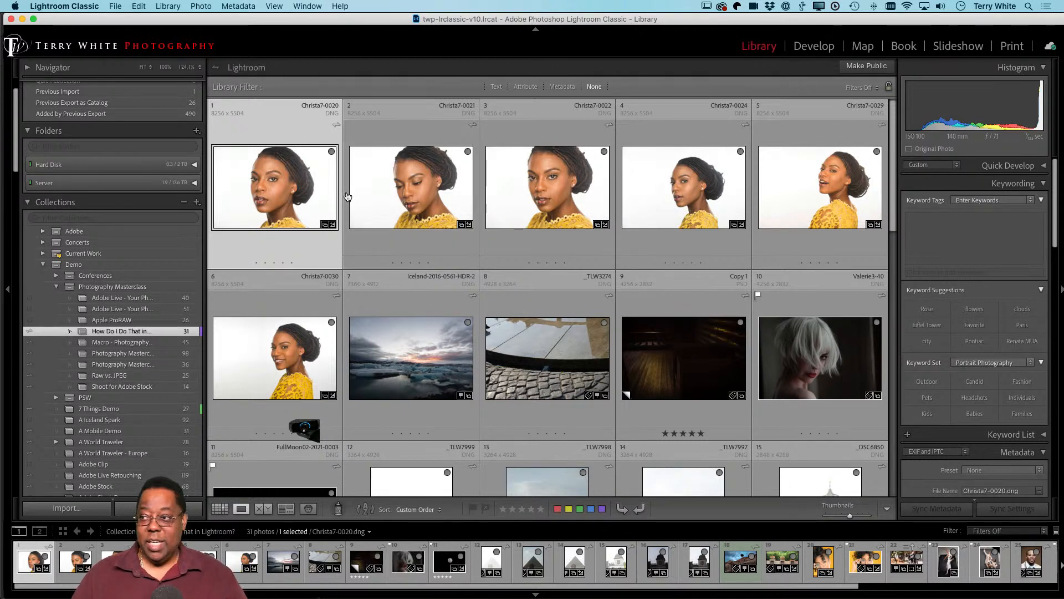
- Look at the synced album in Lightroom, and back in Lightroom Classic enlarge the collection's first portrait in Loupe view
key("super+Tab")
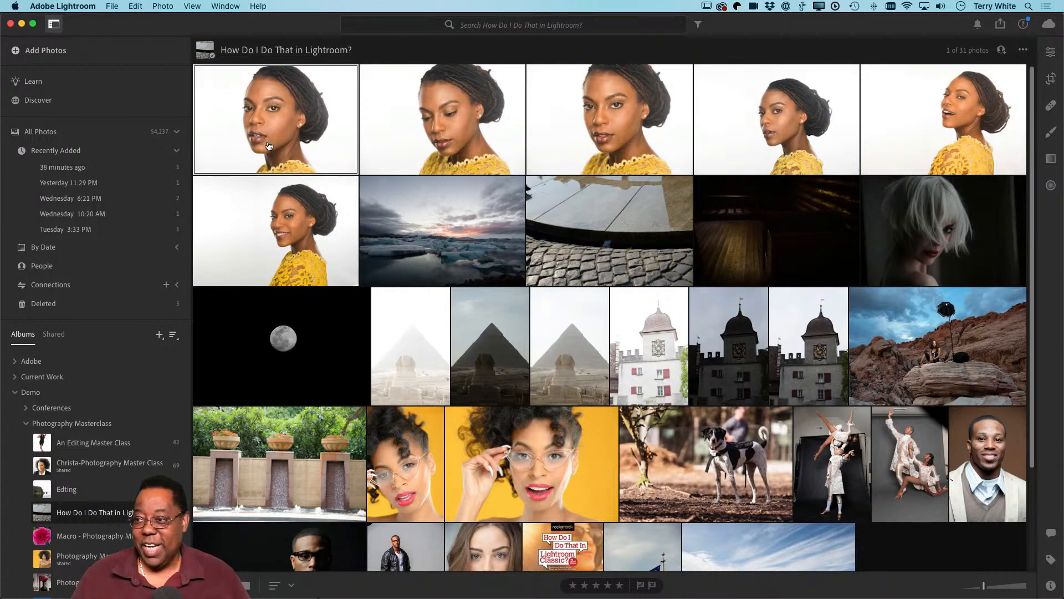
key("super+Tab")
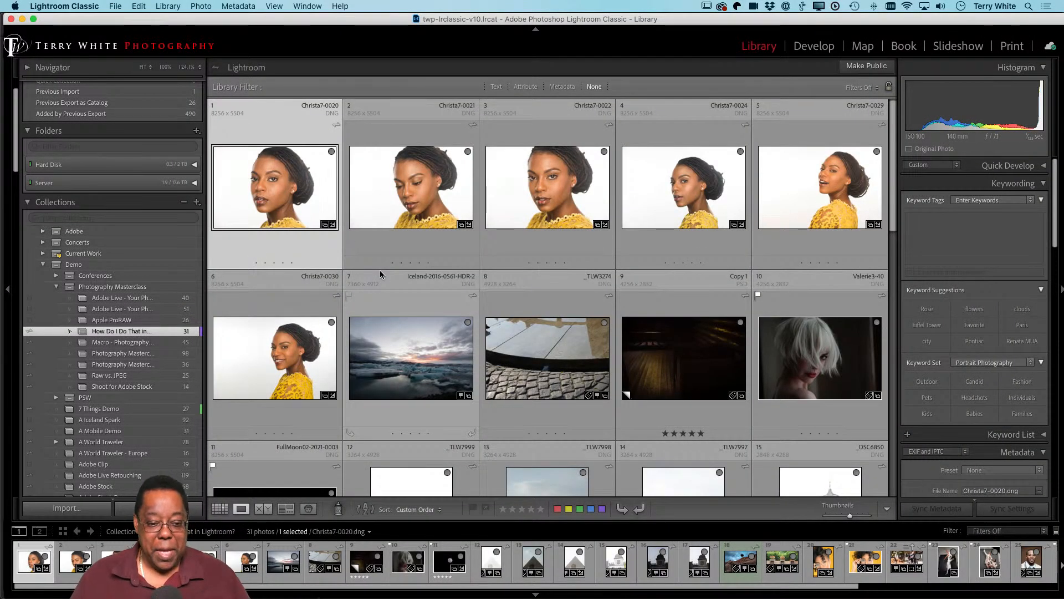
double_click(256, 189)
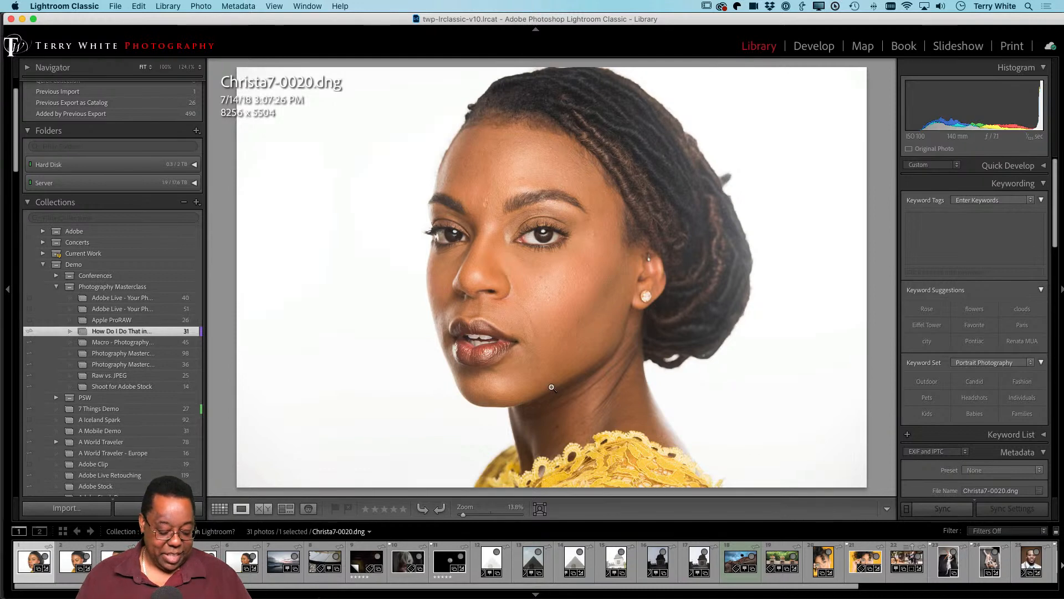
- Examine the portrait Christa7-0020 in Loupe view at 100% magnification and return it to the fitted view
key("f")
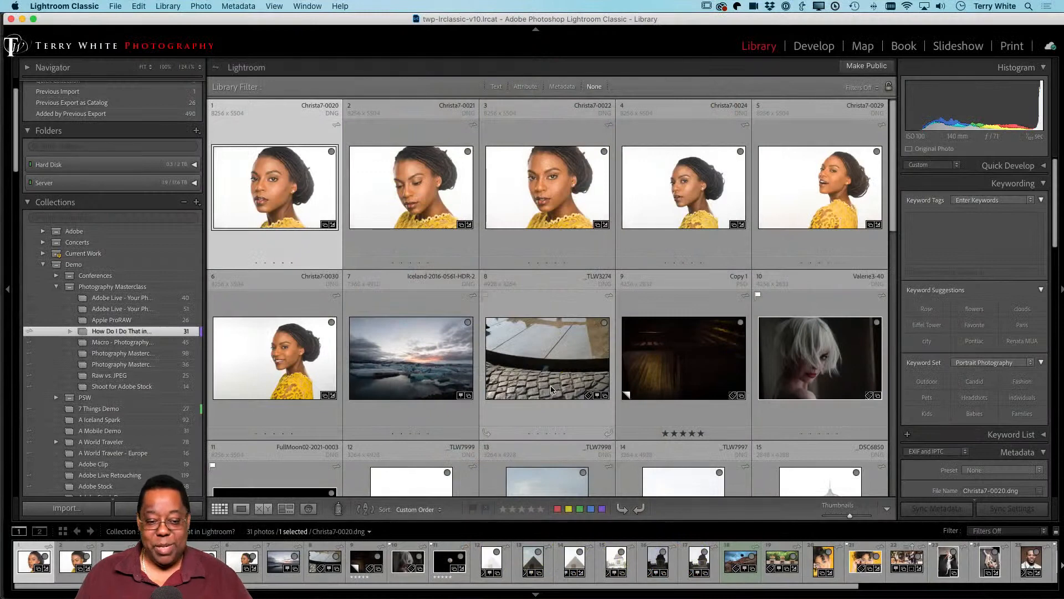
key("e")
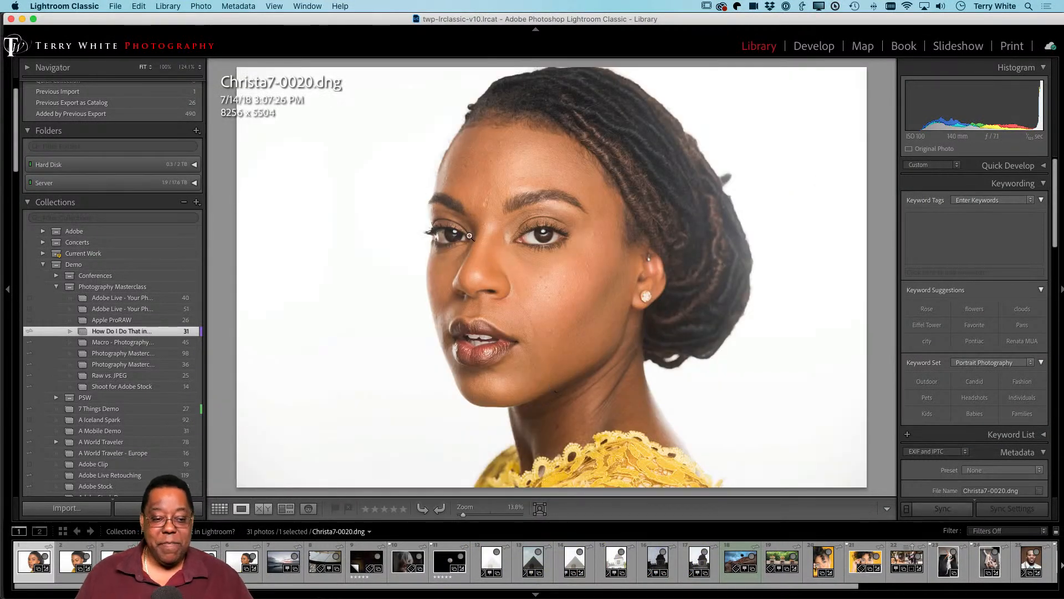
left_click(484, 178)
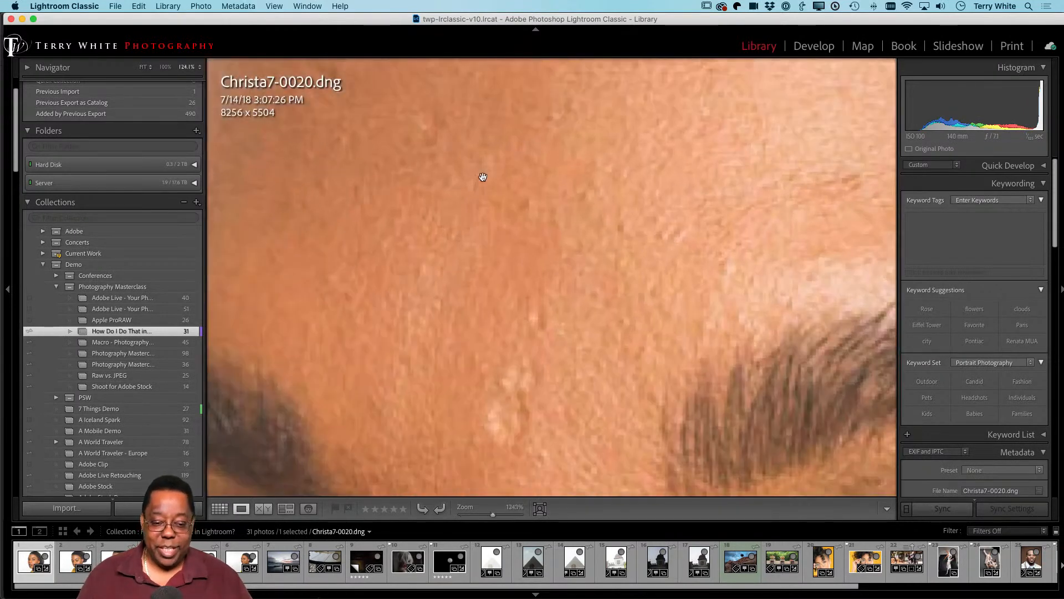
left_click(165, 68)
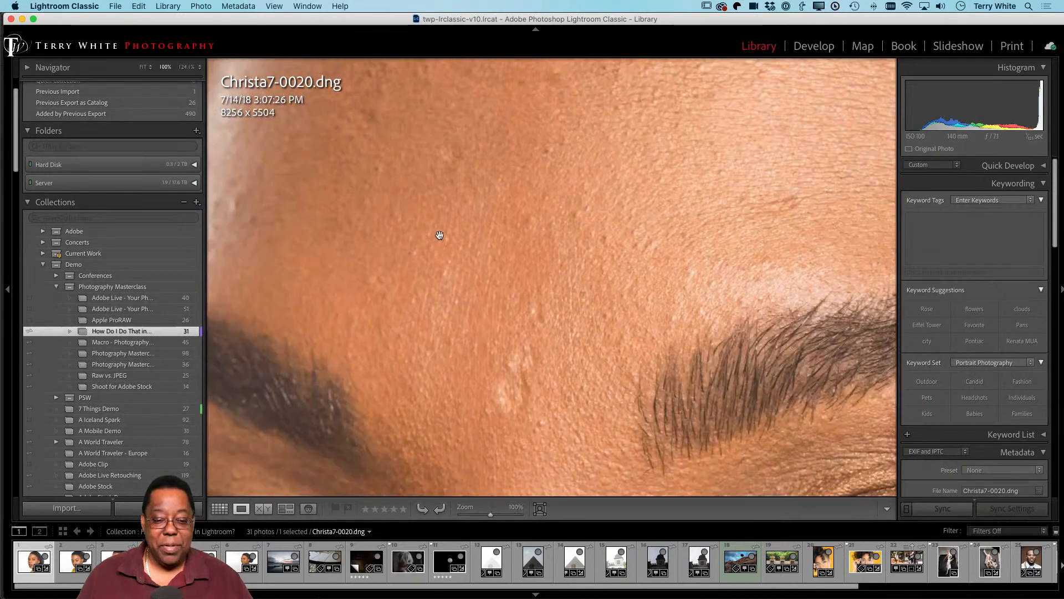
left_click(444, 233)
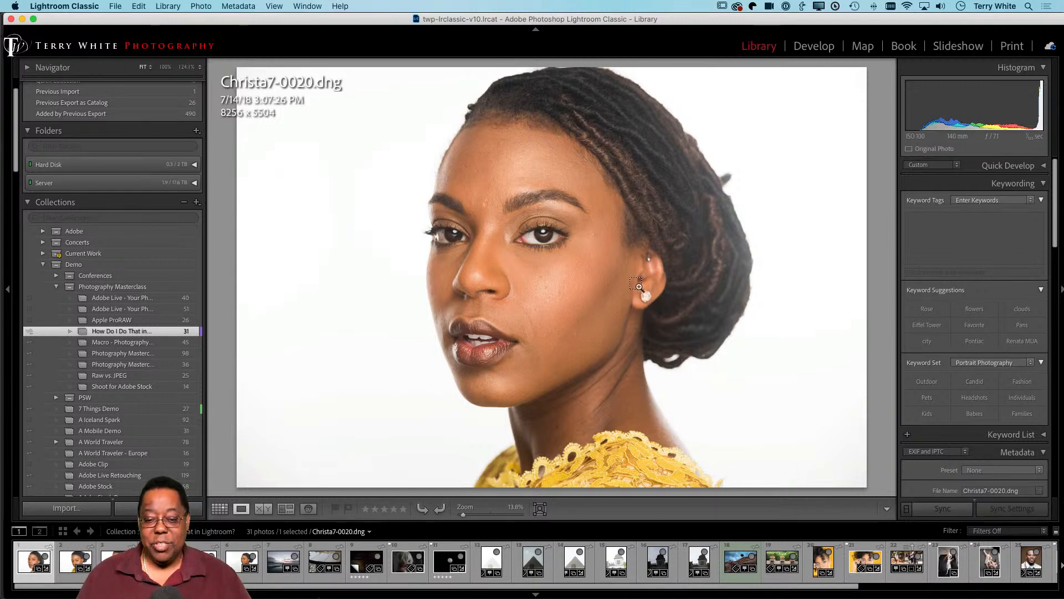
- Zoom in on the portrait's earring and step the magnification in and out, ending at 33.3%
left_click_drag(639, 286, 659, 310)
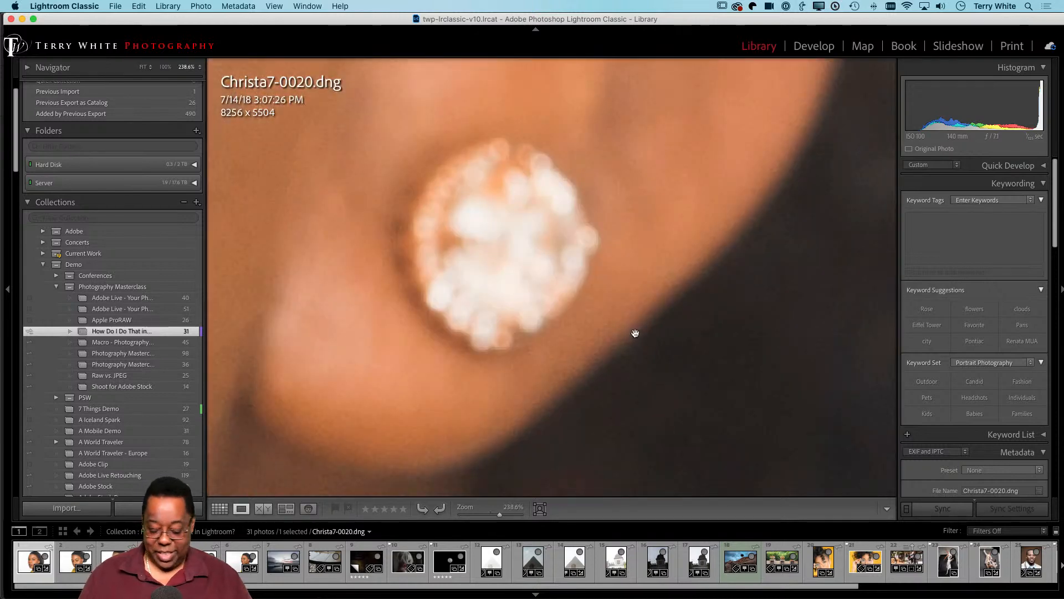
key("super+minus")
key("super+minus")
key("super+minus")
key("super+minus")
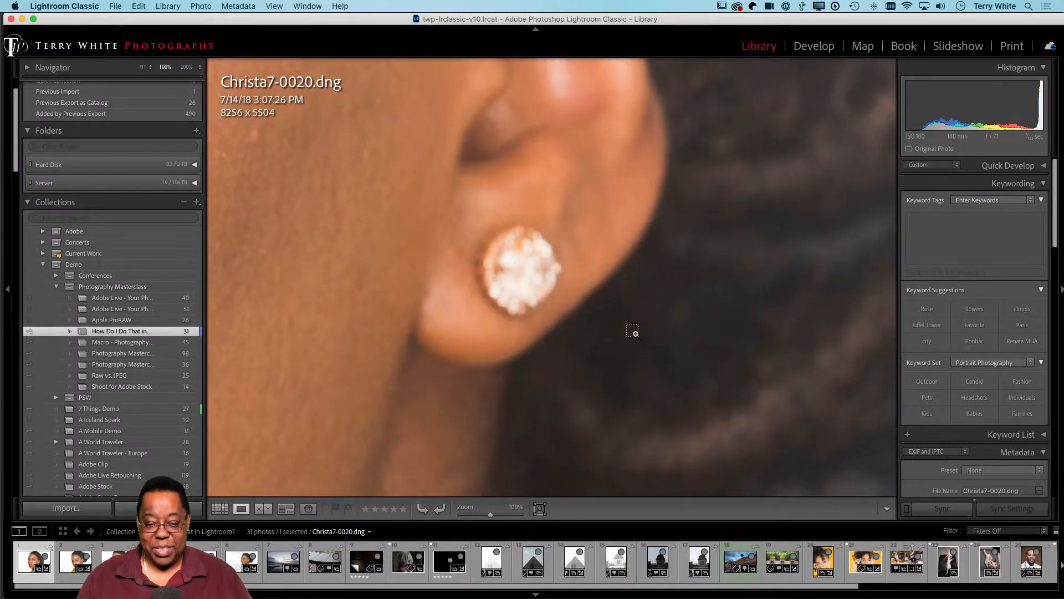
key("super+equal")
key("super+equal")
key("super+equal")
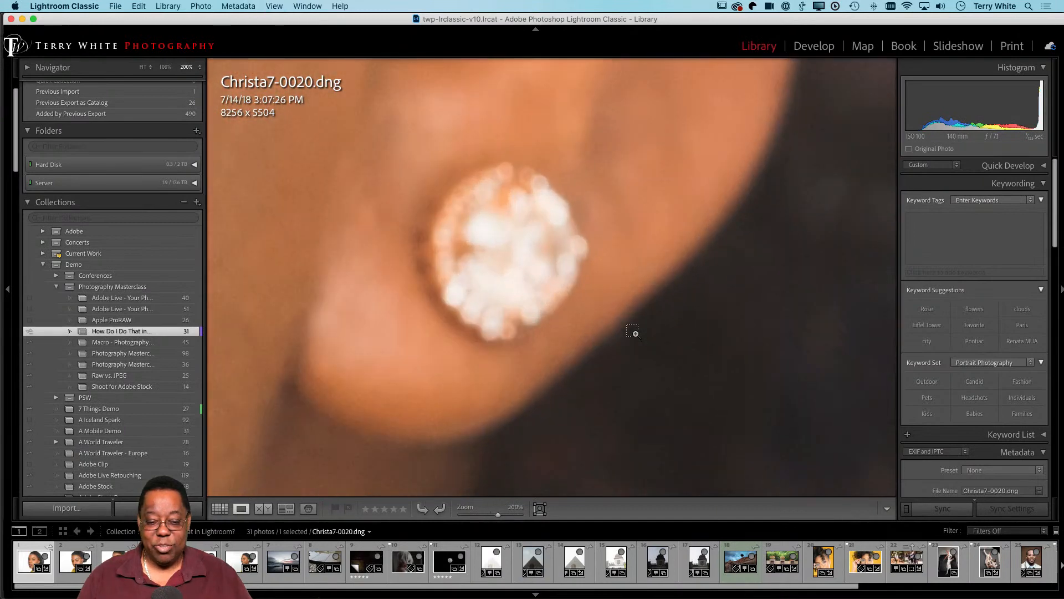
key("super+minus")
key("super+minus")
key("super+minus")
key("super+minus")
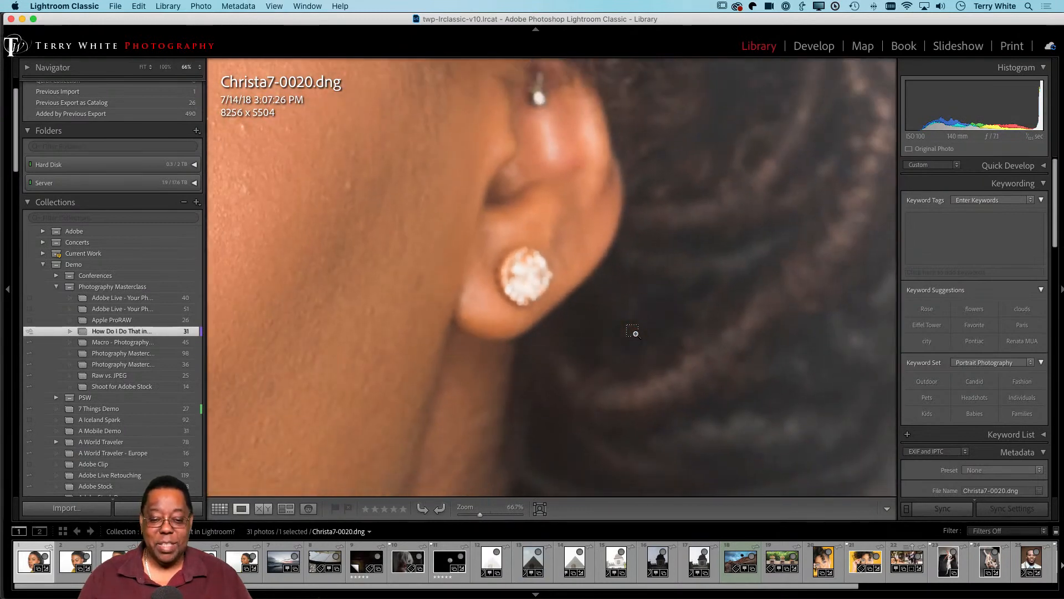
key("super+equal")
key("super+equal")
key("super+equal")
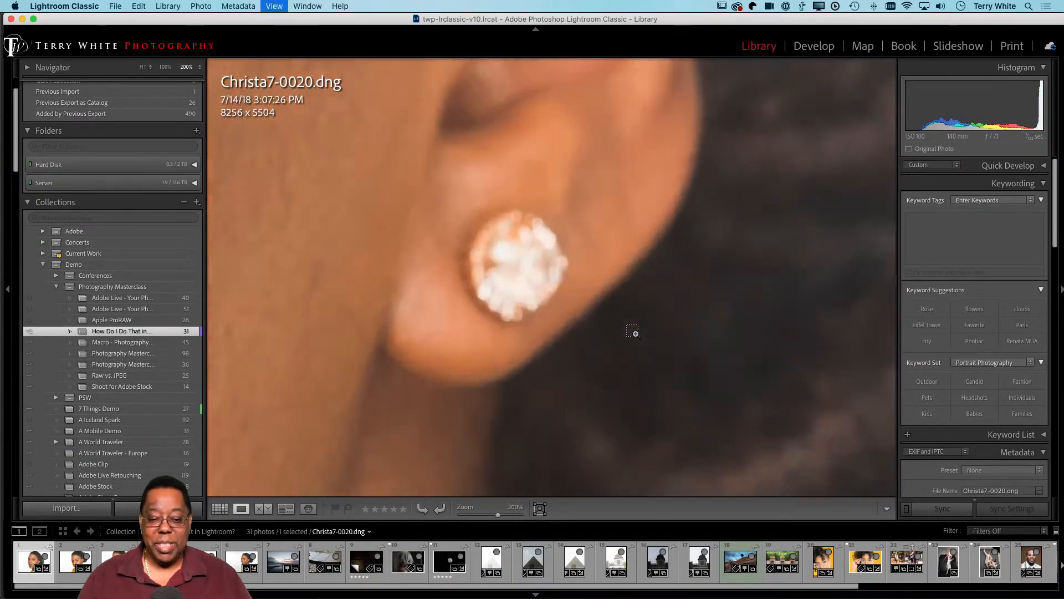
key("super+minus")
key("super+minus")
key("super+minus")
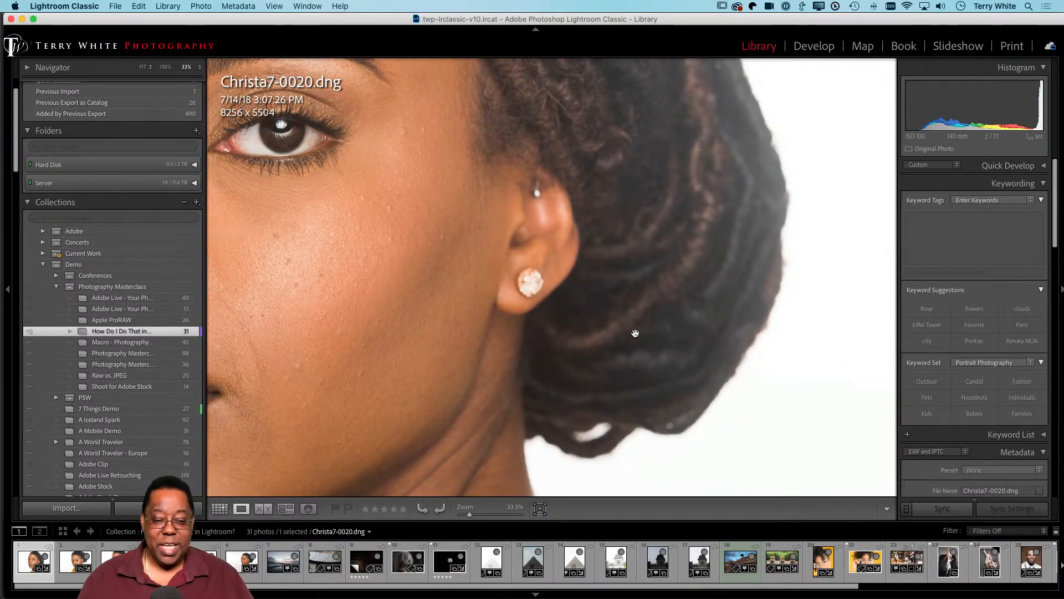
- Fit the portrait in view, zoom in on the model's eyes and face, and fit it again
left_click(430, 251)
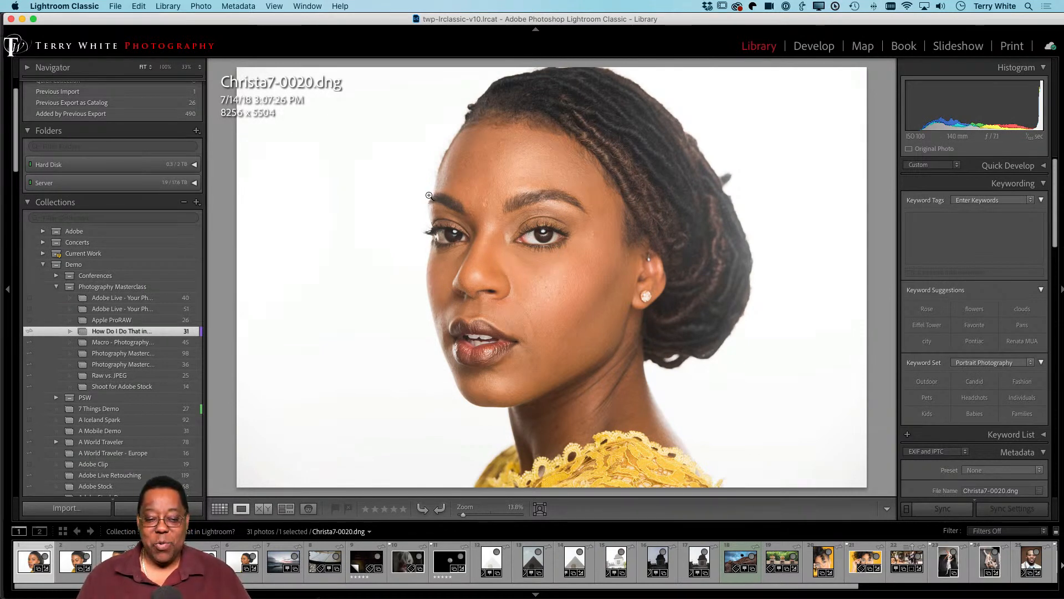
left_click_drag(414, 187, 583, 274)
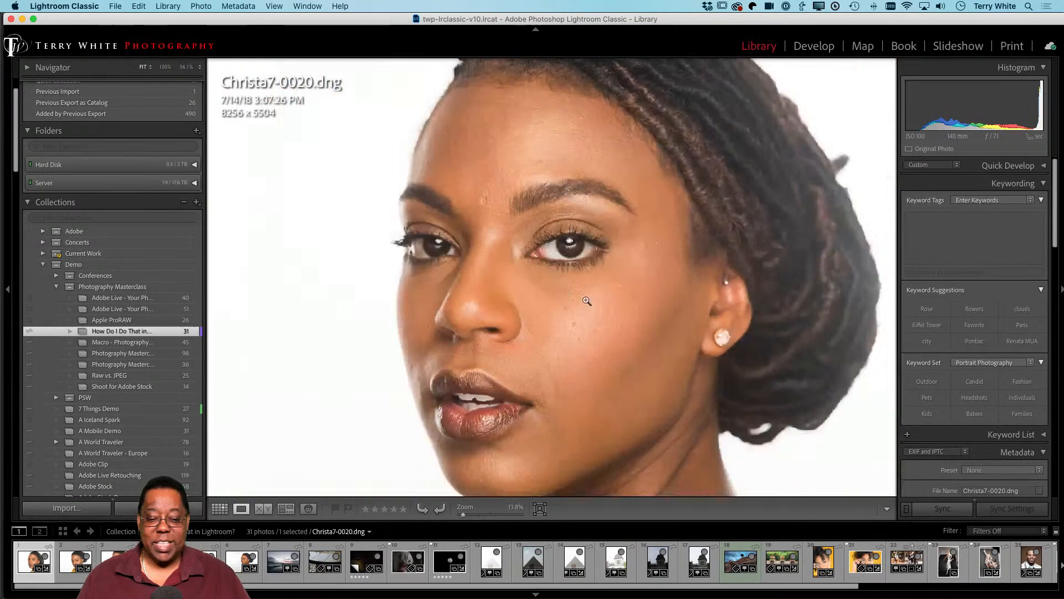
left_click(582, 290)
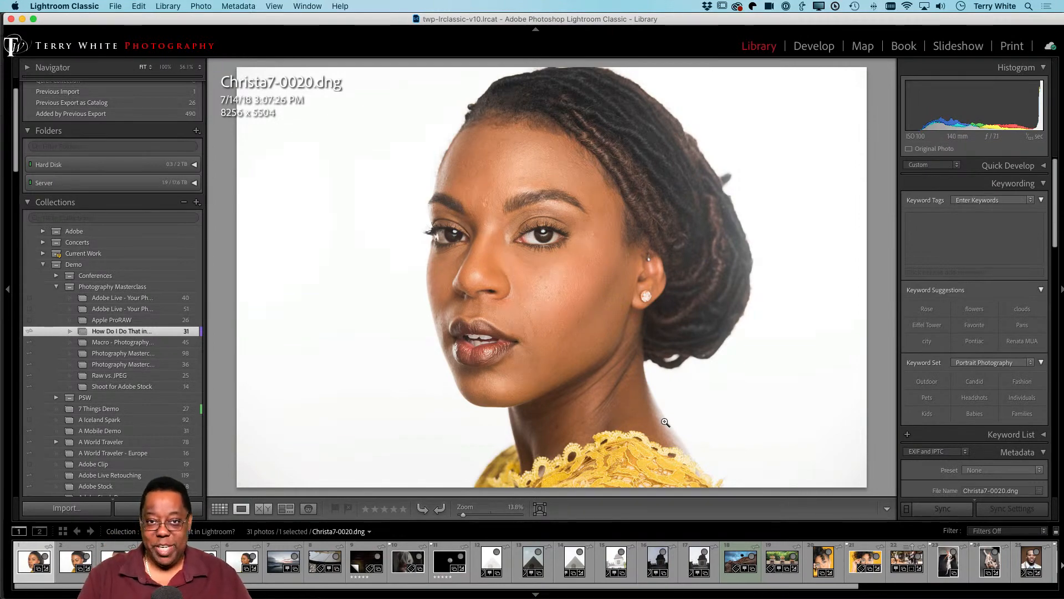
- Preview the portrait full screen, and cycle through the screen modes back to the normal window
key("f")
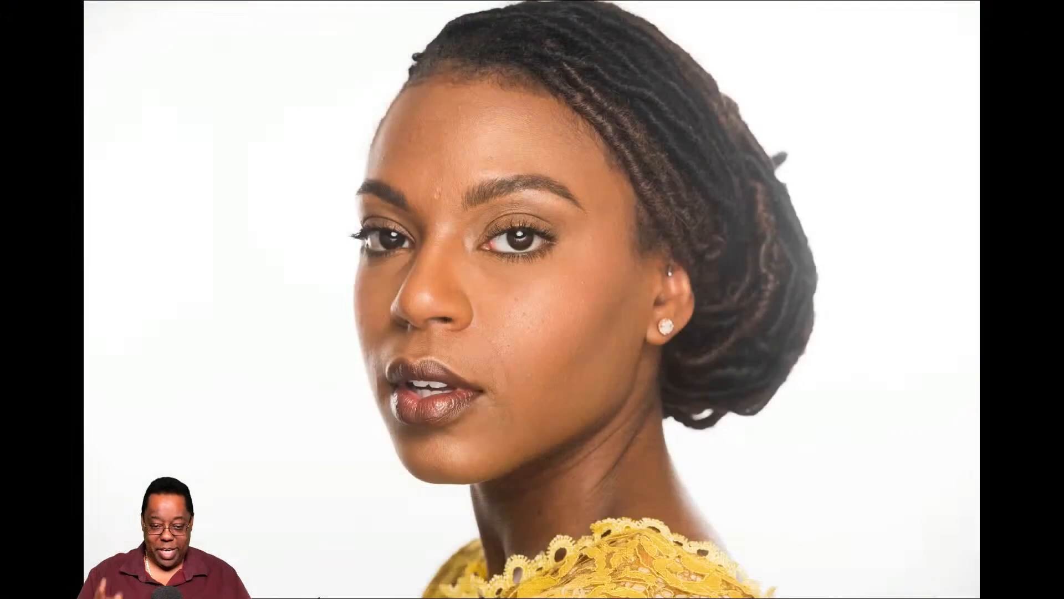
key("f")
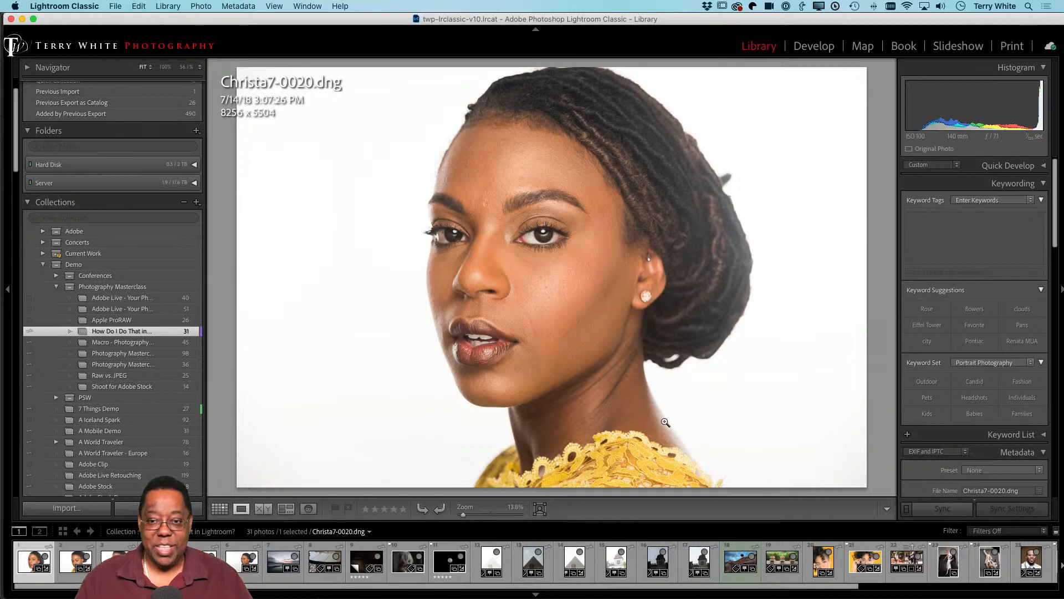
key("shift+f")
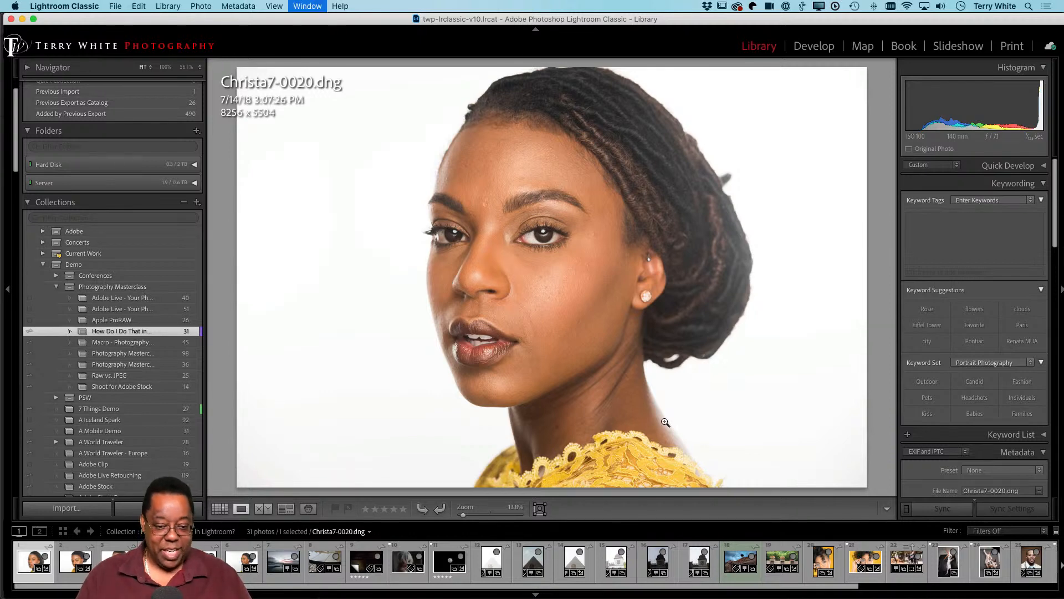
key("shift+f")
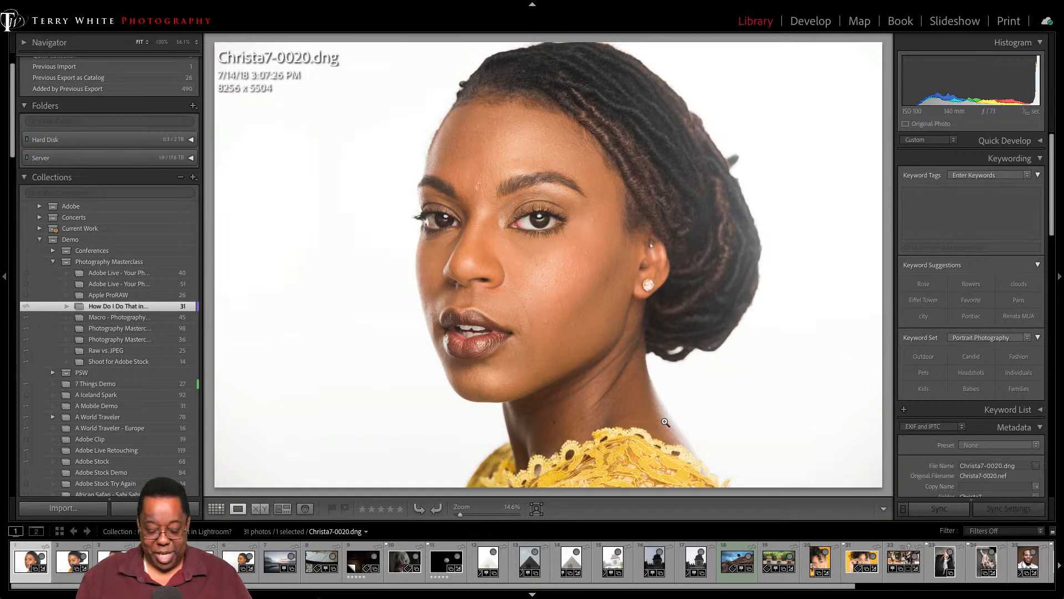
key("shift+f")
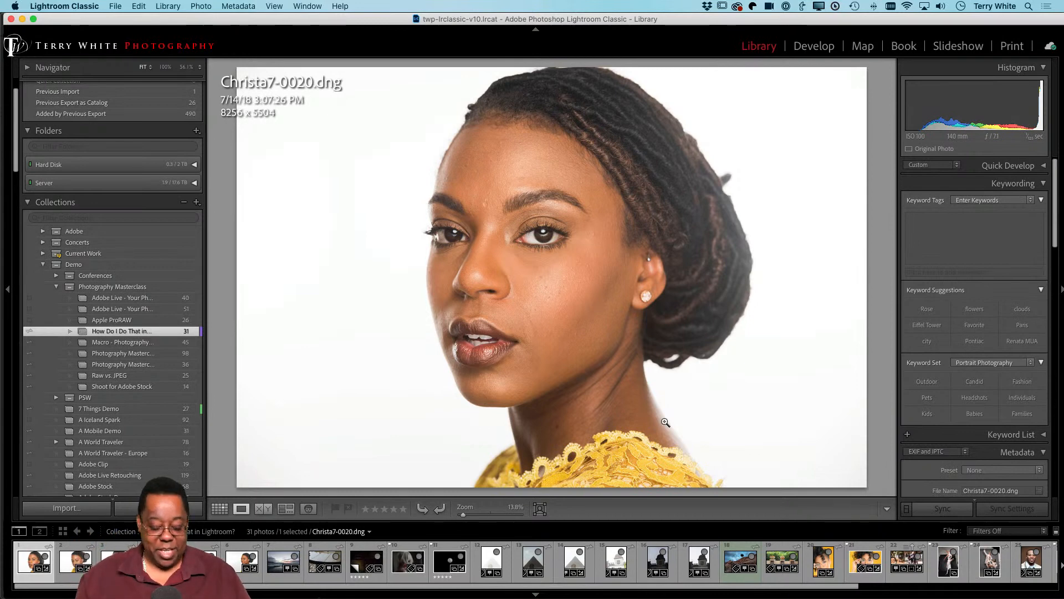
key("shift+f")
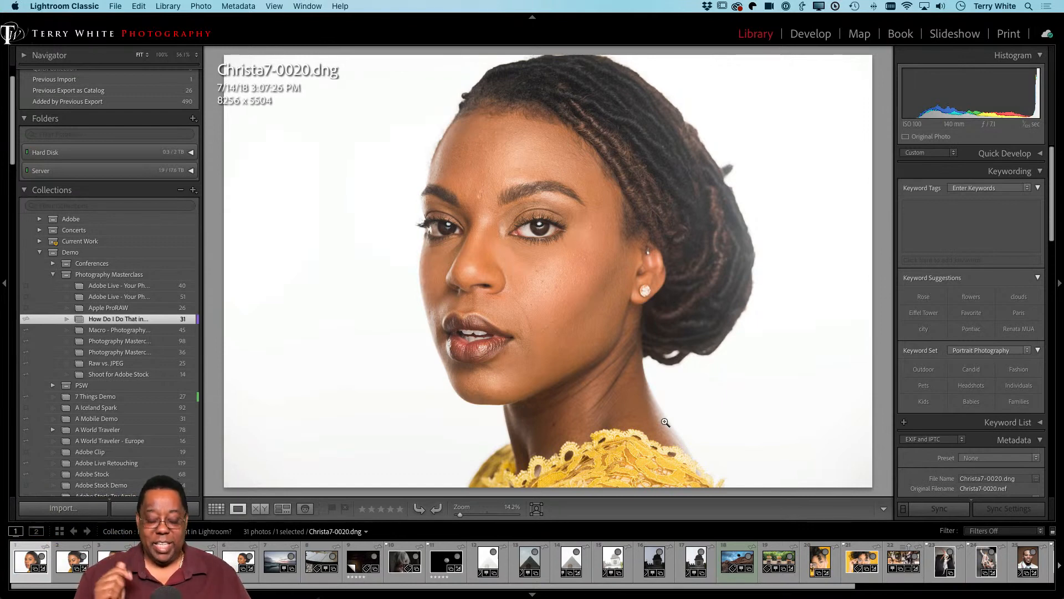
key("shift+f")
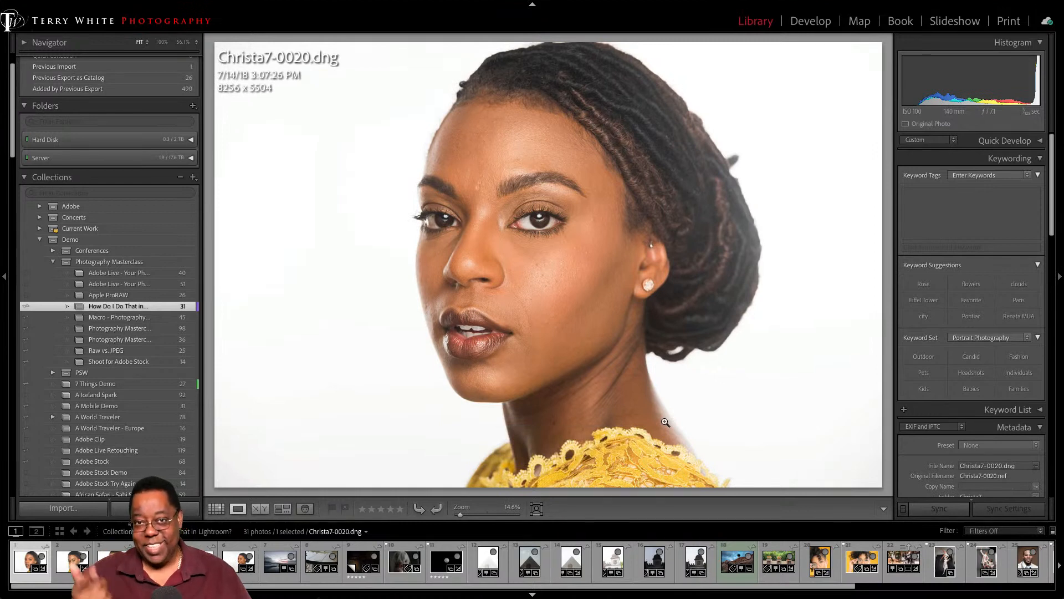
key("shift+f")
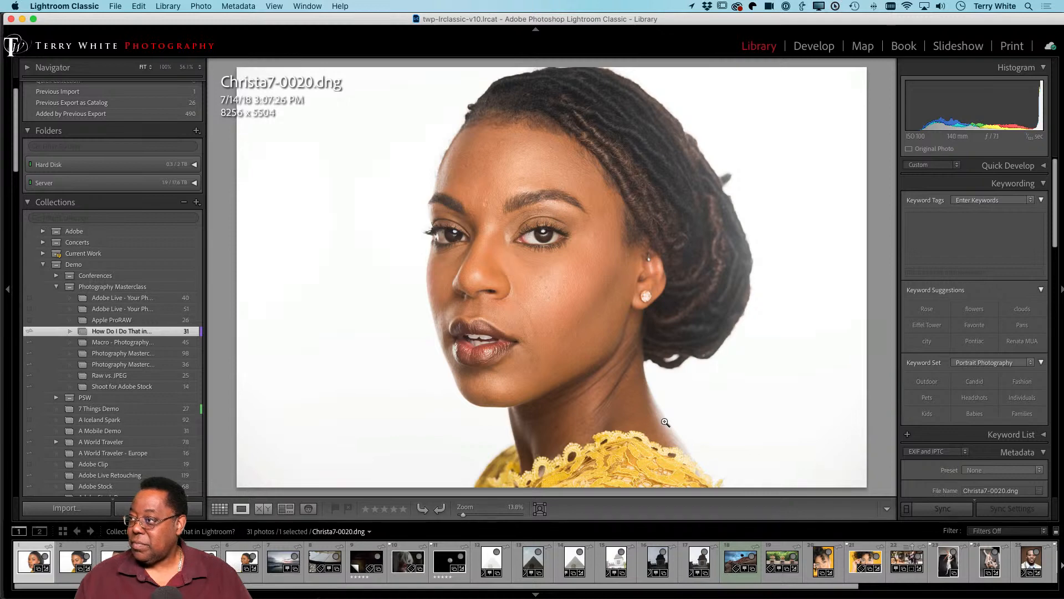
- Select Christa7-0020 and Christa7-0021 in the grid and open them side by side in Compare view
key("g")
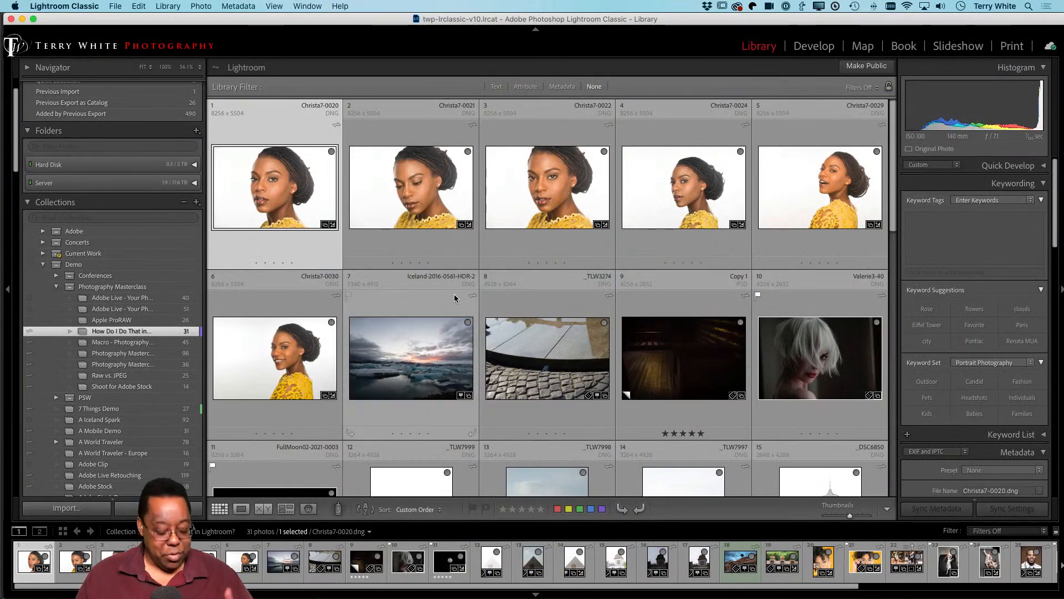
left_click(402, 197, "super")
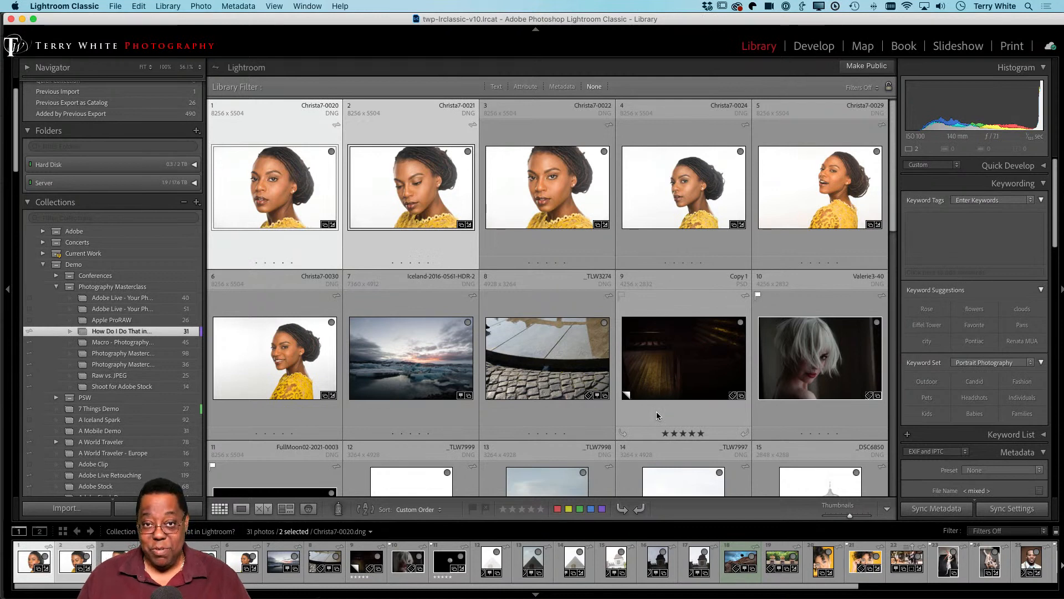
key("c")
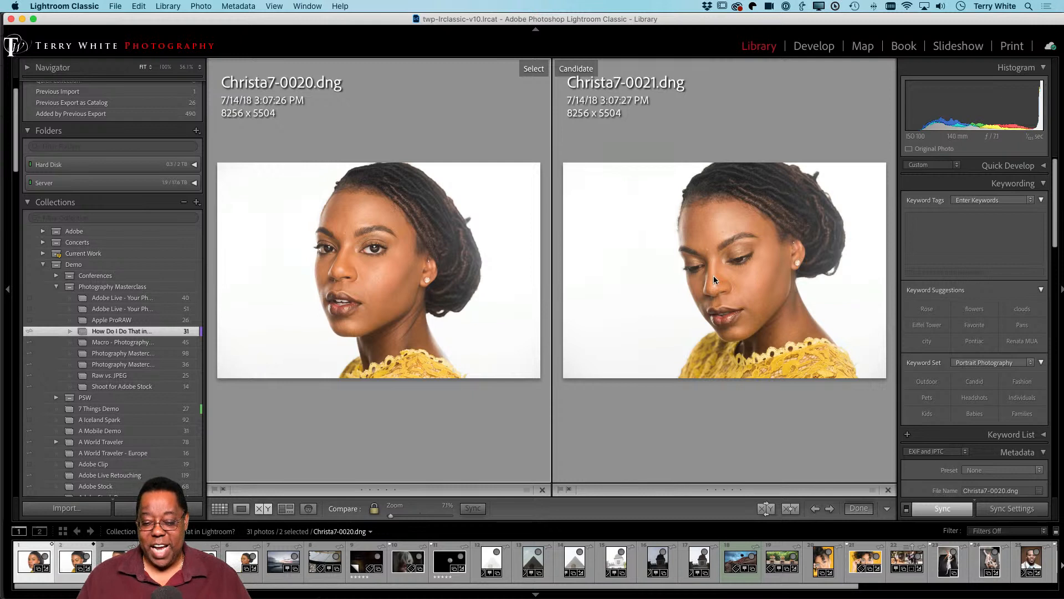
- Advance through the candidate portraits, swapping first Christa7-0022 and finally Christa7-0030 into the Select position
left_click(831, 512)
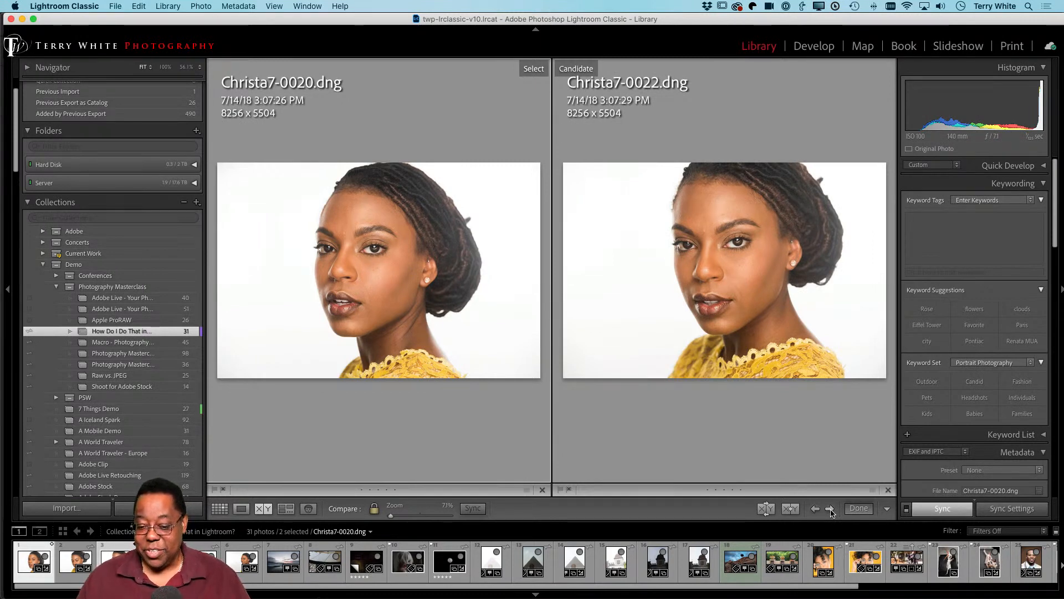
left_click(766, 509)
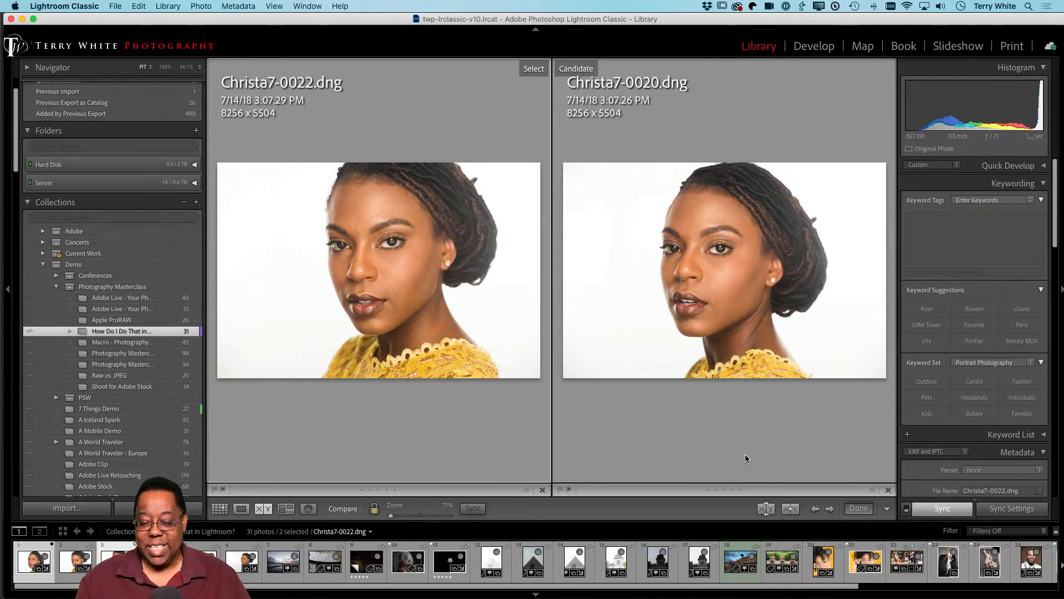
left_click(830, 509)
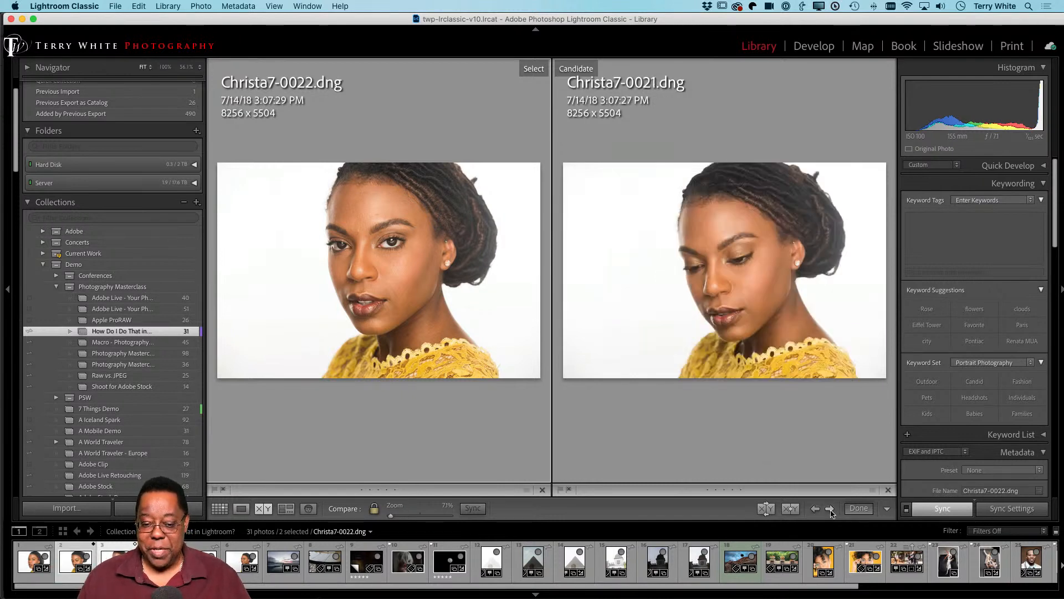
left_click(830, 509)
left_click(830, 509)
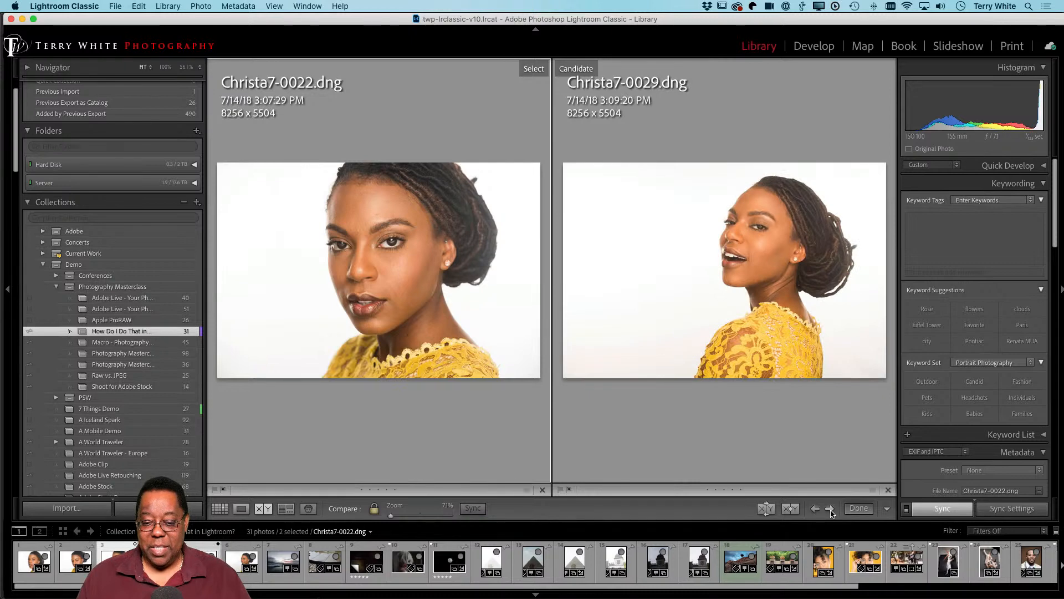
left_click(831, 509)
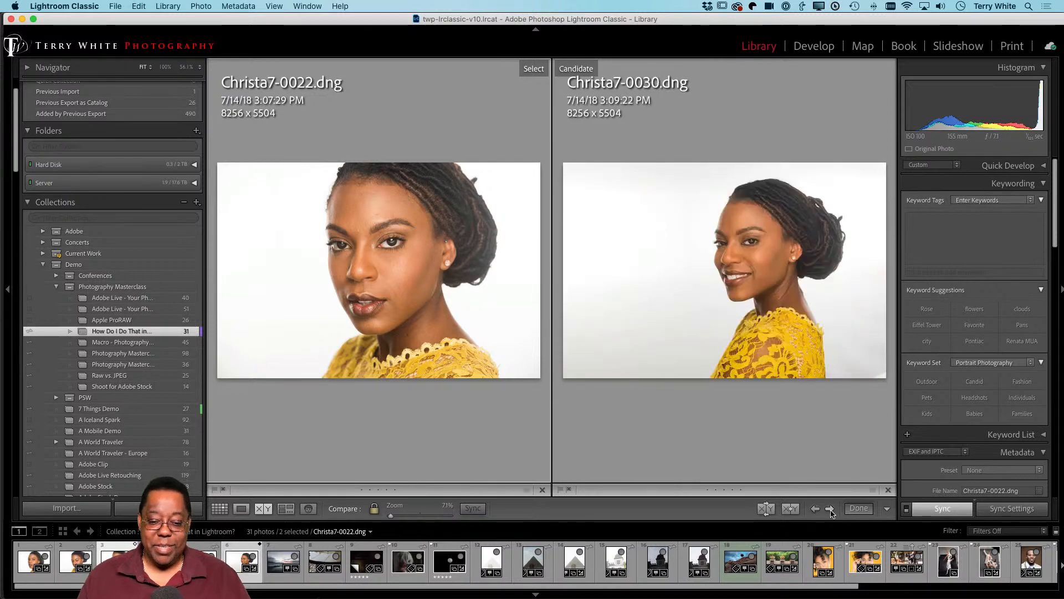
left_click(767, 508)
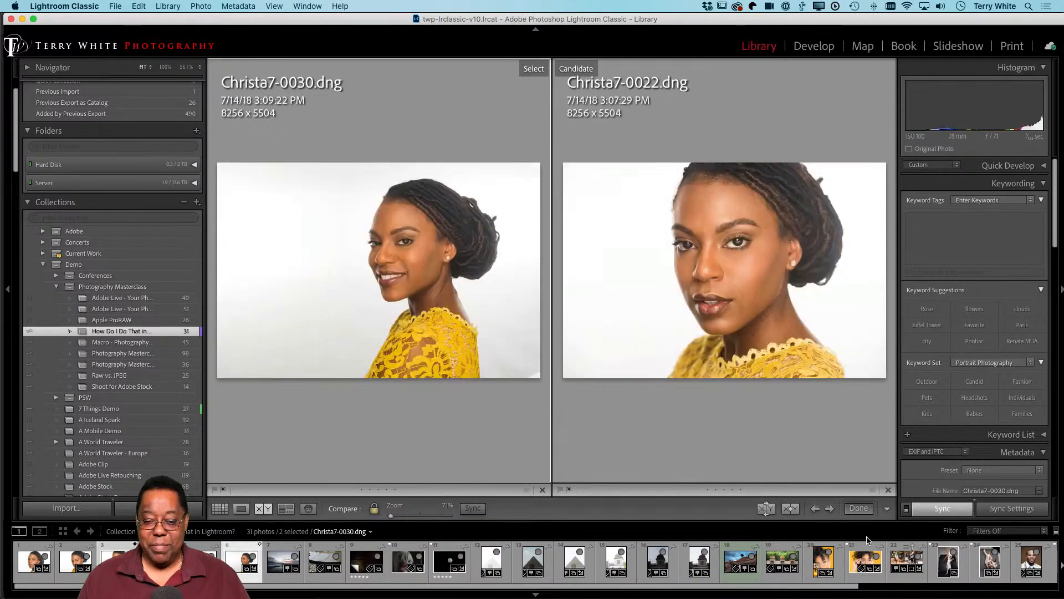
- Browse the candidates as far as the Iceland landscape and go back to Christa7-0029 for comparison with the Select photo
left_click(830, 509)
left_click(829, 508)
left_click(830, 509)
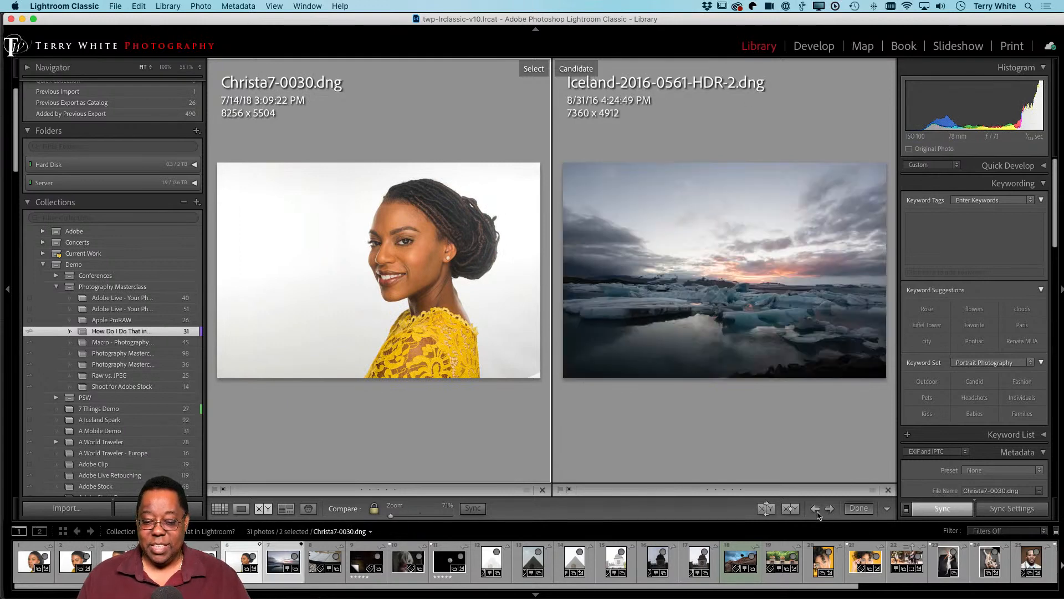
left_click(815, 509)
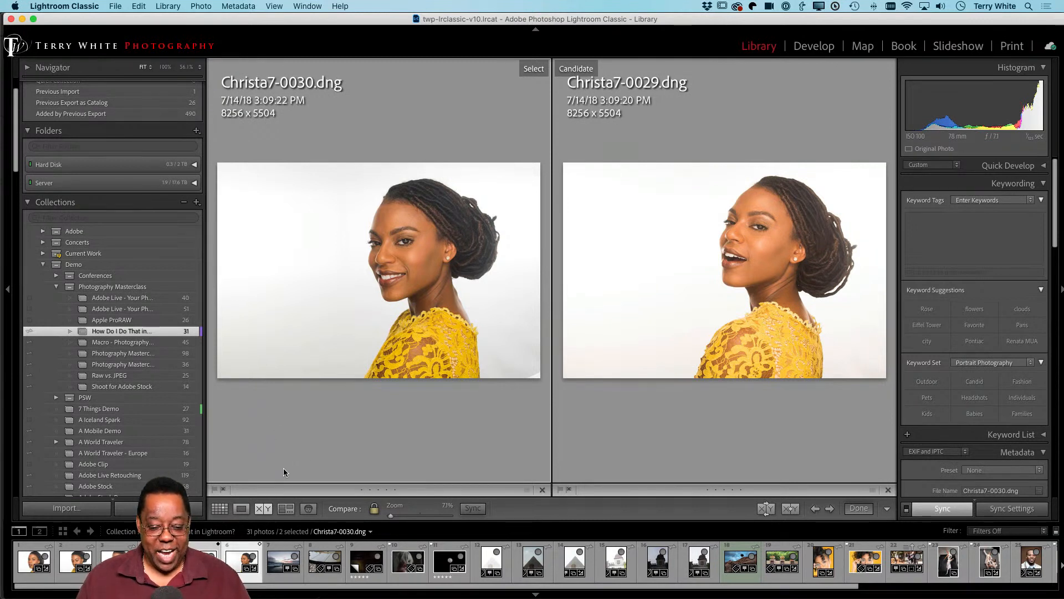
- Rate the Select photo Christa7-0030 five stars and flag it as a pick
left_click(394, 490)
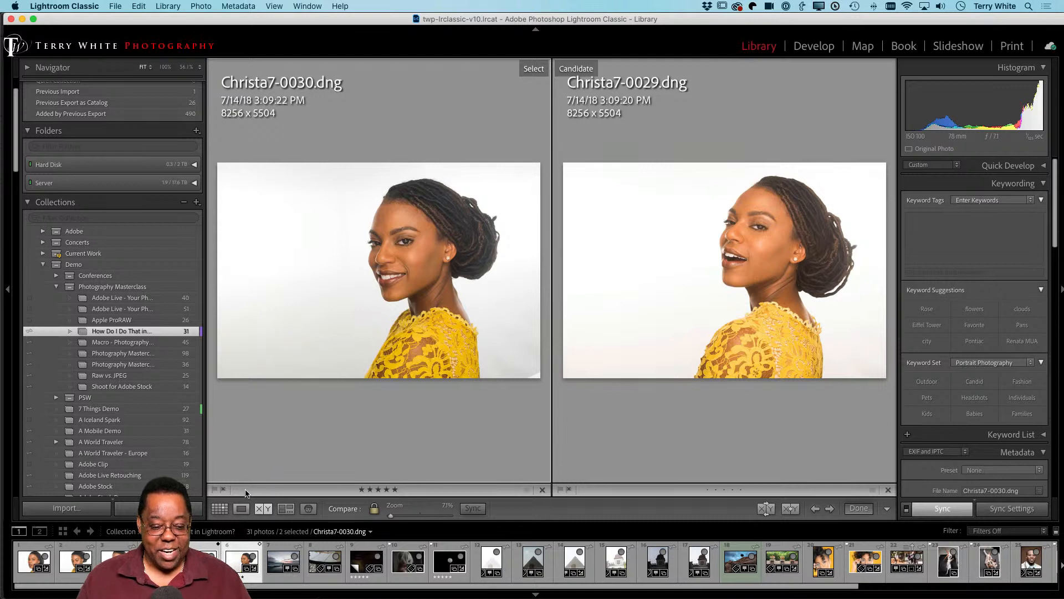
left_click(215, 489)
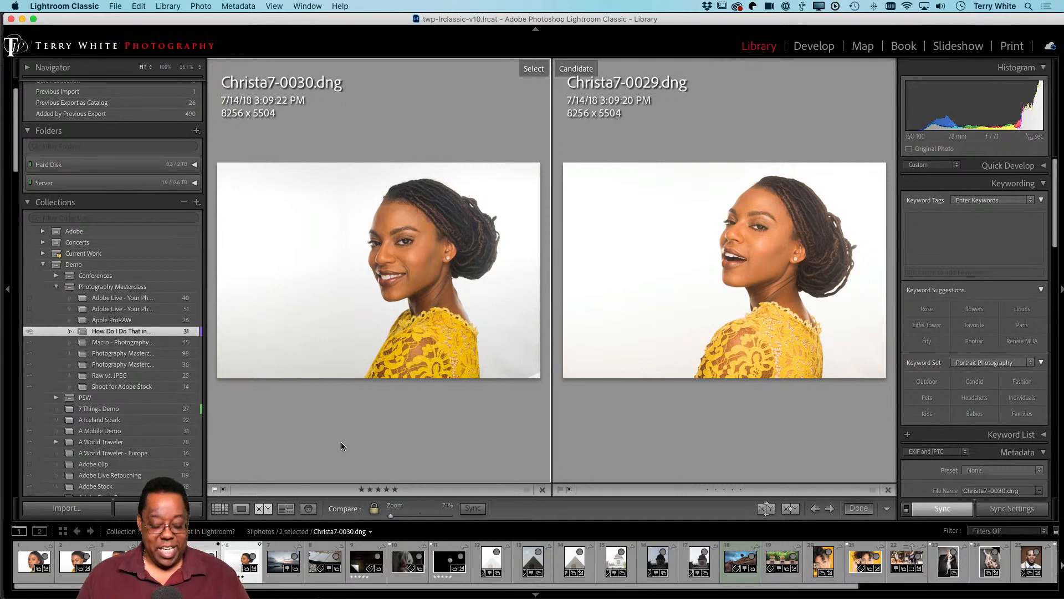
- Return to the photo grid, switch to the cloud-based Adobe Lightroom, and show its album as a square grid with the Iceland landscape selected
key("g")
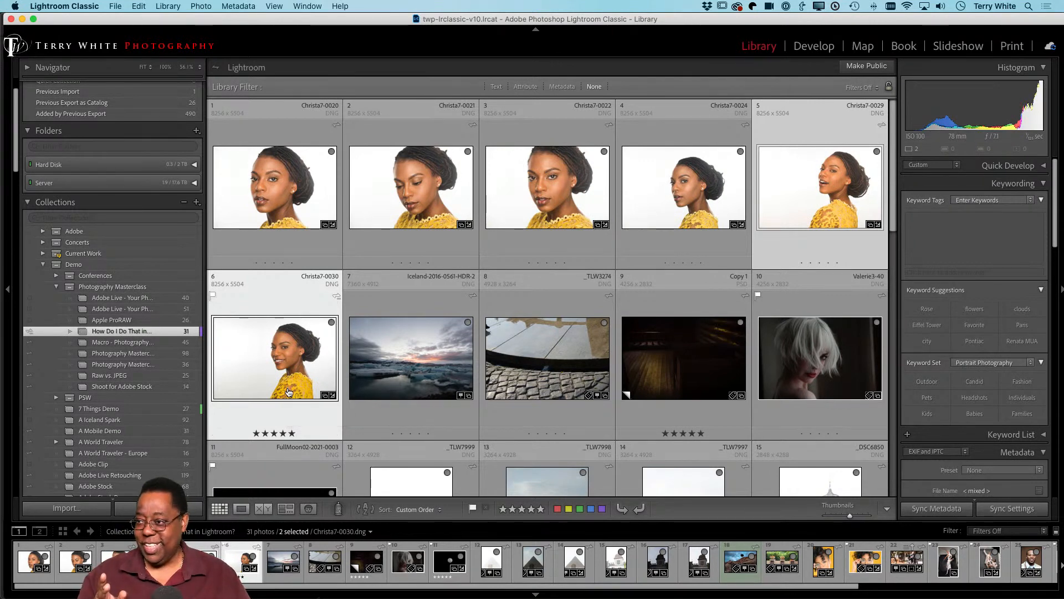
key("super+Tab")
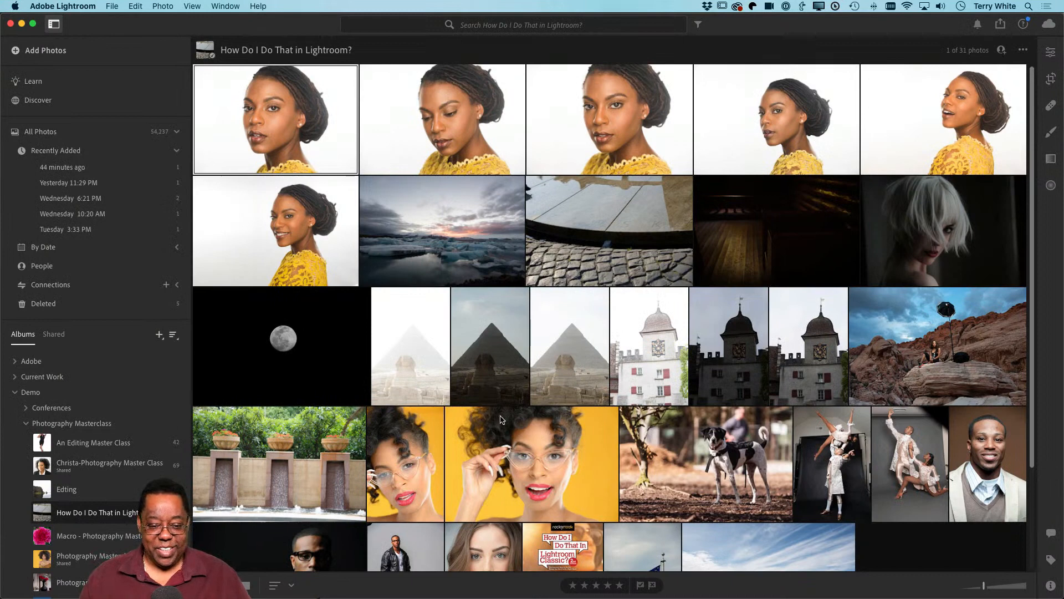
left_click(459, 230)
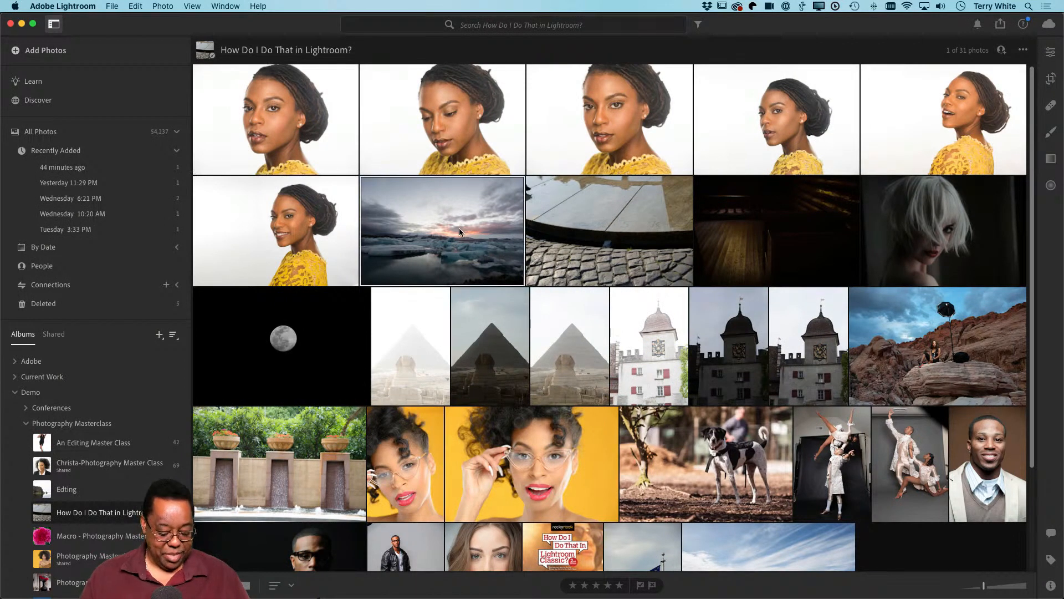
key("shift+g")
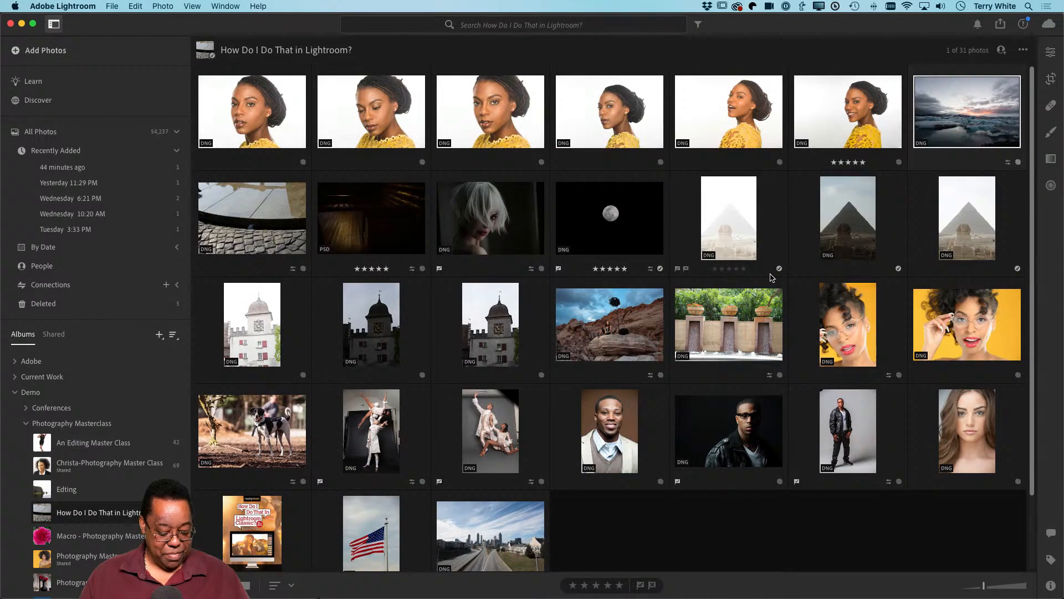
- Try the pick and reject flags on the Iceland landscape, clear its flag, and switch back to Lightroom Classic
key("p")
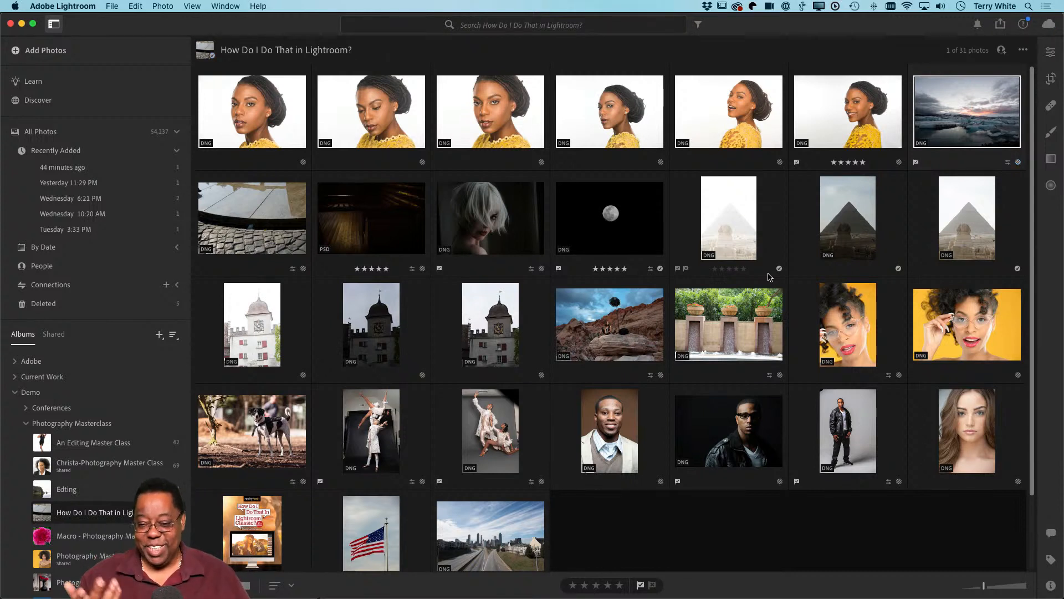
key("x")
key("p")
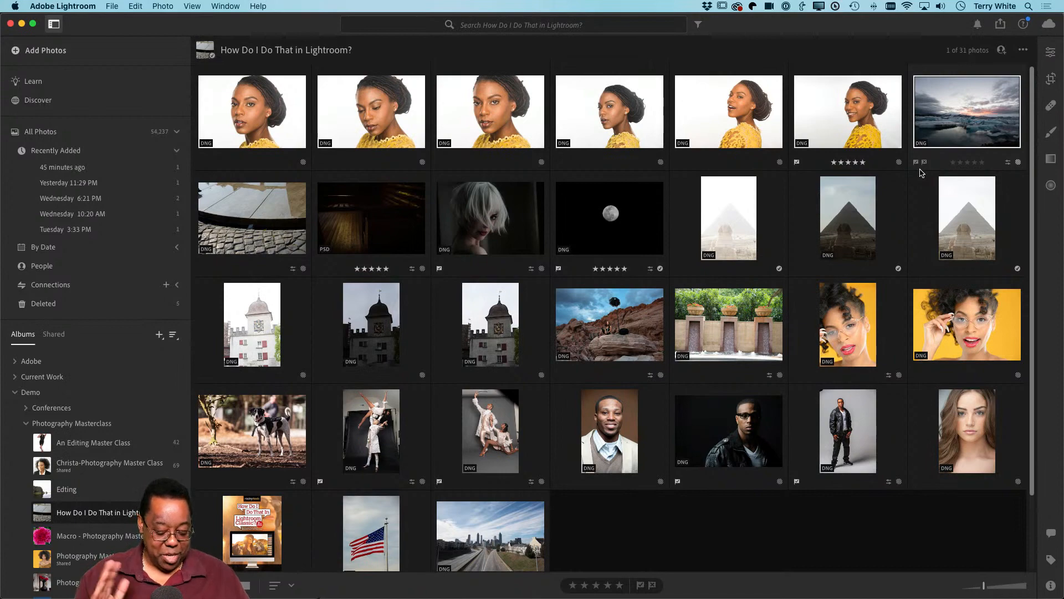
key("shift+g")
key("super+Tab")
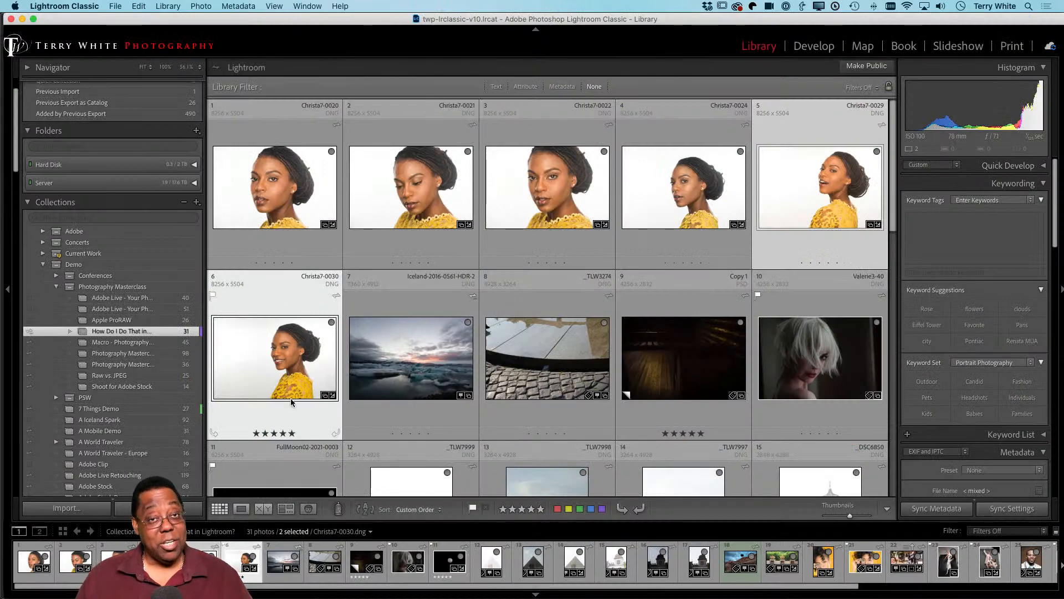
- Rate the Iceland-2016-0561-HDR-2 landscape four stars, three stars, and finally five stars
left_click(397, 388)
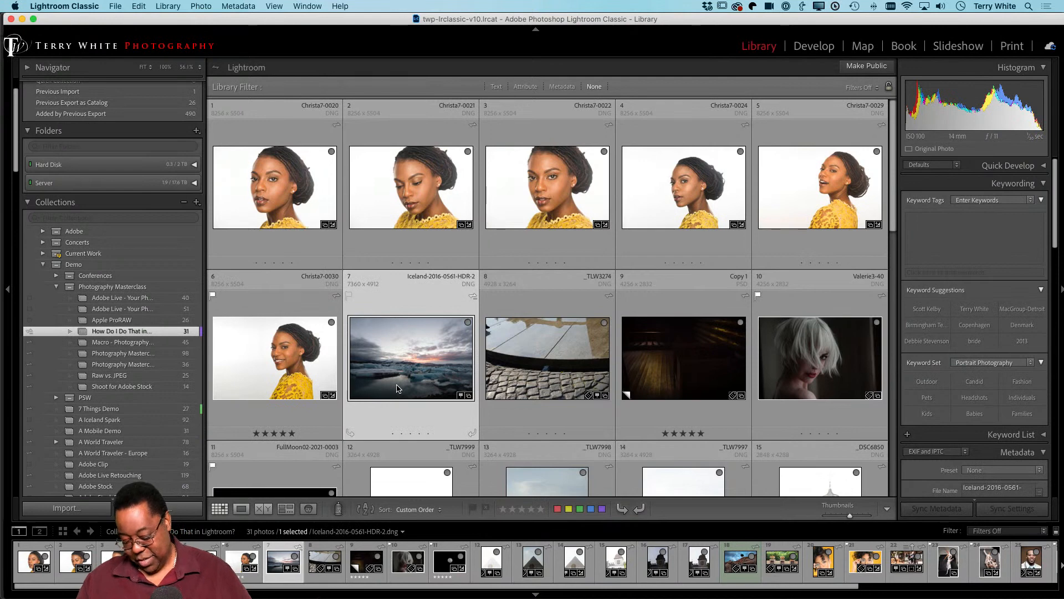
key("4")
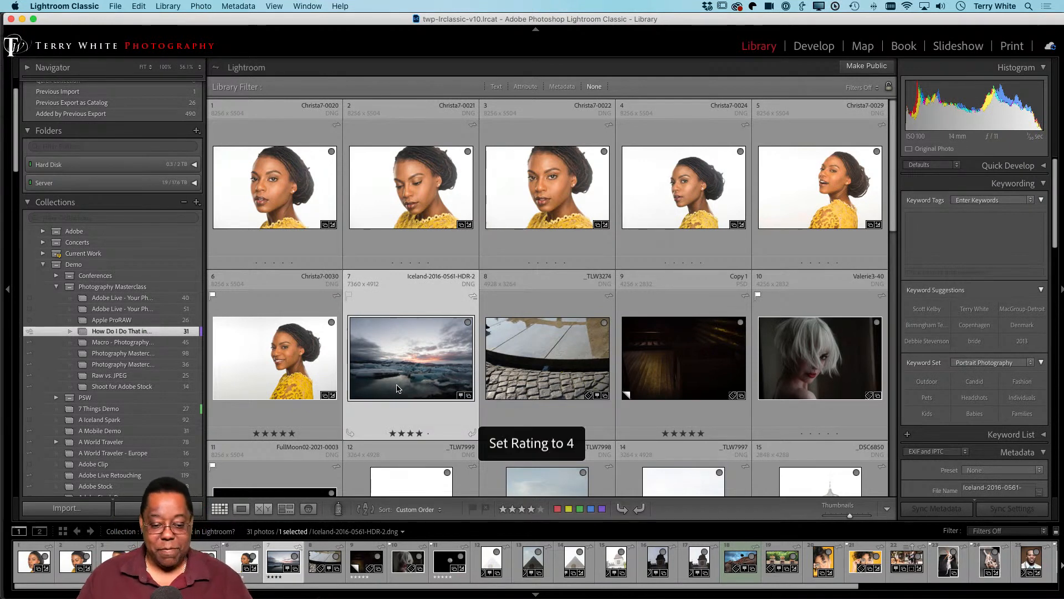
key("3")
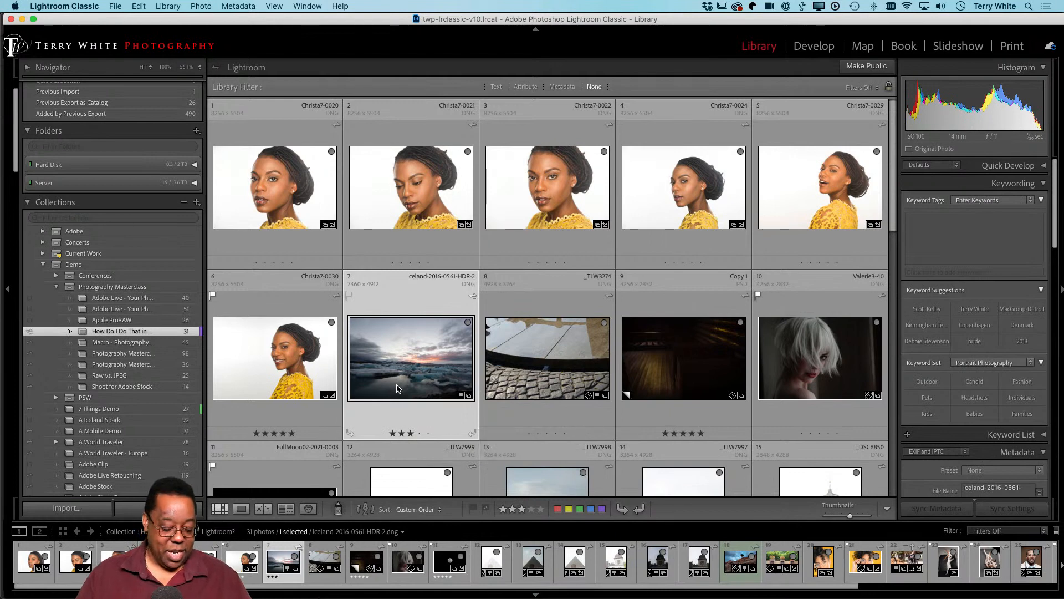
key("5")
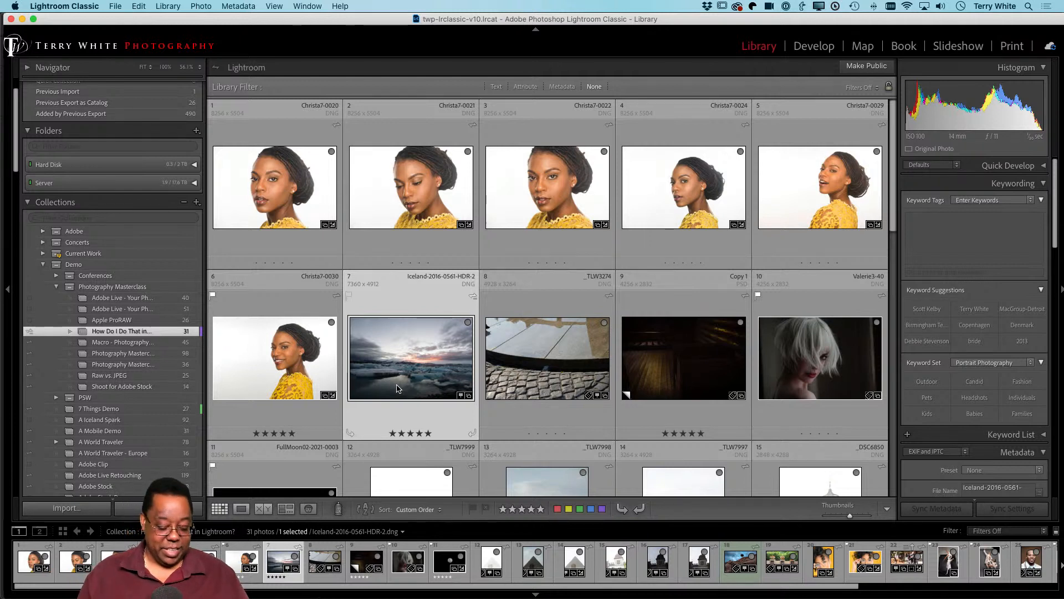
- Cycle the Iceland landscape's color label through red, yellow, green and blue, ending with purple
key("6")
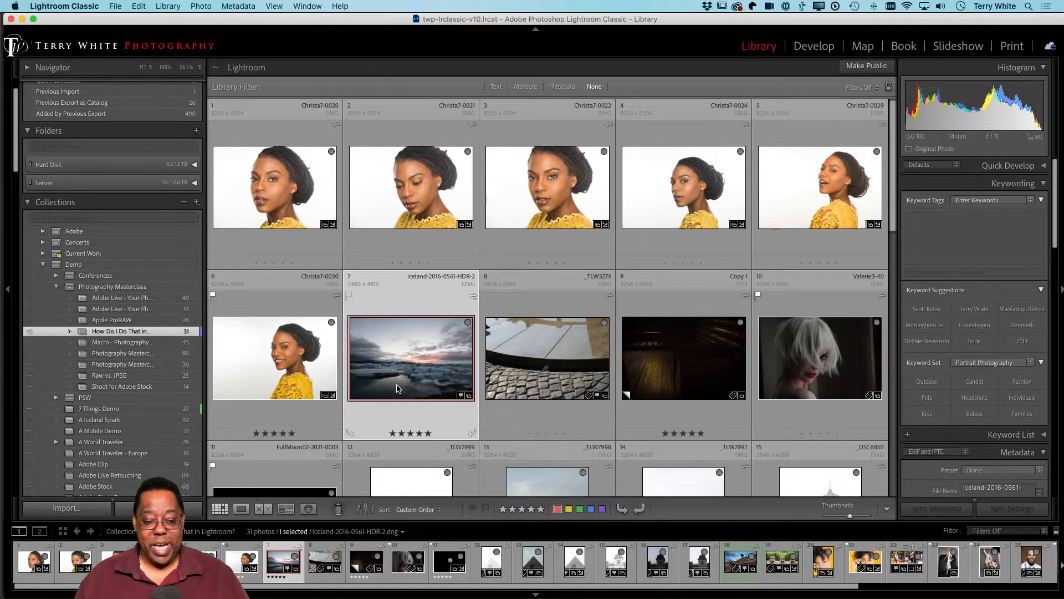
key("7")
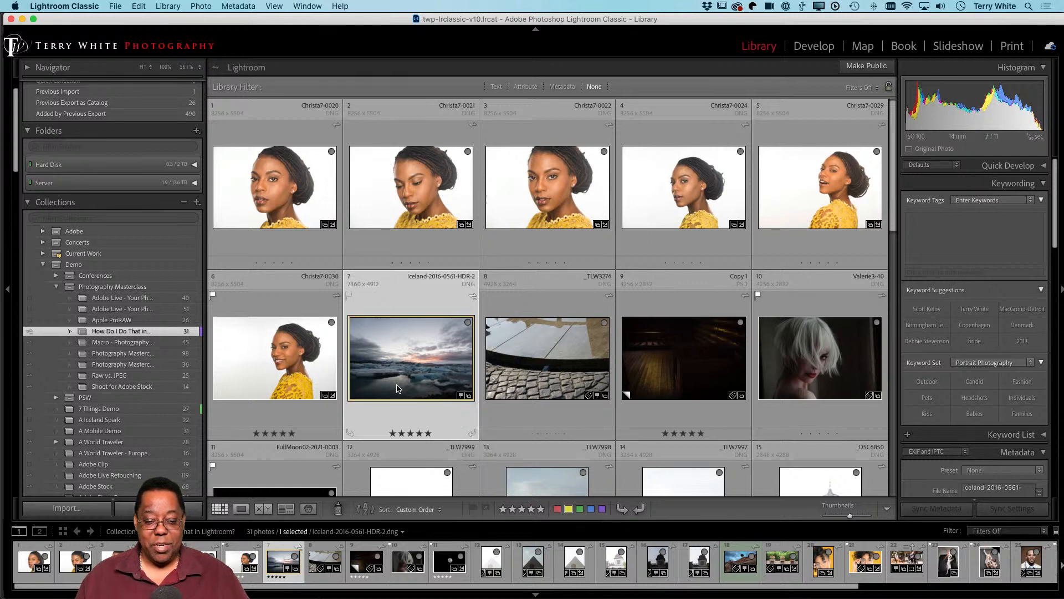
key("8")
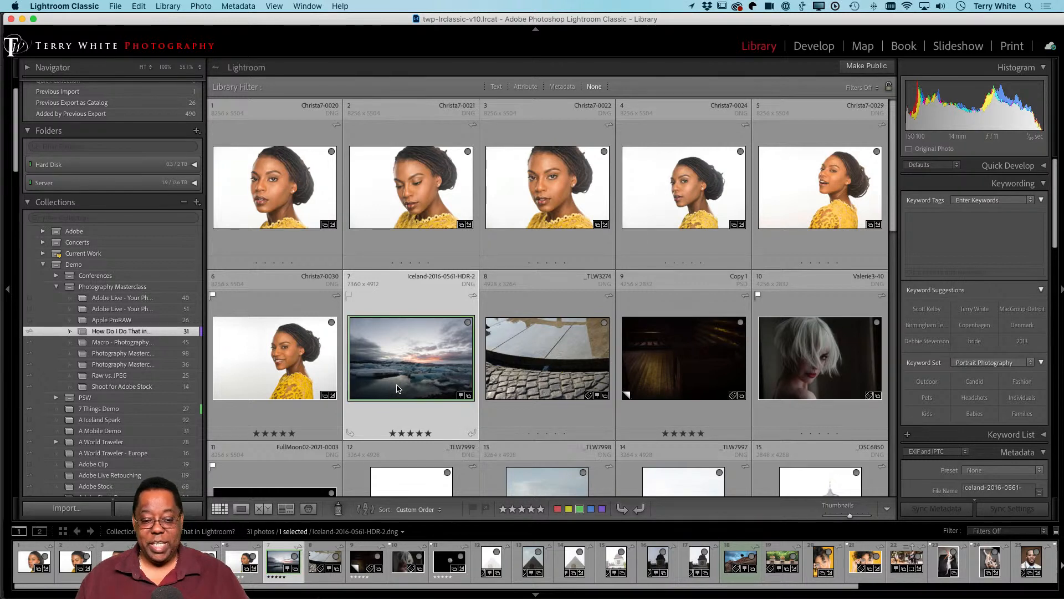
key("9")
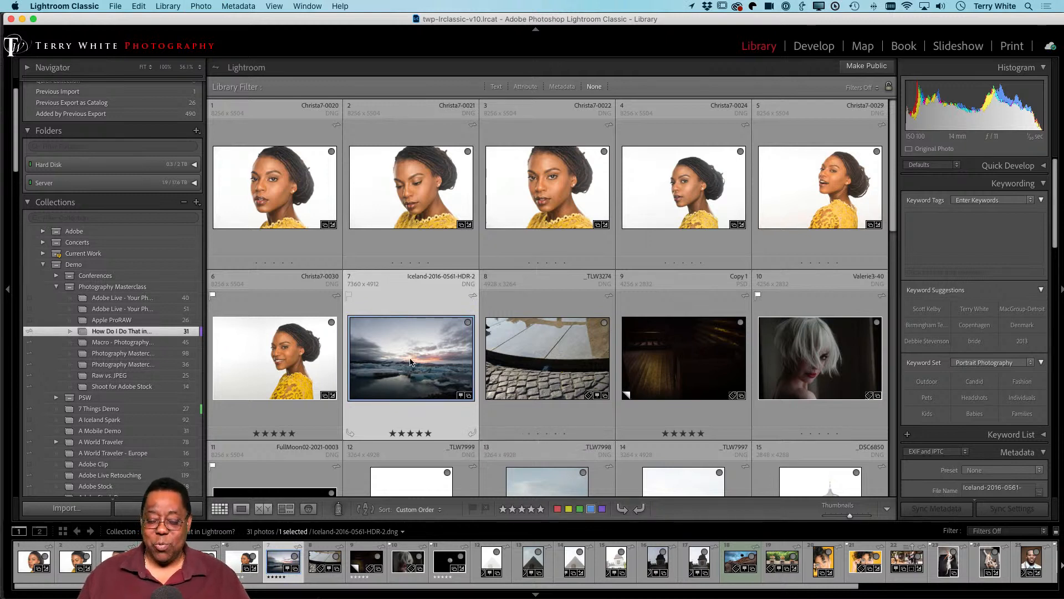
right_click(412, 308)
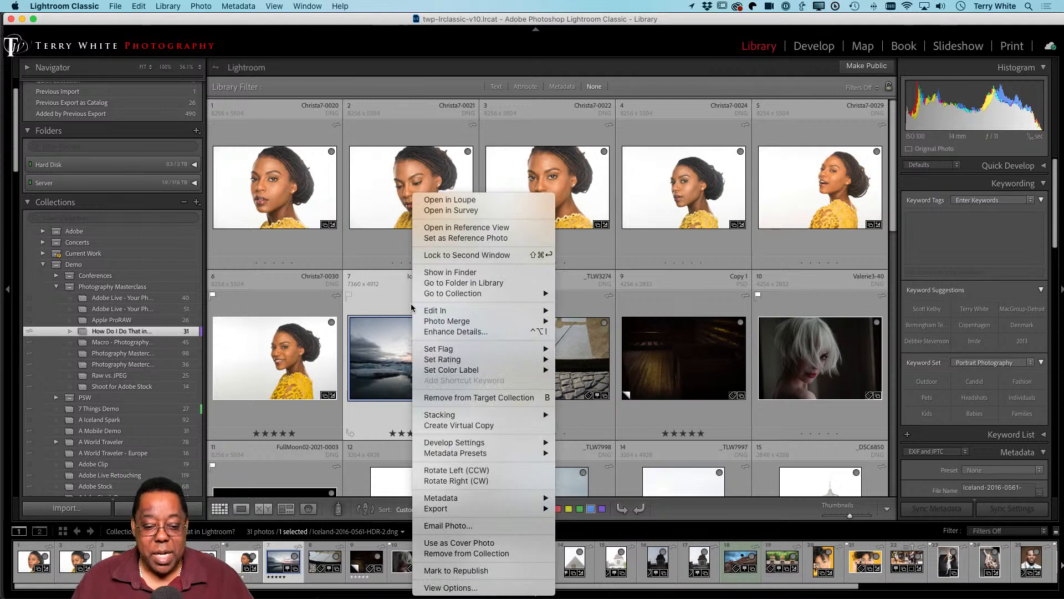
mouse_move(436, 371)
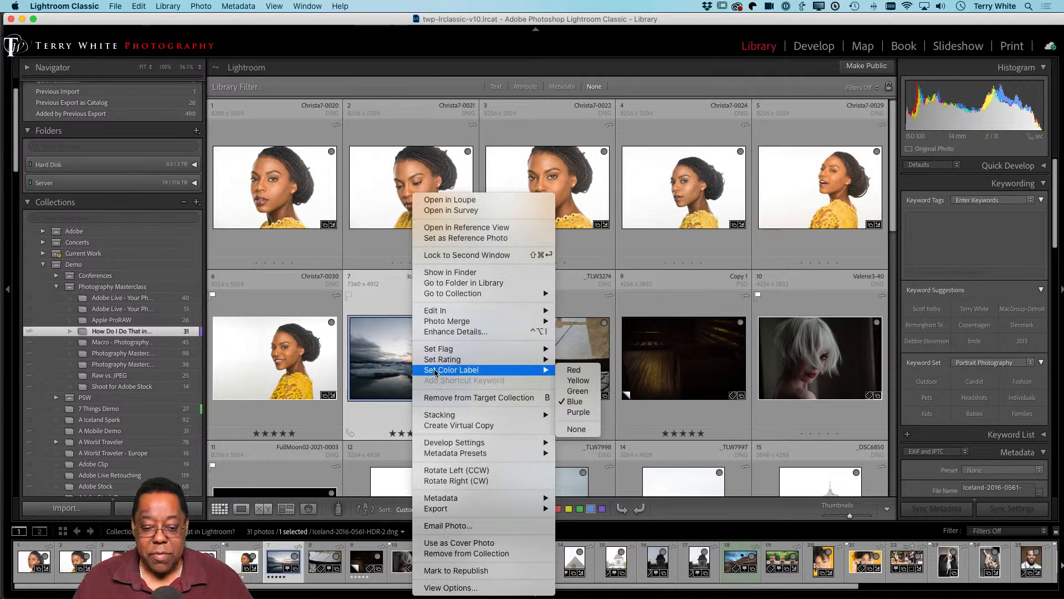
left_click(586, 414)
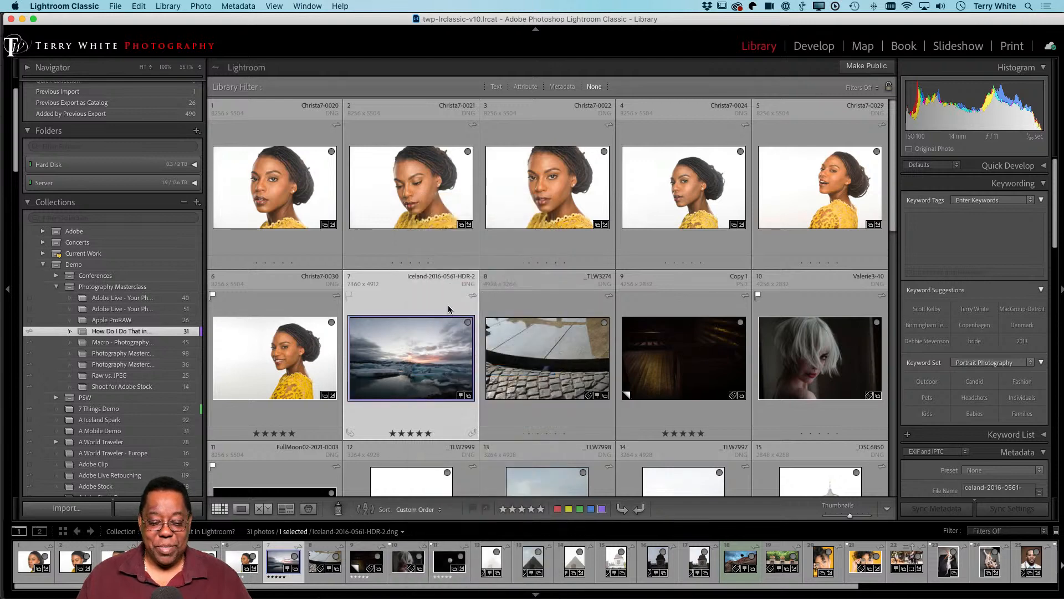
- Select Christa7-0022 in the grid and set its color label to green
left_click(533, 336)
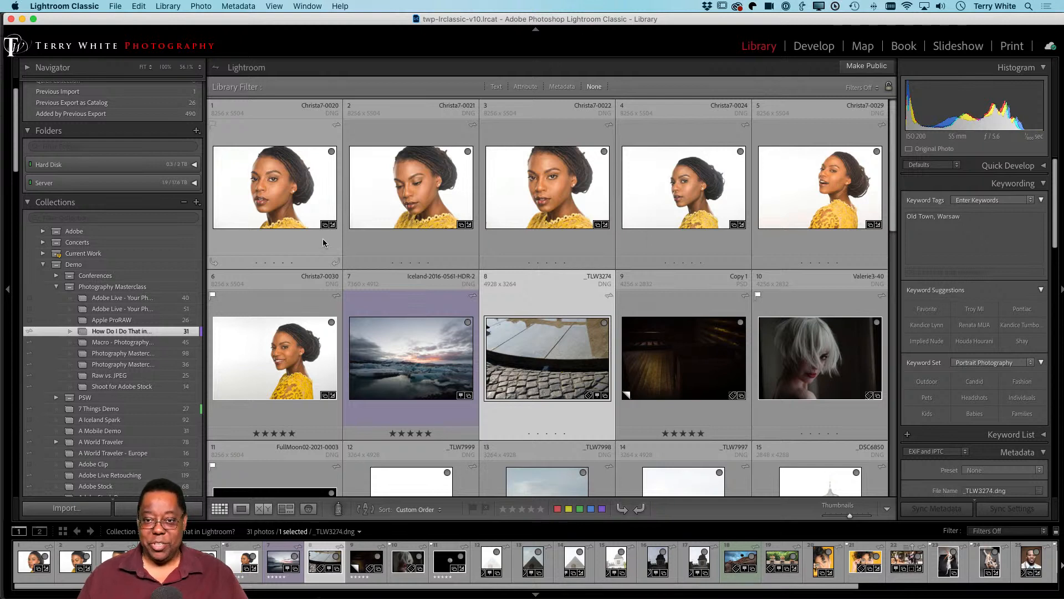
left_click(292, 197)
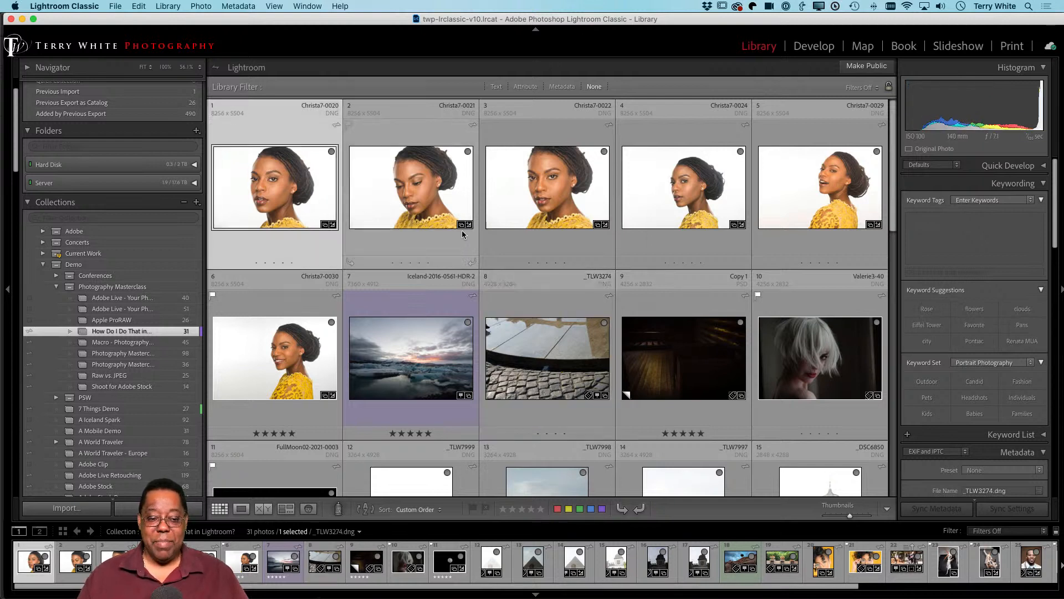
left_click(466, 200)
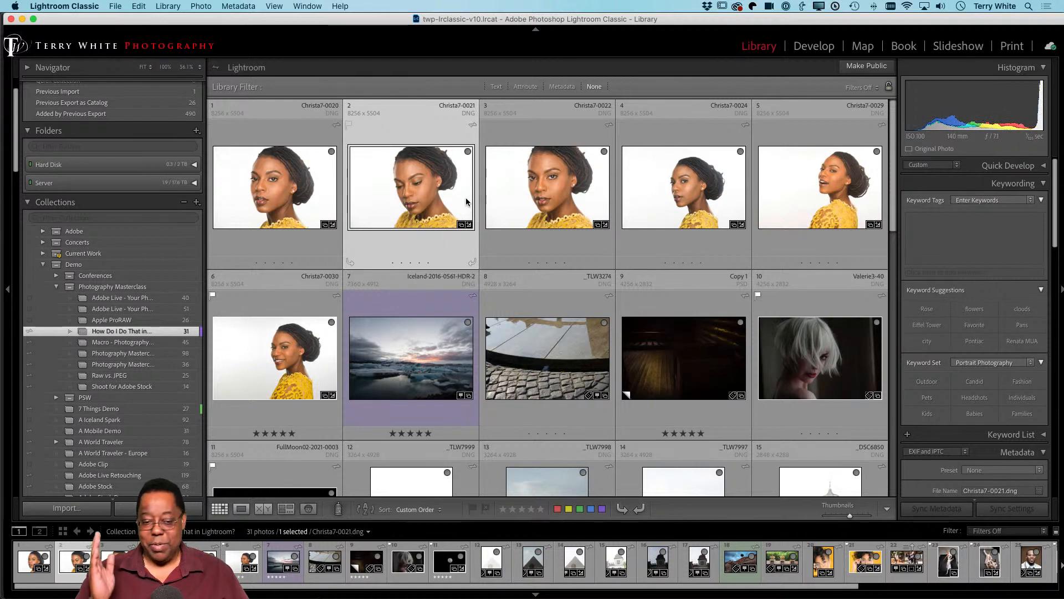
left_click(510, 244)
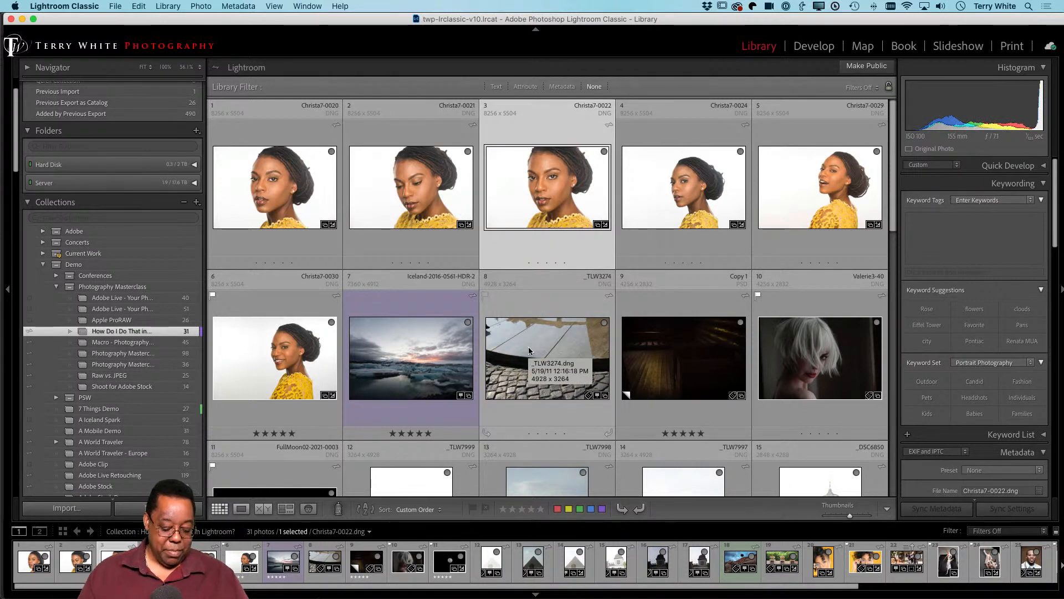
key("8")
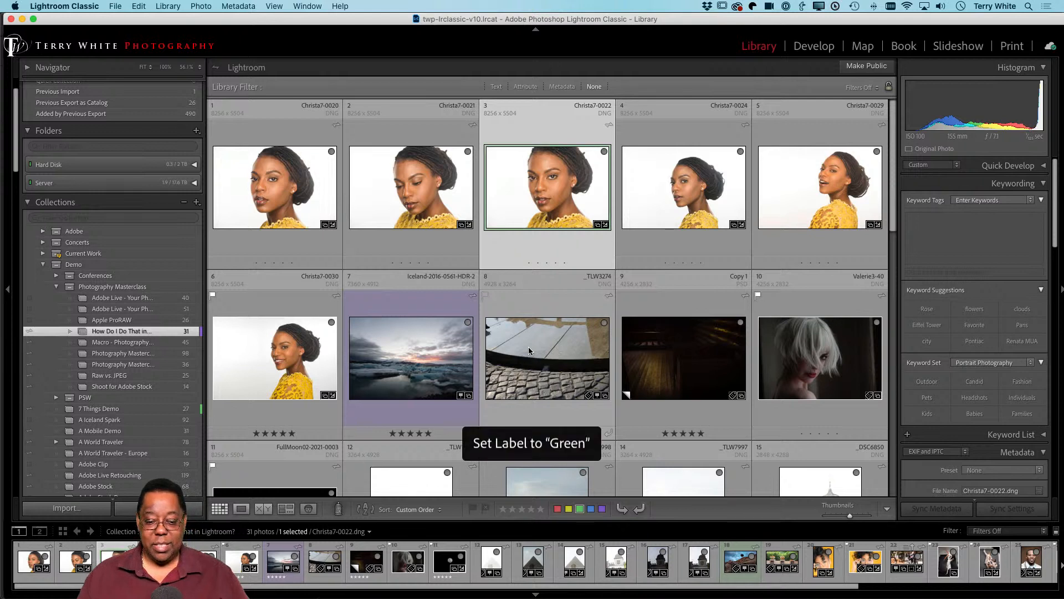
- Set the color label of Christa7-0029 to blue and that of Christa7-0021 to yellow
left_click(668, 258)
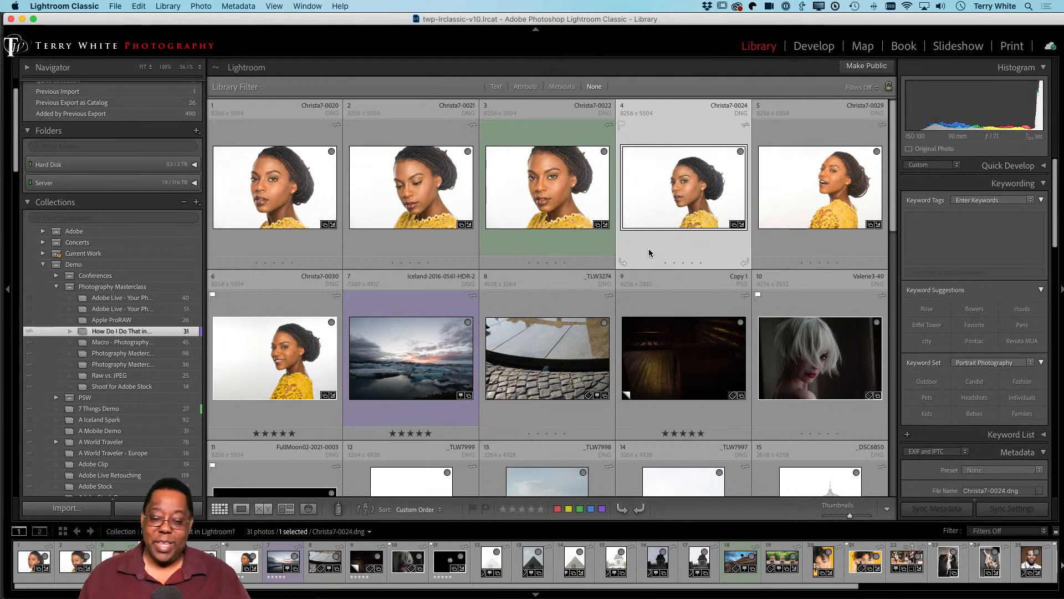
left_click(787, 231)
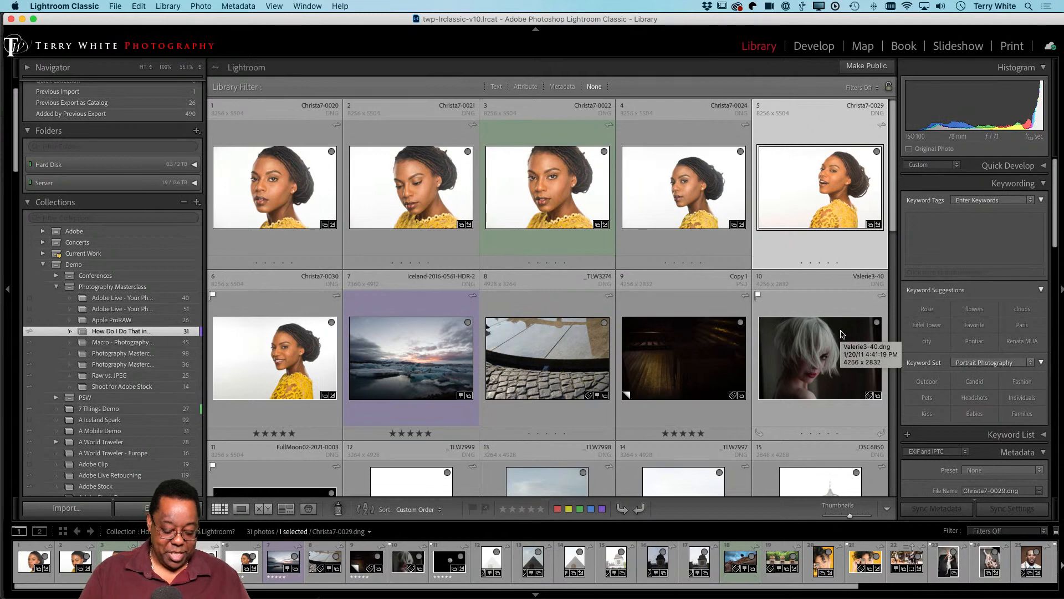
key("9")
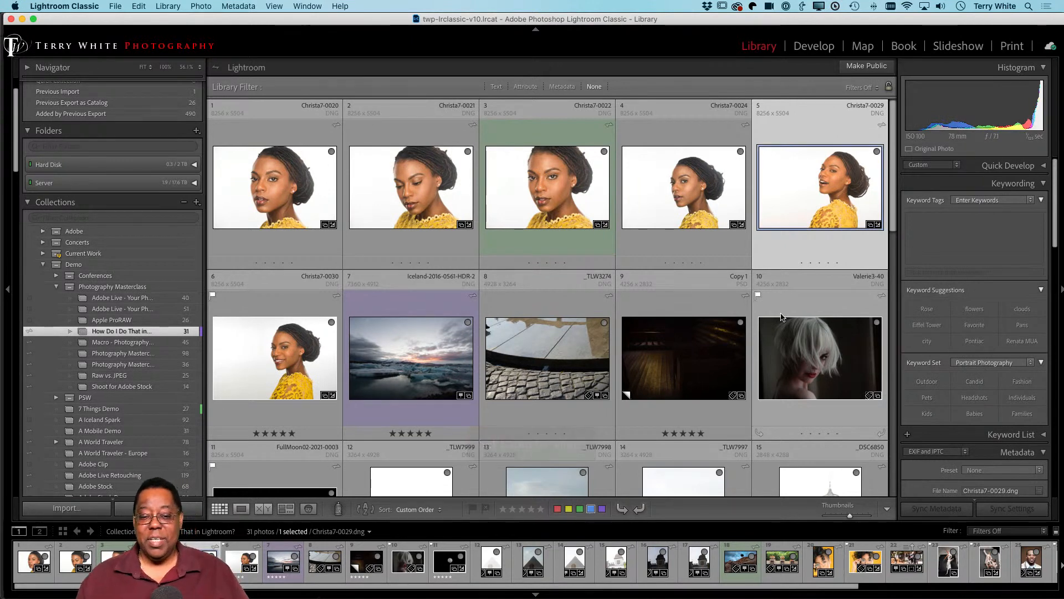
left_click(686, 242)
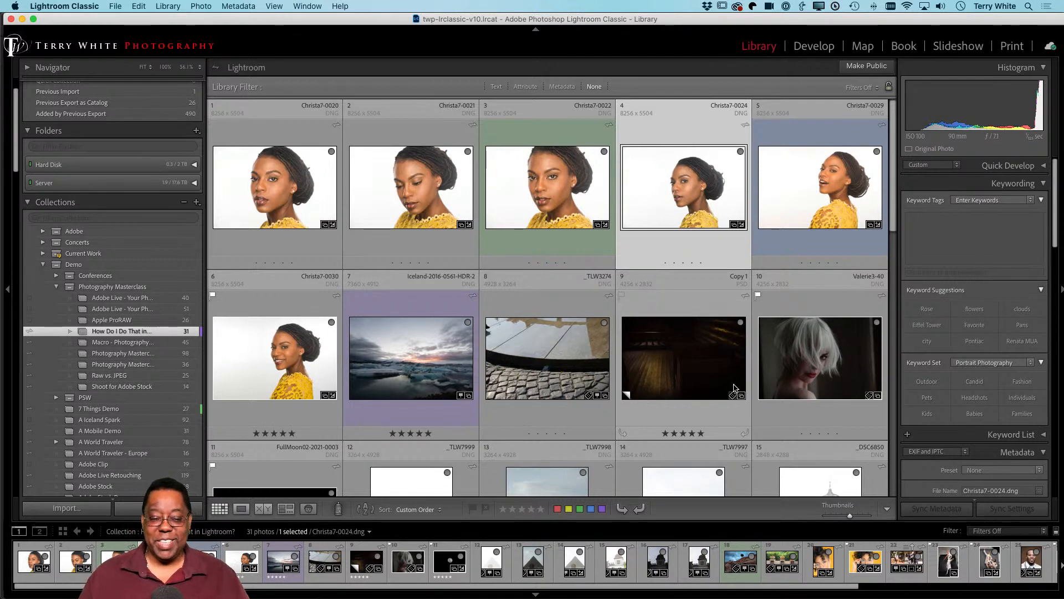
left_click(423, 211)
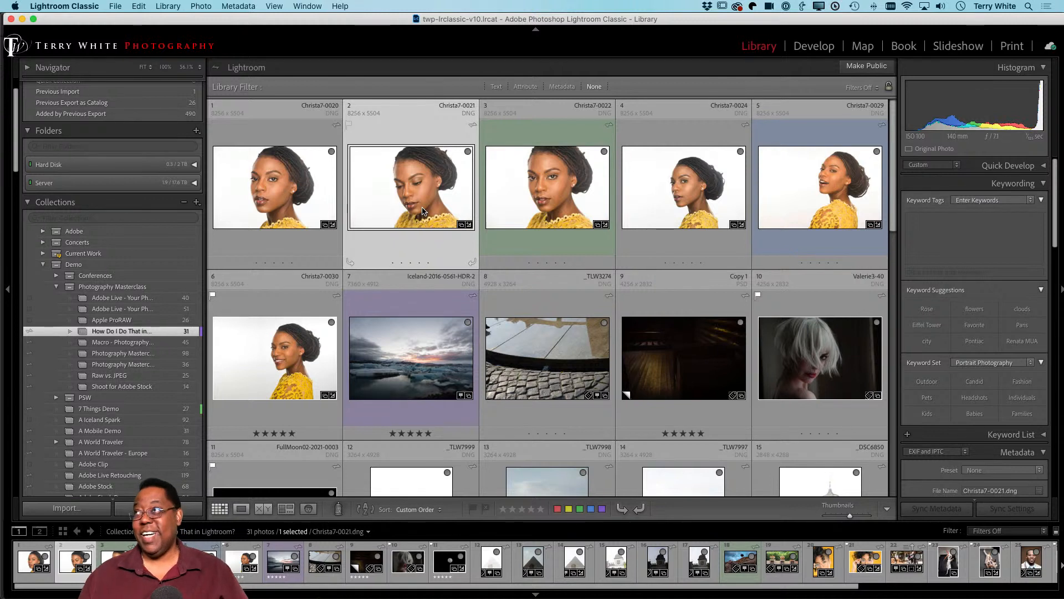
key("7")
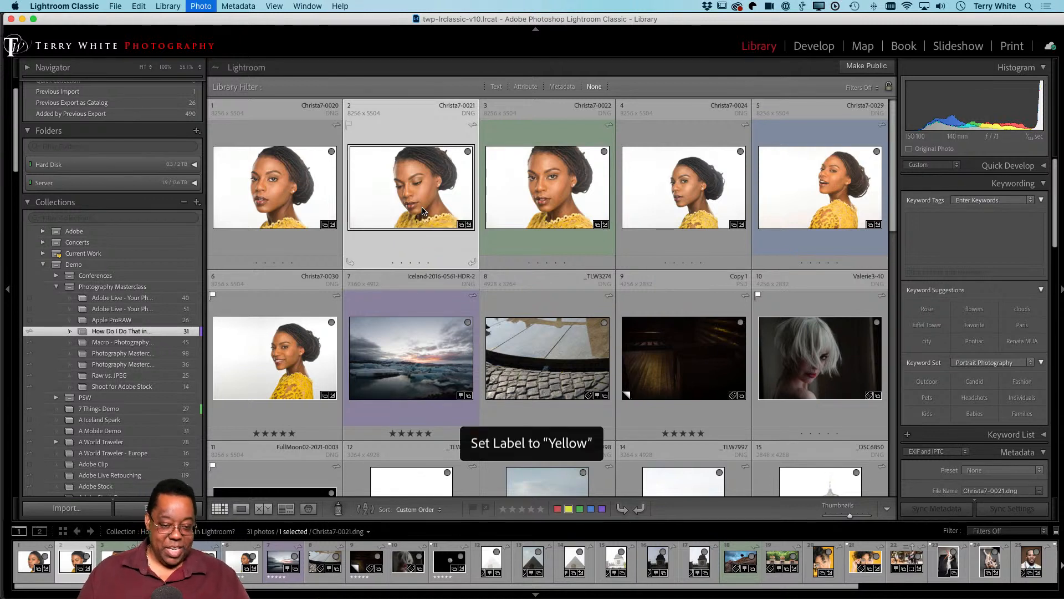
- Select the Iceland landscape again and change its color label to green
left_click(543, 182)
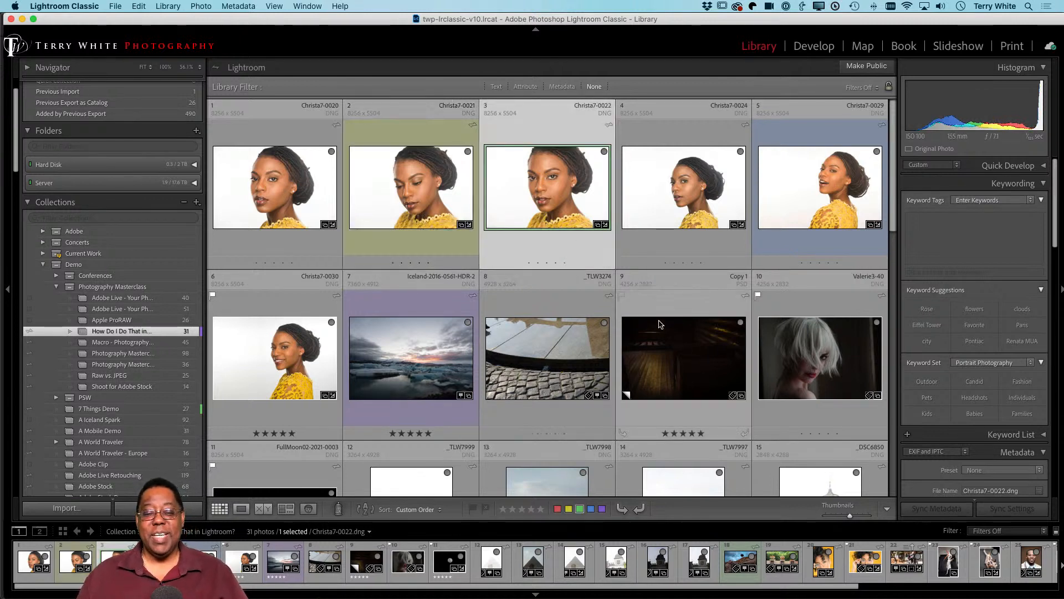
left_click(668, 324)
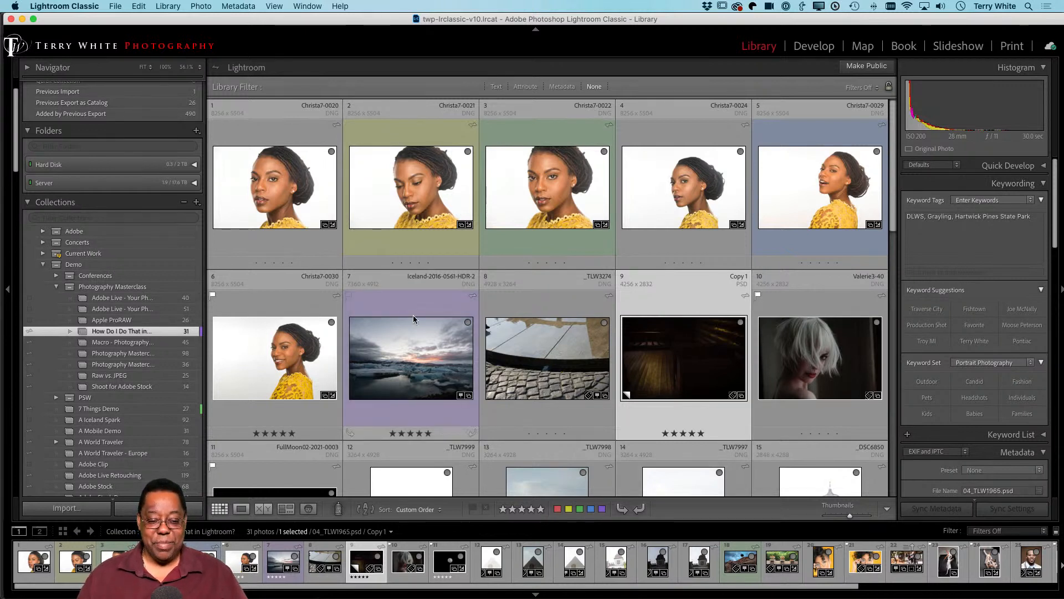
left_click(424, 304)
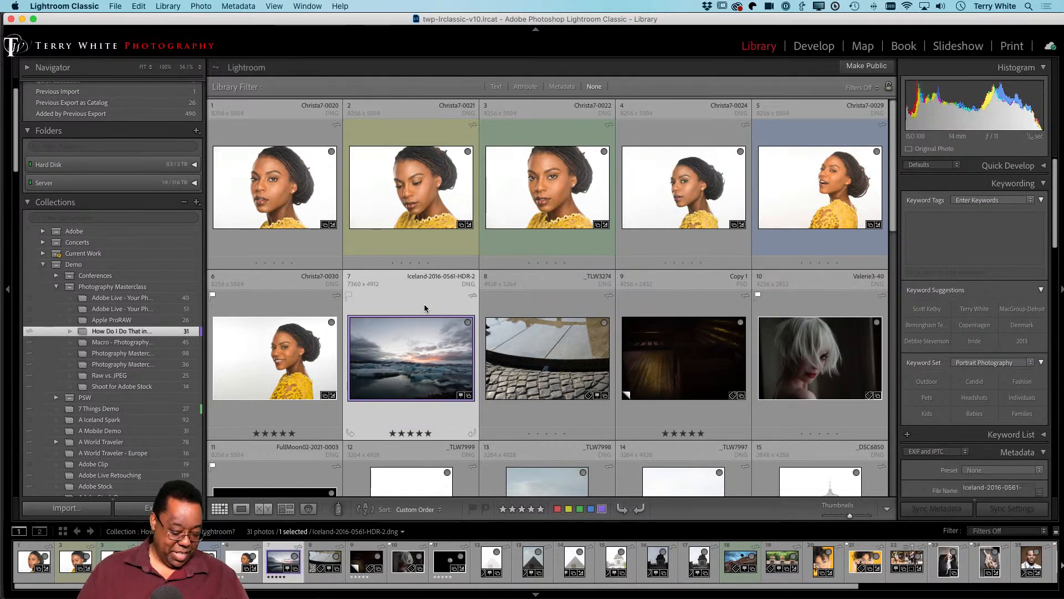
key("8")
- Select Christa7-0020, the first portrait in the grid, and flag it as a pick
key("Right")
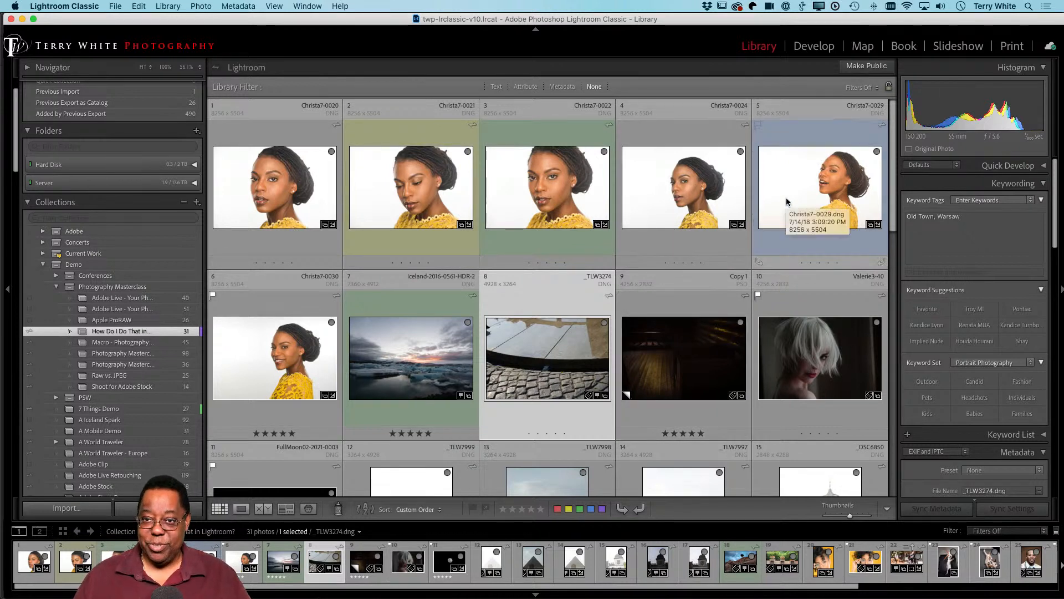
left_click(277, 164)
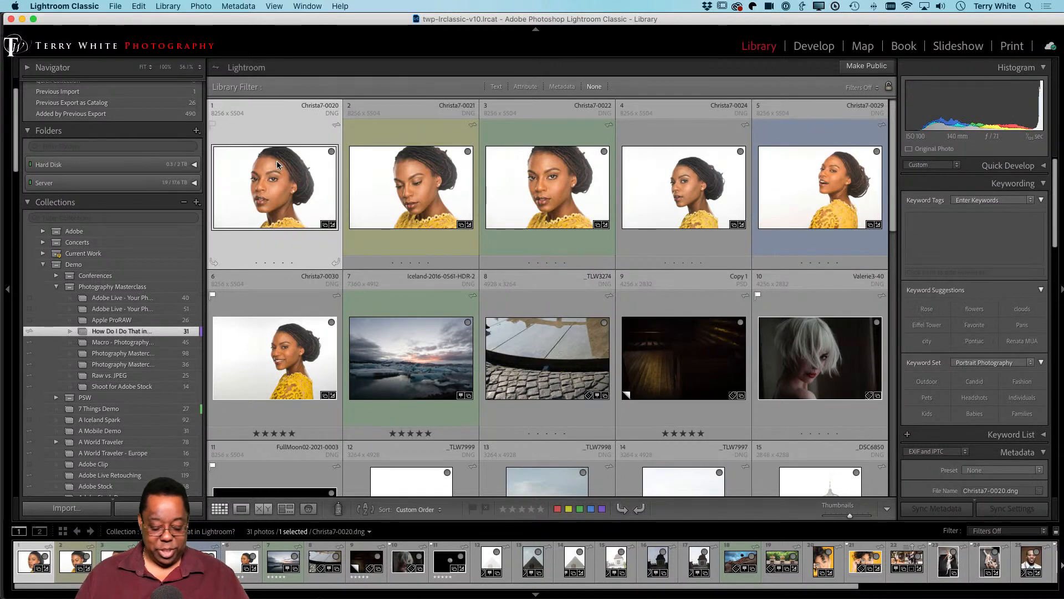
key("p")
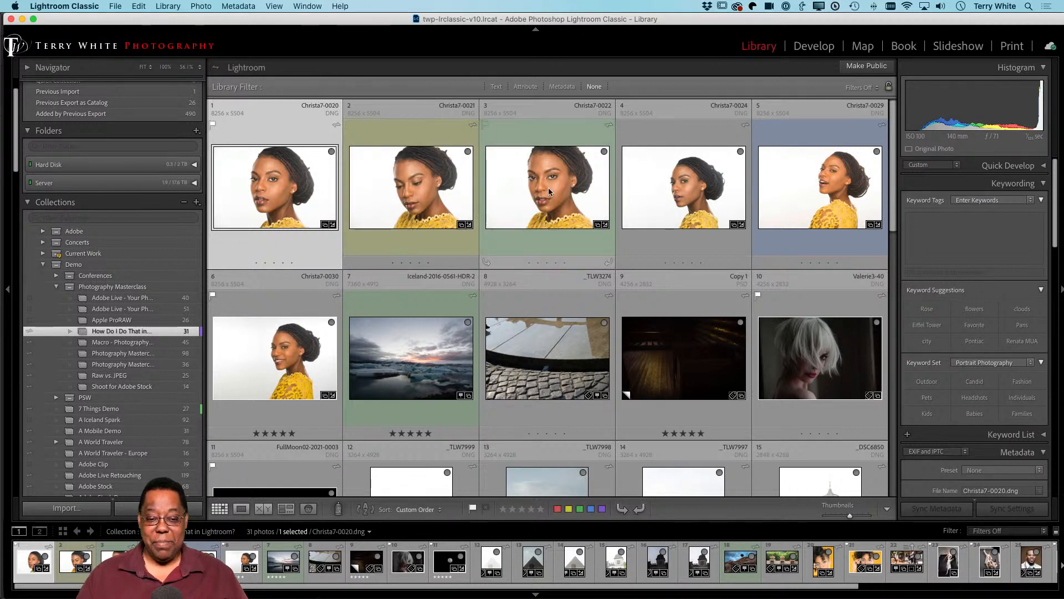
- Select the green-labelled portrait Christa7-0022 in the grid and flag it as a pick
left_click(529, 140)
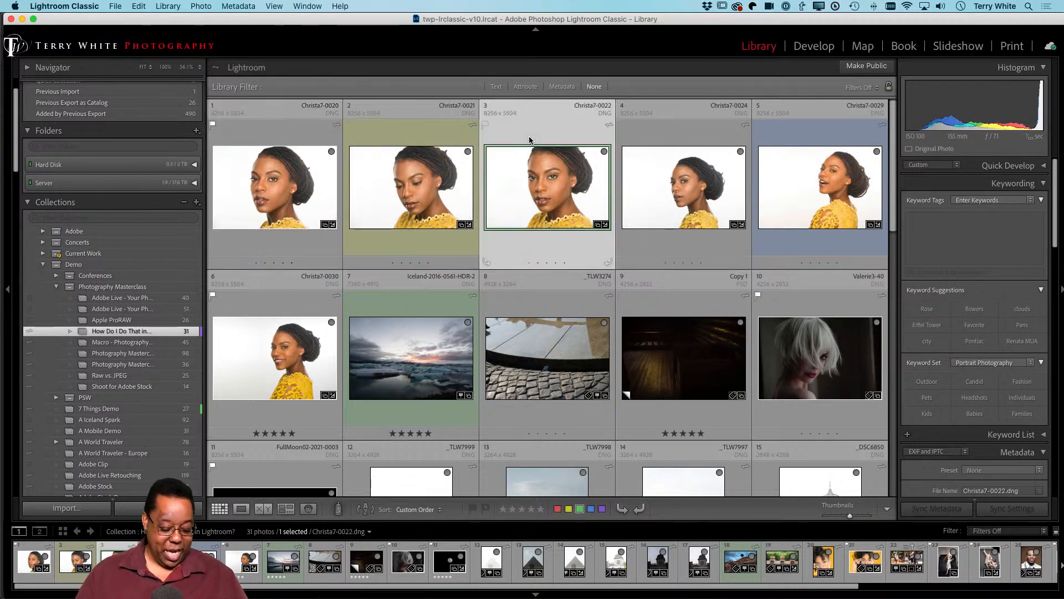
key("p")
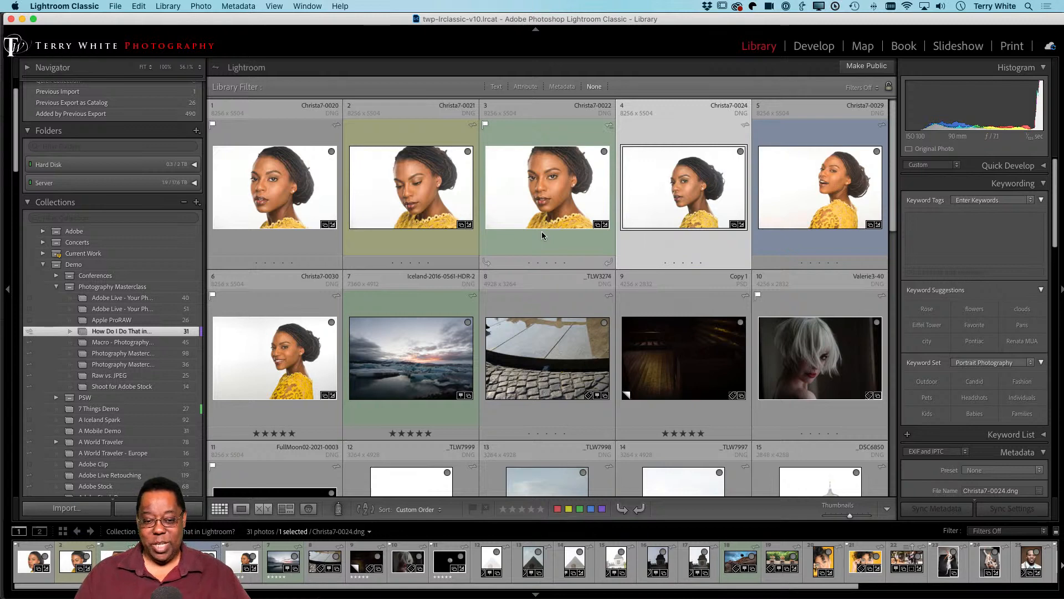
- Filter the collection by attribute to show only five-star photos, and clear the rating filter
left_click(520, 88)
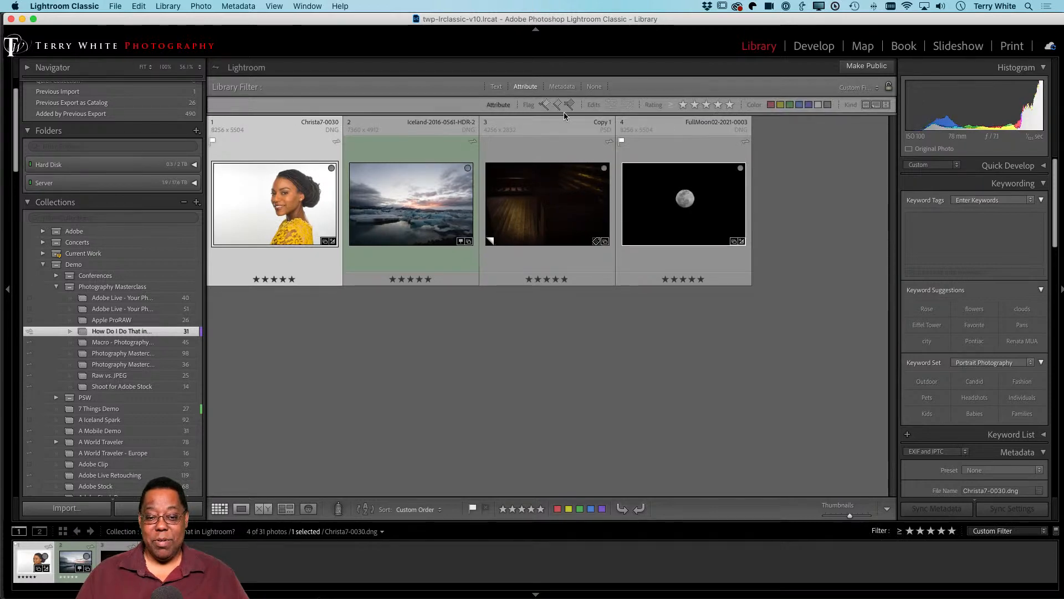
left_click(682, 106)
left_click(683, 105)
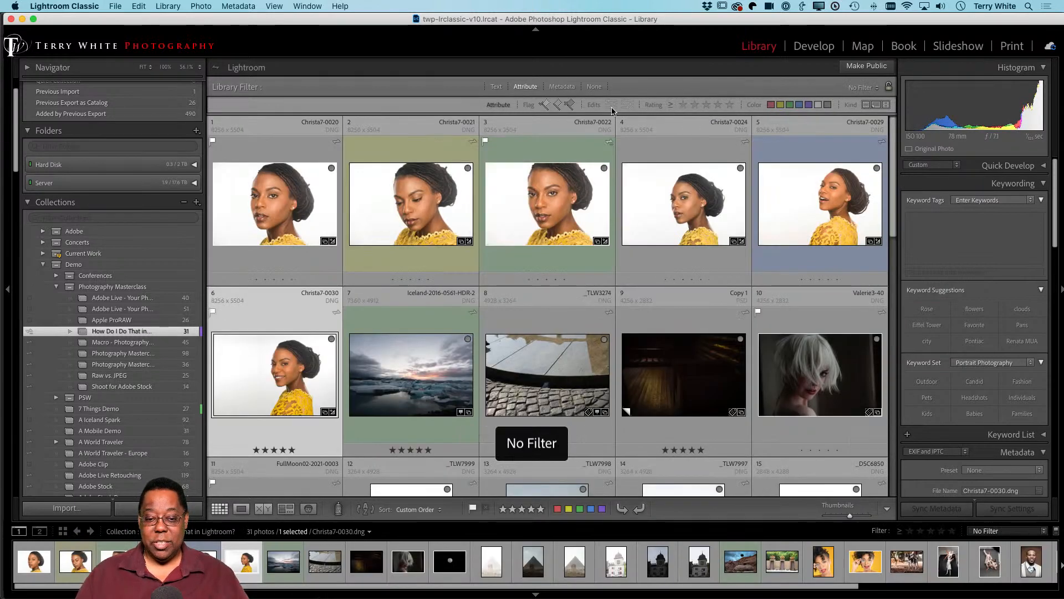
- Filter the collection to flagged picks, replace that with a green color label filter, and turn filtering off
left_click(545, 105)
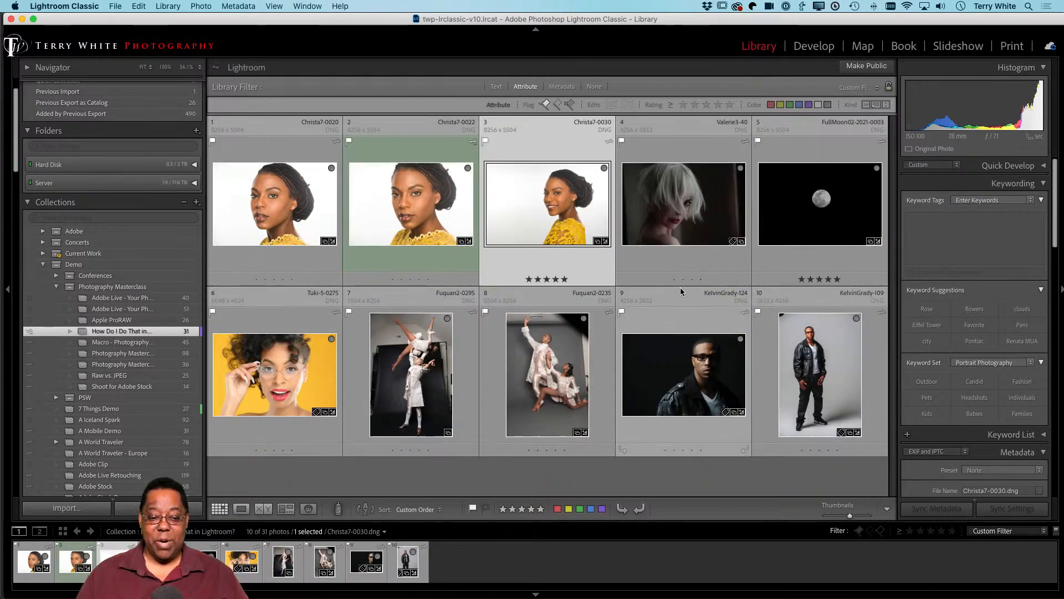
left_click(545, 104)
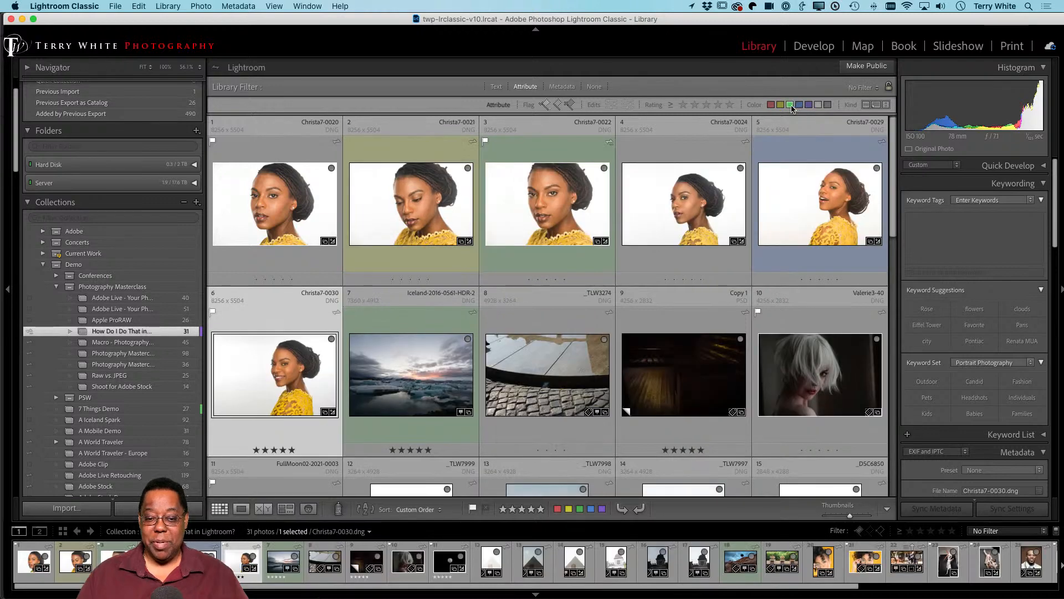
left_click(790, 105)
key("8")
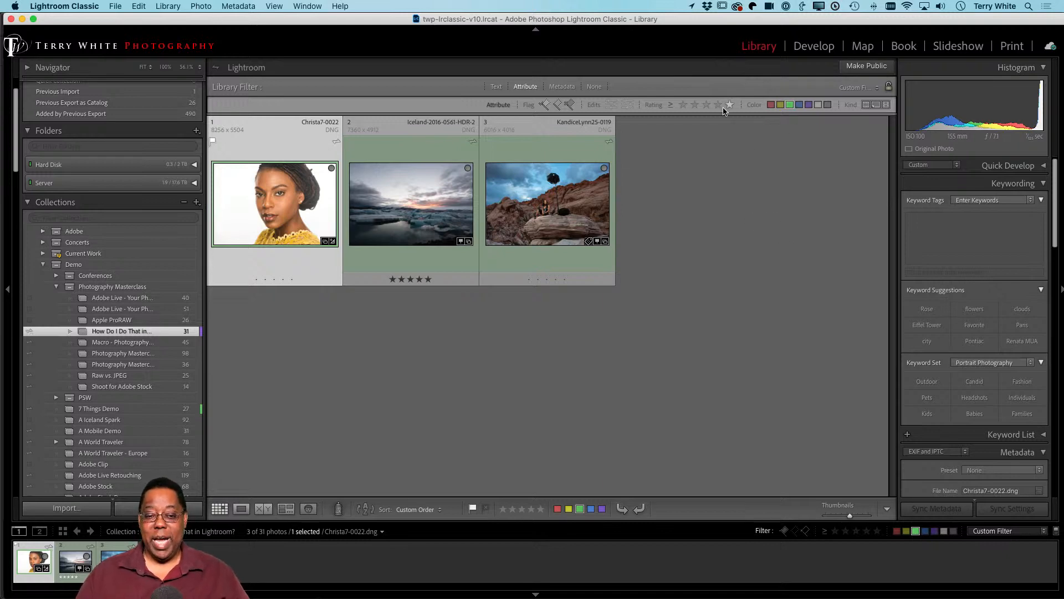
left_click(527, 88)
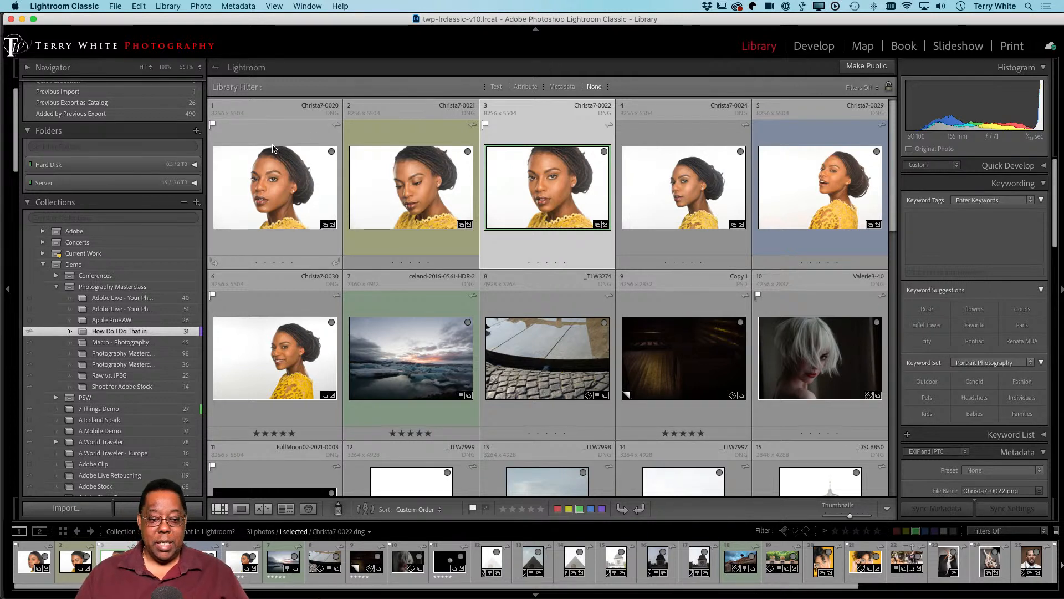
- Switch the grid view style to Compact Cells
key("alt")
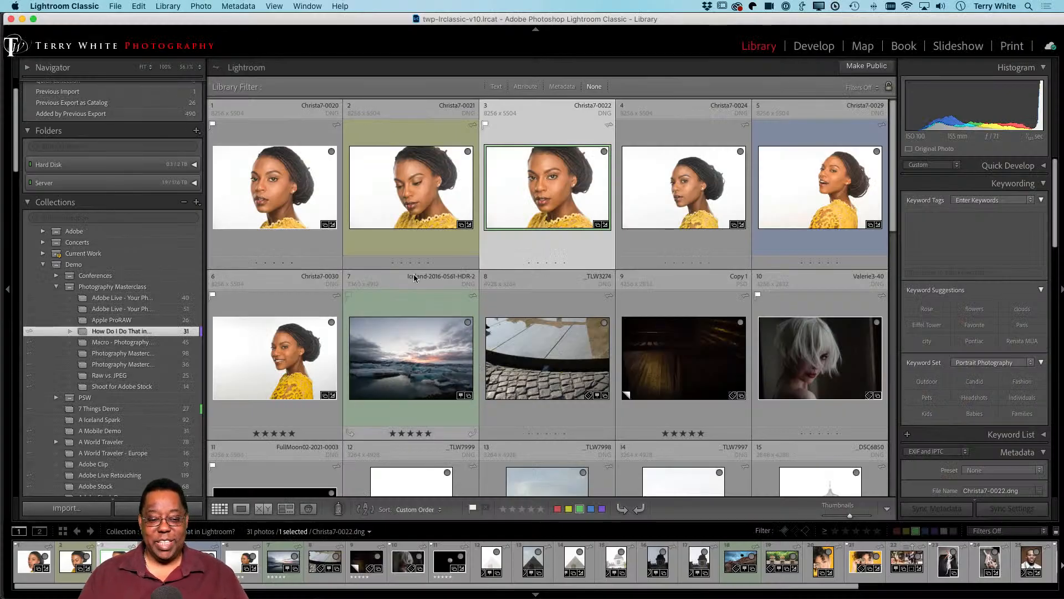
left_click(239, 6)
mouse_move(281, 10)
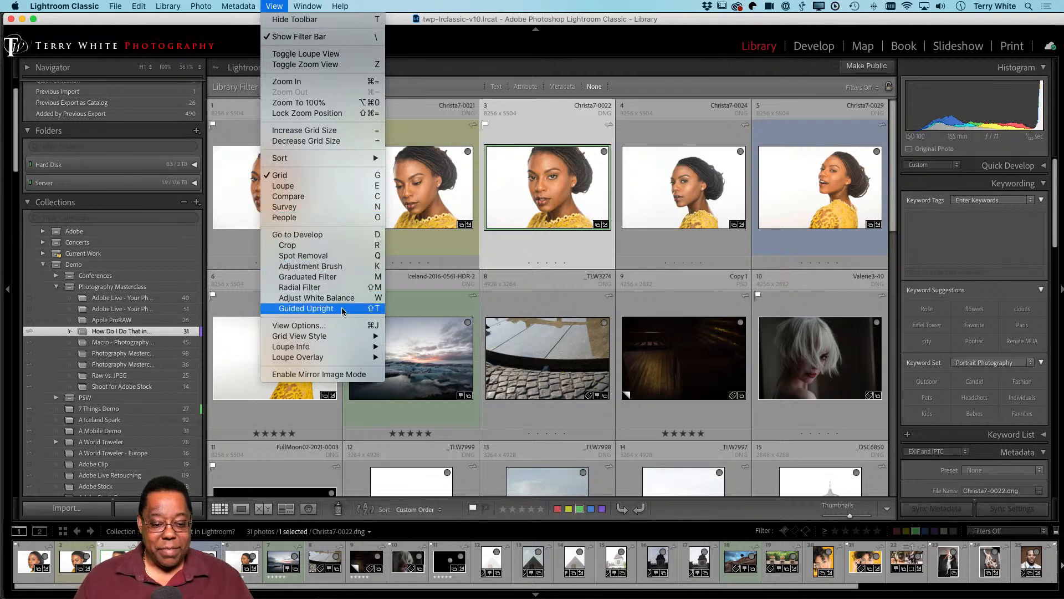
mouse_move(340, 338)
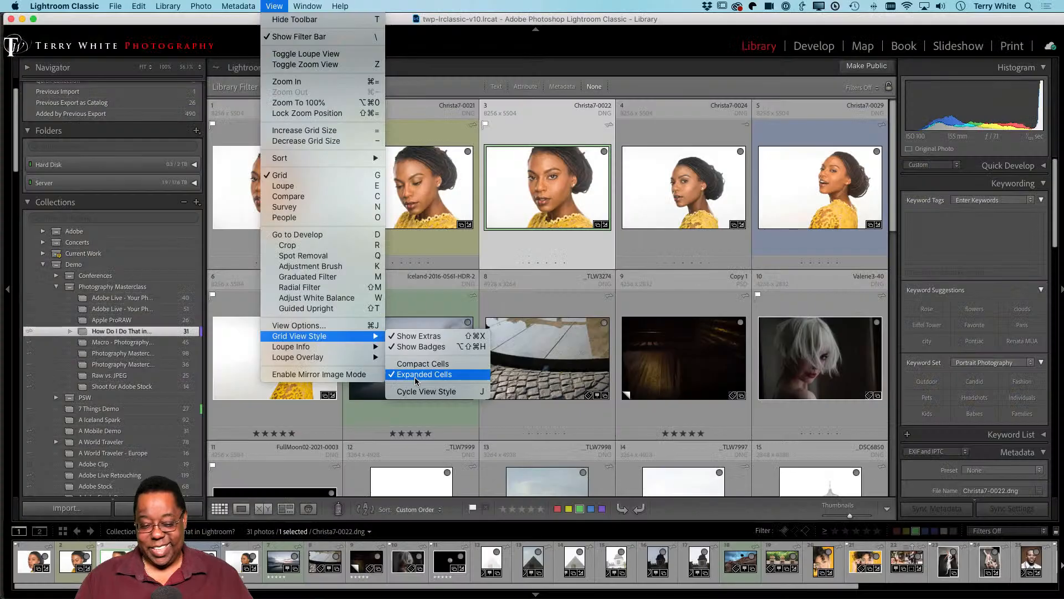
left_click(423, 364)
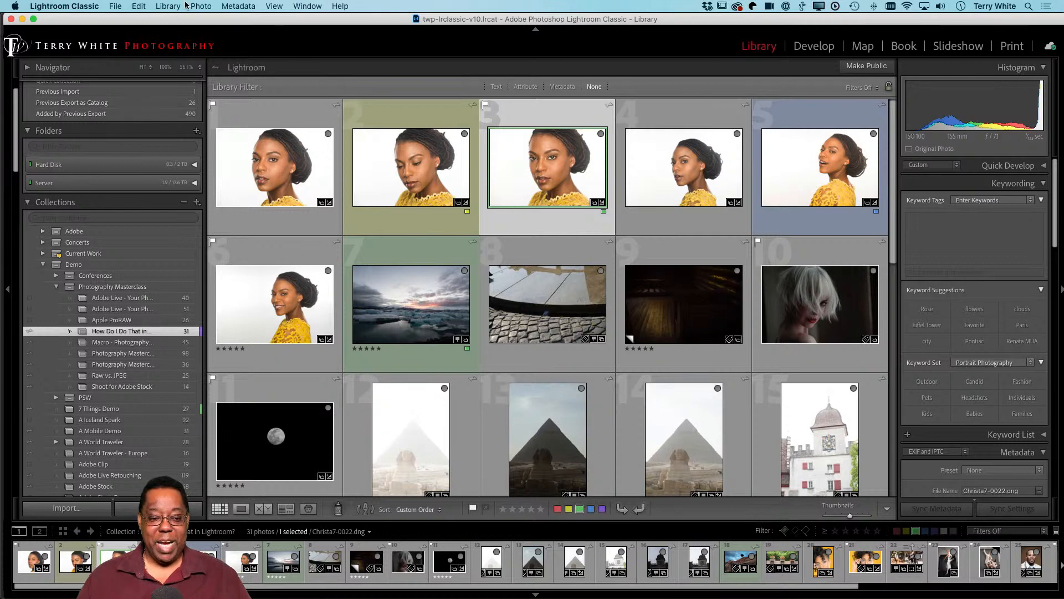
- Return the grid view style to Expanded Cells
left_click(274, 6)
mouse_move(294, 161)
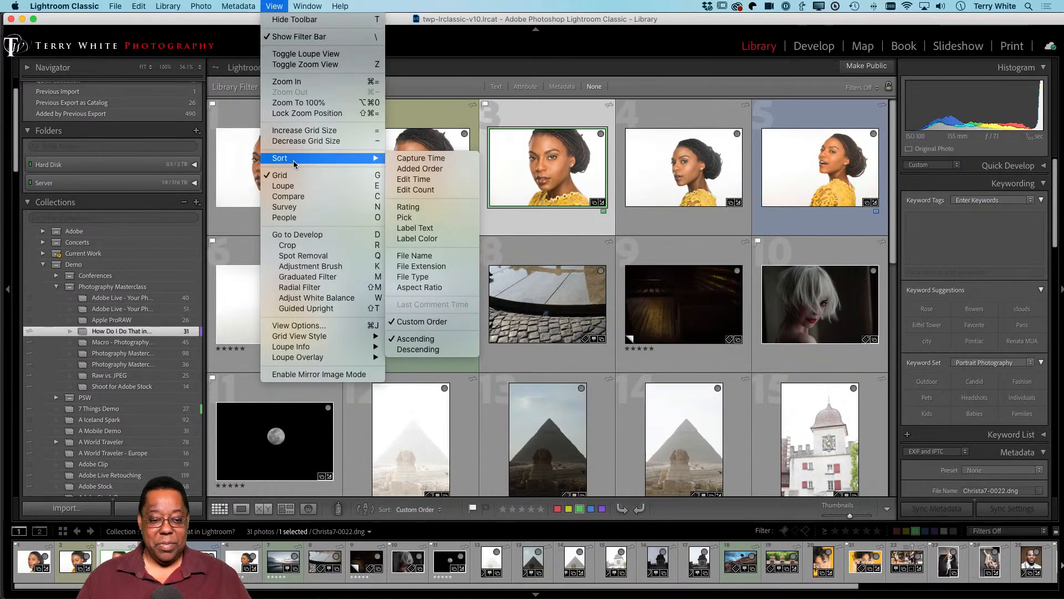
mouse_move(301, 348)
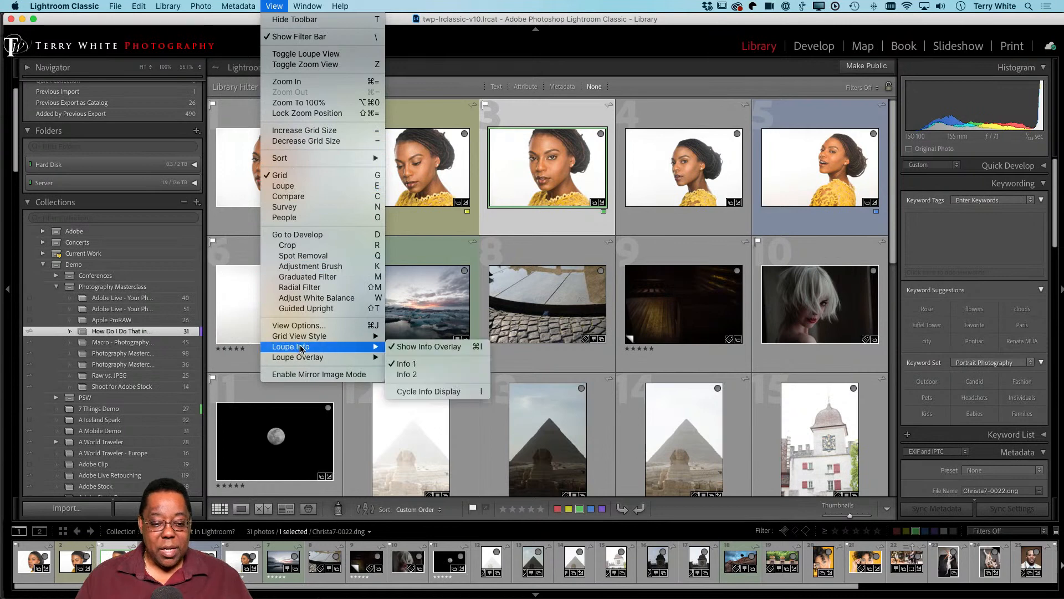
left_click(404, 376)
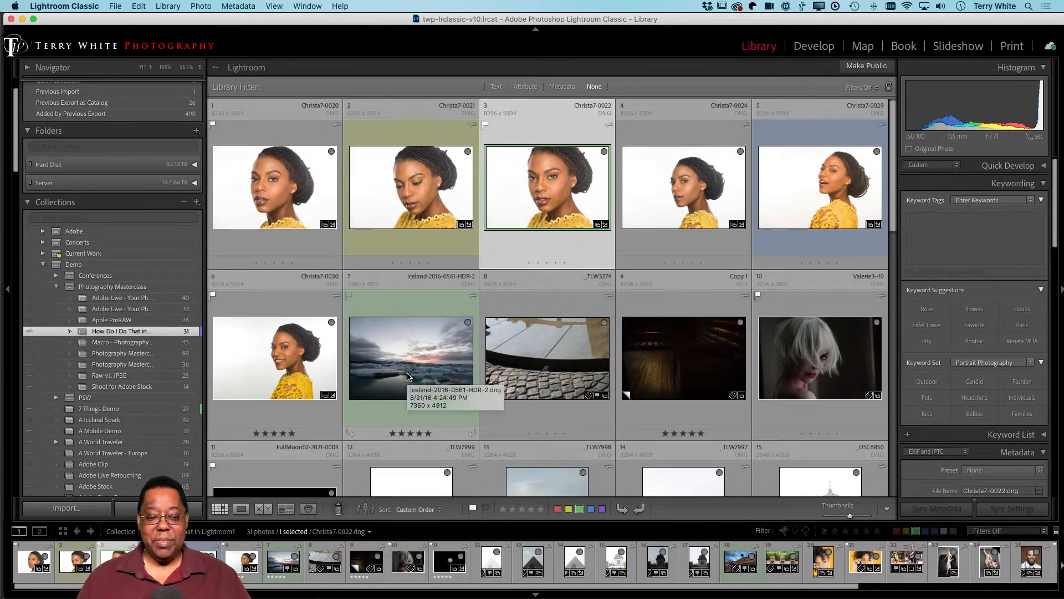
- In the Library View Options, replace Cropped Dimensions with Capture Date/Time in the expanded cell header, and close the options
left_click(275, 5)
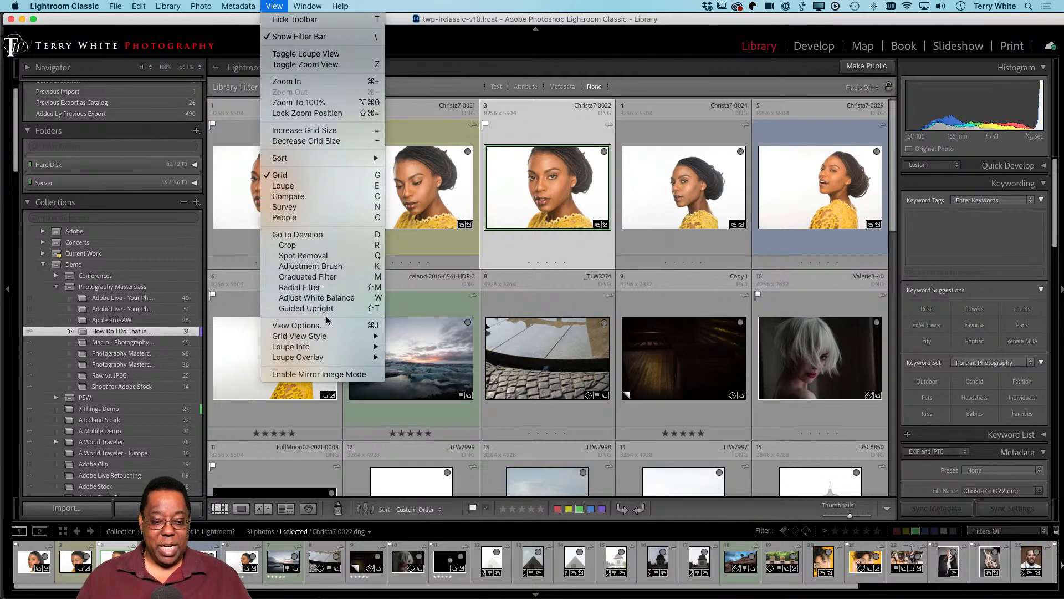
mouse_move(317, 340)
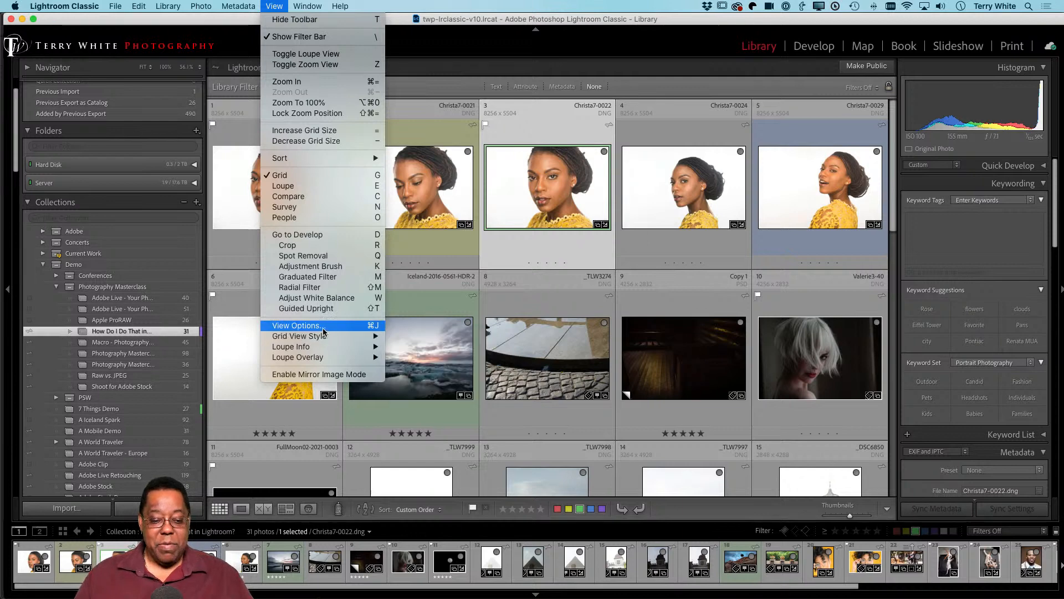
left_click(324, 328)
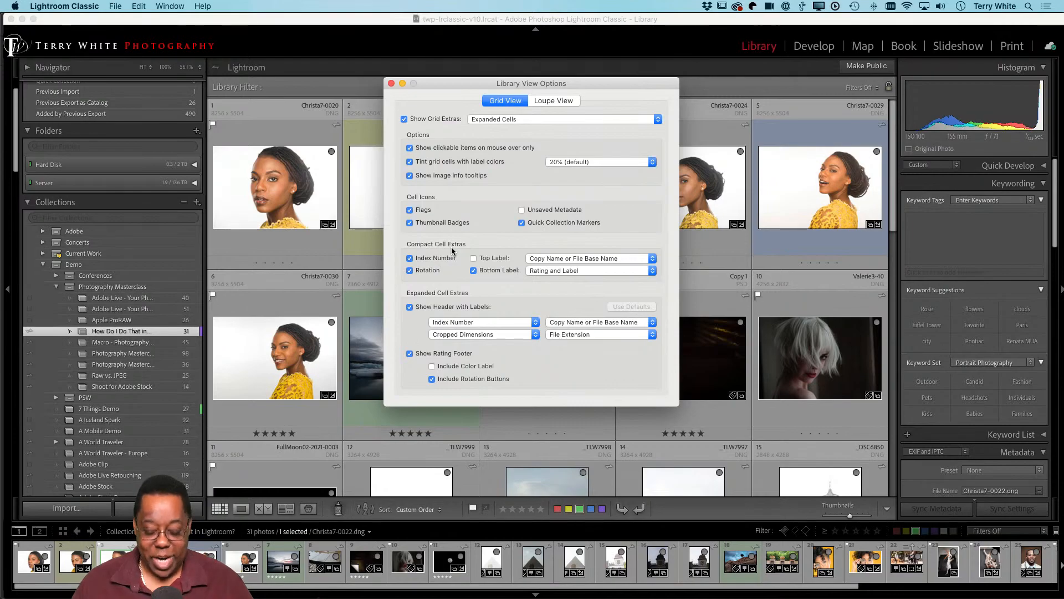
key("alt")
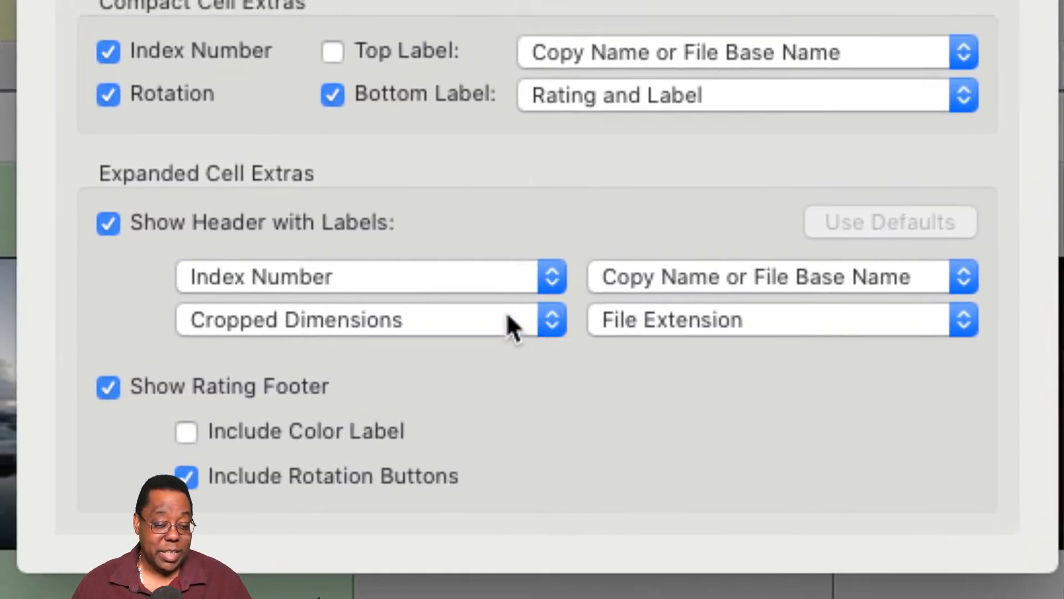
left_click(507, 311)
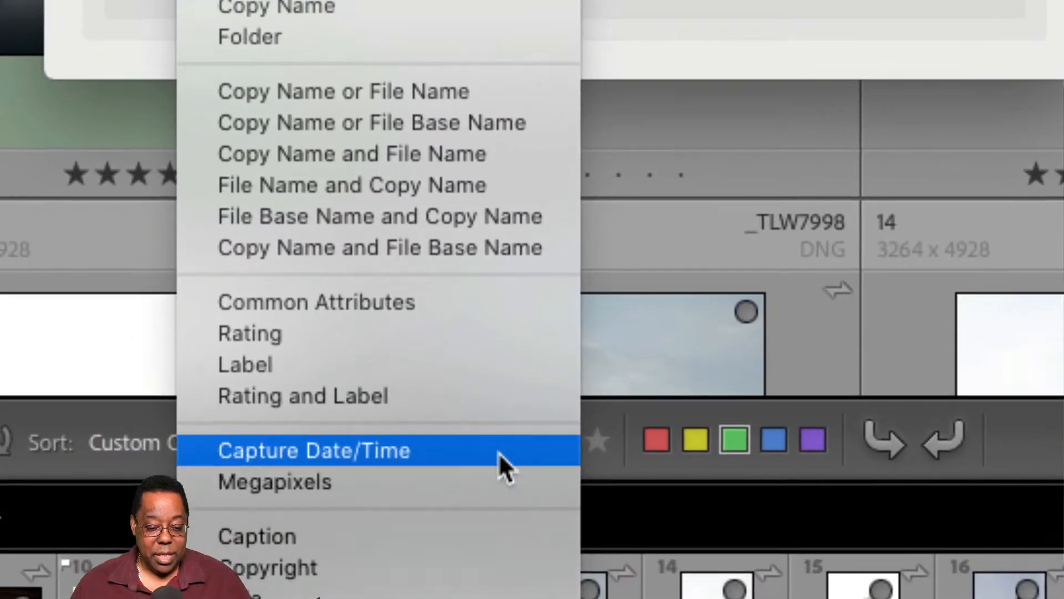
left_click(498, 451)
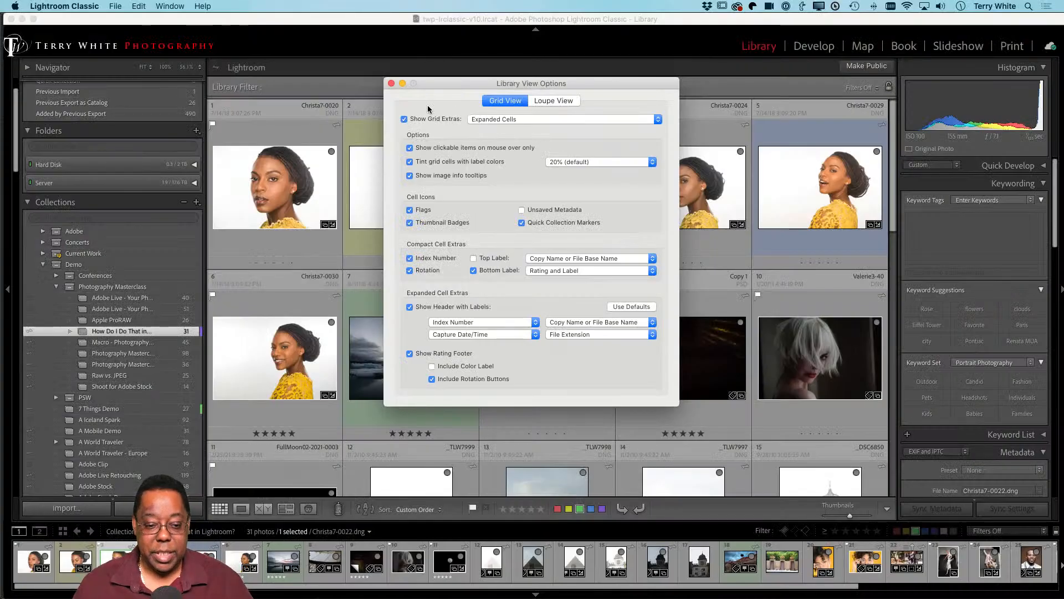
left_click(391, 83)
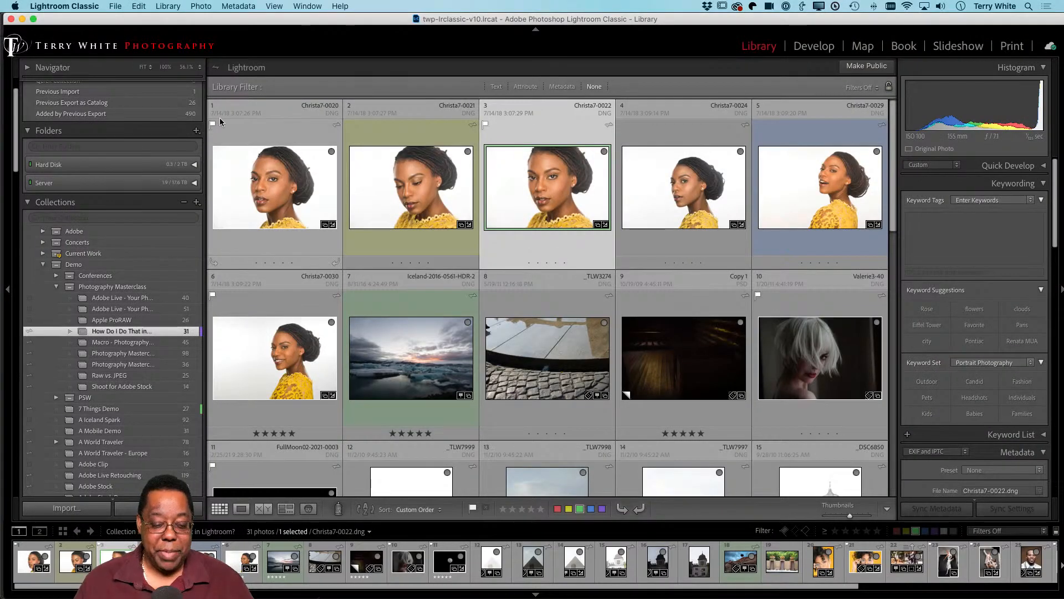
- Select the portraits Christa7-0020, Christa7-0021, Christa7-0022 and Christa7-0024 one at a time
key("alt")
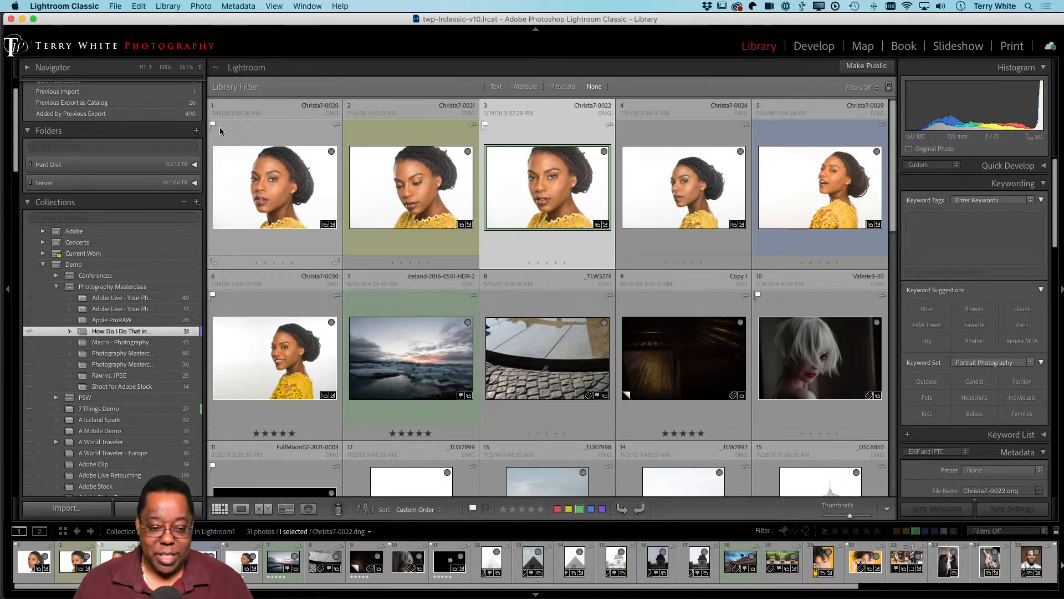
left_click(239, 132)
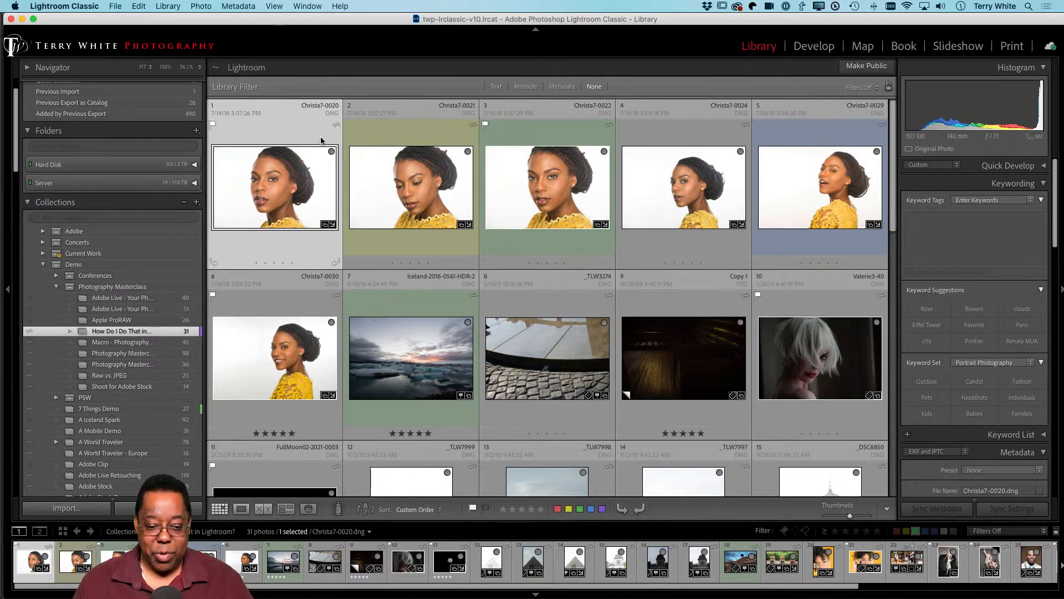
left_click(377, 137)
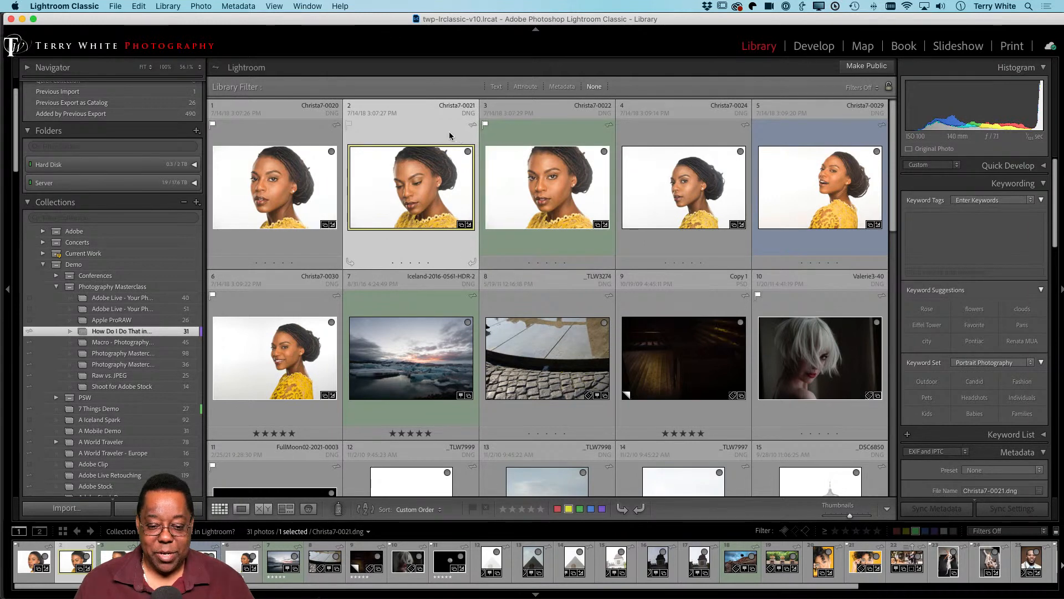
left_click(573, 131)
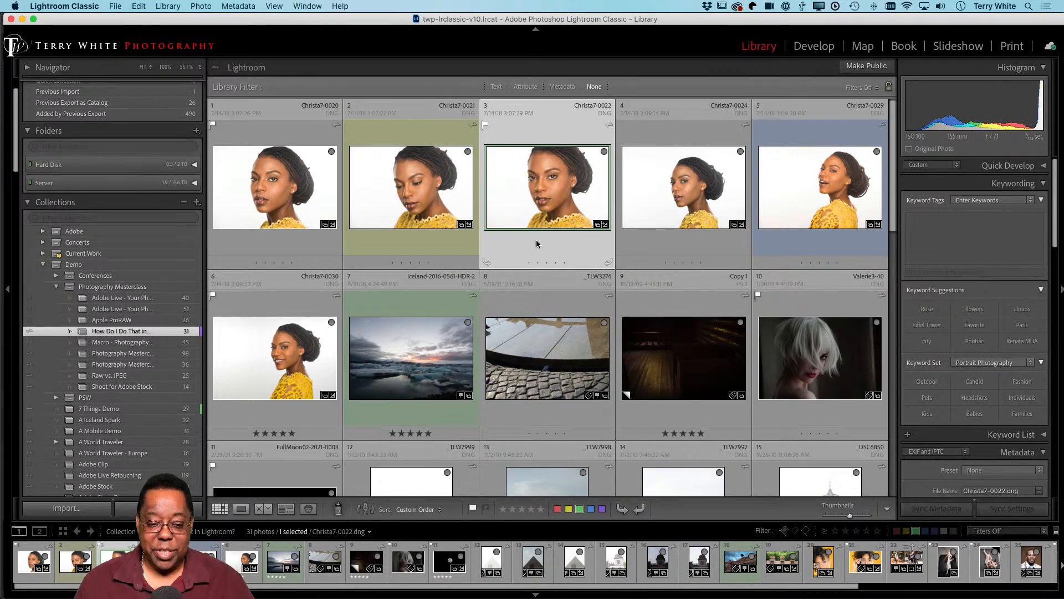
key("shift+8")
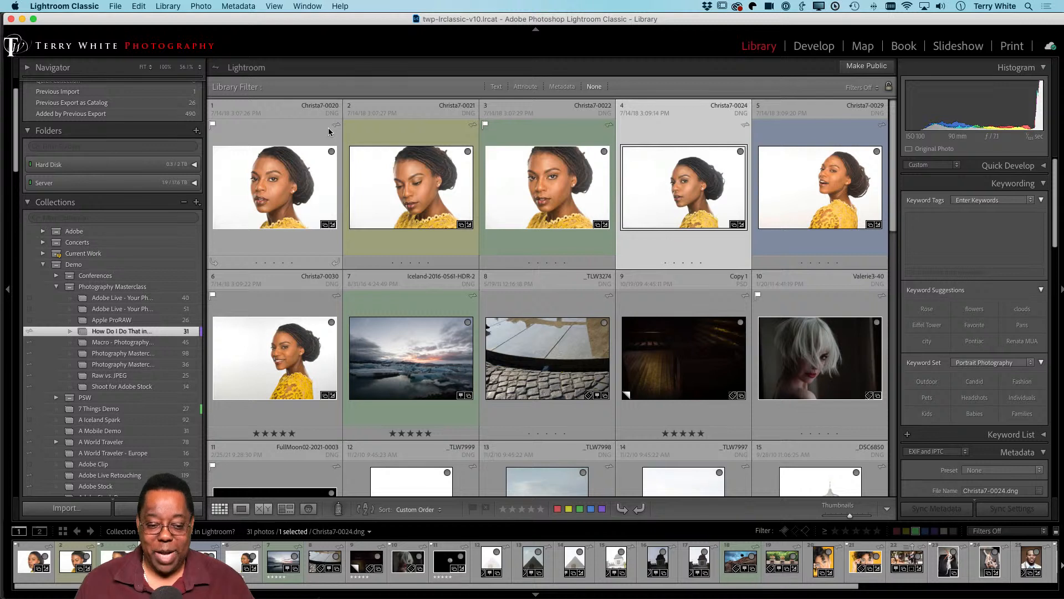
- Select the contiguous range from Christa7-0020 to Christa7-0024 and extend it to Christa7-0029
left_click(292, 130)
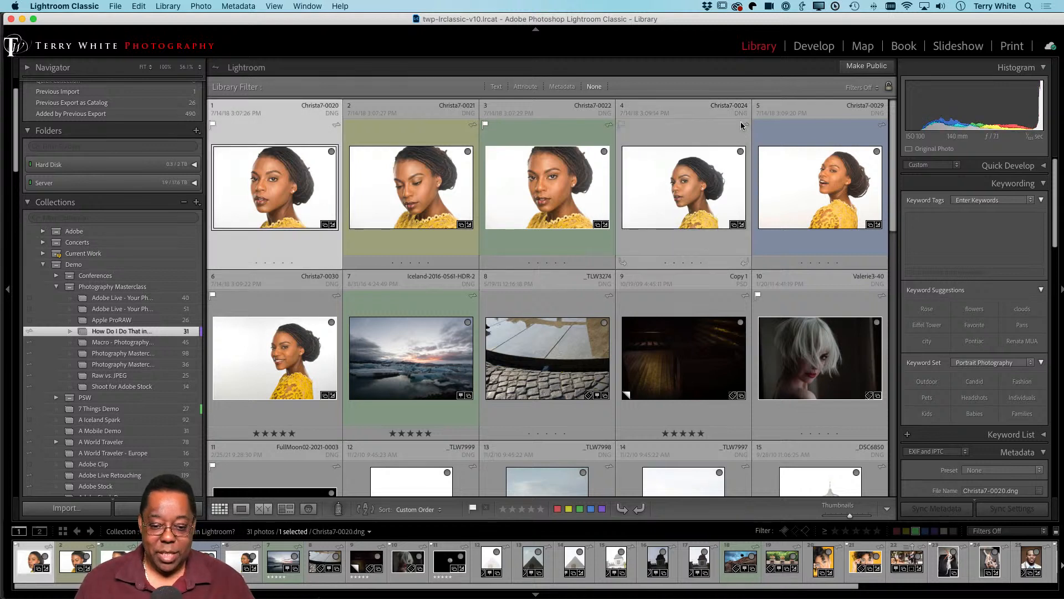
left_click(712, 135, "shift")
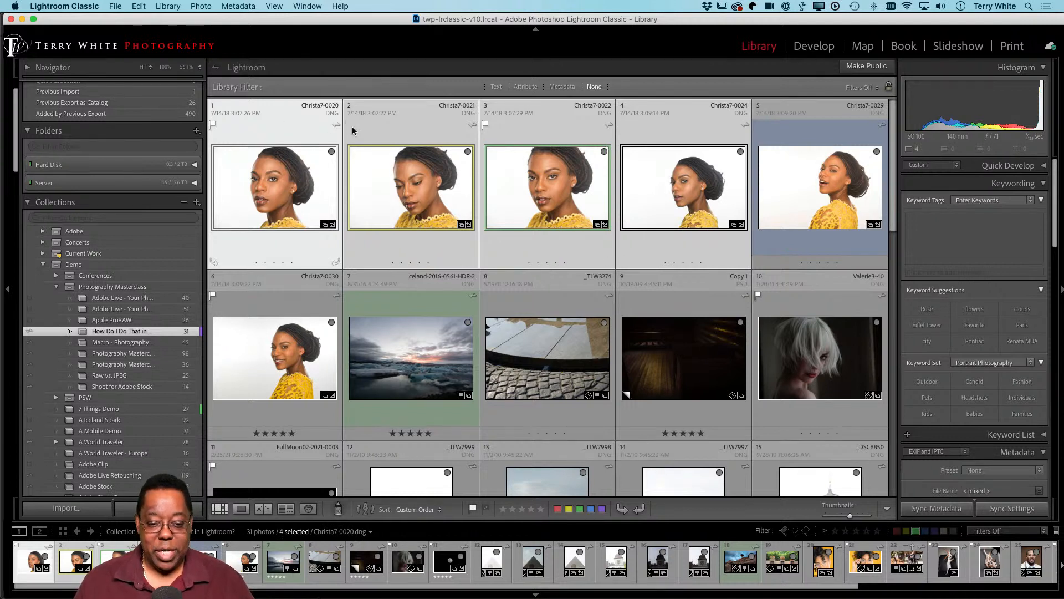
left_click(815, 128, "shift")
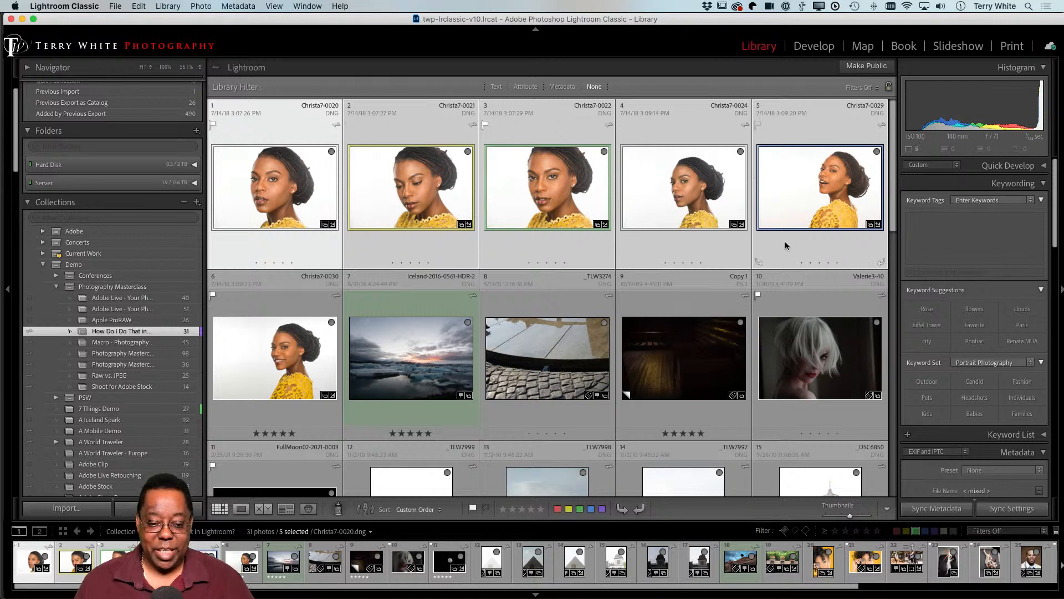
- Select only the non-adjacent portraits Christa7-0020, Christa7-0022 and Christa7-0029 together
left_click(310, 131)
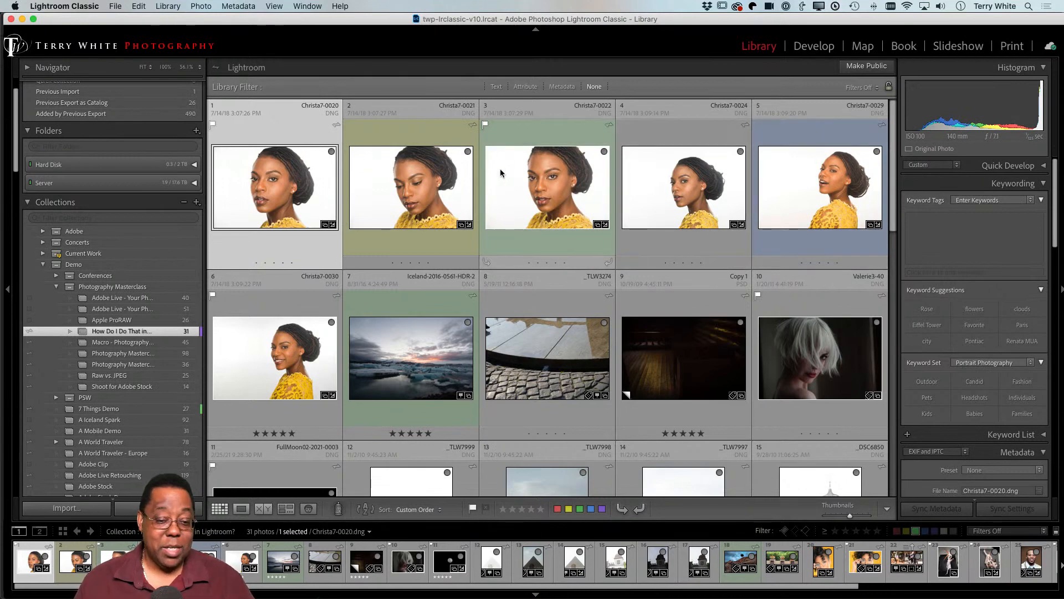
left_click(511, 133, "super")
left_click(797, 142, "super")
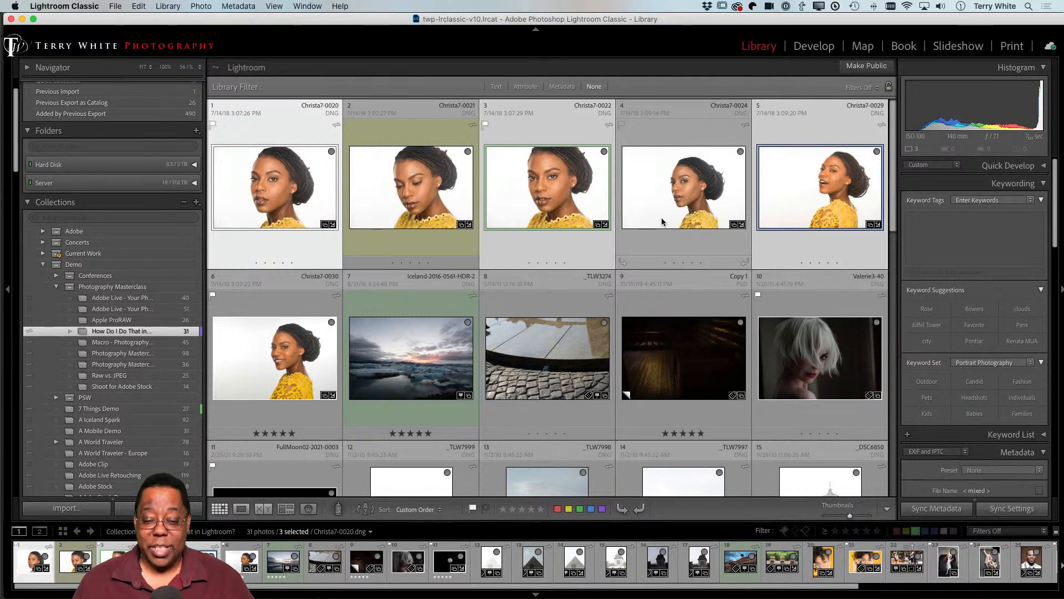
- Select all photos in the collection and make Christa7-0022, followed by Christa7-0020, the active photo within the selection
key("super+a")
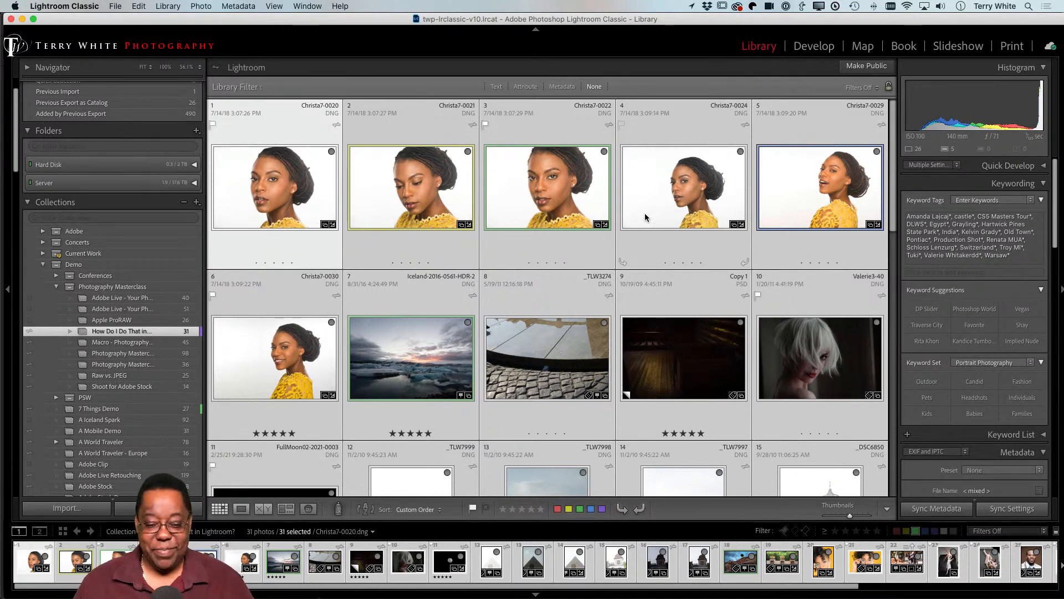
left_click(503, 178)
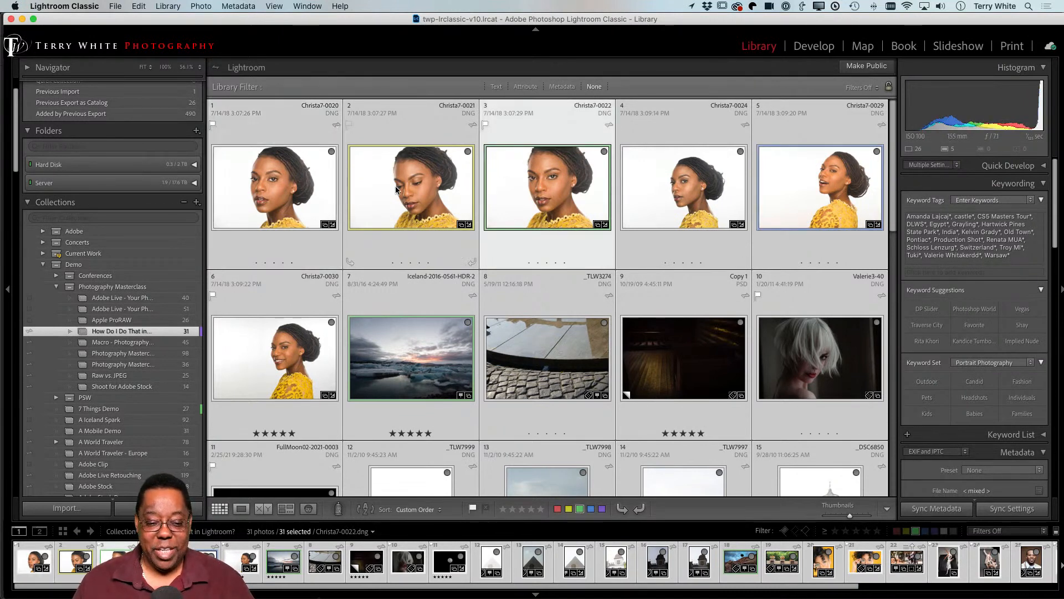
left_click(262, 178)
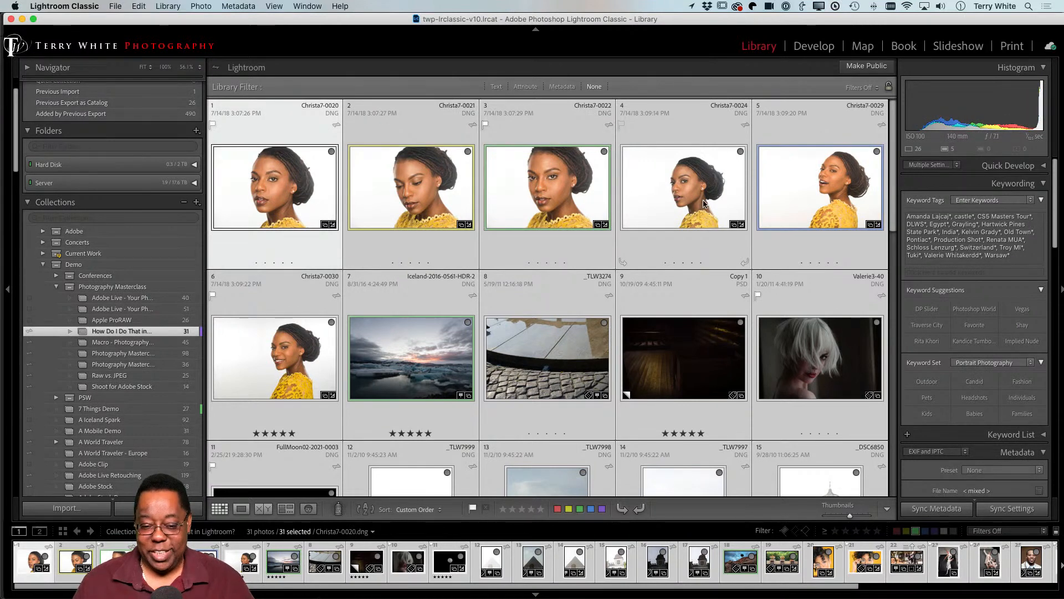
- Make Christa7-0024 the active photo within the selection and review the available selection commands, such as Select All and Select None
left_click(703, 203)
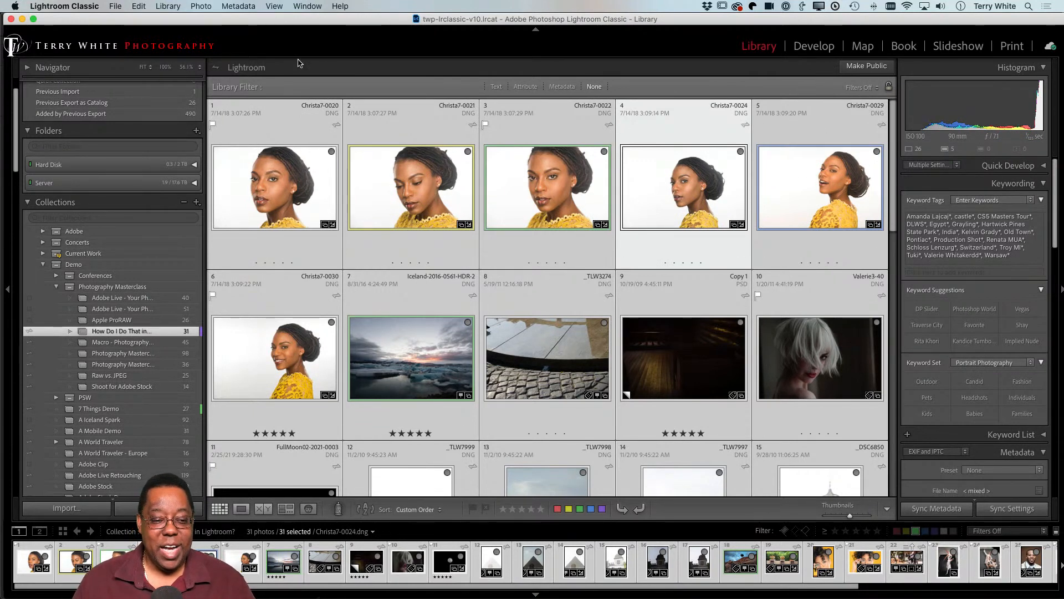
left_click(166, 6)
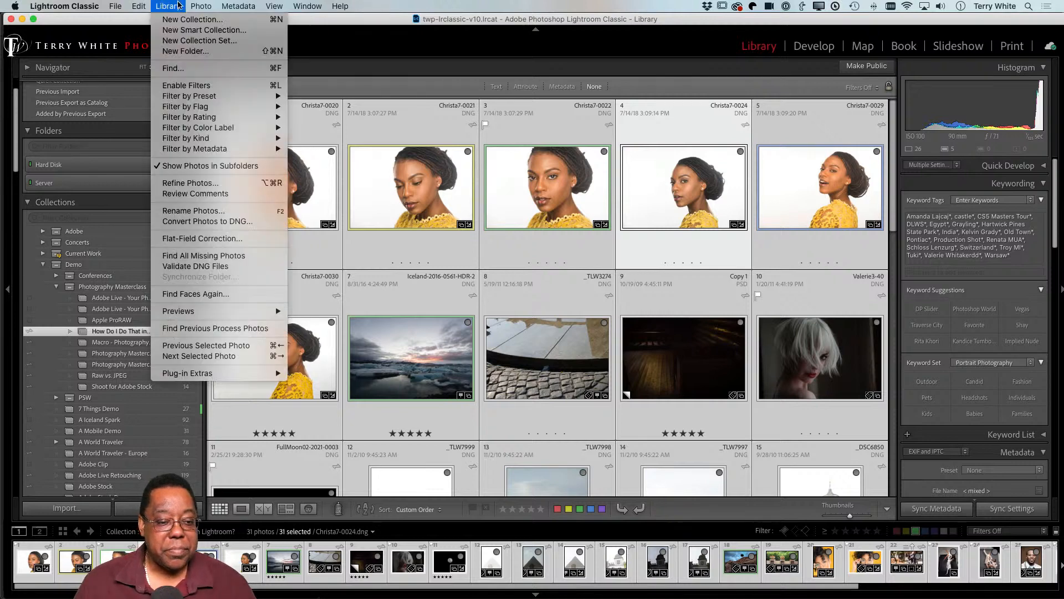
mouse_move(130, 5)
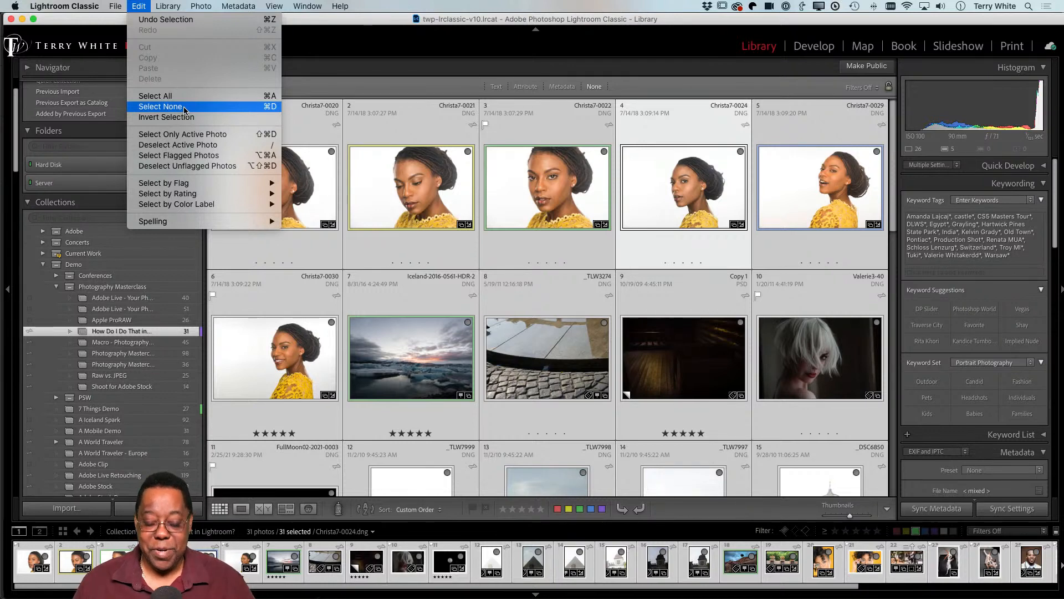
left_click(177, 6)
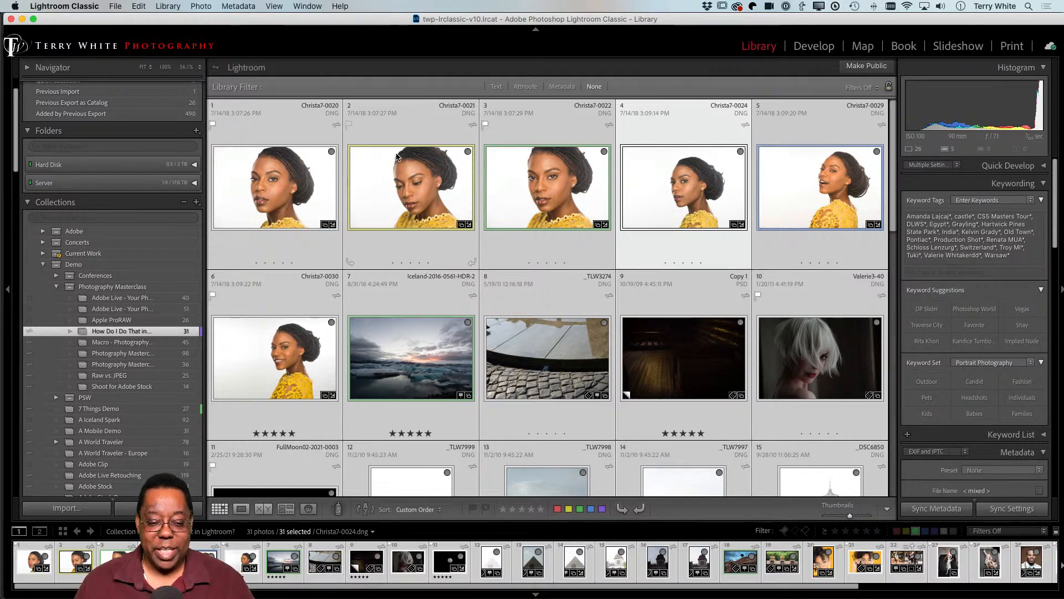
- Reduce the selection to Christa7-0021 alone and add _TLW3274, Copy 1, Valerie3-40 and Christa7-0030 to it
left_click(387, 177)
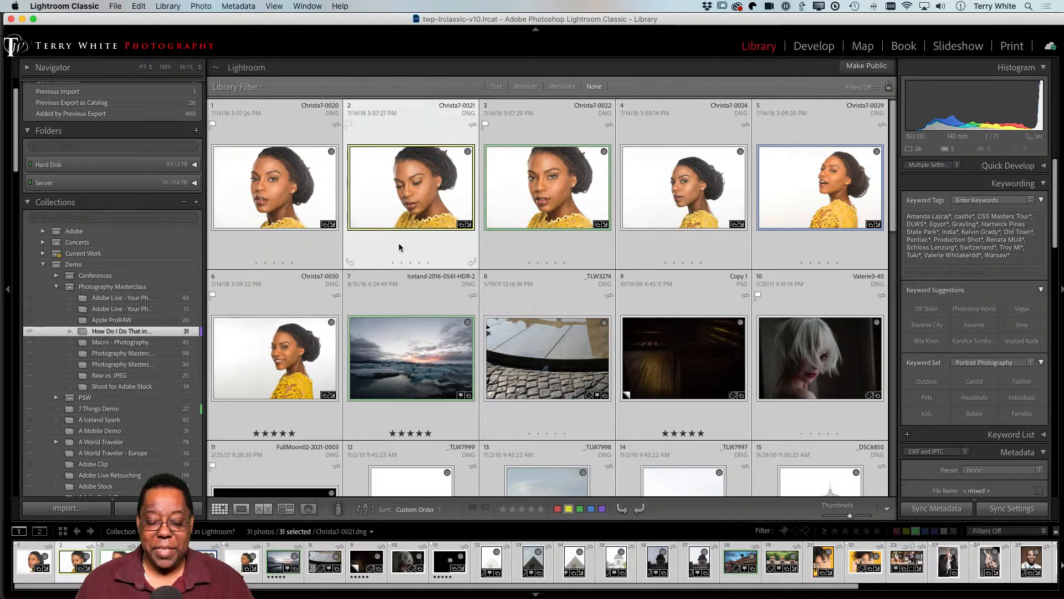
left_click(403, 140)
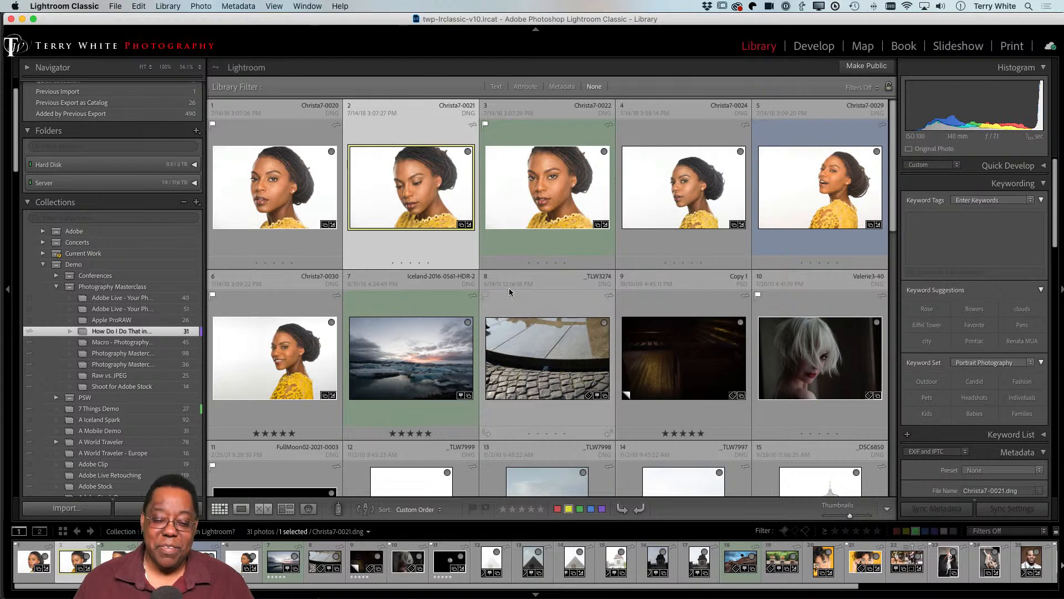
left_click(527, 341, "super")
left_click(683, 347, "super")
left_click(821, 355, "super")
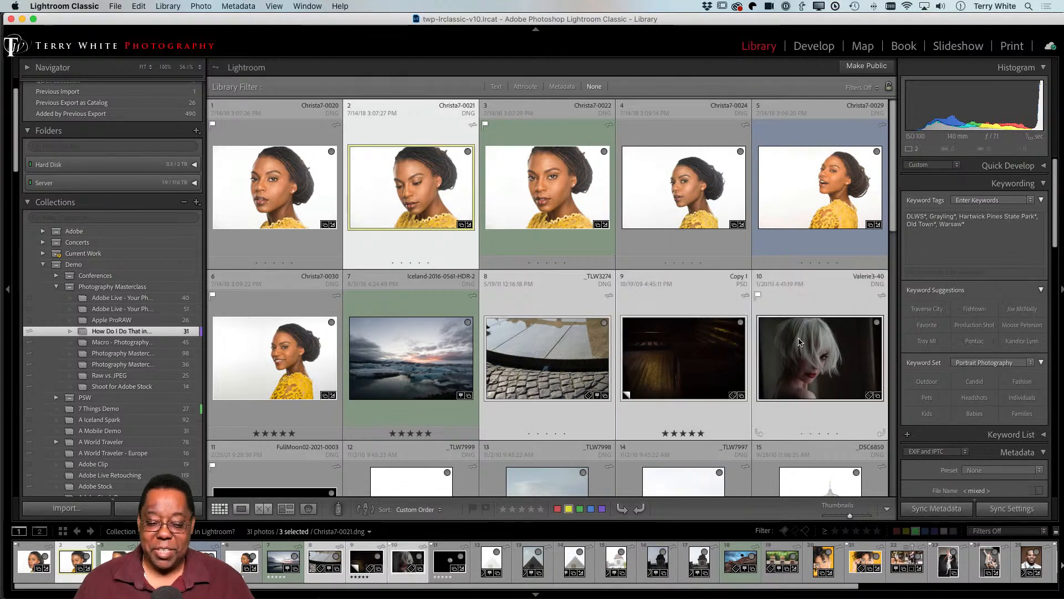
left_click(310, 358, "super")
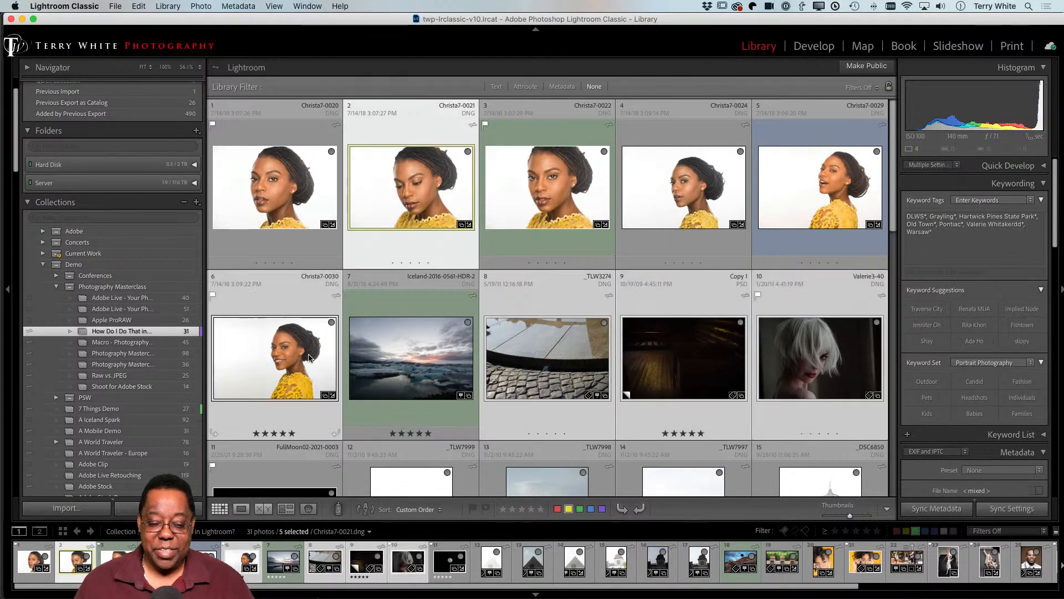
- Alternate between single and full selection using Iceland-2016-0561-HDR-2 and _TLW3274, and finish with all photos deselected
left_click(394, 304)
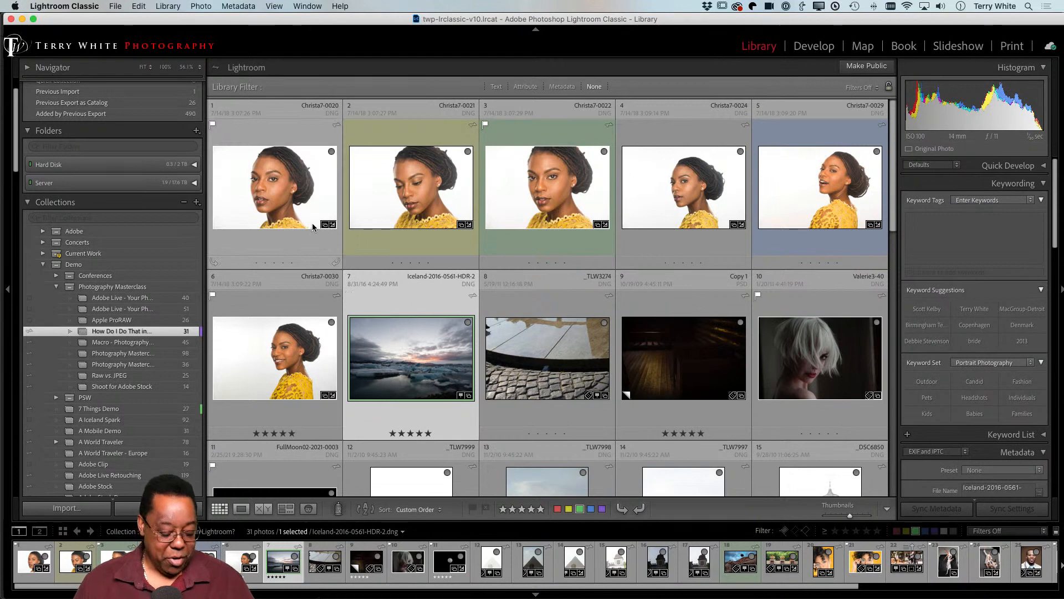
key("super+a")
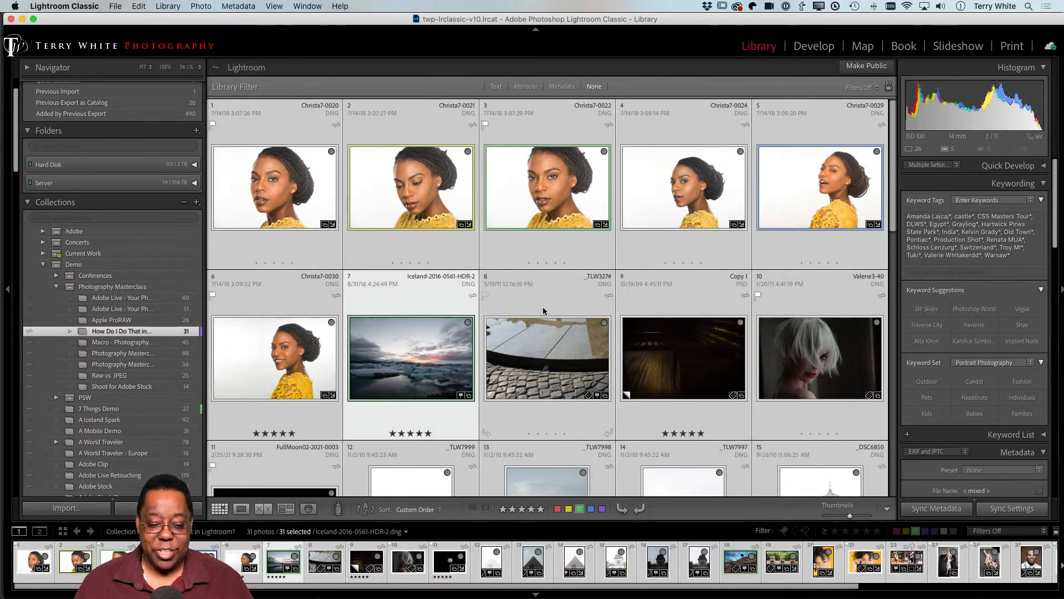
left_click(542, 324)
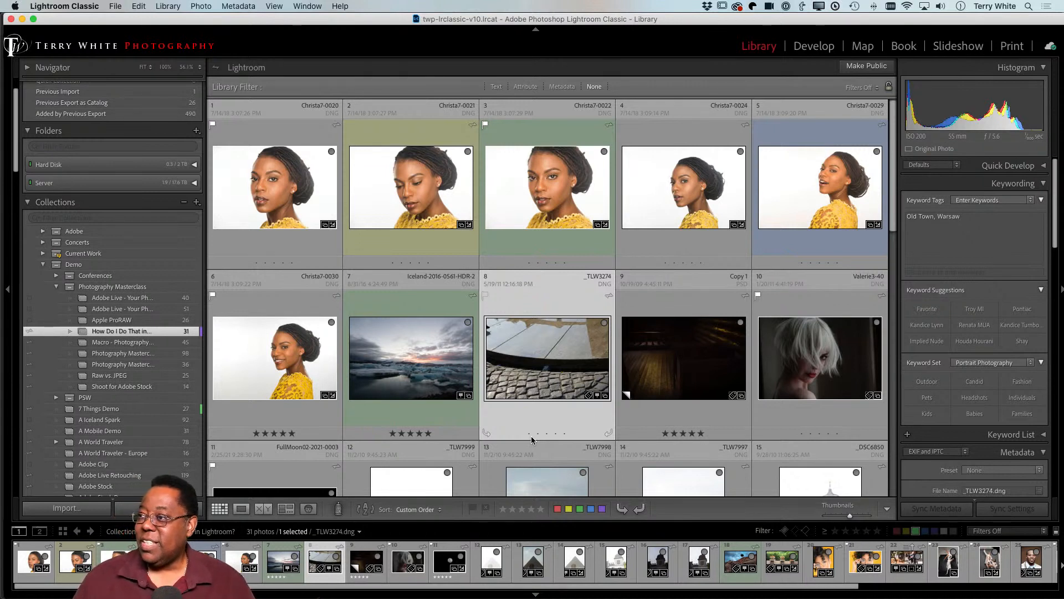
key("super+a")
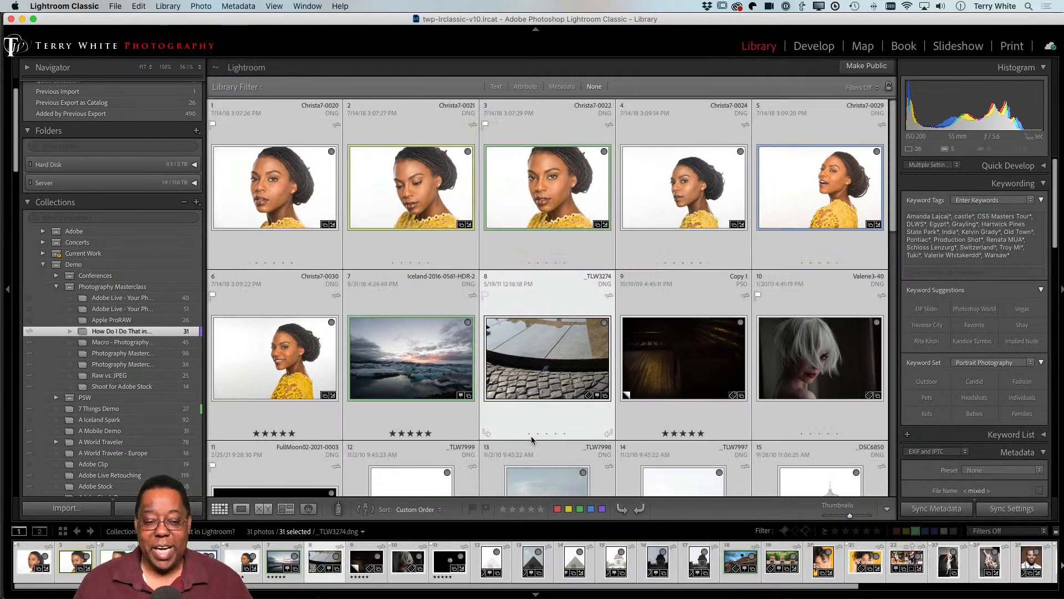
key("super+d")
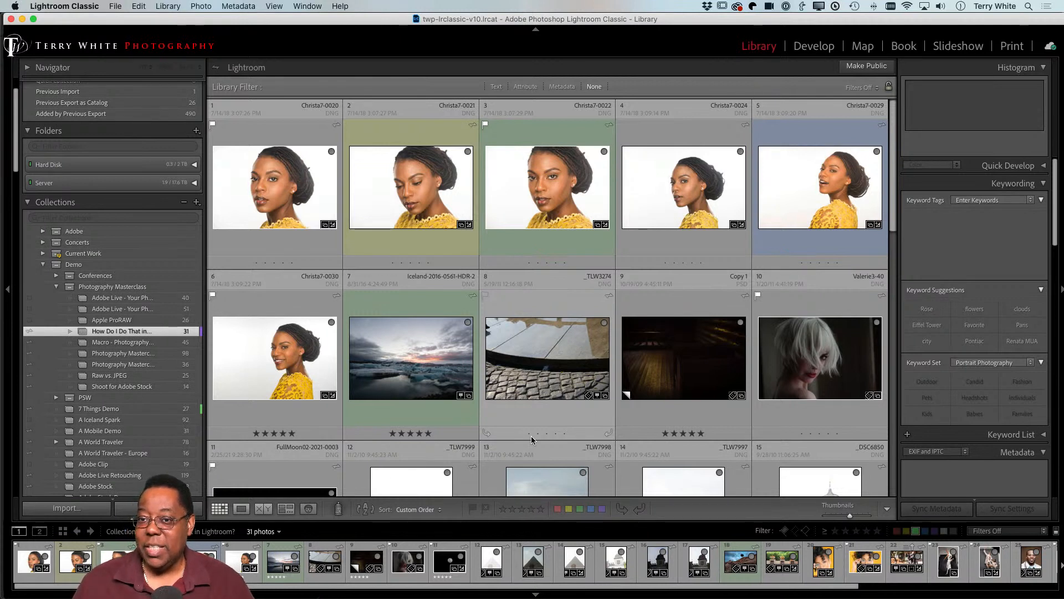
- Select all photos with Christa7-0020 active and exclude Christa7-0021, and finish with only Christa7-0021 selected
left_click(277, 208)
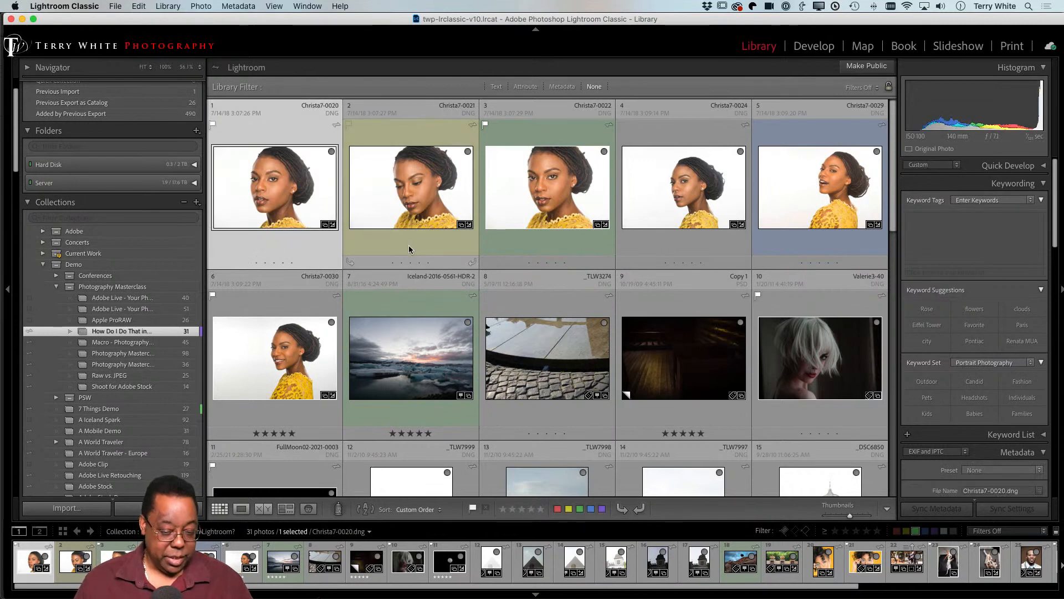
key("super+a")
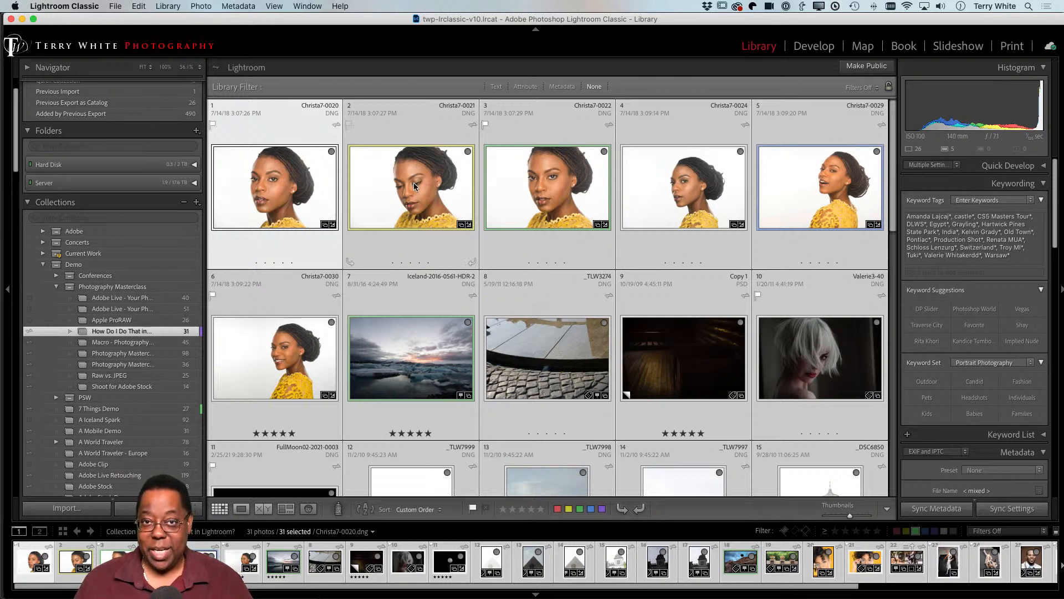
left_click(414, 182, "super")
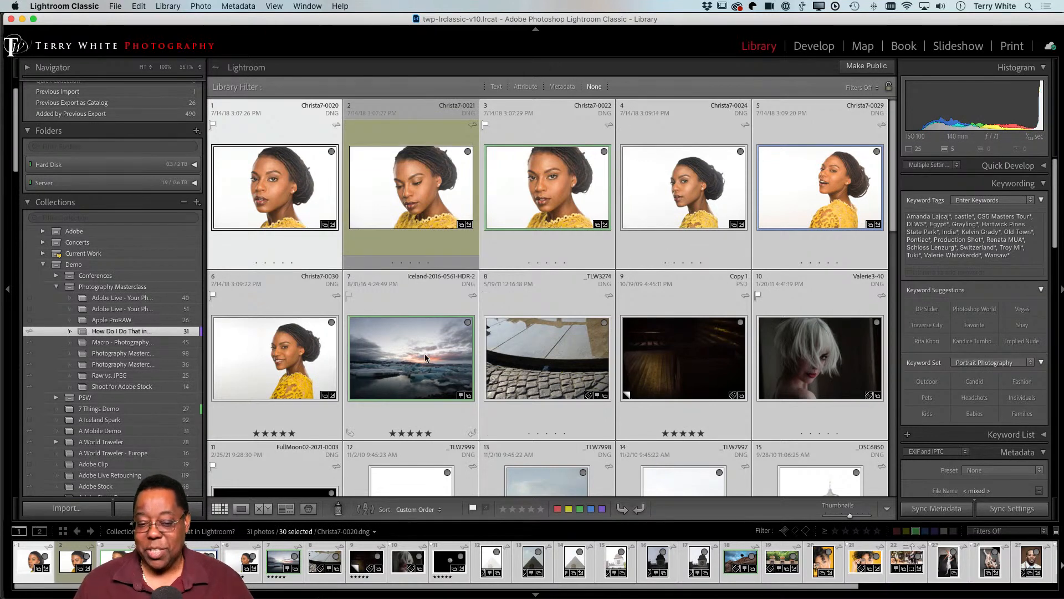
left_click(427, 240)
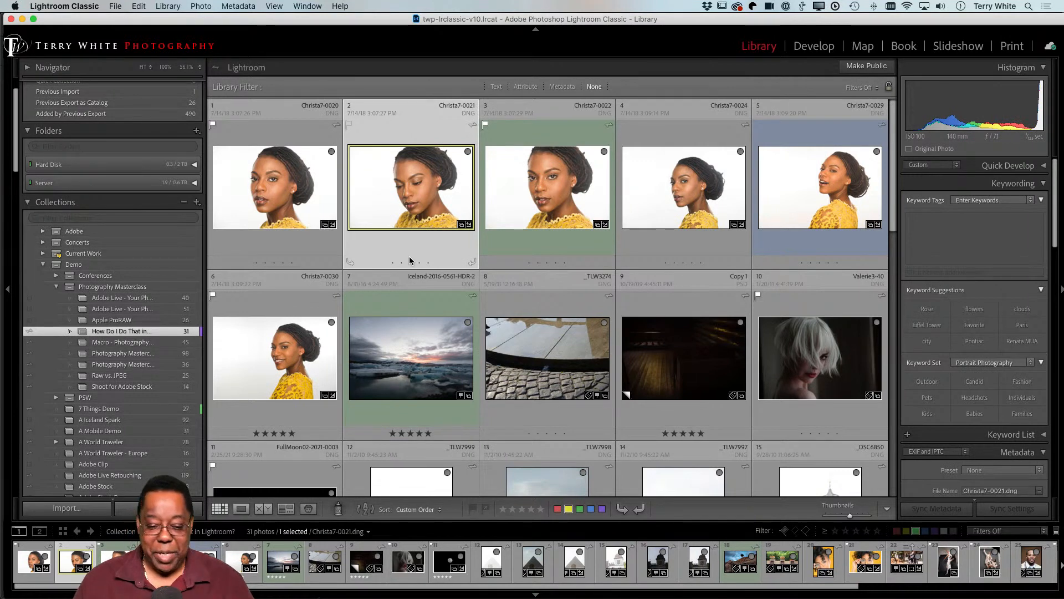
- Open the Paris collection inside the Travel collection set
scroll(185, 371, "down", 10)
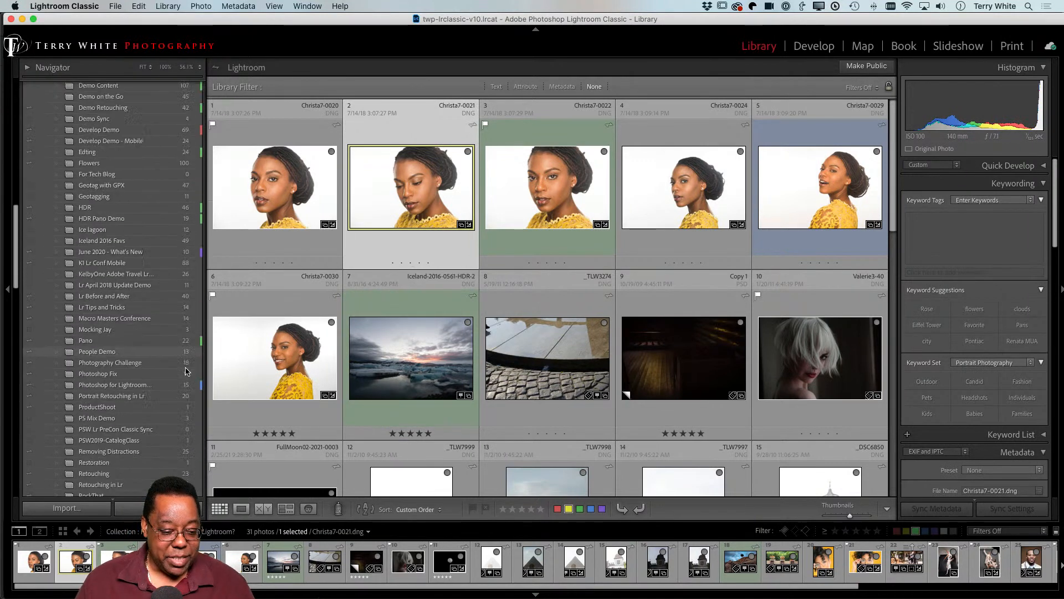
scroll(186, 371, "down", 15)
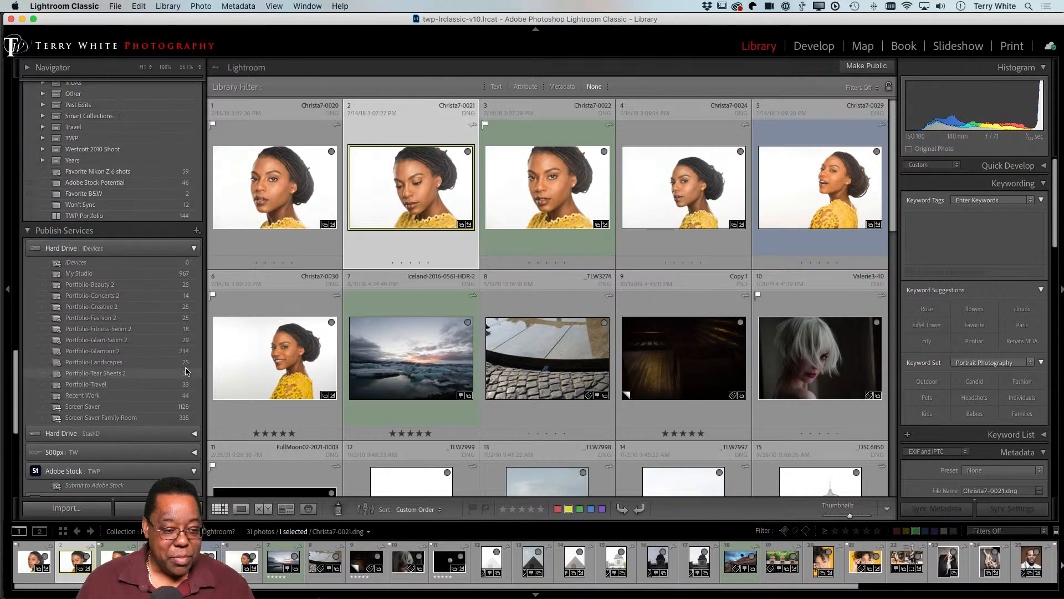
scroll(186, 372, "up", 10)
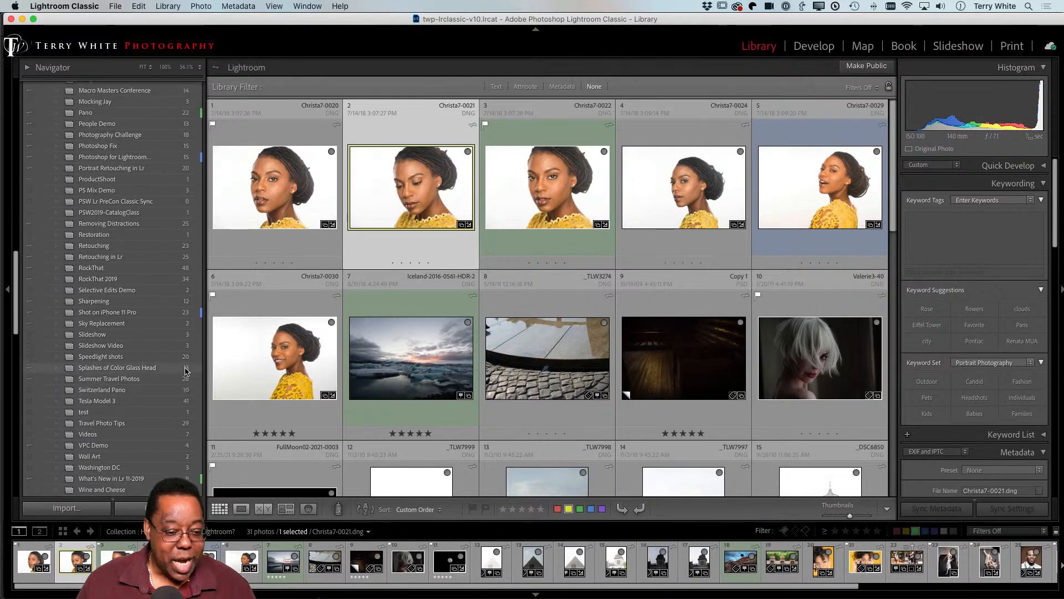
scroll(185, 372, "down", 10)
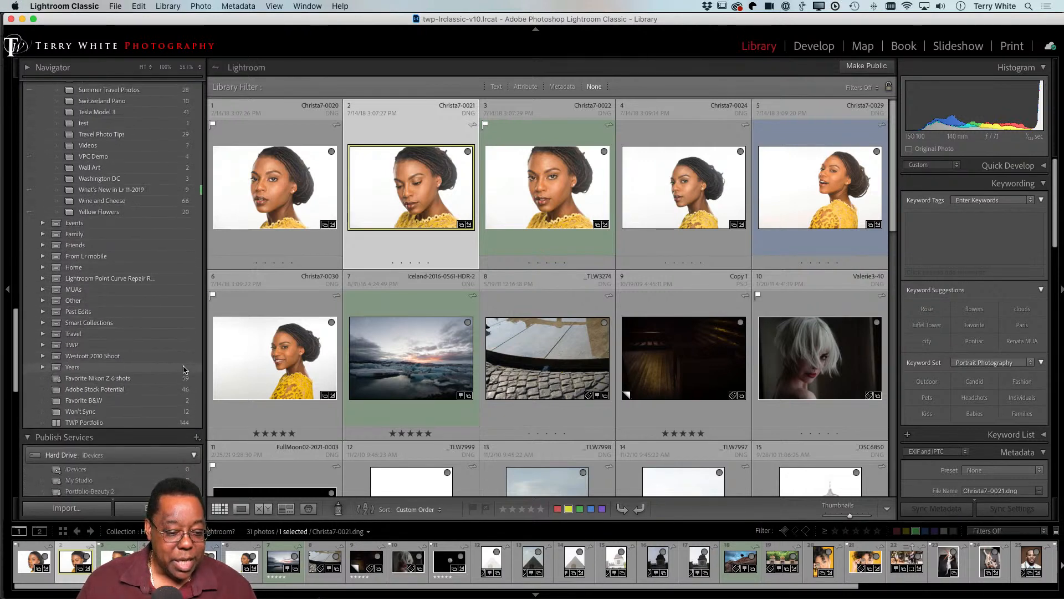
scroll(183, 370, "down", 1)
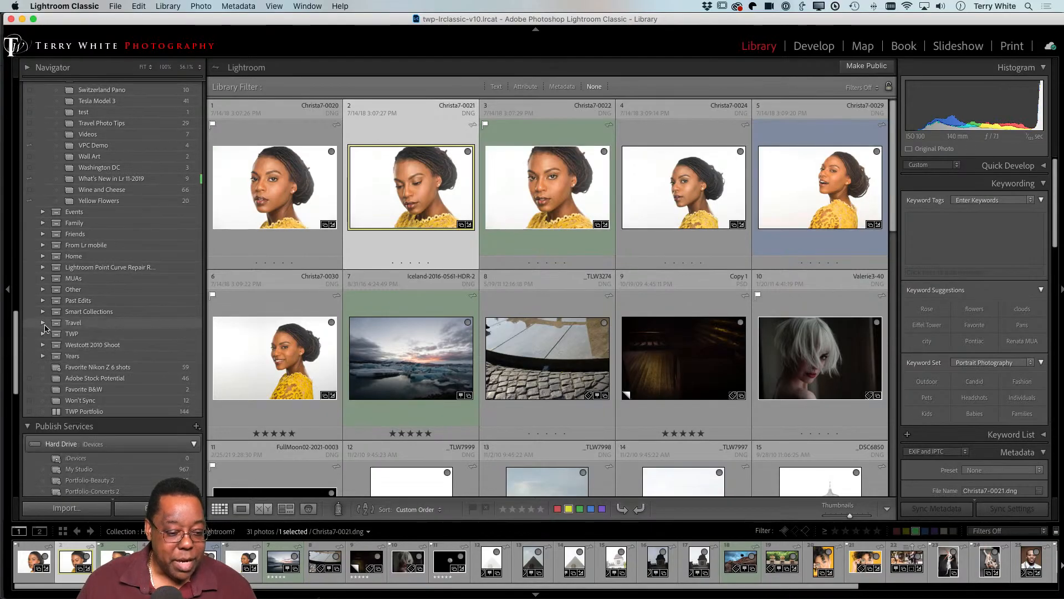
left_click(43, 322)
scroll(124, 342, "down", 10)
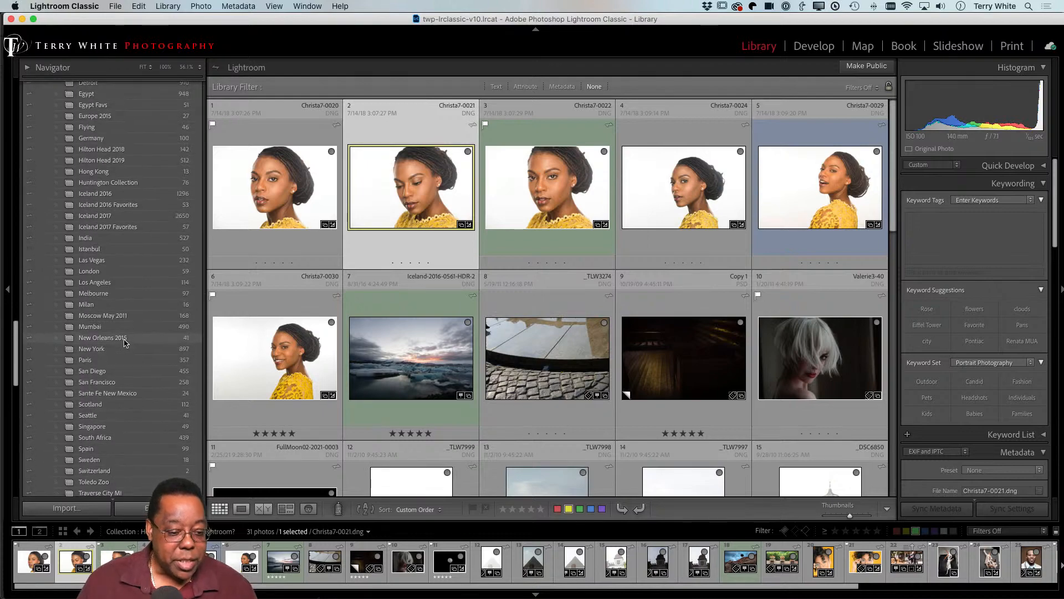
left_click(113, 359)
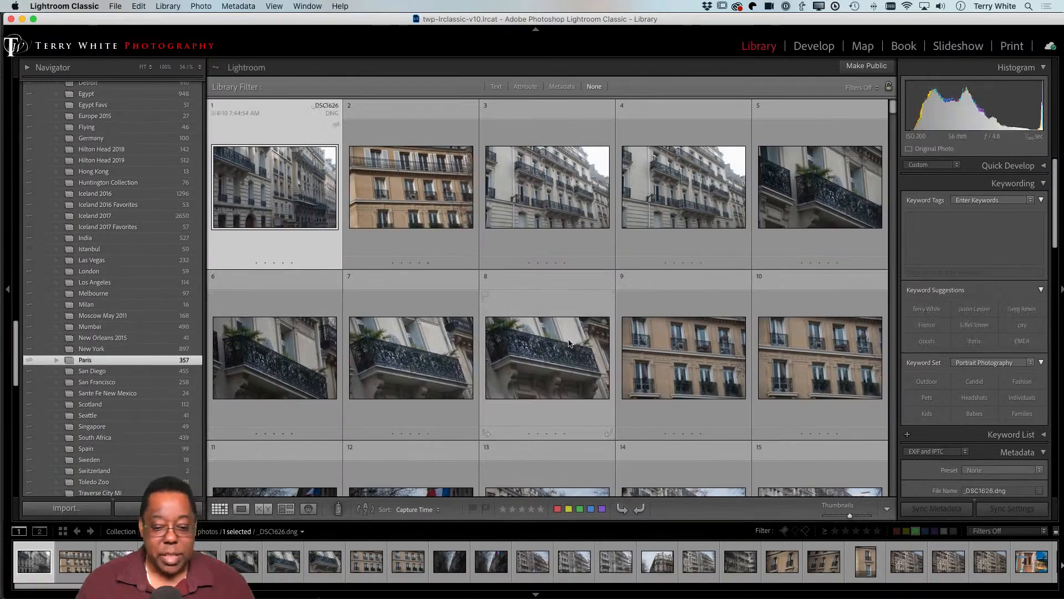
- Select the contiguous range of photos from _DSC1676 to _DSC1720 and exclude the river photos _DSC1717 and _DSC1713
scroll(597, 334, "down", 12)
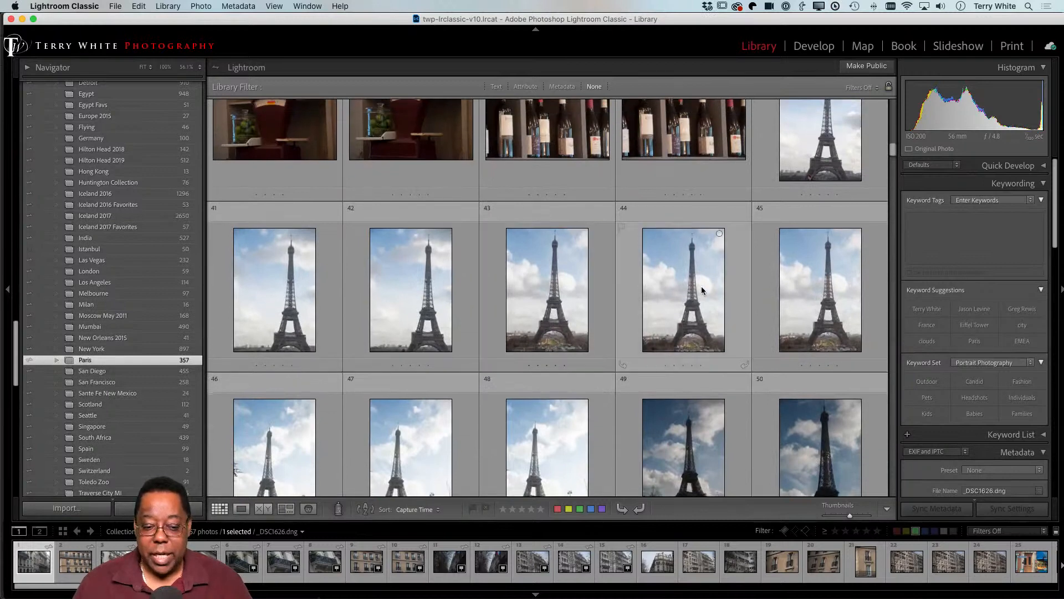
left_click(826, 198)
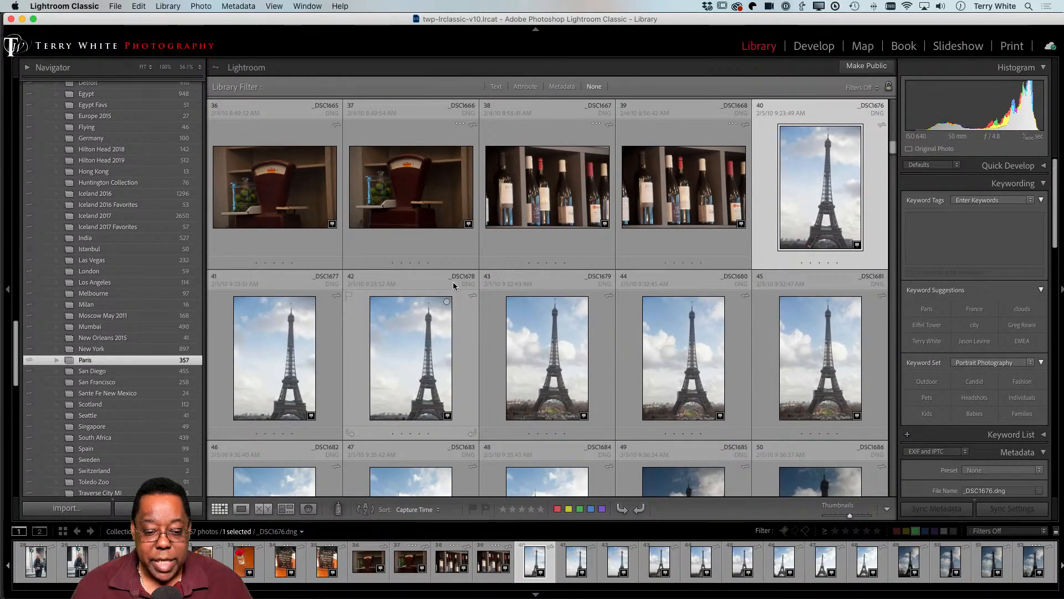
scroll(801, 275, "down", 15)
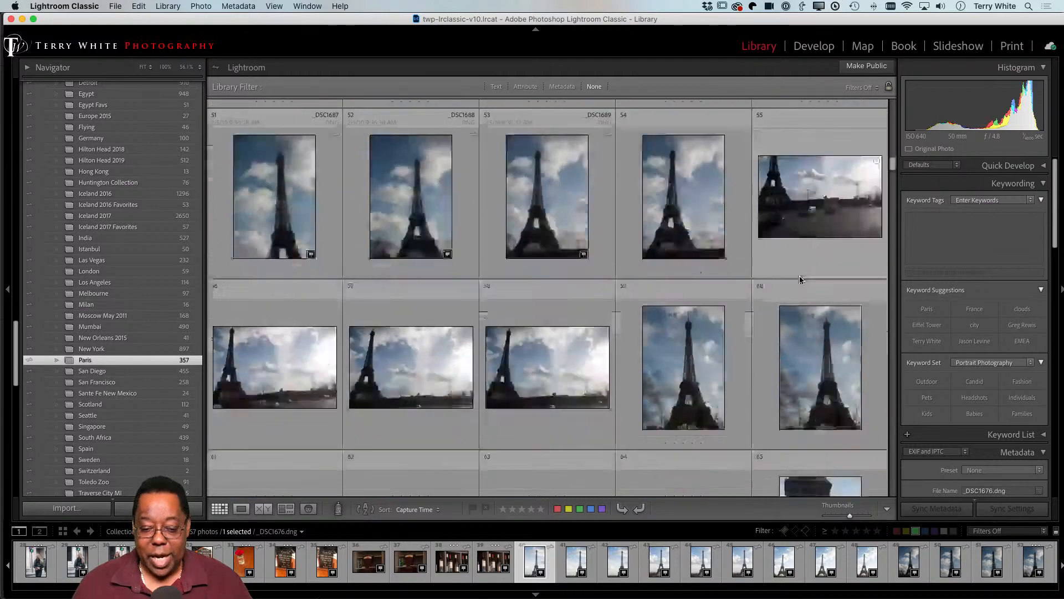
scroll(799, 277, "down", 15)
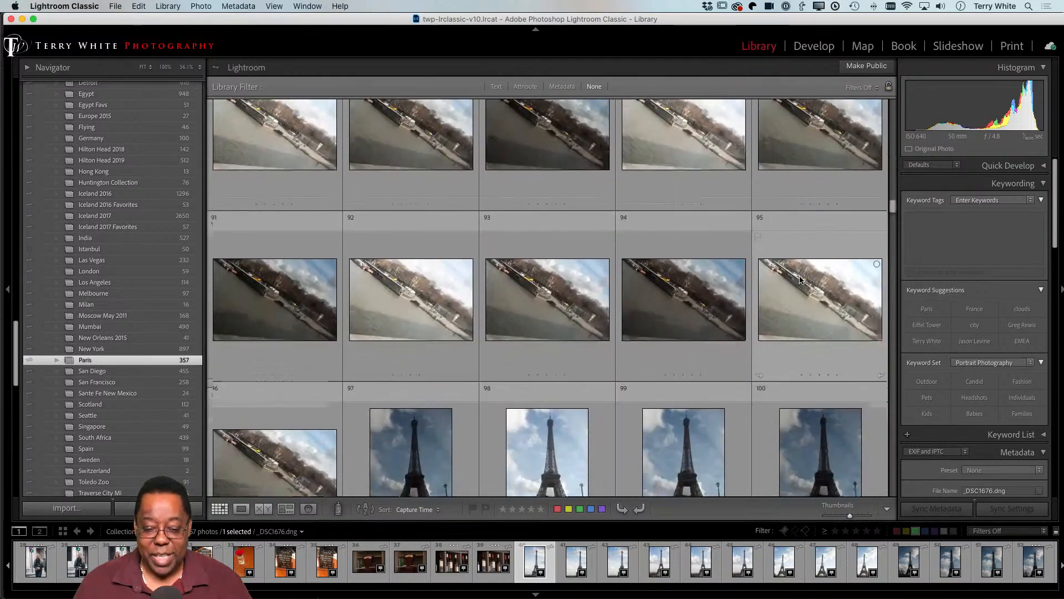
scroll(800, 279, "up", 6)
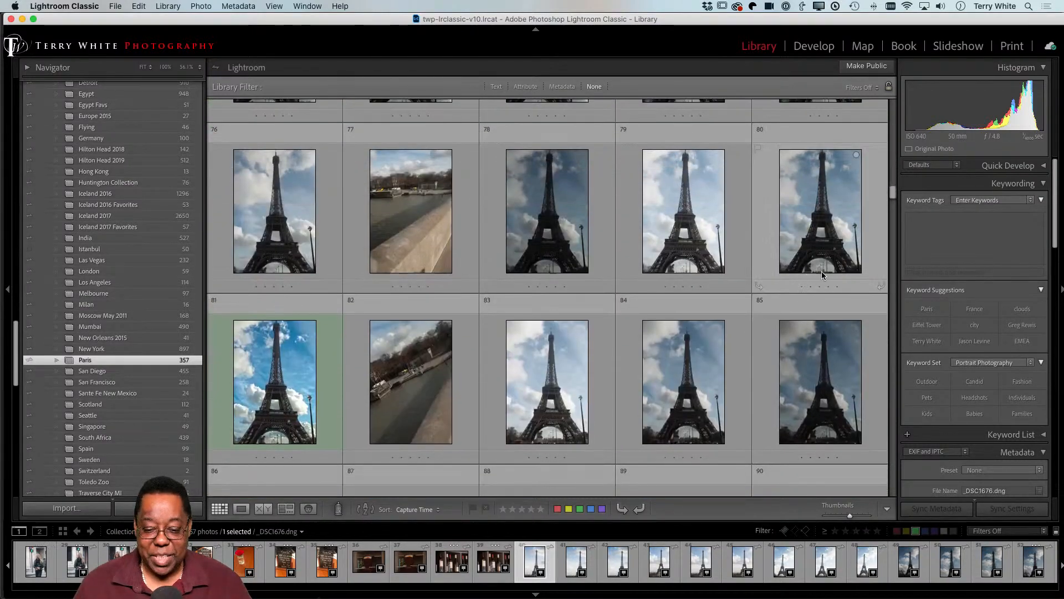
left_click(814, 366, "shift")
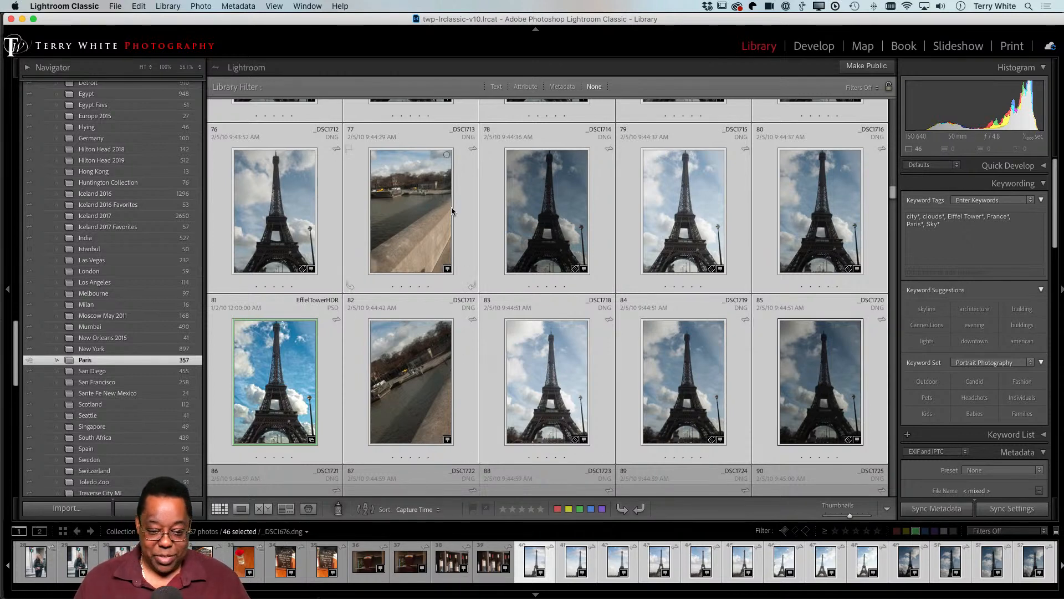
left_click(416, 366, "super")
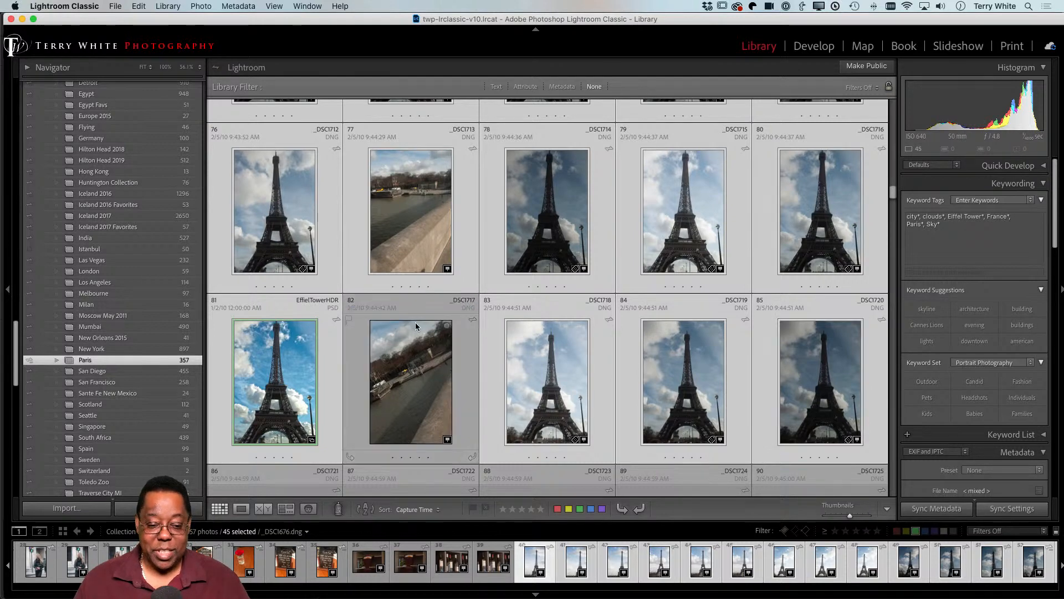
left_click(418, 235, "super")
- Add the Eiffel Tower photos _DSC1732 through _DSC1740 to the current selection, leaving out the river shots before them
scroll(725, 399, "down", 5)
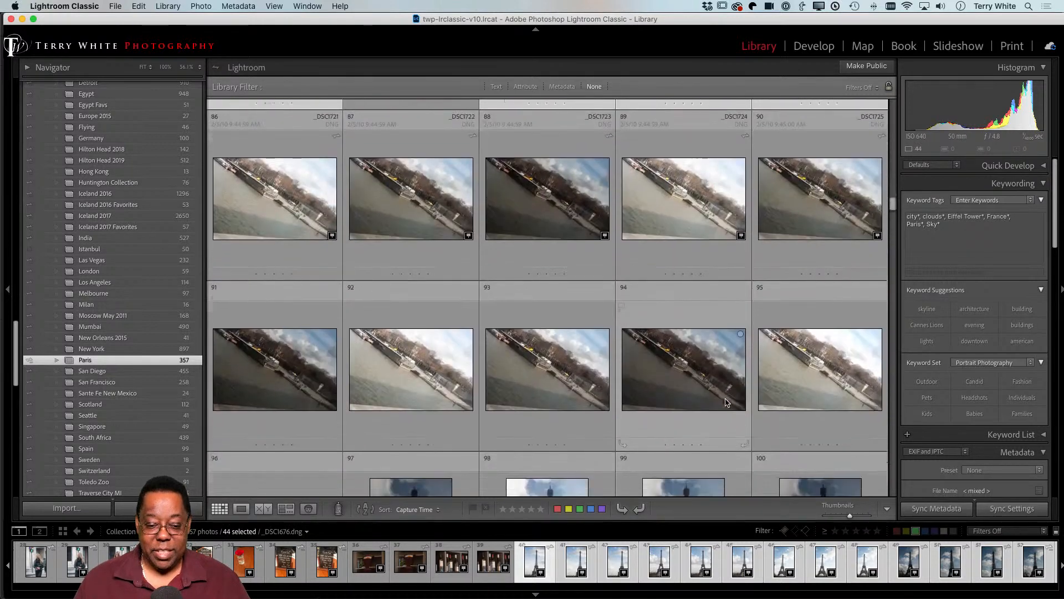
scroll(726, 399, "up", 3)
scroll(725, 398, "down", 5)
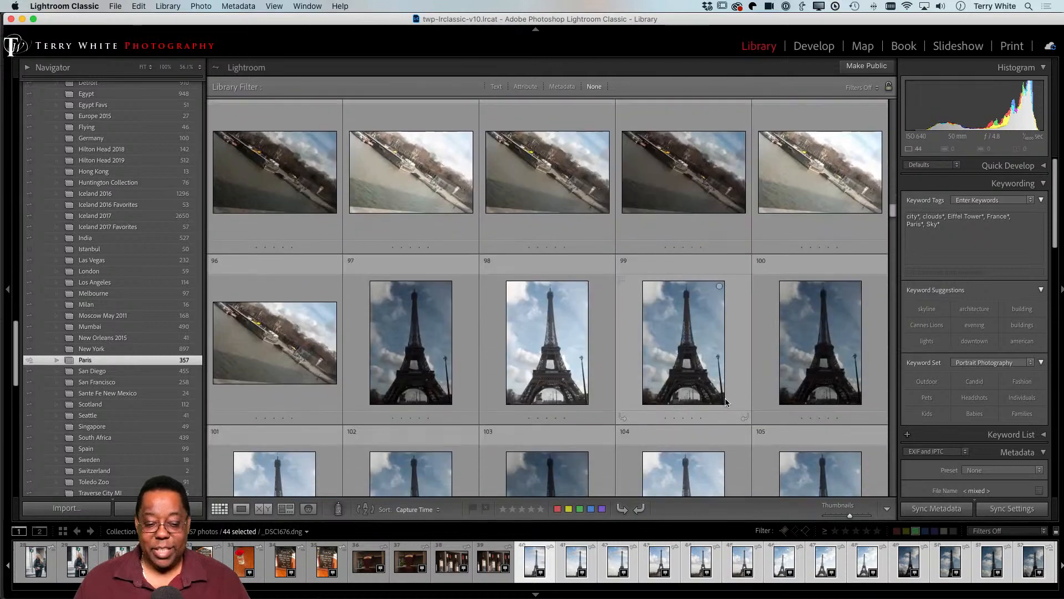
left_click(437, 360, "super")
left_click(532, 364, "super")
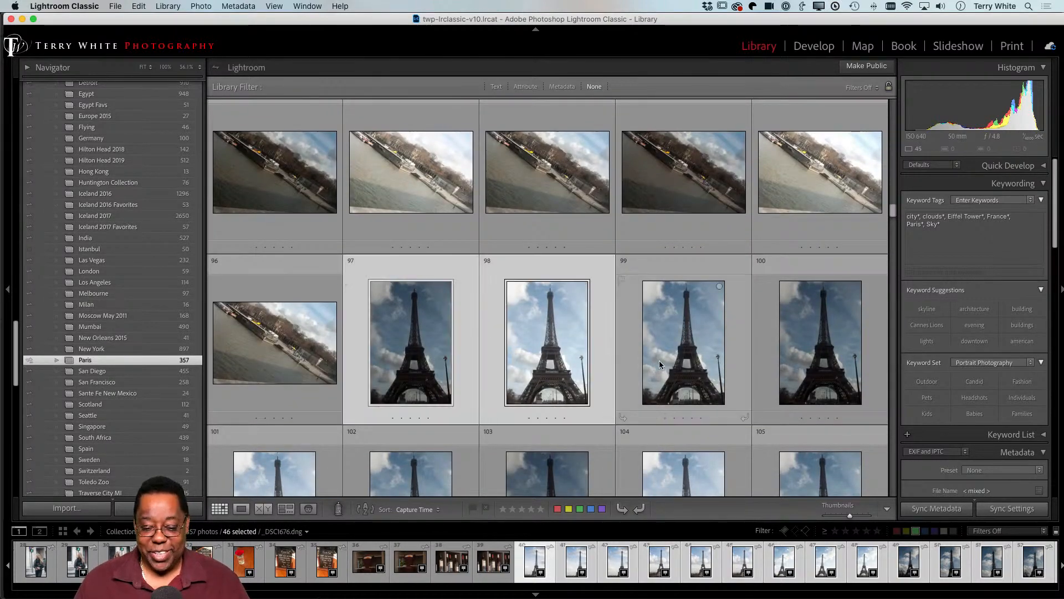
left_click(661, 360, "super")
left_click(814, 366, "super")
left_click(797, 464, "super")
left_click(683, 469, "super")
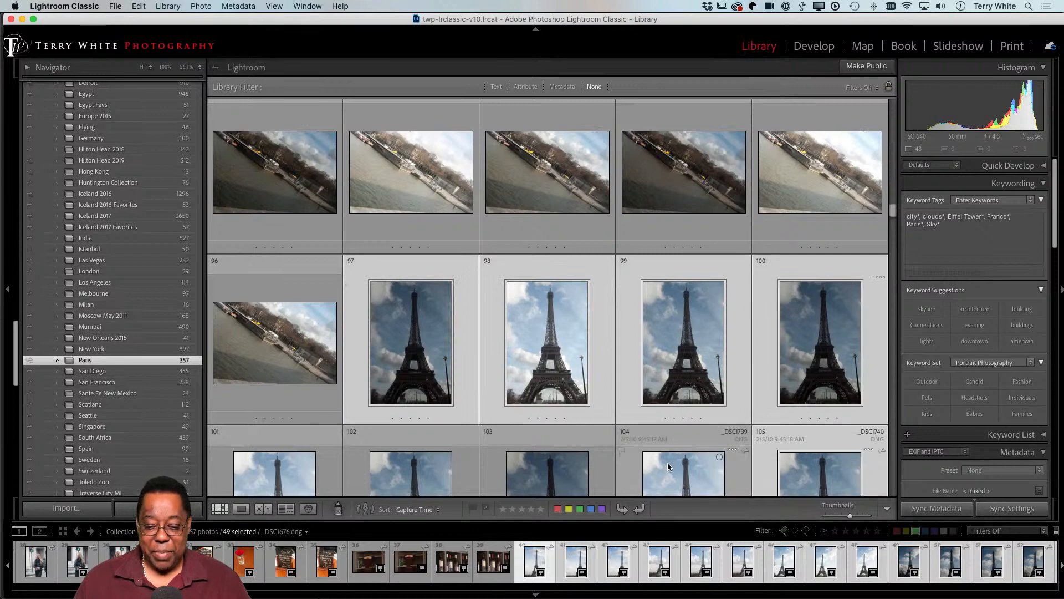
left_click(546, 473, "super")
left_click(382, 467, "super")
left_click(284, 466, "super")
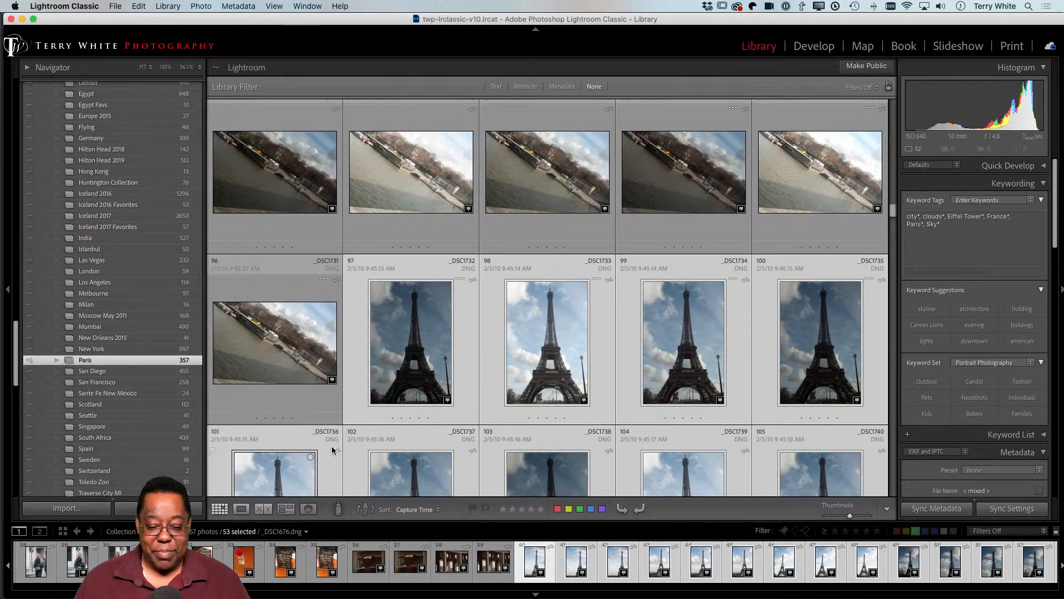
- Add the dark Eiffel Tower photos _DSC1741, _DSC1742 and _DSC1743 to the selection
scroll(331, 445, "down", 7)
scroll(440, 413, "up", 2)
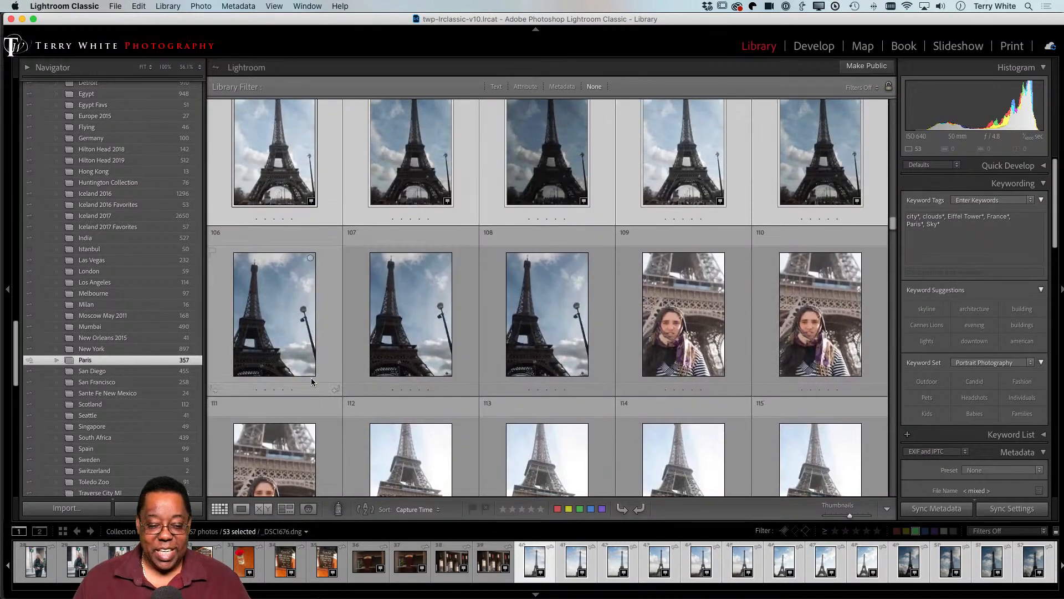
left_click(290, 355, "super")
left_click(413, 345, "super")
left_click(548, 344, "super")
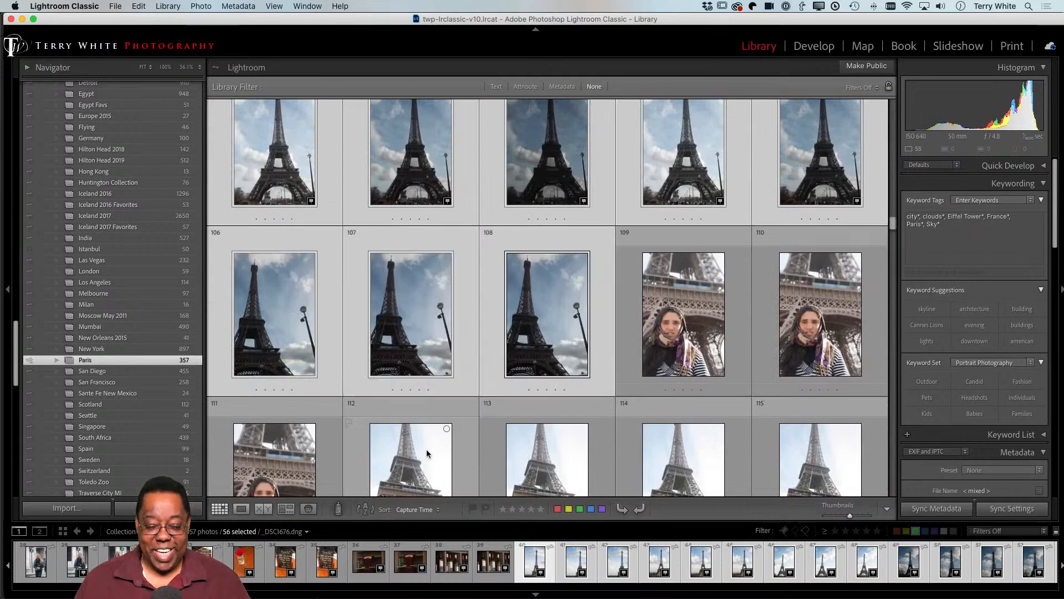
- Add the photos of the woman at the Eiffel Tower, _DSC1744 through _DSC1750, to the selection
left_click(427, 455, "super")
left_click(540, 451, "super")
left_click(703, 462, "super")
left_click(817, 455, "super")
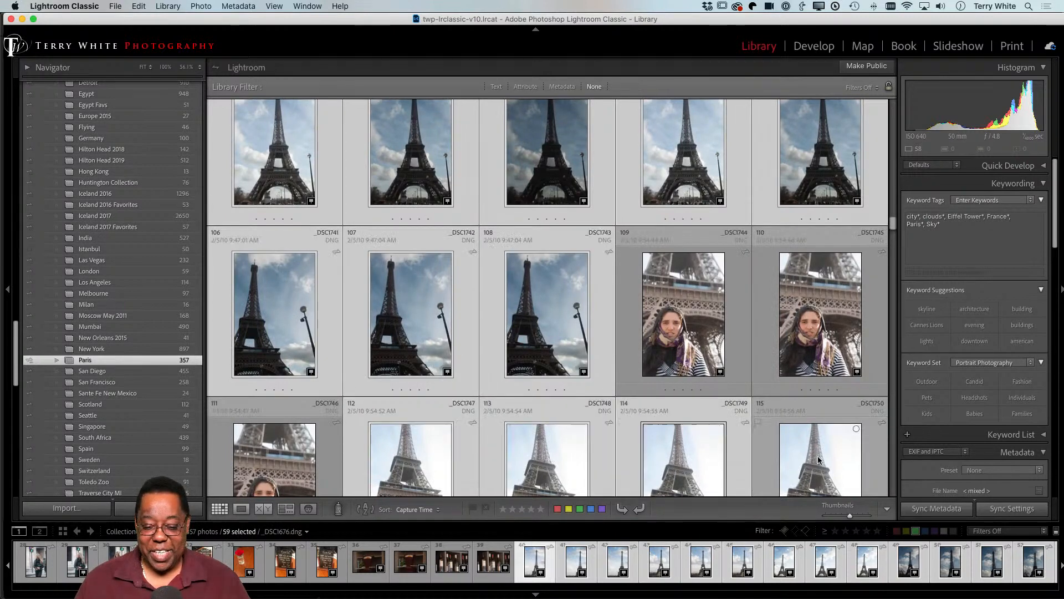
left_click(680, 321, "super")
left_click(792, 326, "super")
left_click(241, 457, "super")
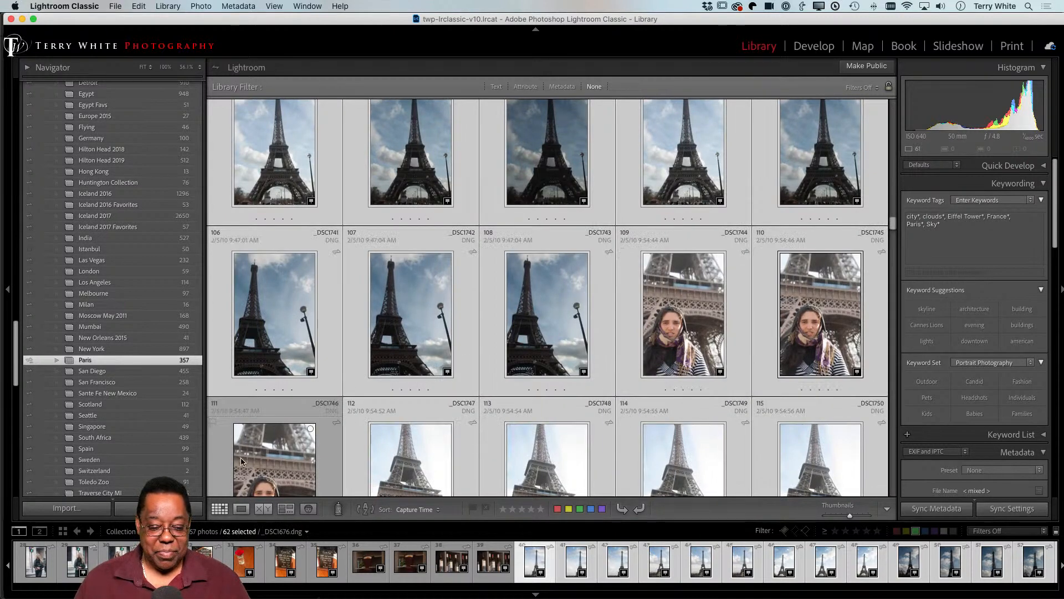
- Start a batch rename of all the selected Eiffel Tower photos
scroll(371, 430, "down", 4)
scroll(371, 430, "up", 10)
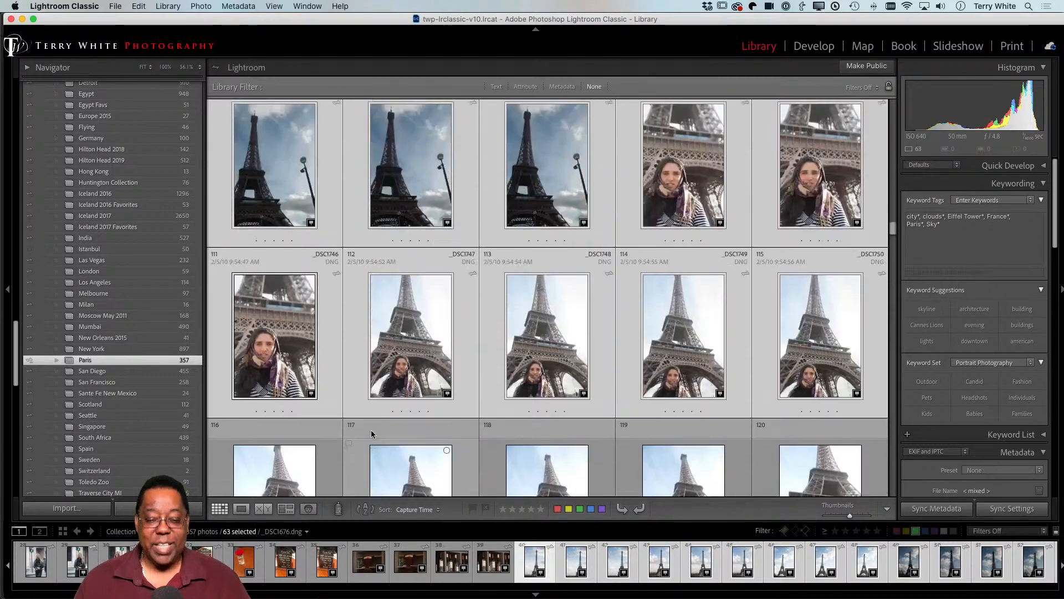
scroll(371, 432, "up", 8)
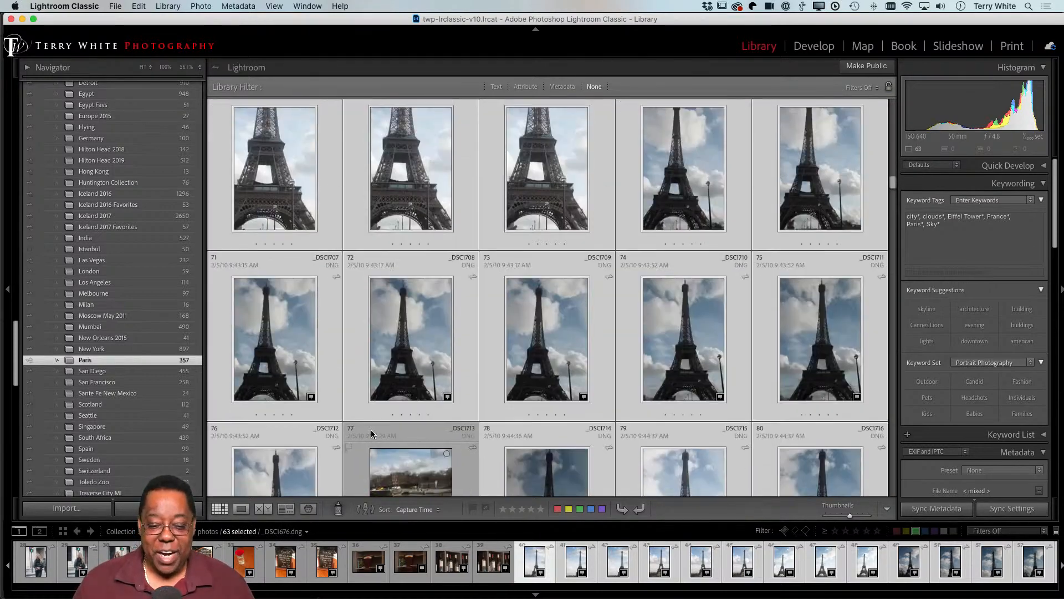
scroll(371, 433, "up", 7)
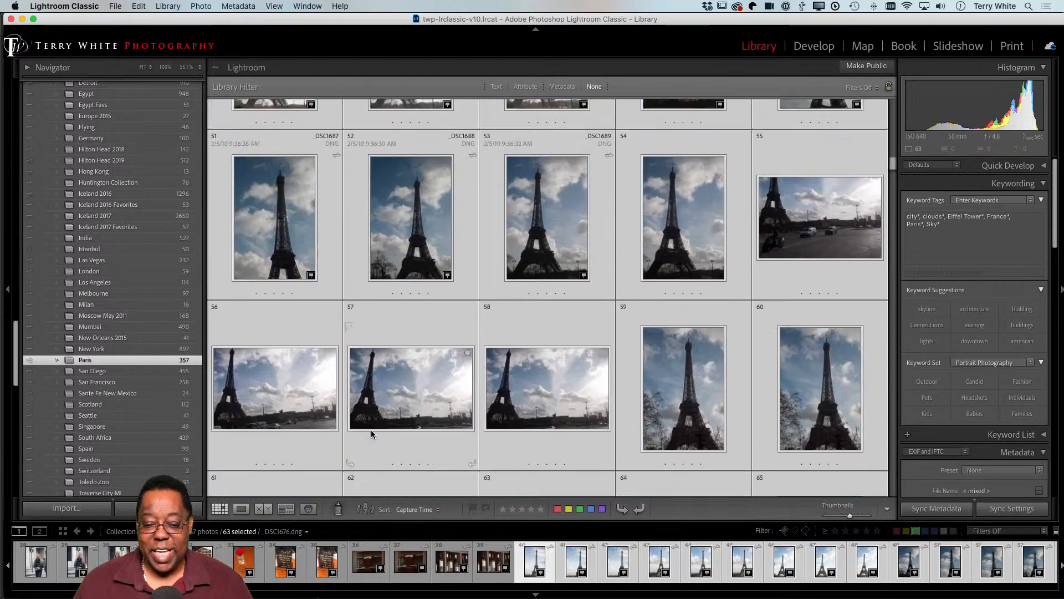
scroll(371, 430, "up", 2)
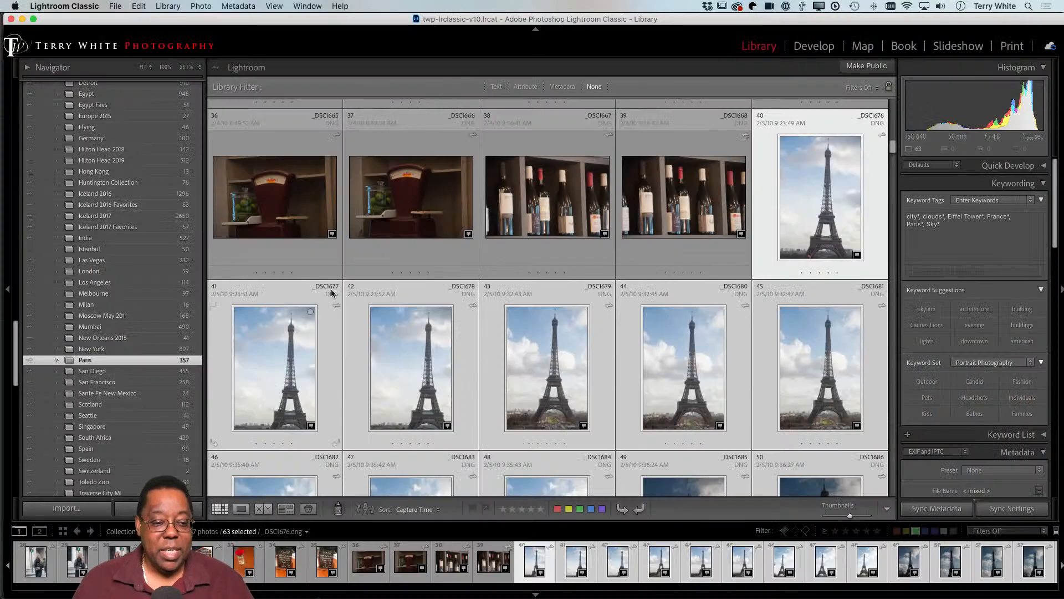
left_click(176, 6)
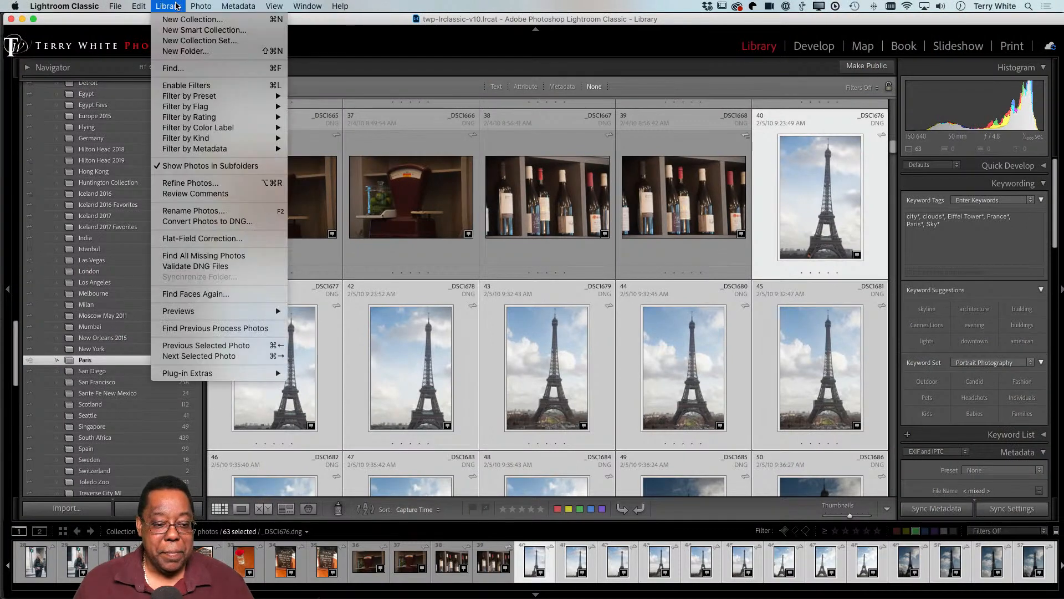
mouse_move(191, 5)
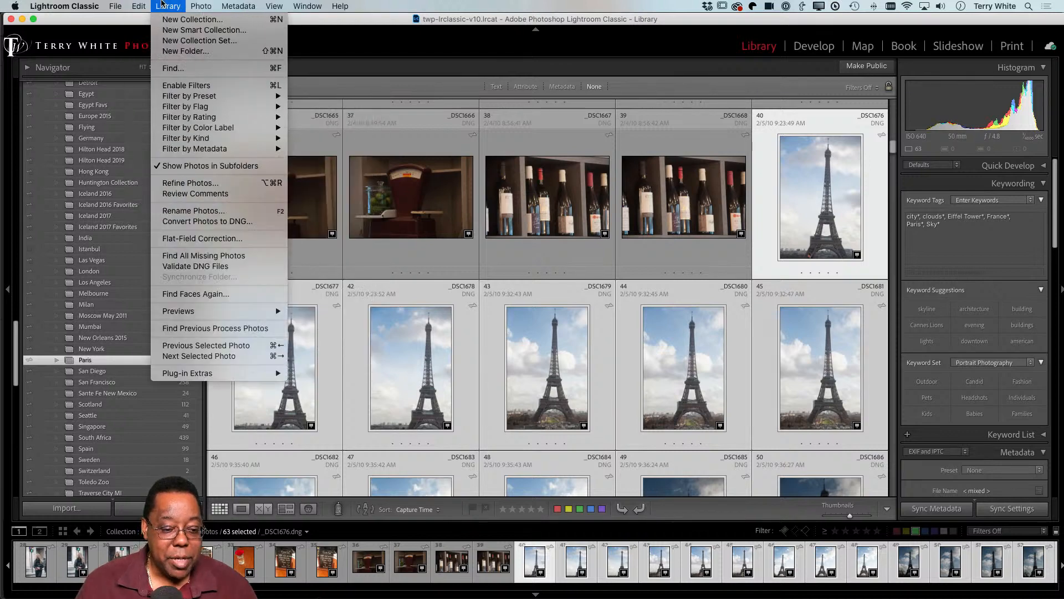
left_click(203, 214)
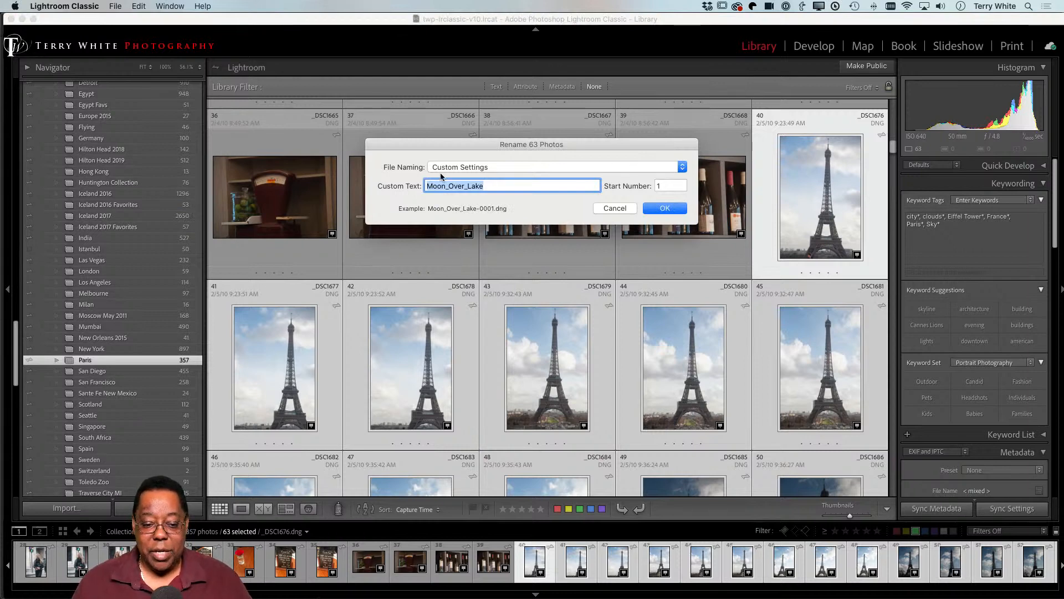
- Examine the naming tokens offered in the filename template editor and cancel the editor
left_click(464, 167)
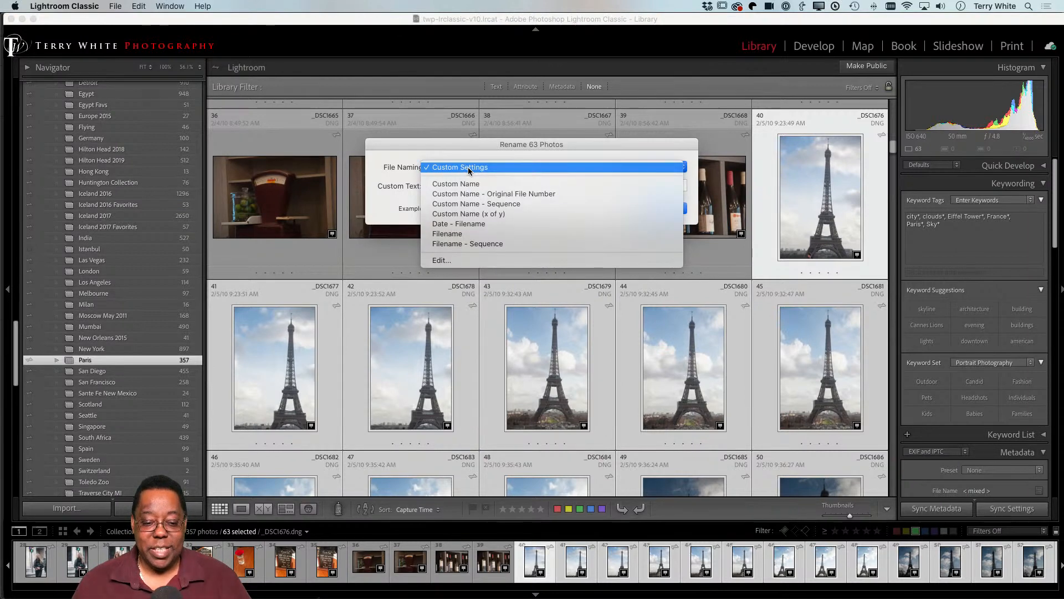
left_click(470, 261)
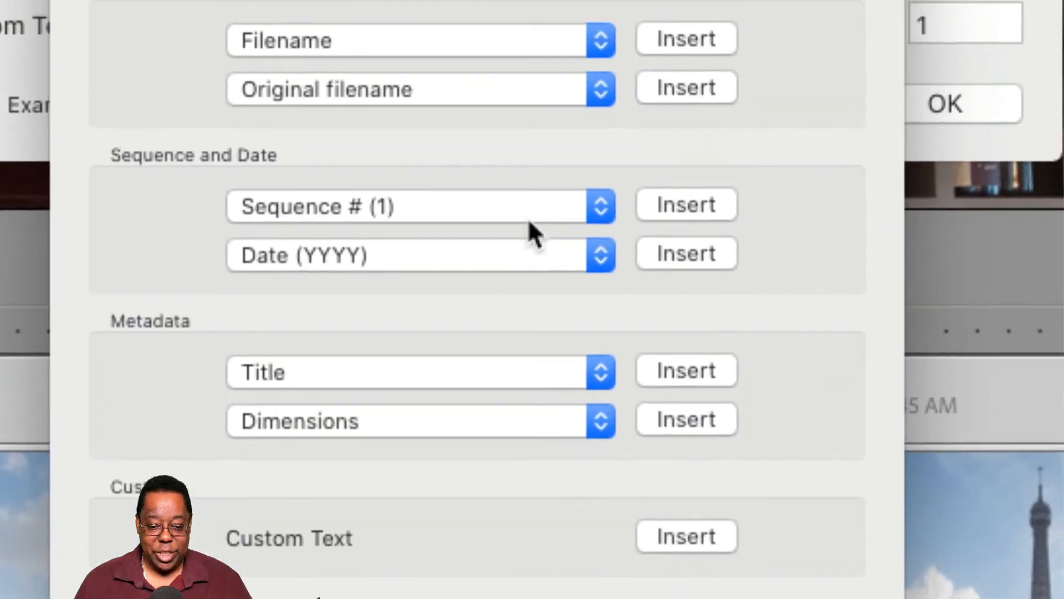
left_click(532, 126)
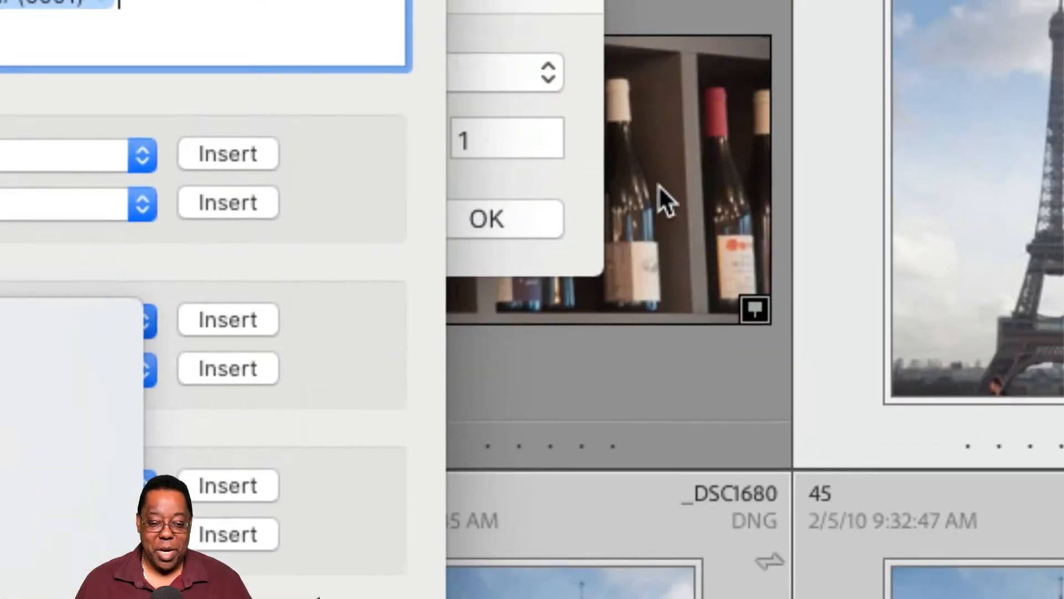
left_click(659, 185)
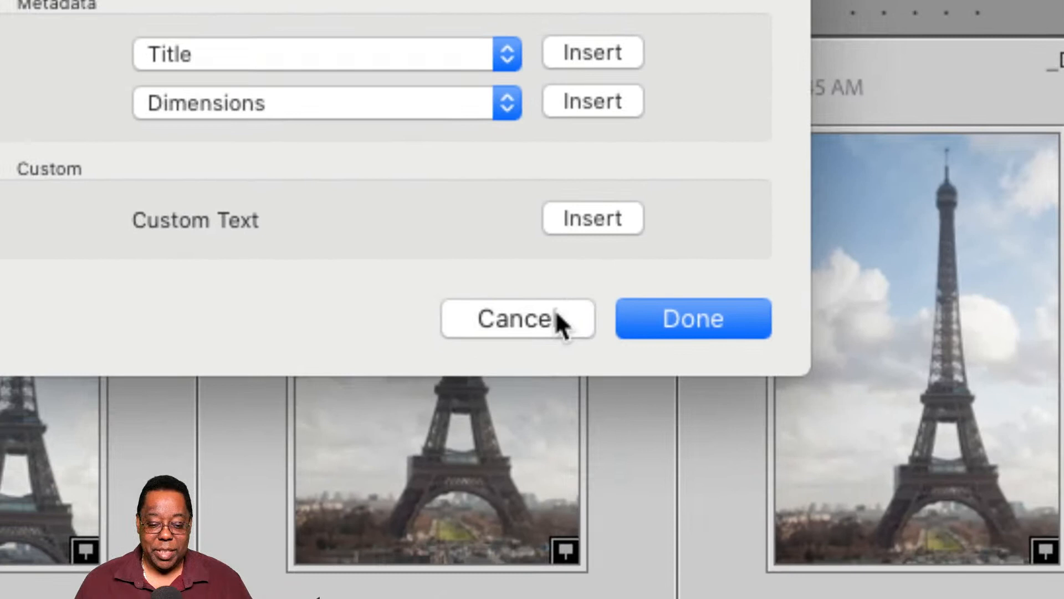
left_click(488, 271)
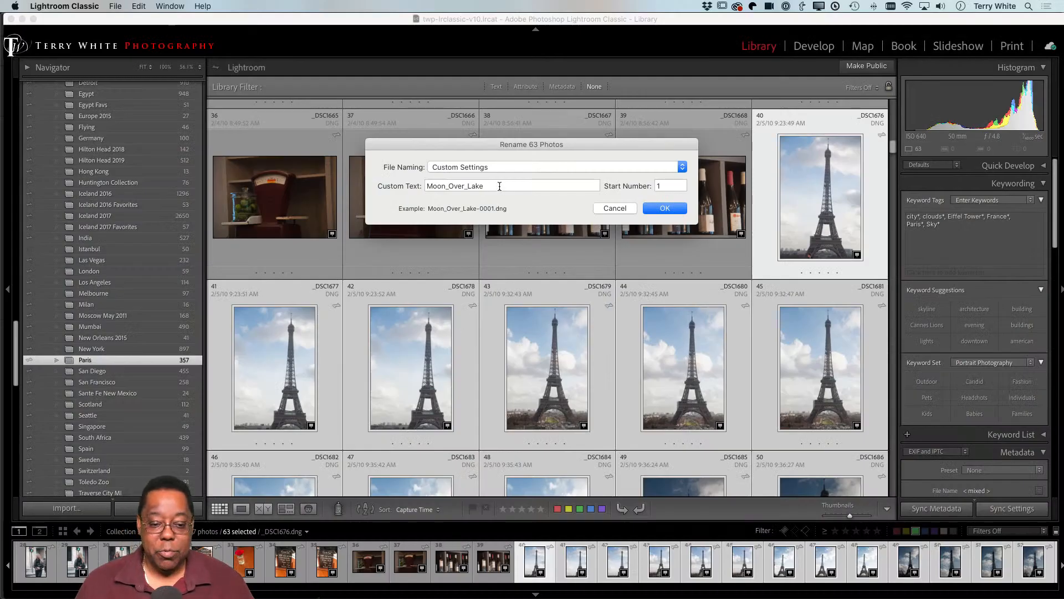
- Rename the selected photos with the custom text EiffelTower and start number 1, keeping the Custom Settings file naming
left_click_drag(486, 186, 413, 171)
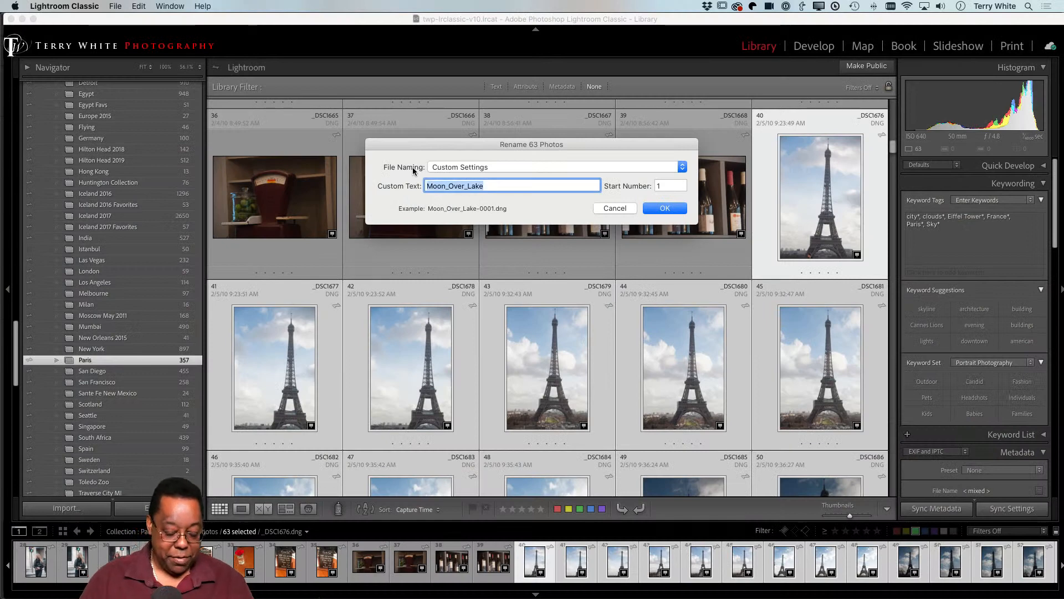
type("Eiffel")
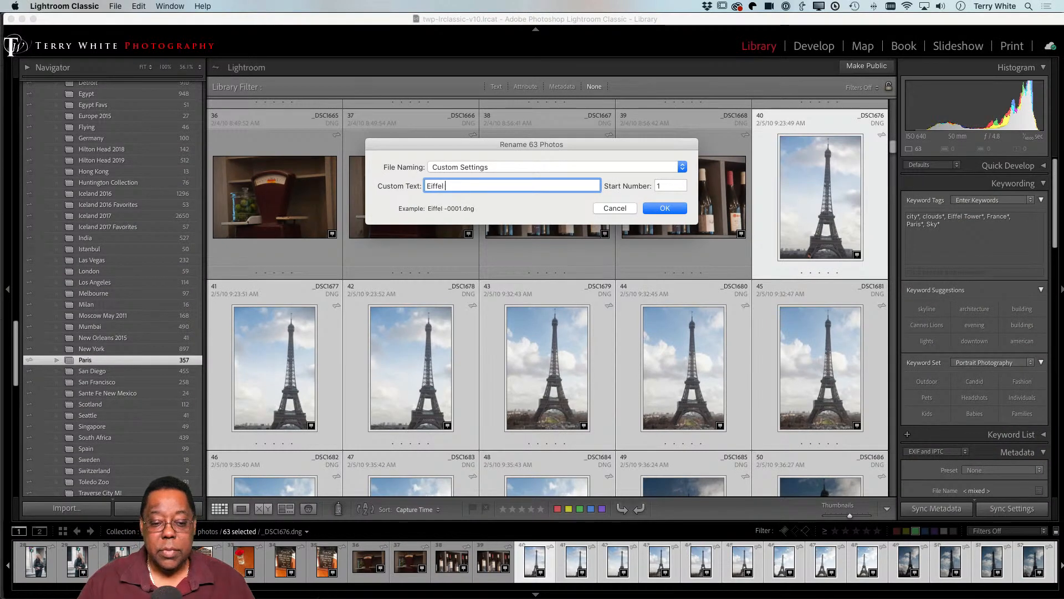
key("BackSpace")
type("Tower")
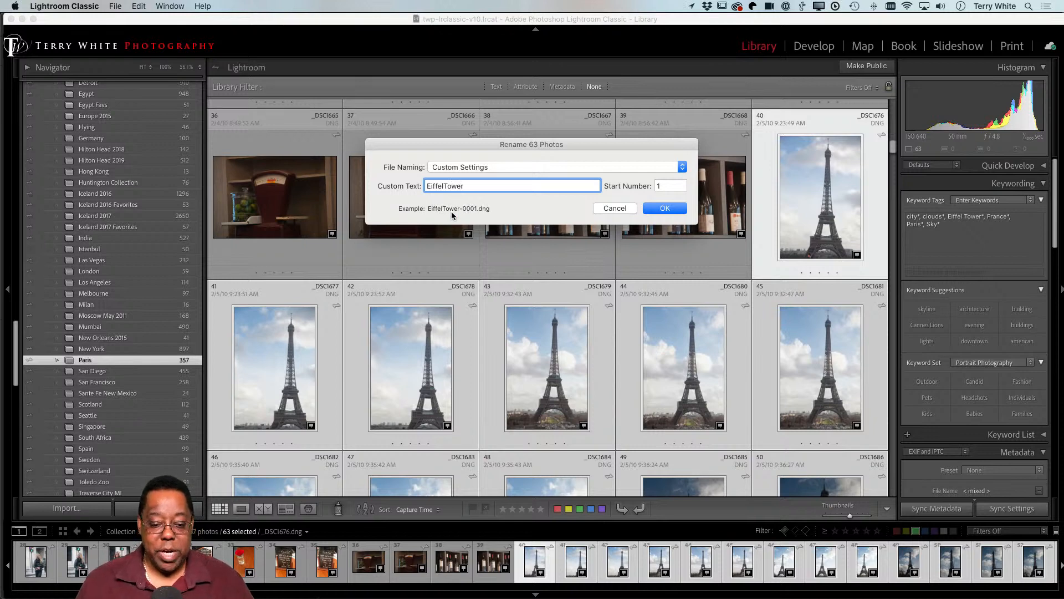
key("alt")
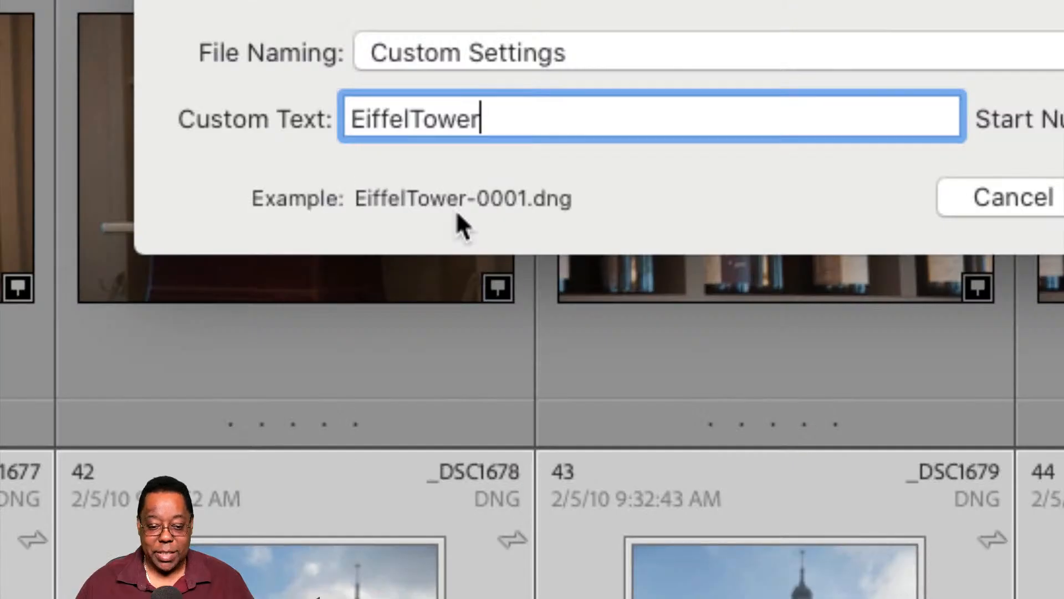
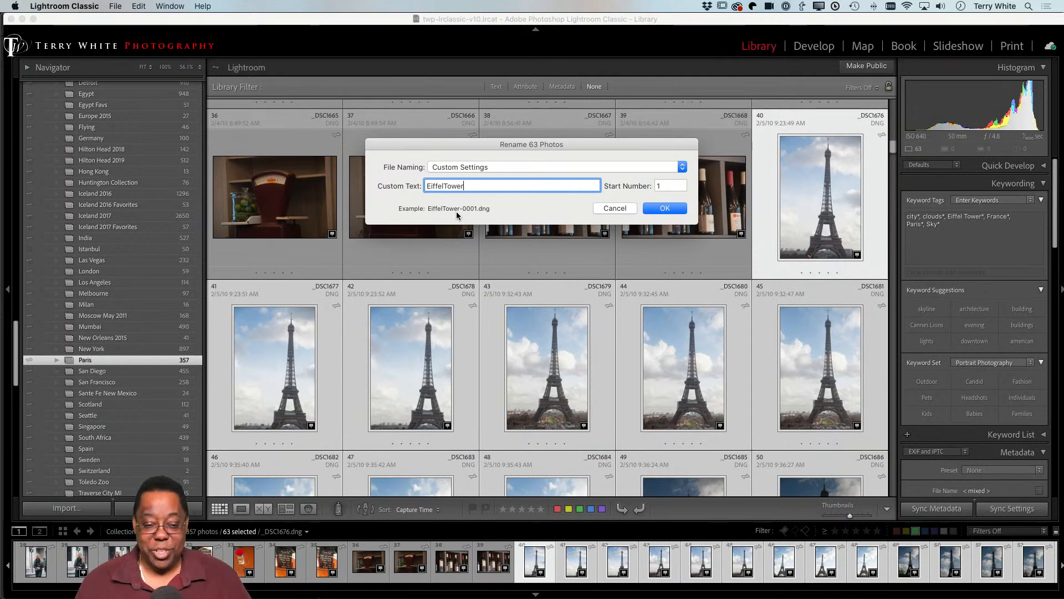
left_click(657, 210)
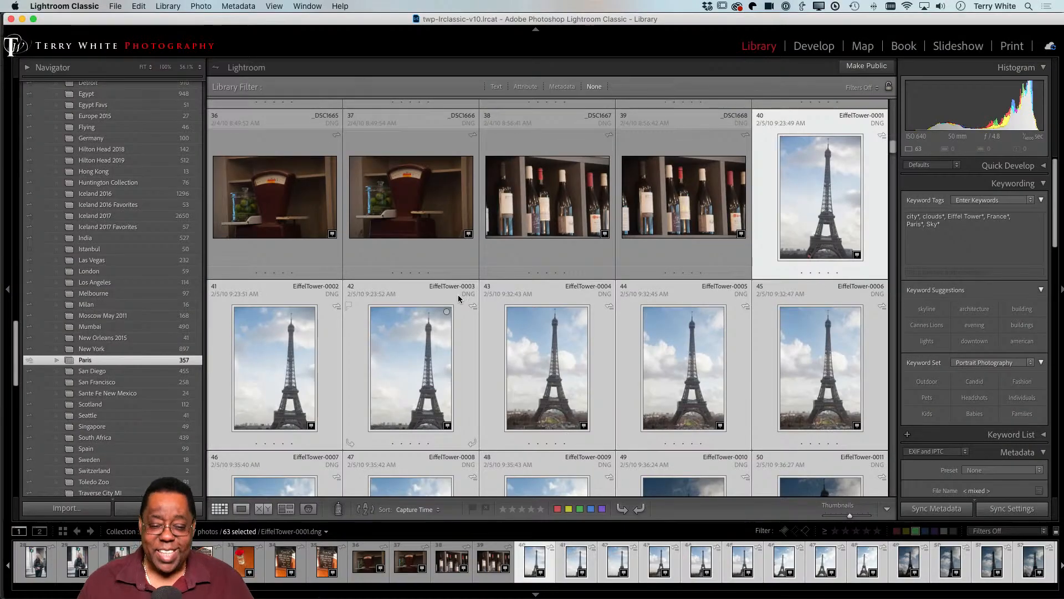
- Open the How Do I Do That in Lightroom? collection inside the Photography Masterclass collection set
scroll(458, 294, "up", 5)
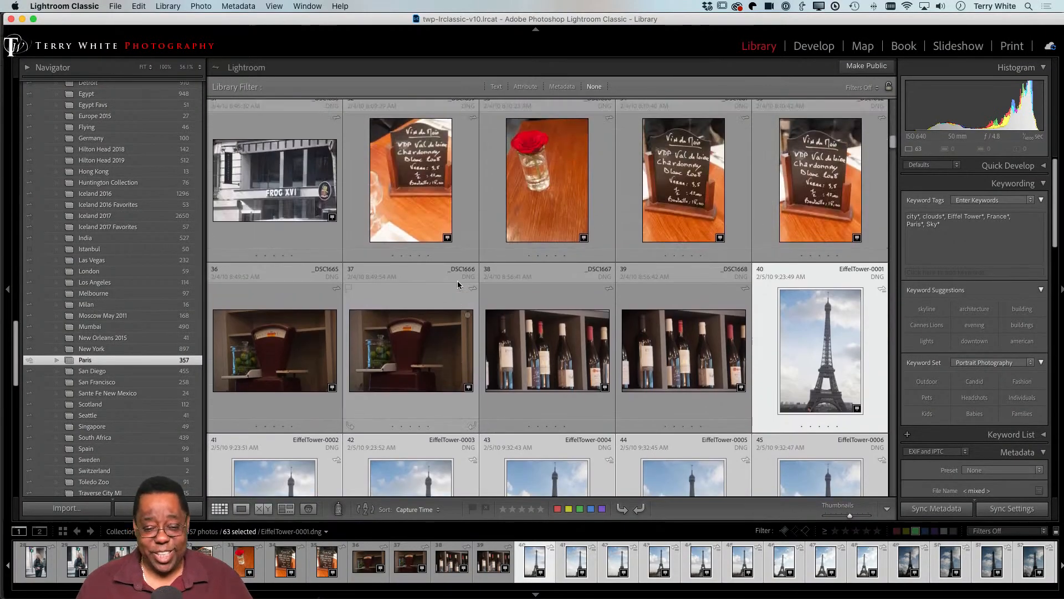
scroll(458, 285, "up", 15)
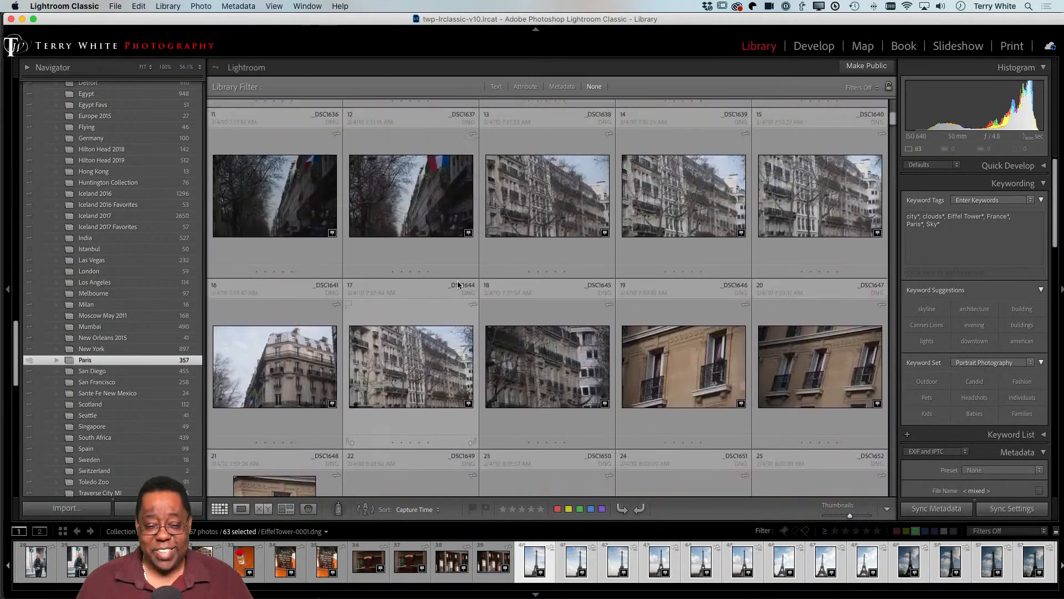
scroll(458, 285, "up", 3)
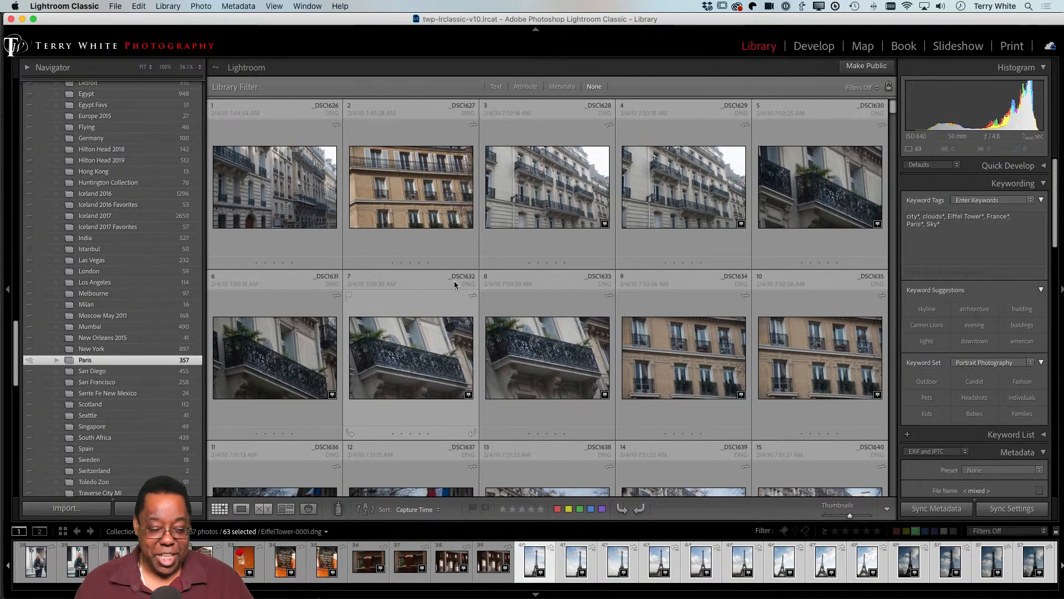
scroll(74, 214, "down", 10)
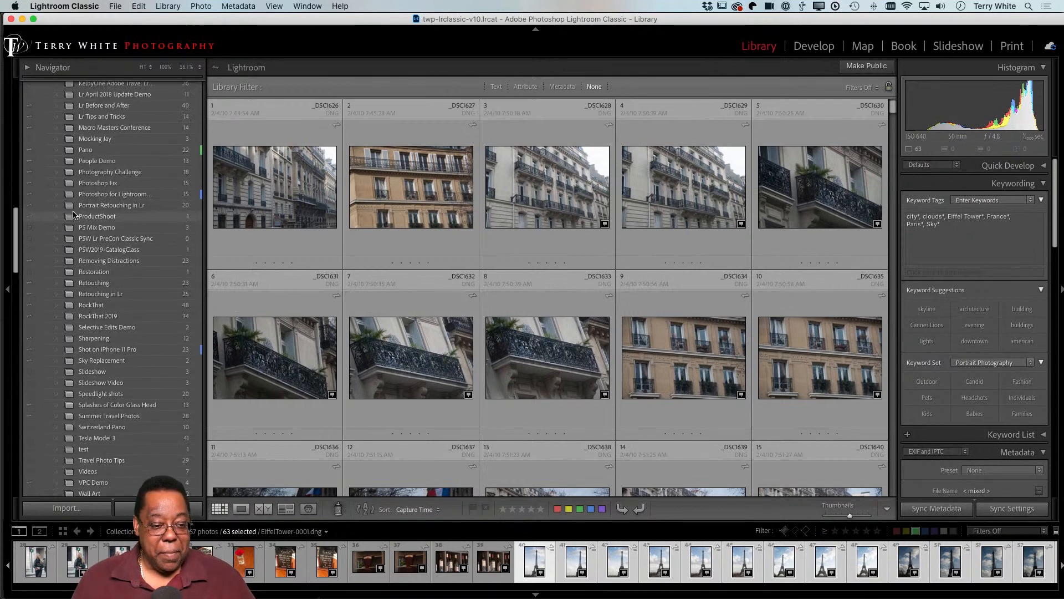
scroll(74, 214, "up", 20)
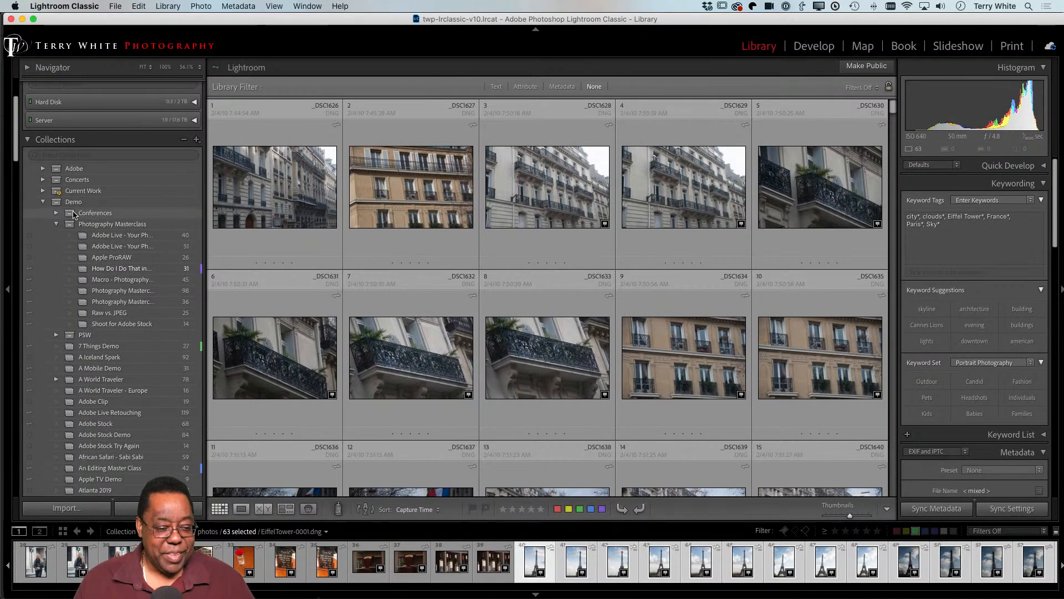
scroll(74, 215, "down", 3)
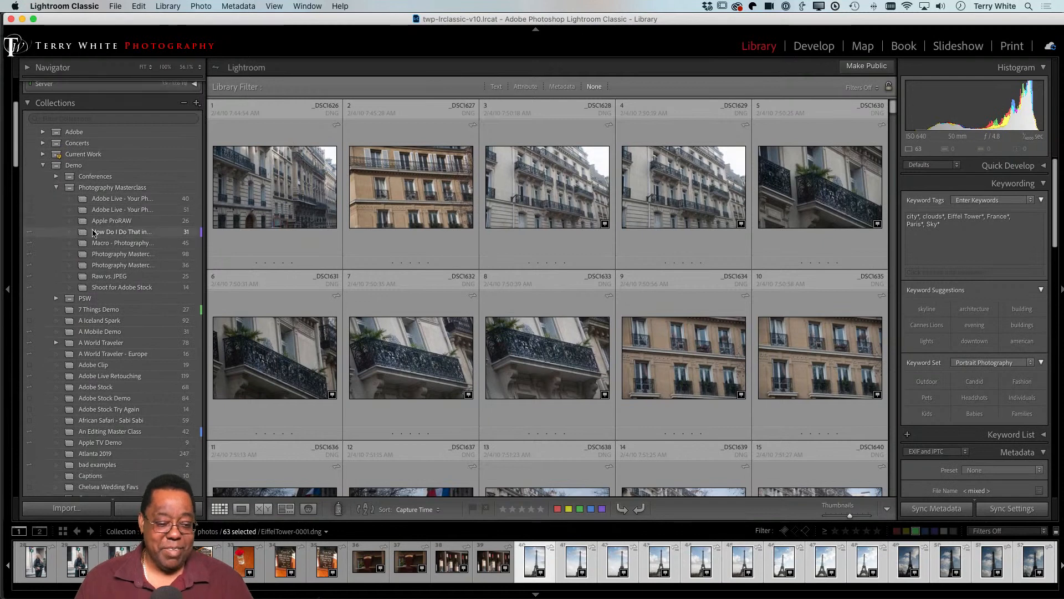
left_click(94, 232)
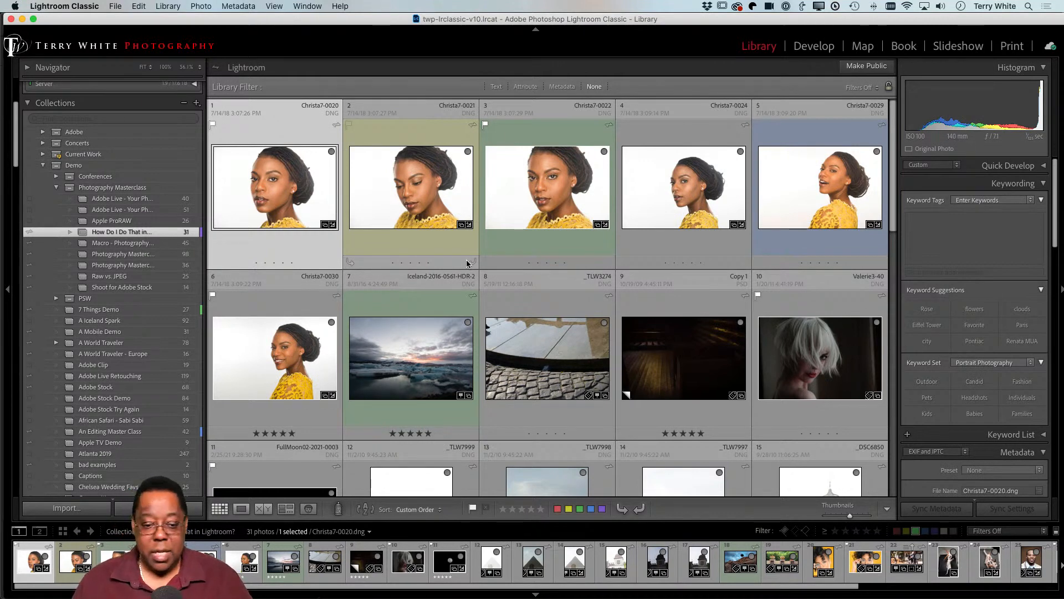
- Compare the collection's first two portraits side by side, with the side panels hidden and shown, and return to the grid
left_click(365, 199, "shift")
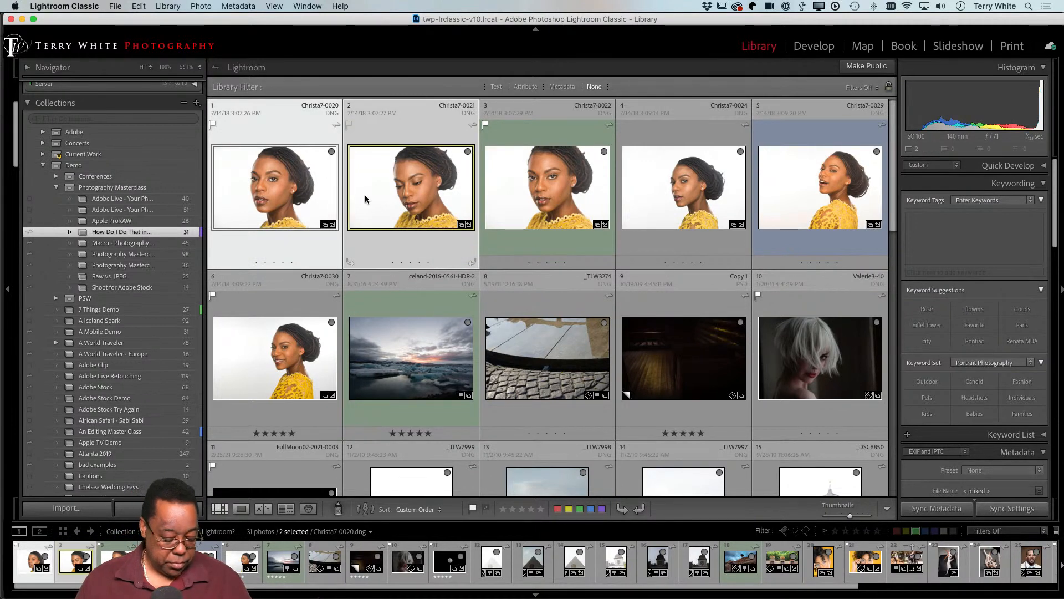
key("c")
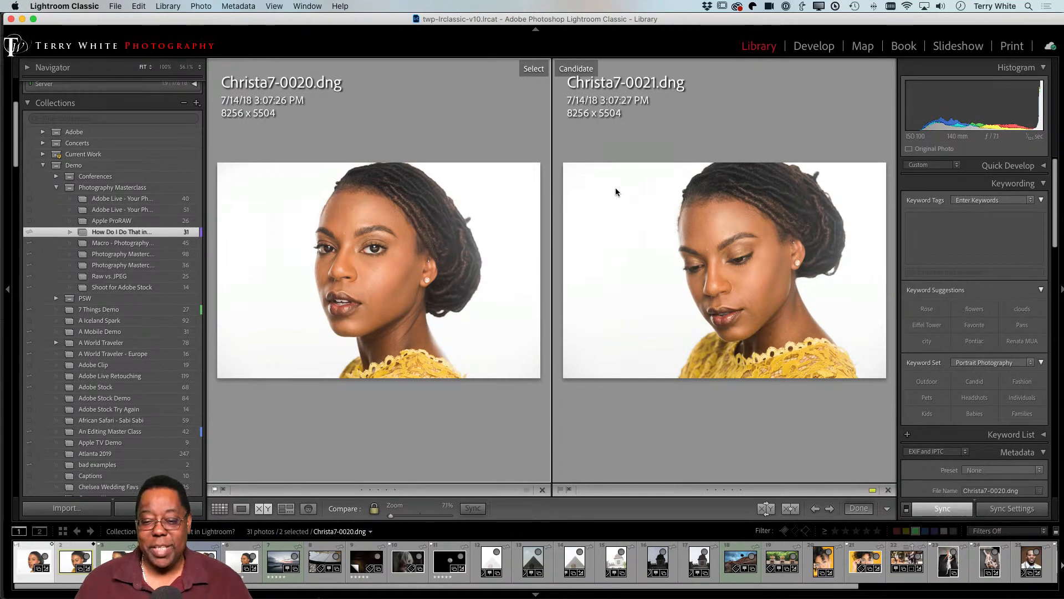
key("Tab")
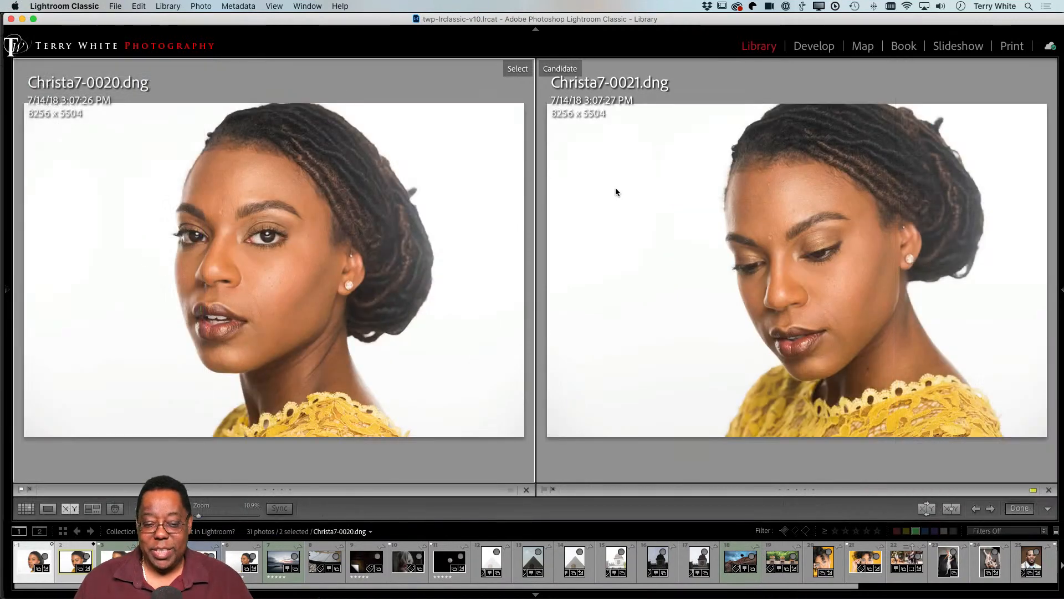
key("Tab")
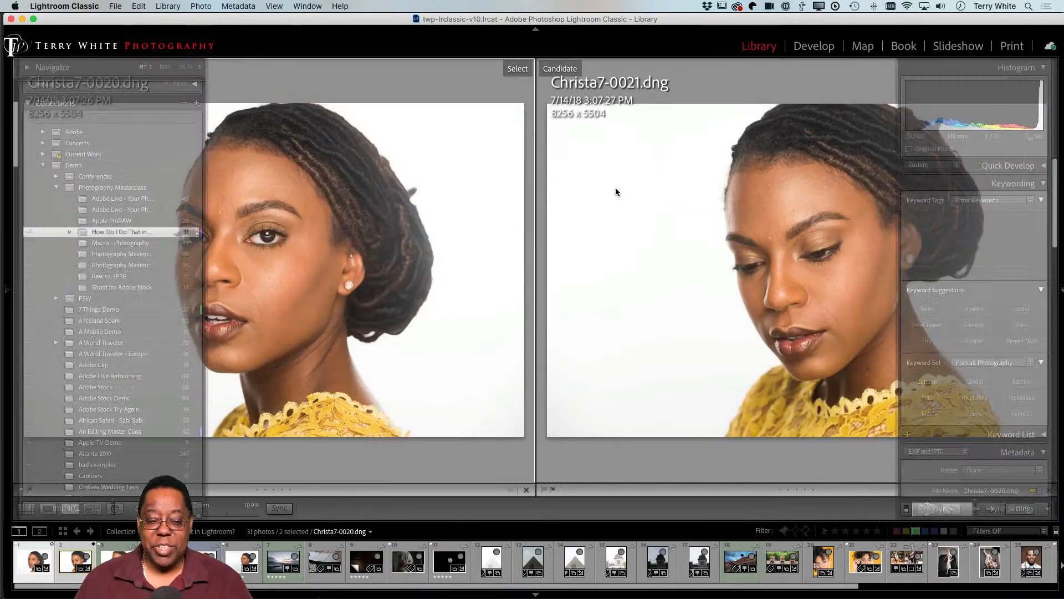
key("Tab")
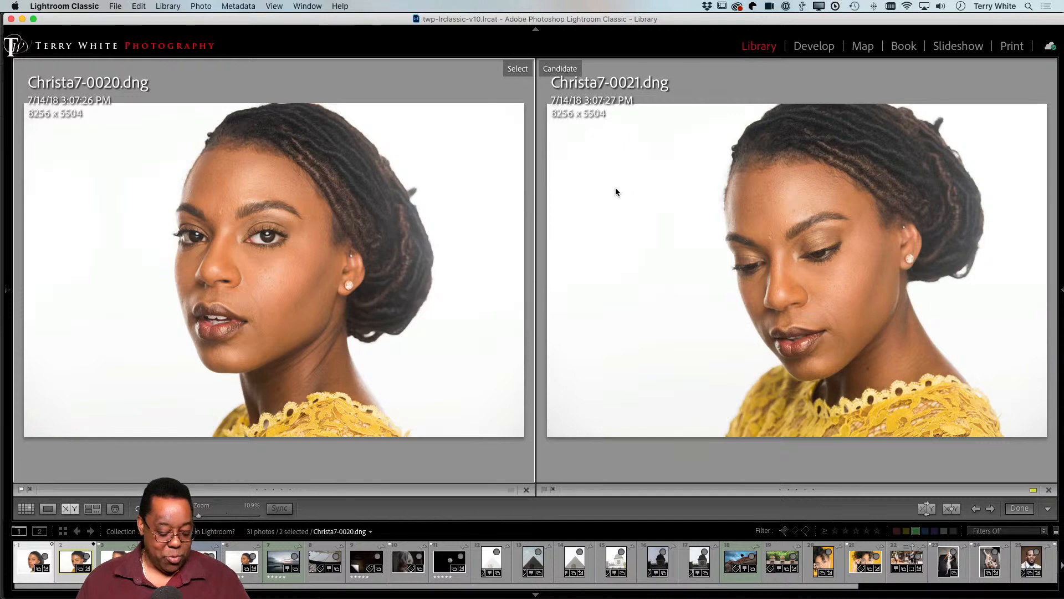
key("Tab")
key("g")
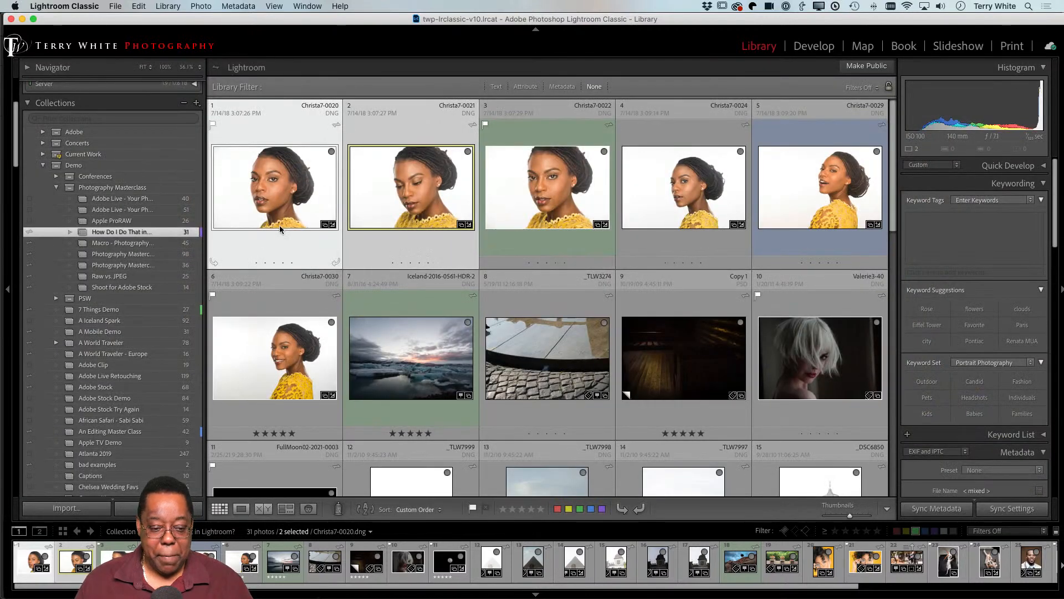
- Survey the six yellow-dress portraits with the side panels hidden, and drop the fifth and fourth portraits from the survey
left_click(311, 360, "shift")
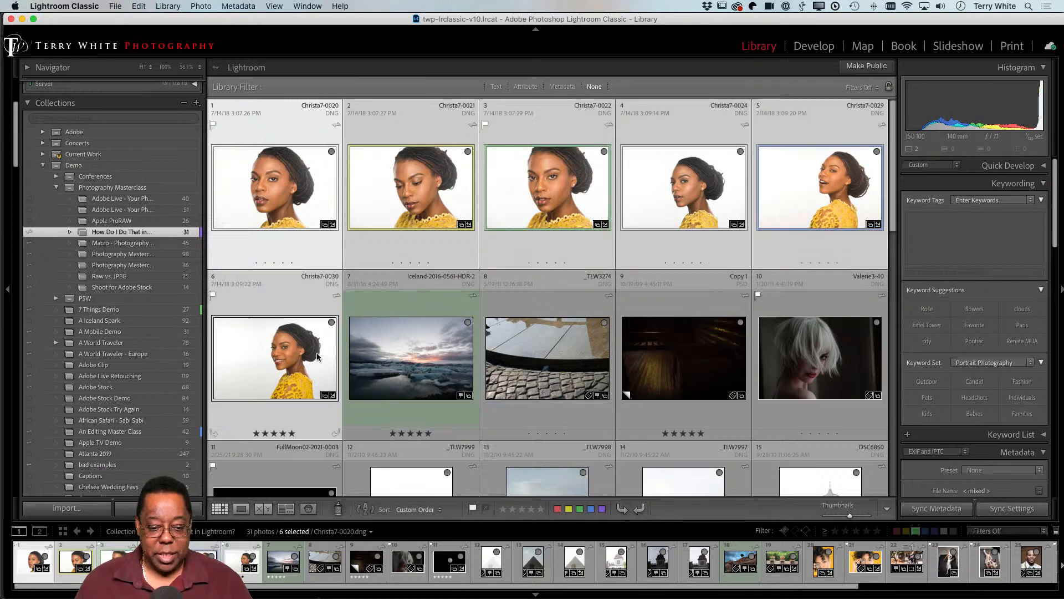
key("n")
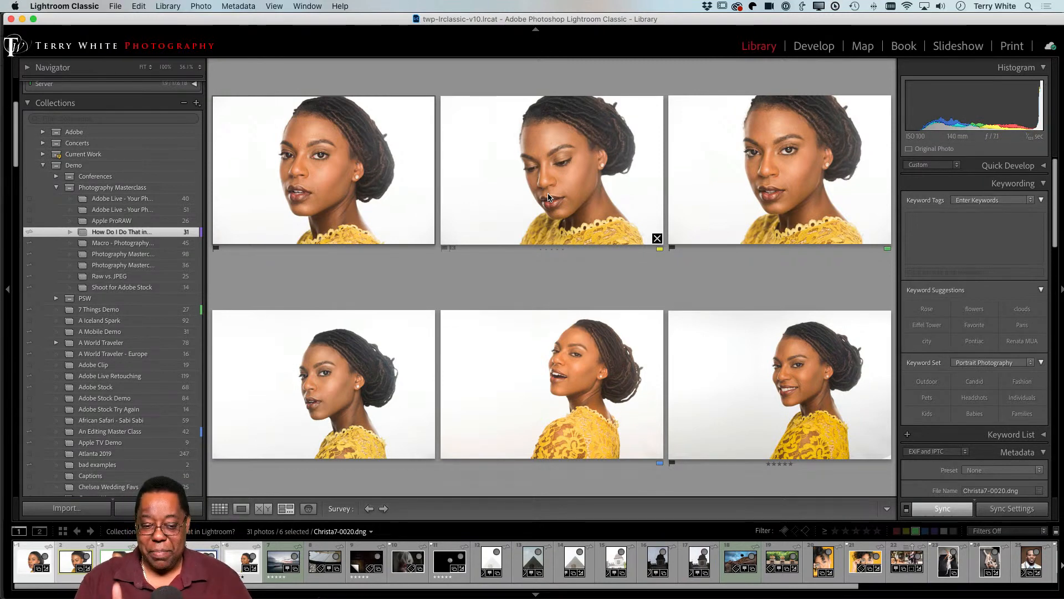
key("Tab")
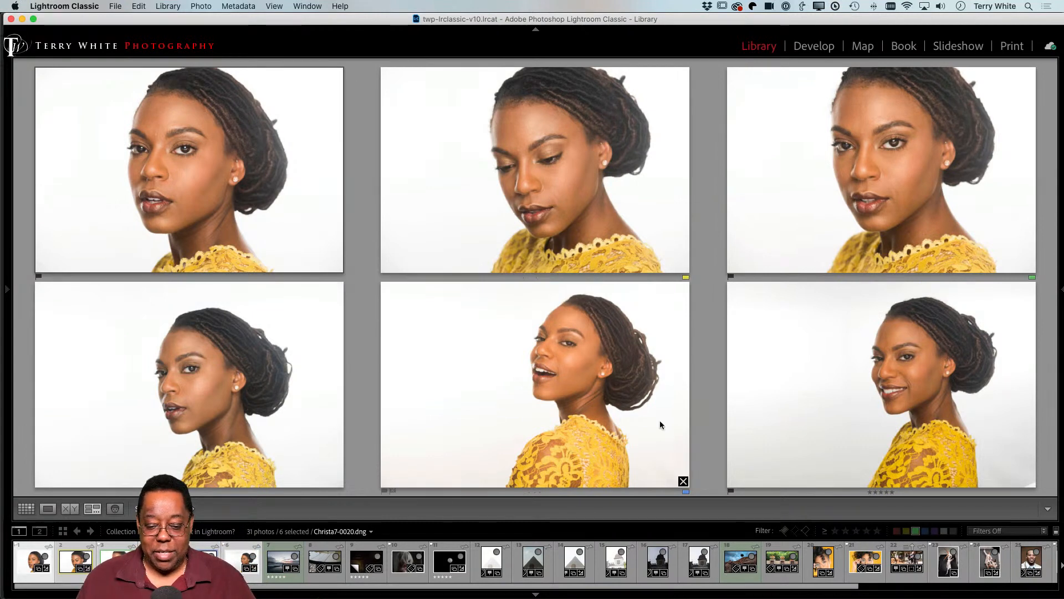
left_click(681, 480)
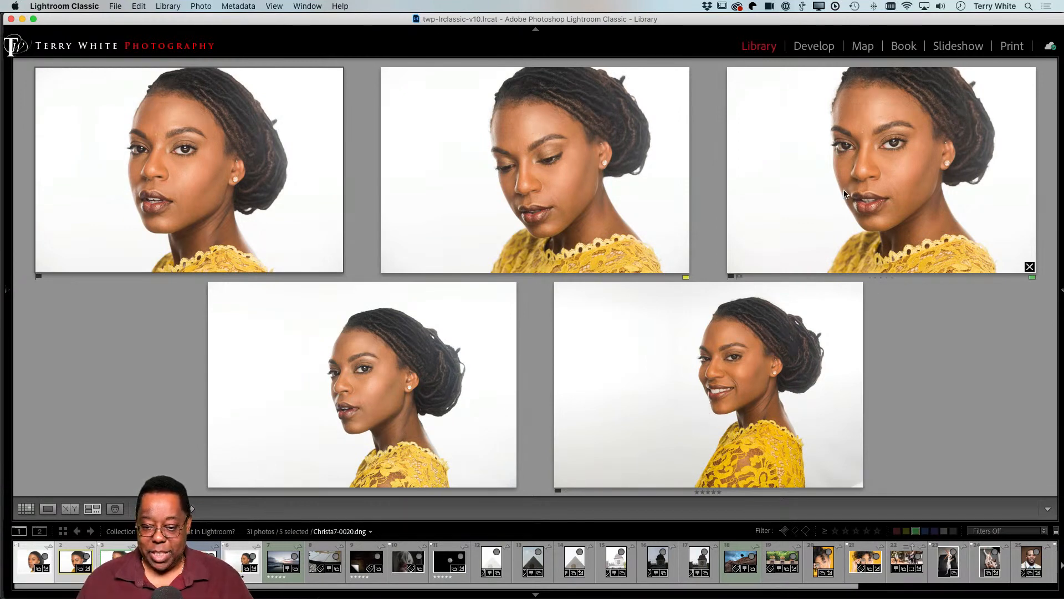
left_click(510, 481)
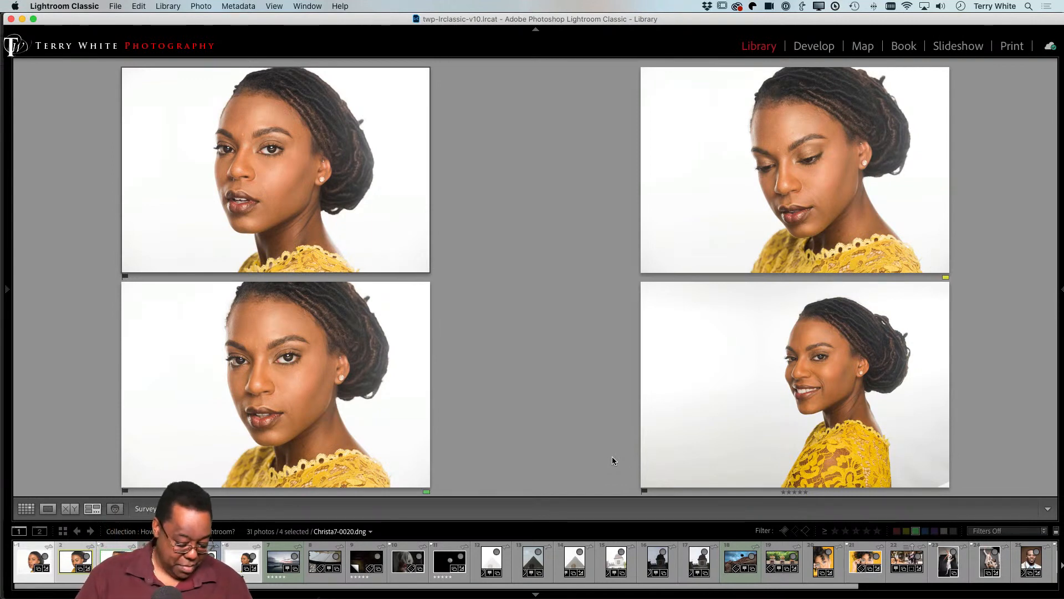
- Label each of the four remaining surveyed portraits red and return to the grid
key("6")
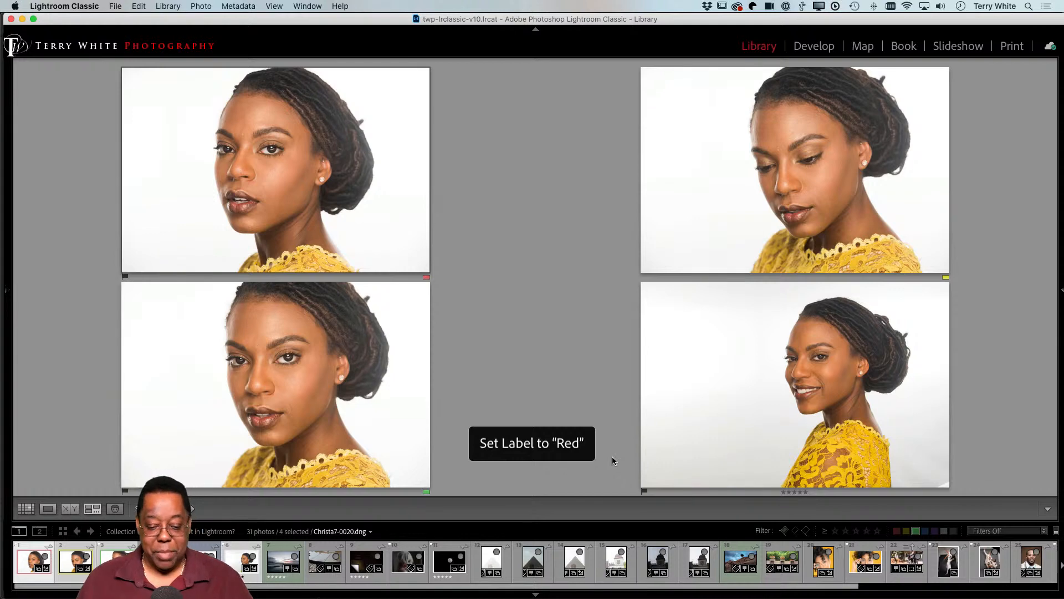
key("g")
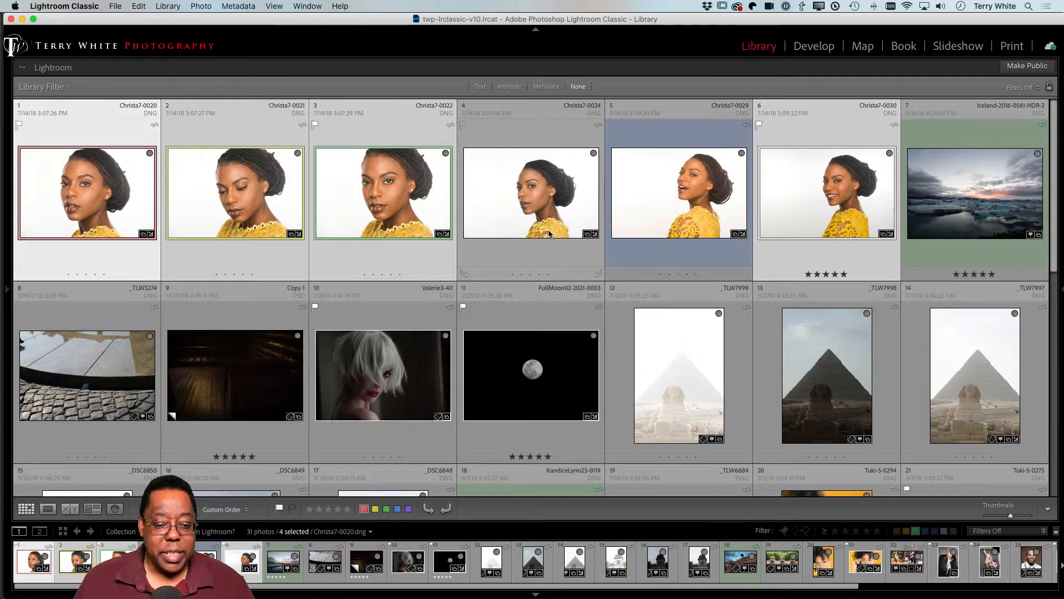
key("n")
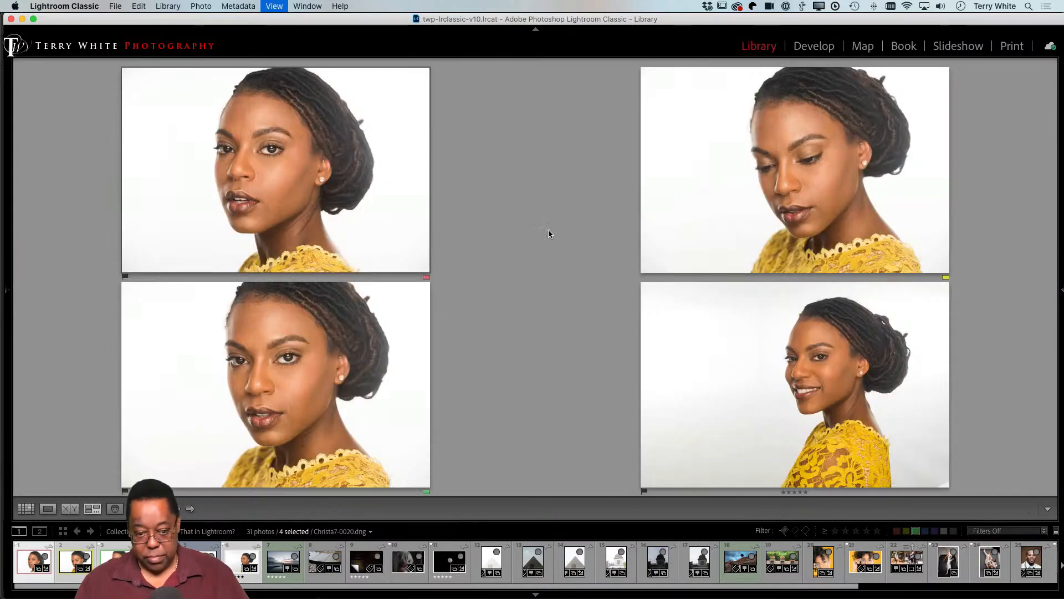
left_click(392, 341)
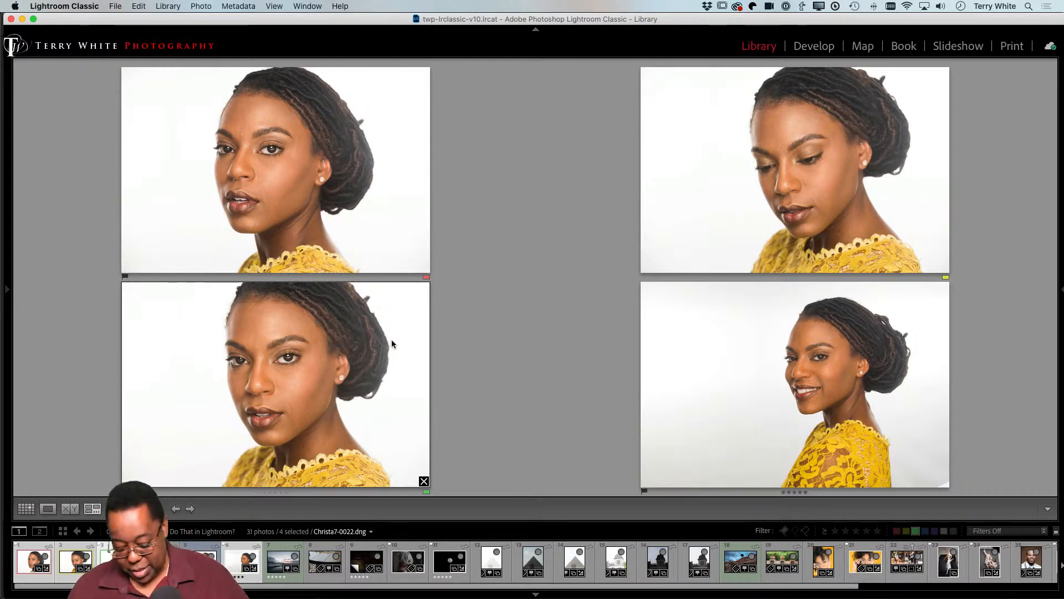
key("6")
left_click(789, 284)
key("6")
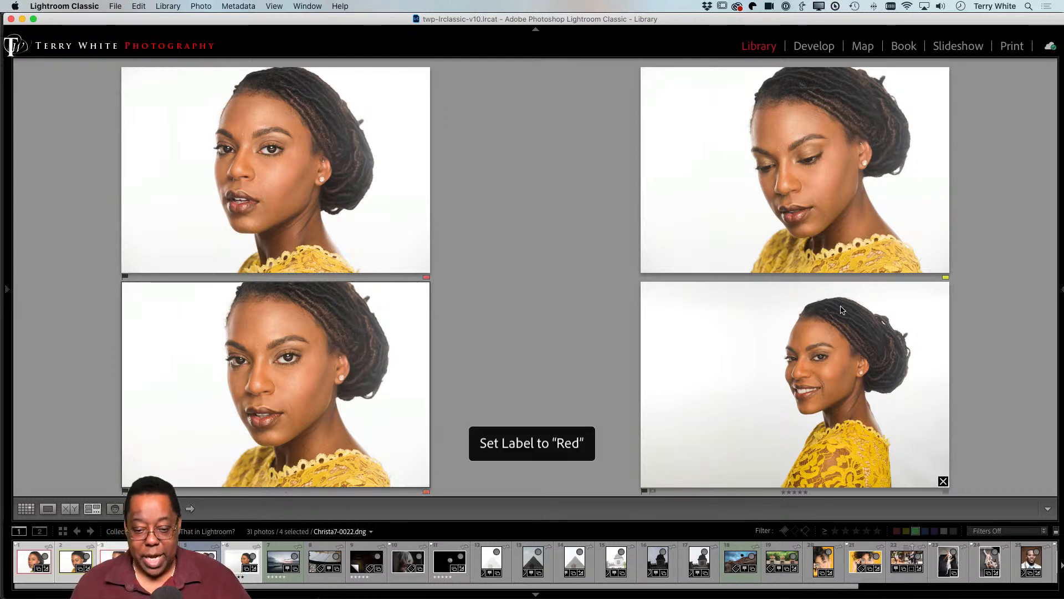
left_click(839, 224)
key("6")
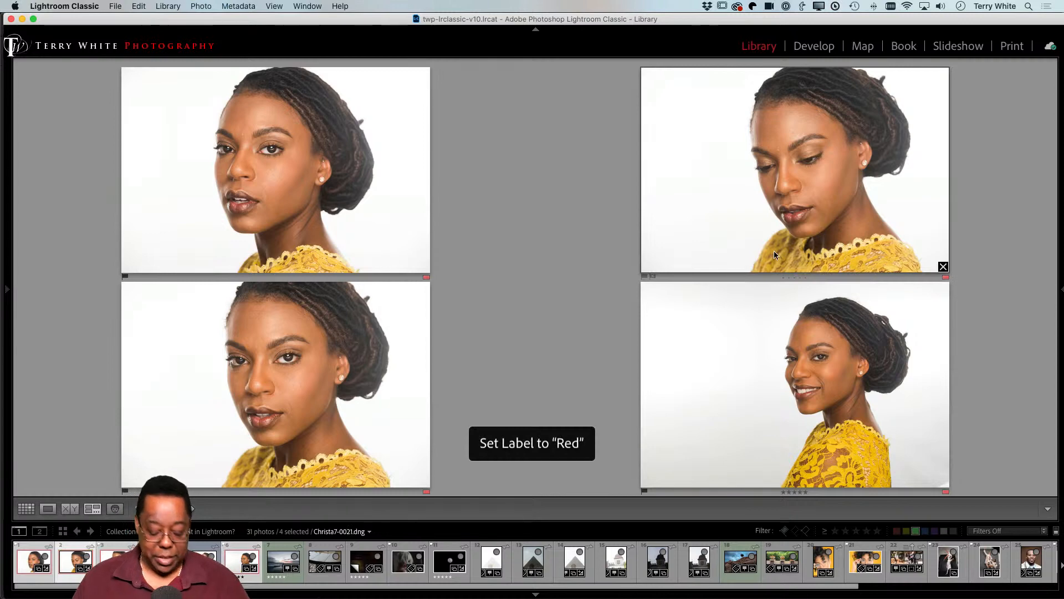
key("g")
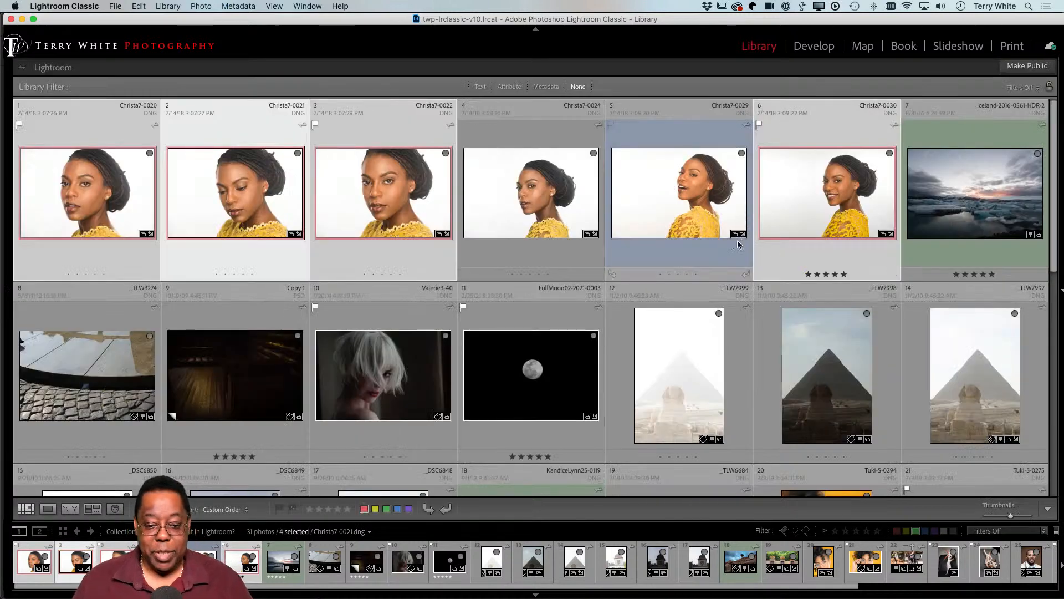
- Select the four red-labelled portraits in the grid and change their color label to green
left_click(715, 252)
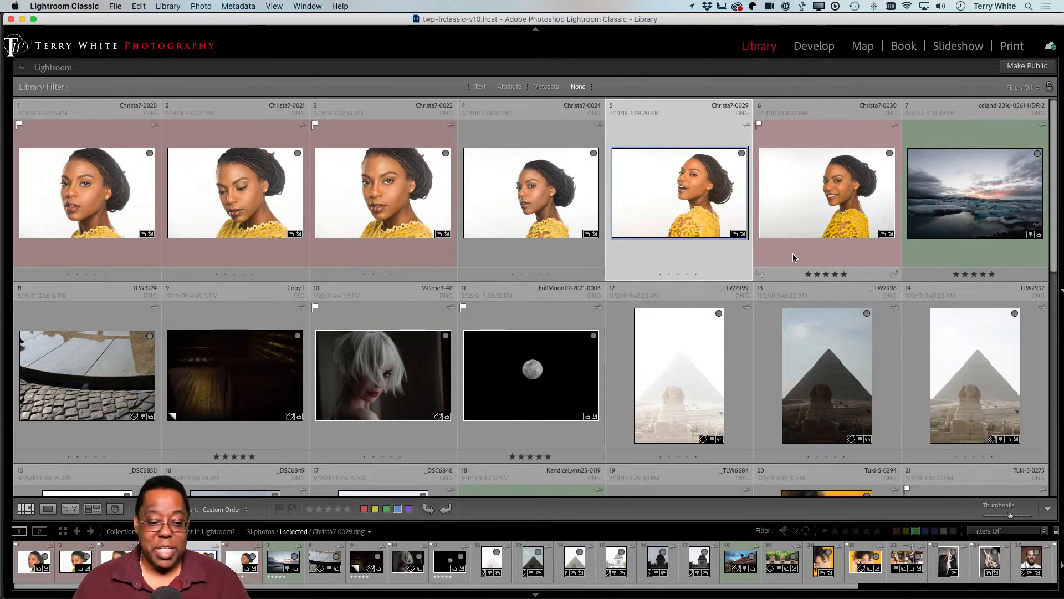
left_click(793, 254)
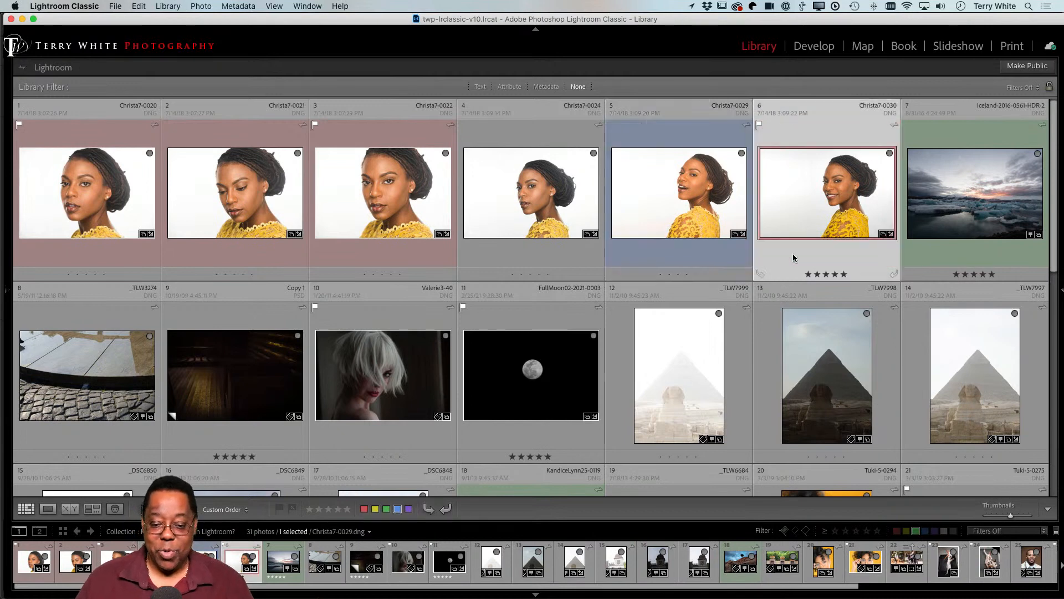
left_click(395, 223, "super")
left_click(259, 212, "super")
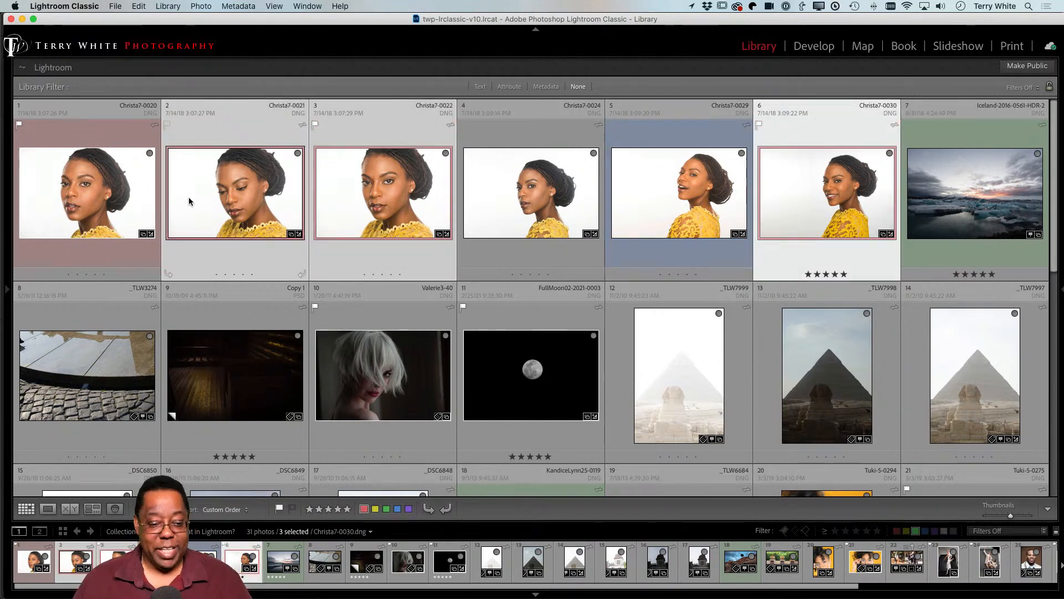
left_click(136, 201, "super")
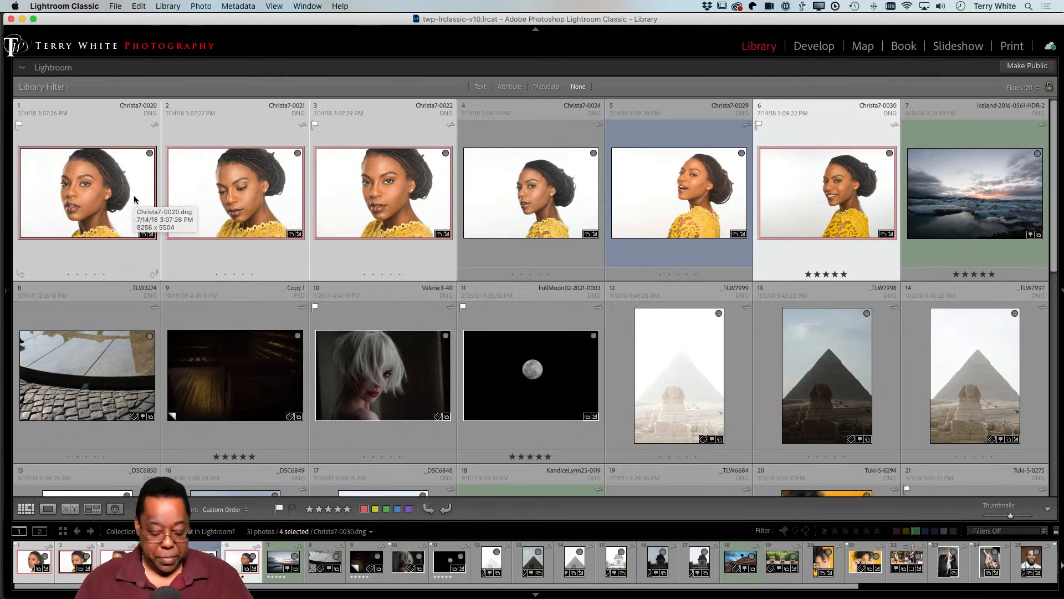
key("8")
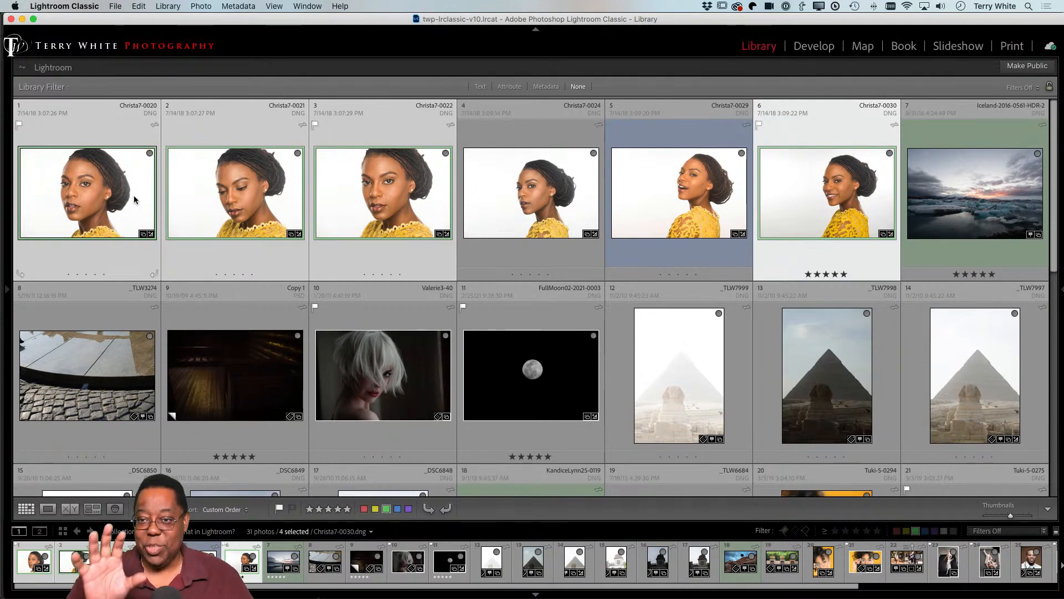
- Select only the fourth portrait and bring both side panels back into view
left_click(496, 209)
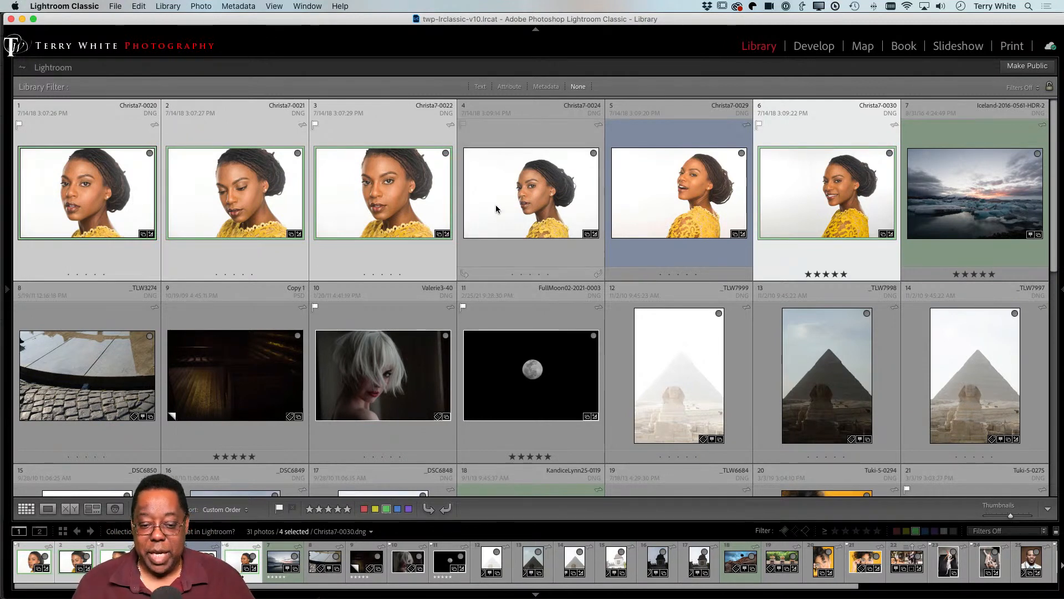
key("Tab")
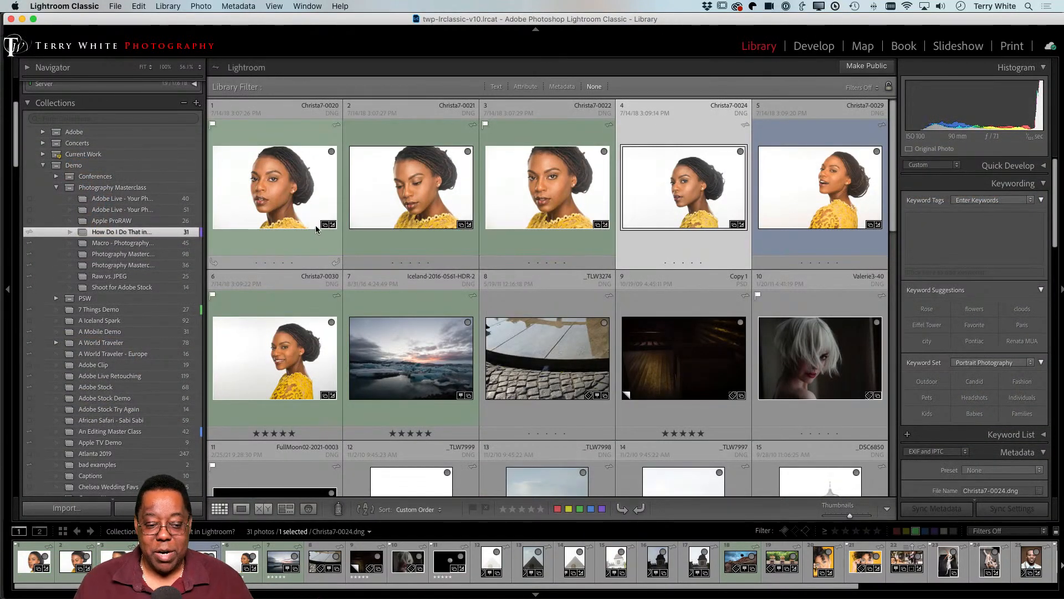
key("Tab")
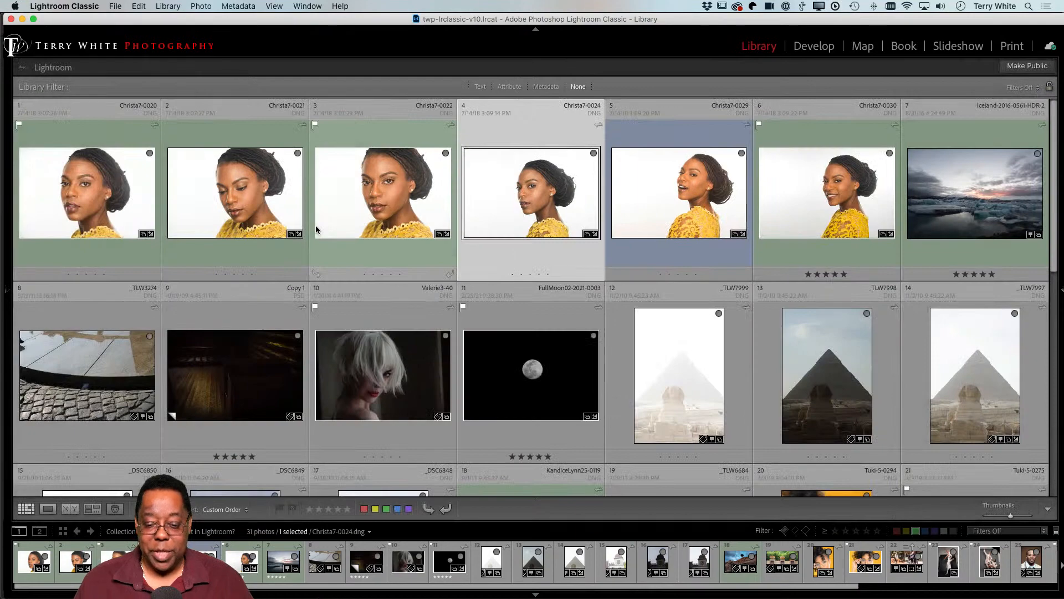
key("Tab")
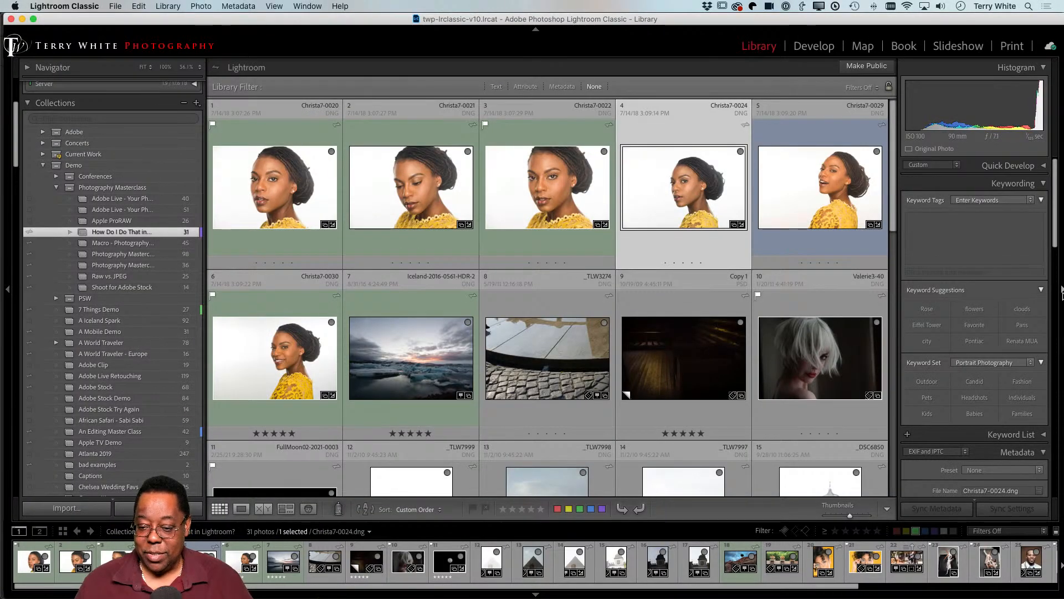
- Hide and restore the Histogram and Keywording side panel, the module picker and the filmstrip individually
left_click(1060, 290)
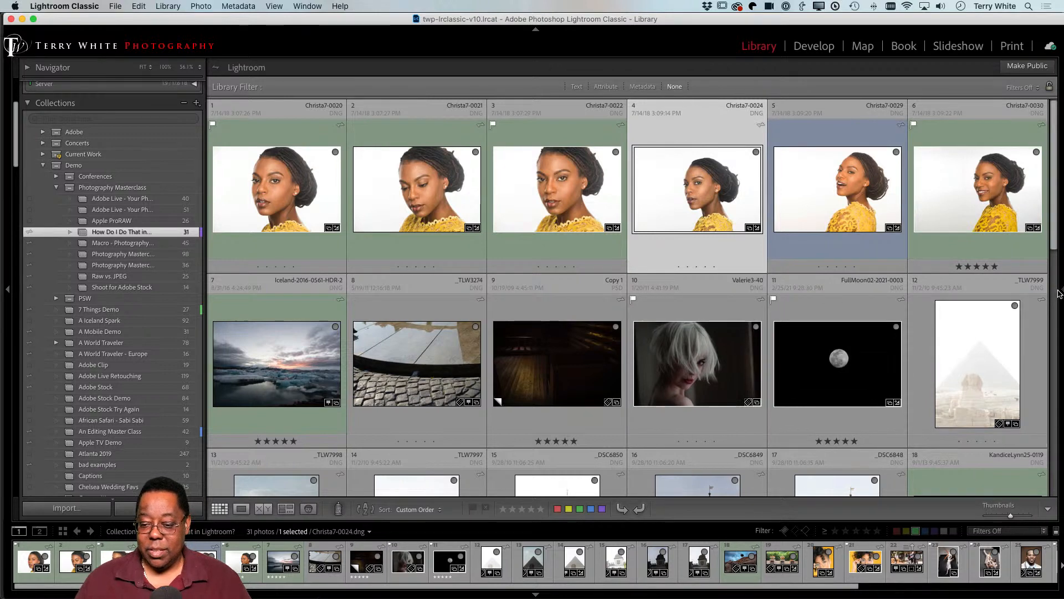
mouse_move(1063, 292)
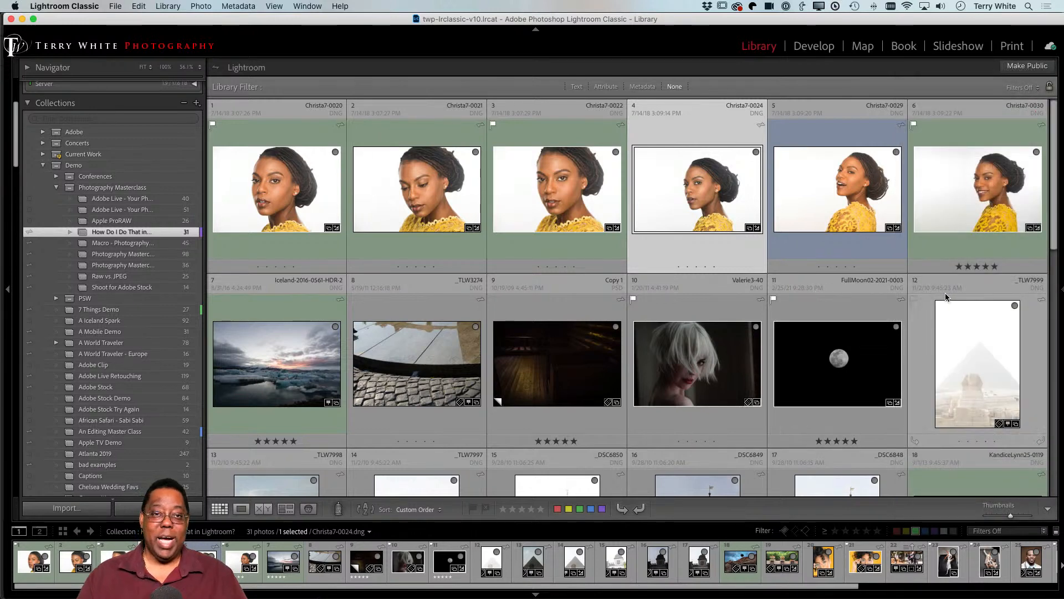
left_click(1061, 290)
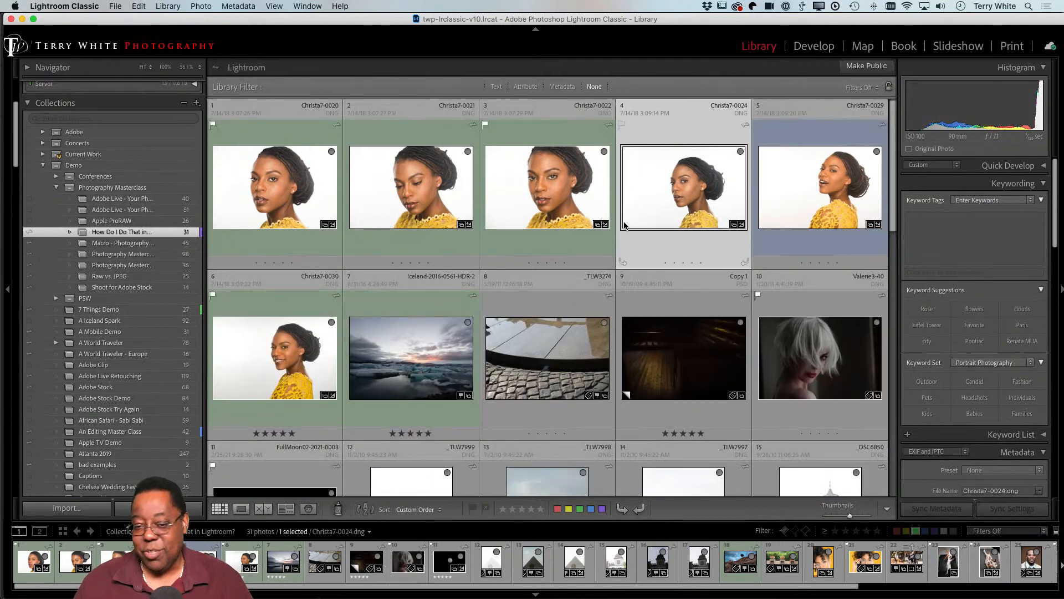
left_click(536, 30)
left_click(536, 31)
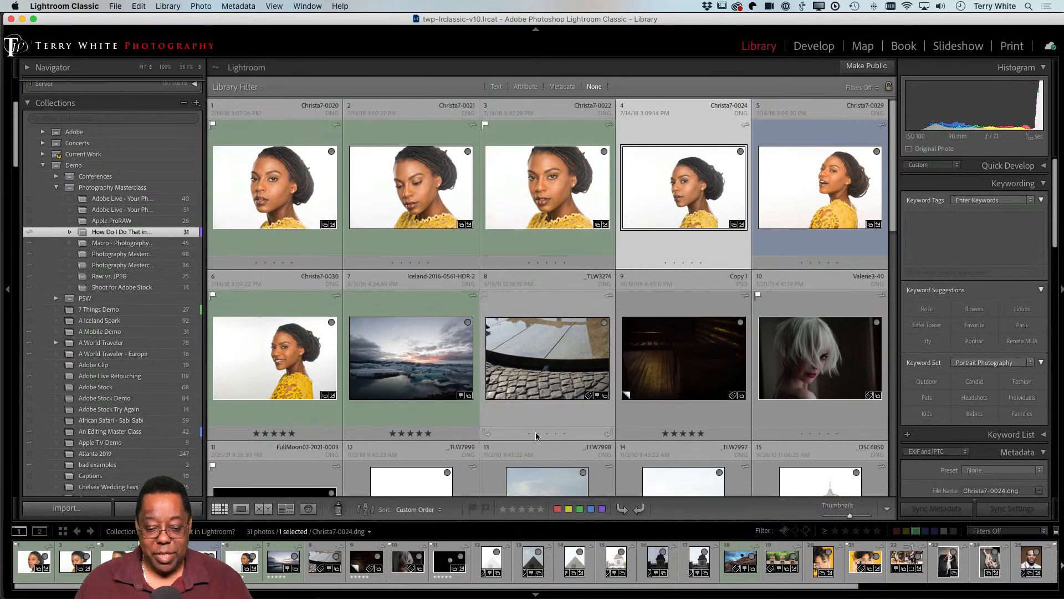
left_click(536, 595)
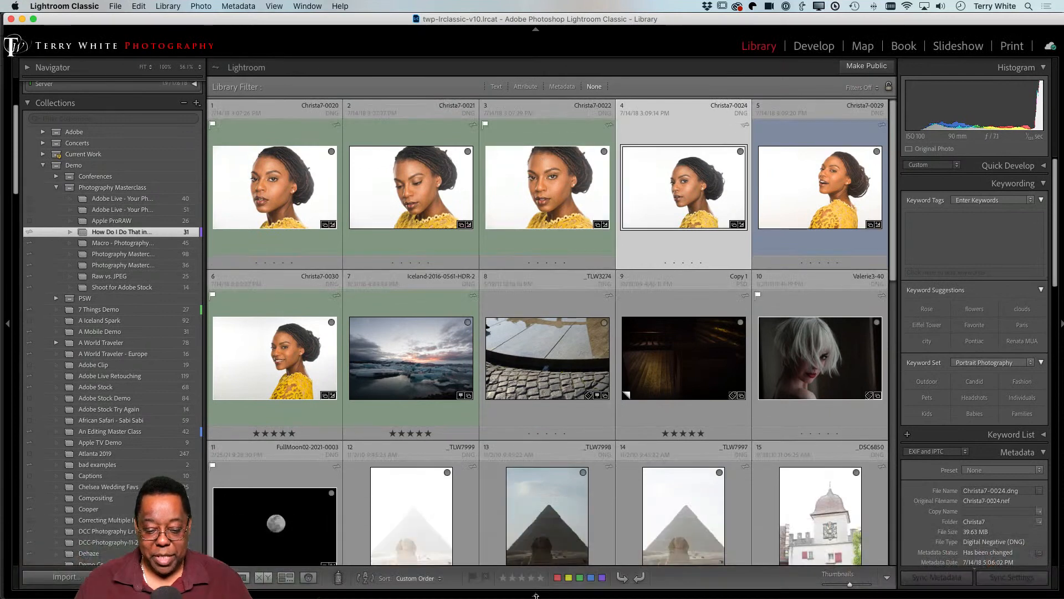
left_click(535, 594)
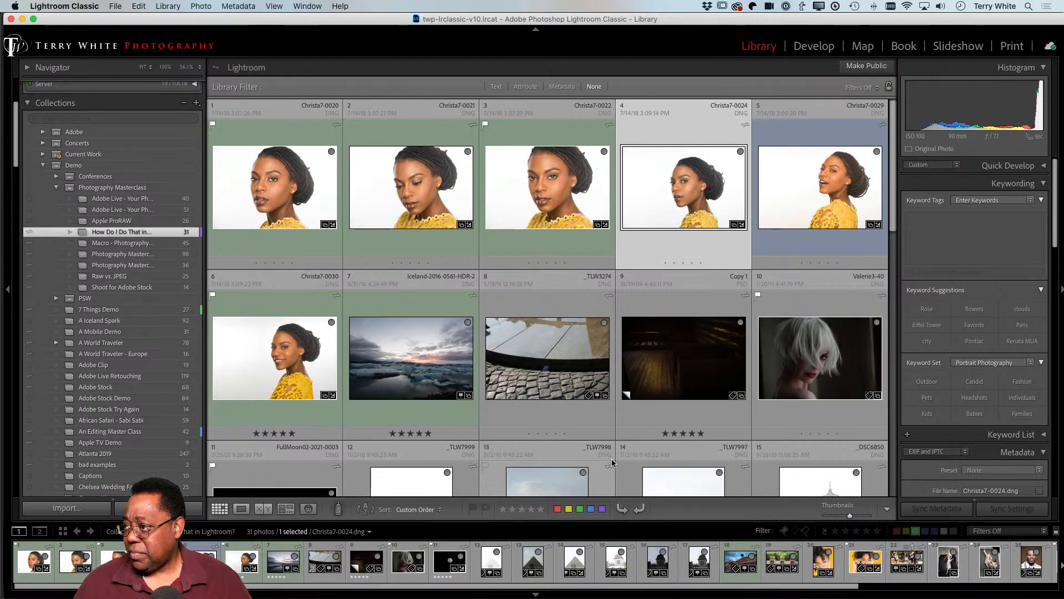
- Open the Iceland-2016-0561-HDR-2 photo in the Loupe view
scroll(544, 394, "down", 3)
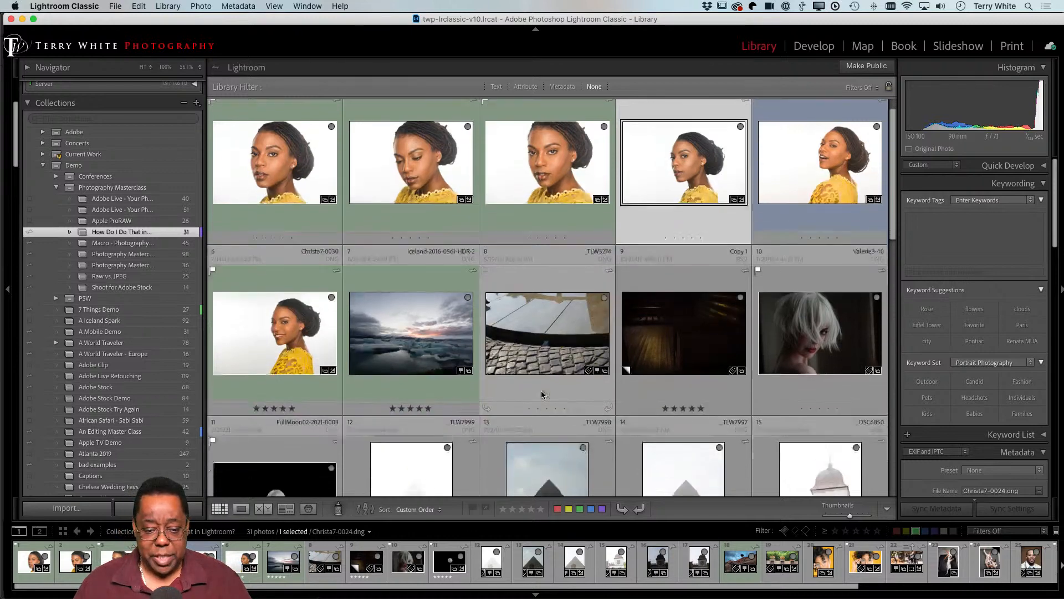
double_click(403, 298)
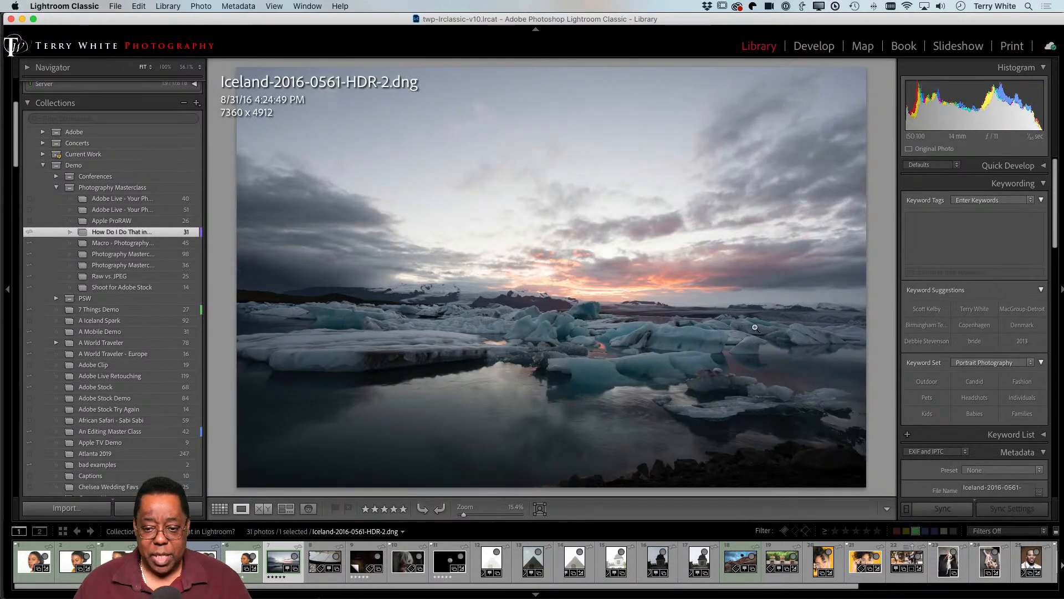
- Open the Iceland photo in the Develop module and set its Whites and Blacks automatically, one slider at a time
left_click(825, 47)
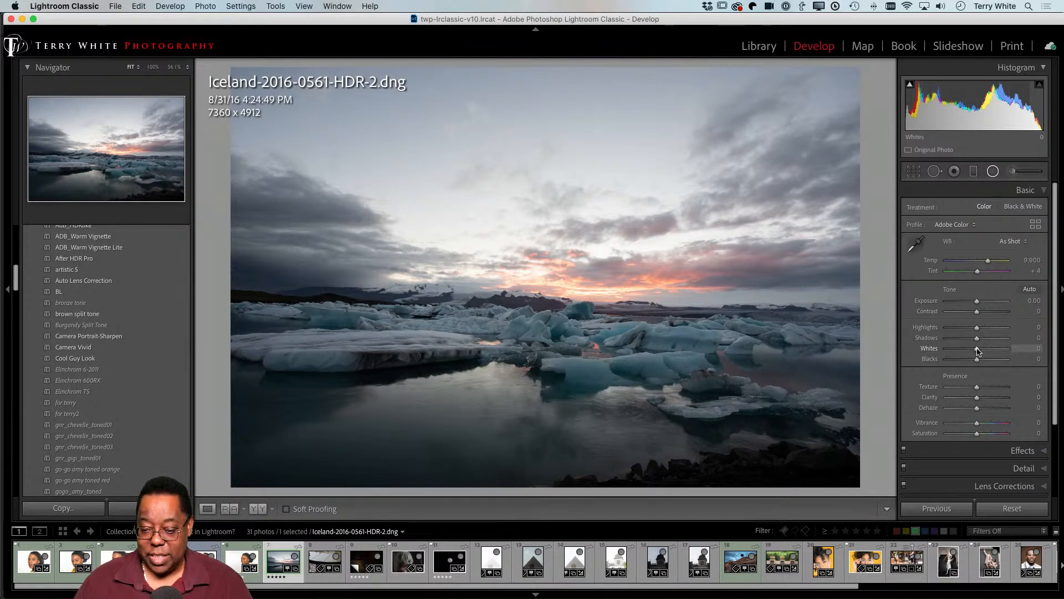
double_click(977, 351, "shift")
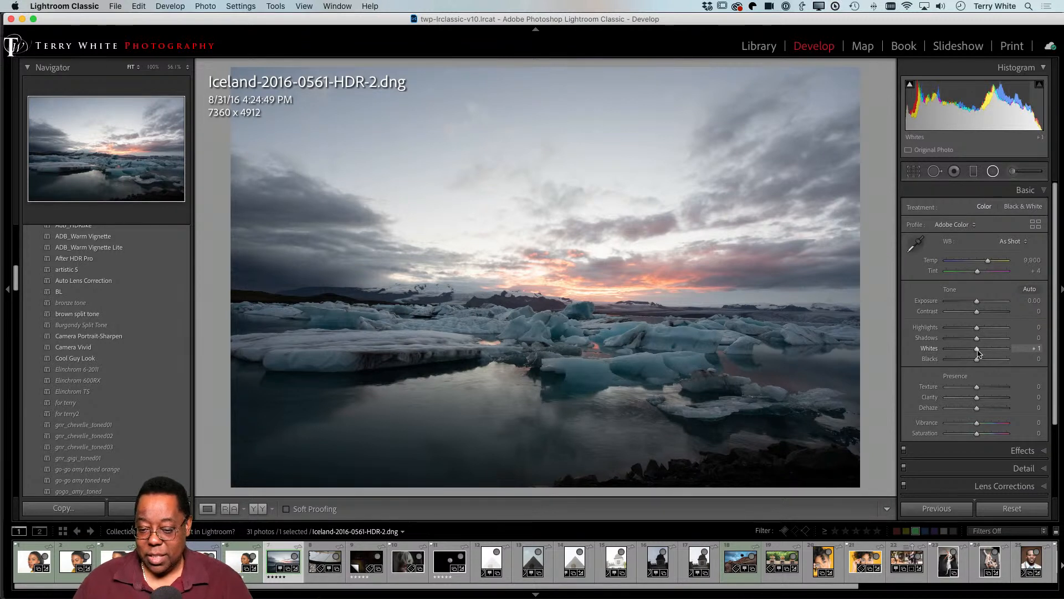
double_click(976, 361, "shift")
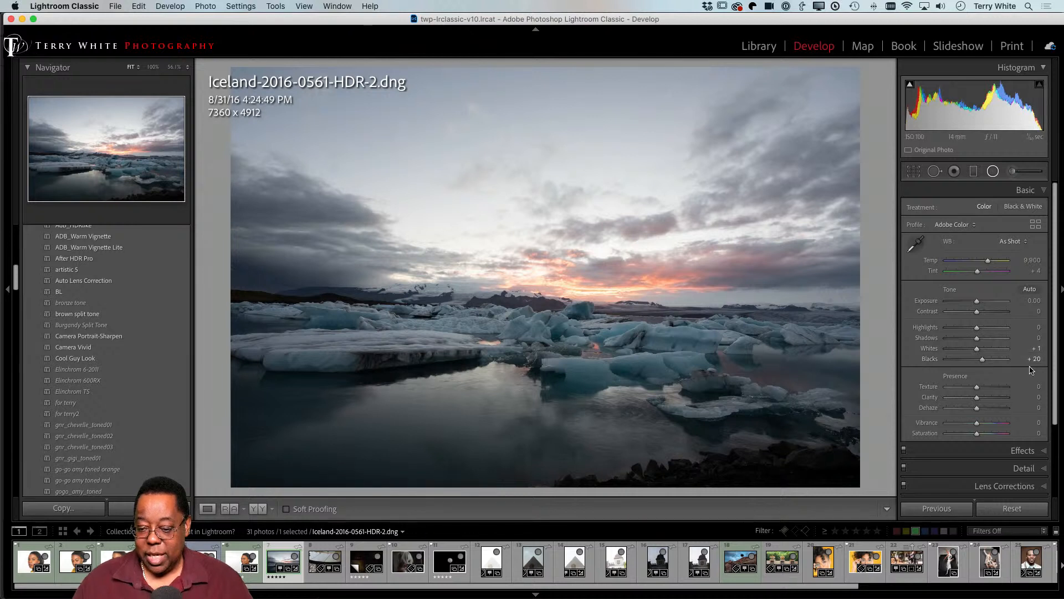
key("alt")
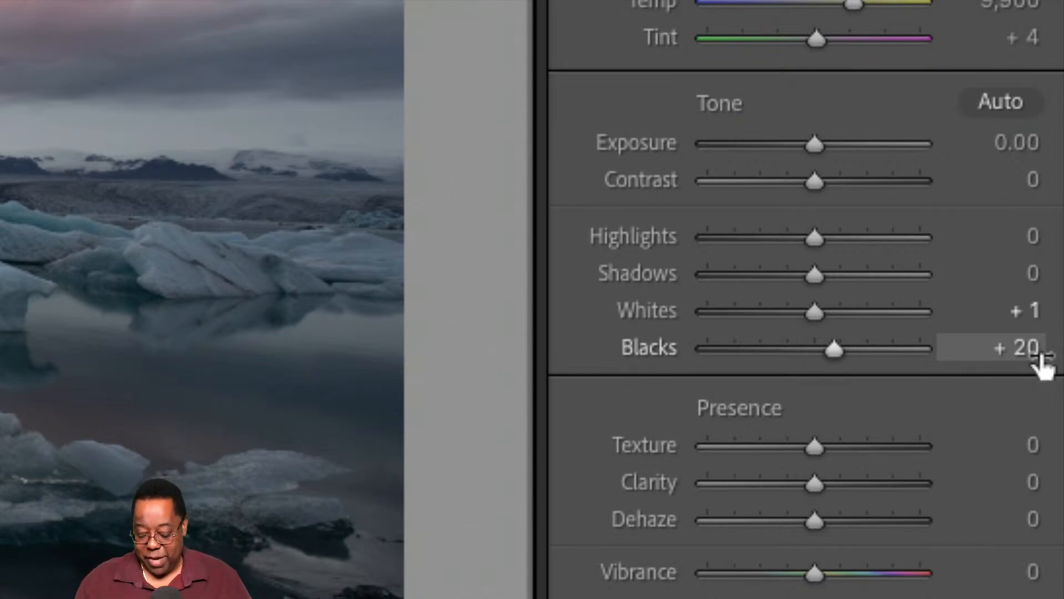
key("alt+super+8")
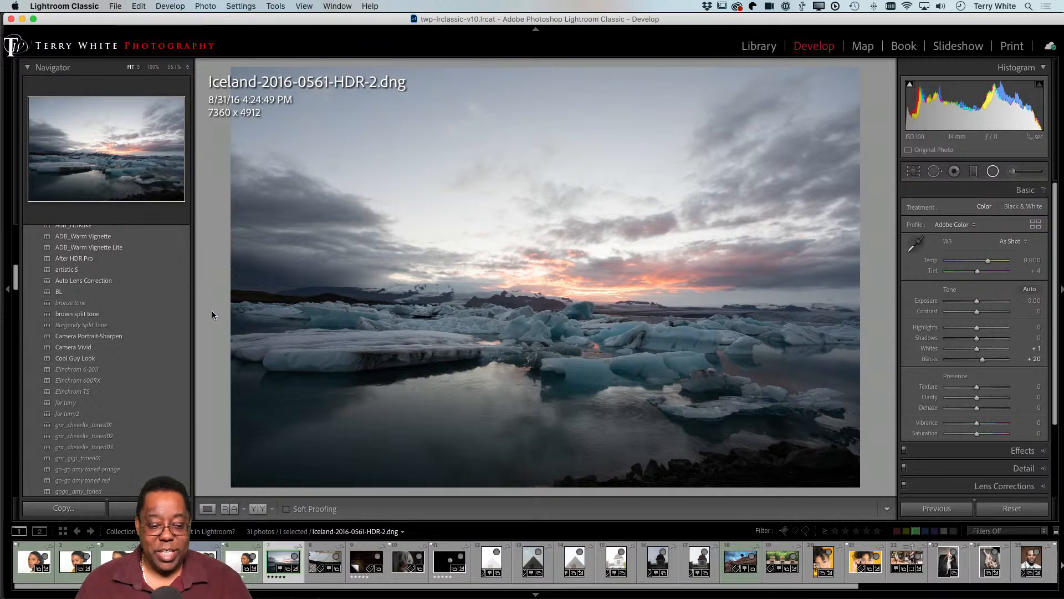
- Change the background color around the photo to Black, try White, and set it back to Black
right_click(213, 255)
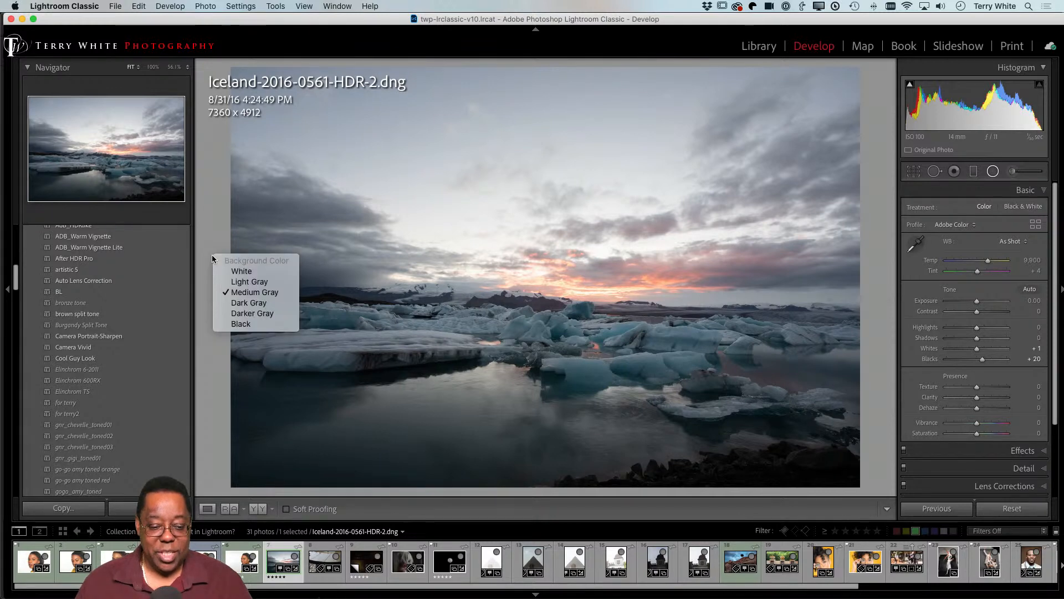
left_click(240, 323)
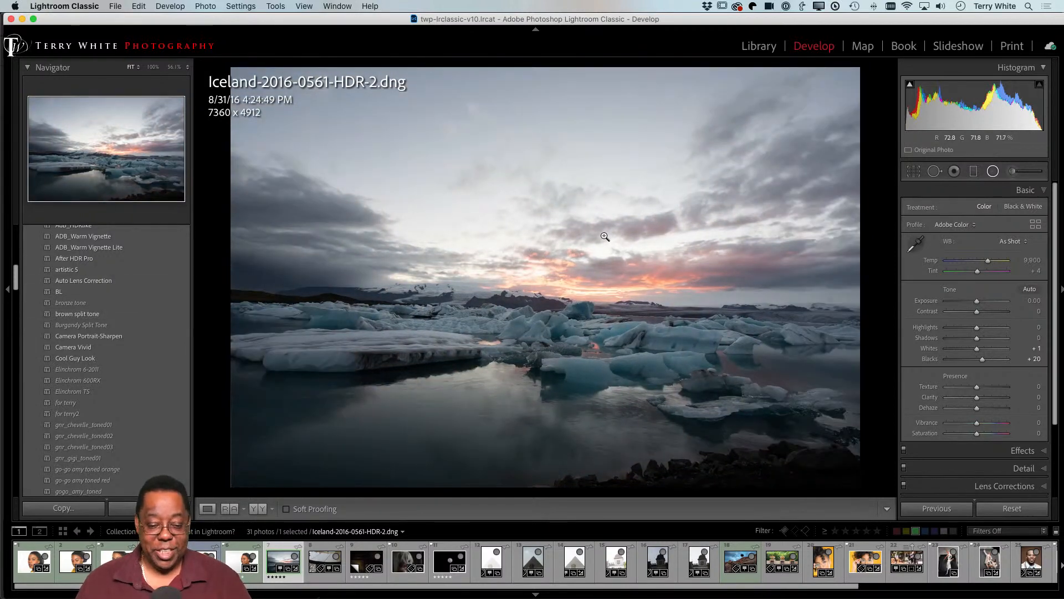
right_click(208, 265)
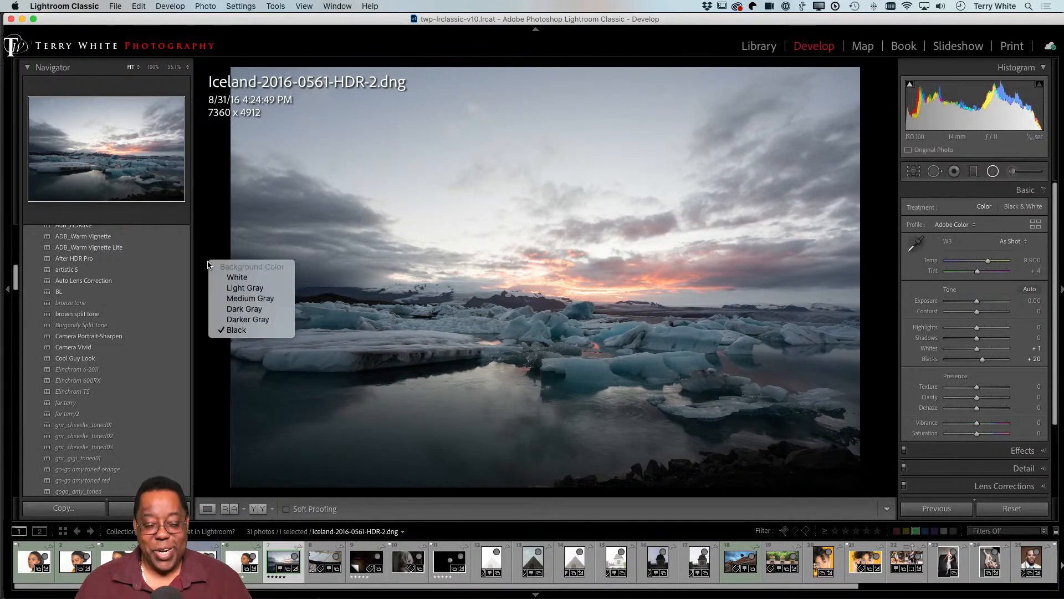
left_click(263, 278)
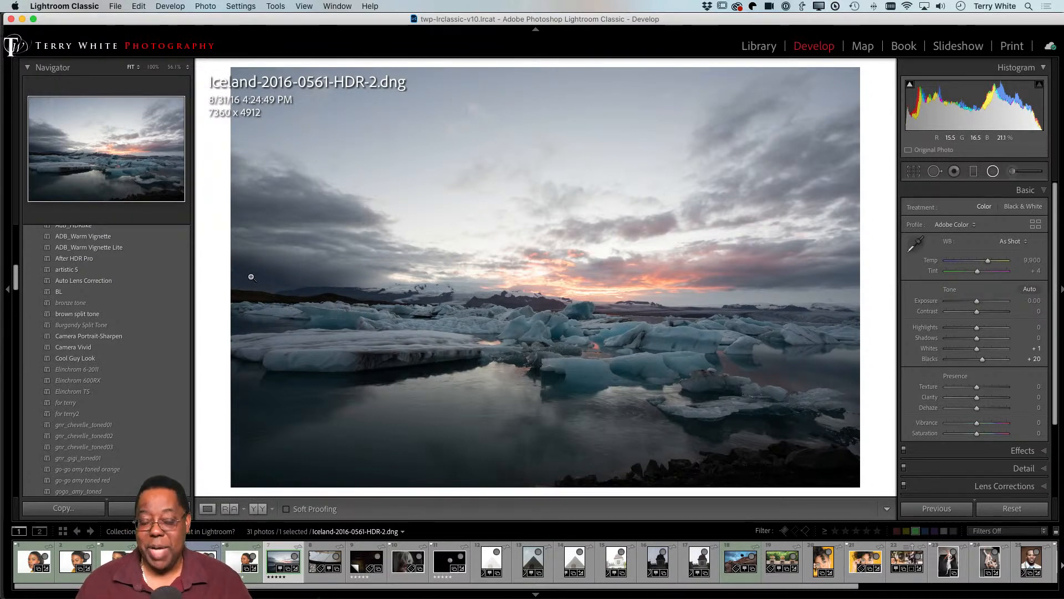
right_click(216, 272)
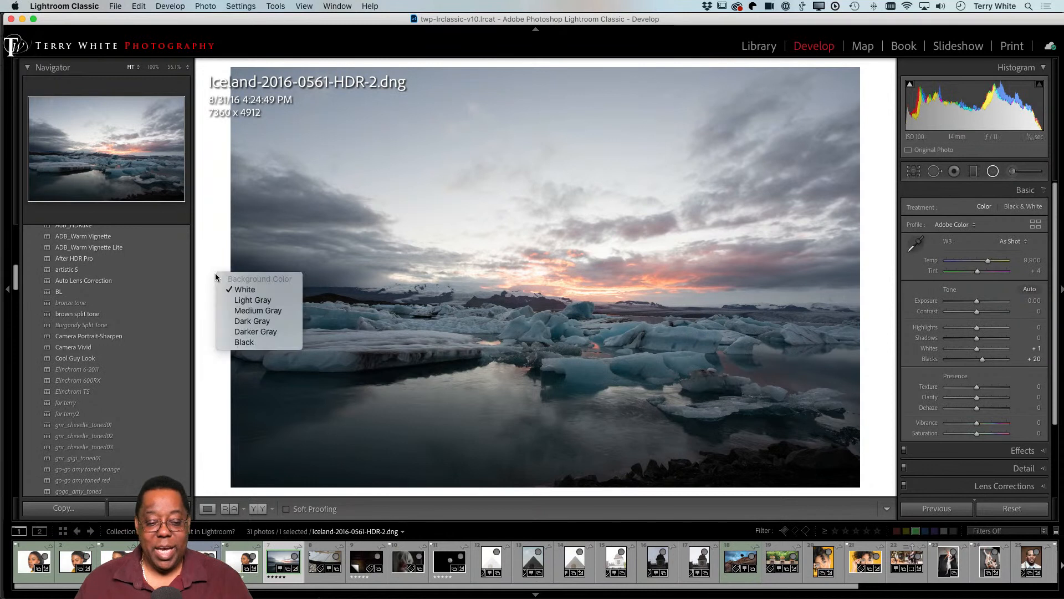
left_click(255, 342)
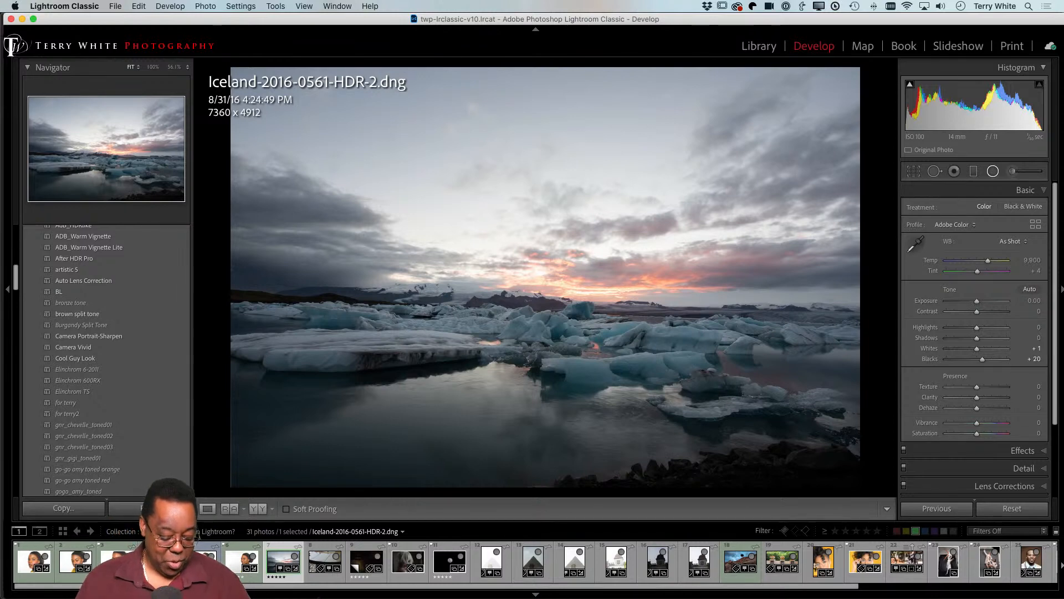
- Return to the Library grid and select the first six photos, all portraits of the woman in yellow
key("g")
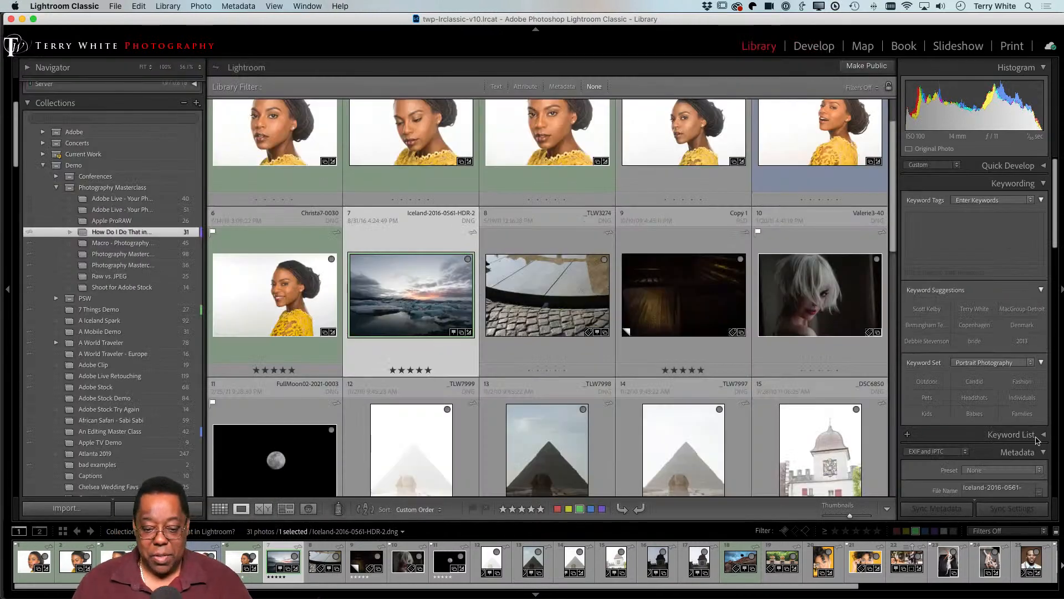
scroll(605, 292, "down", 10)
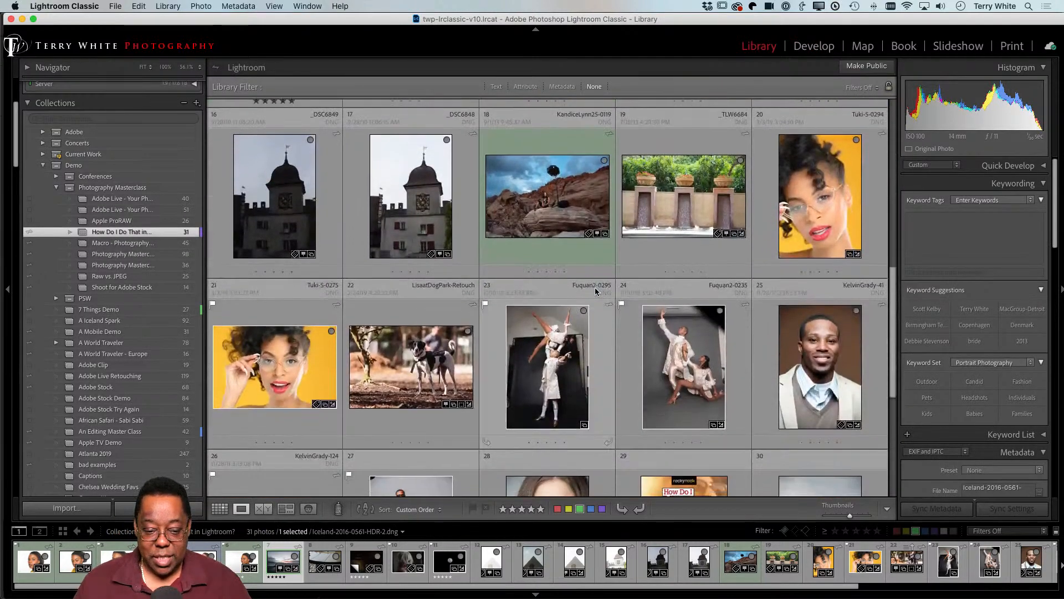
scroll(596, 291, "up", 12)
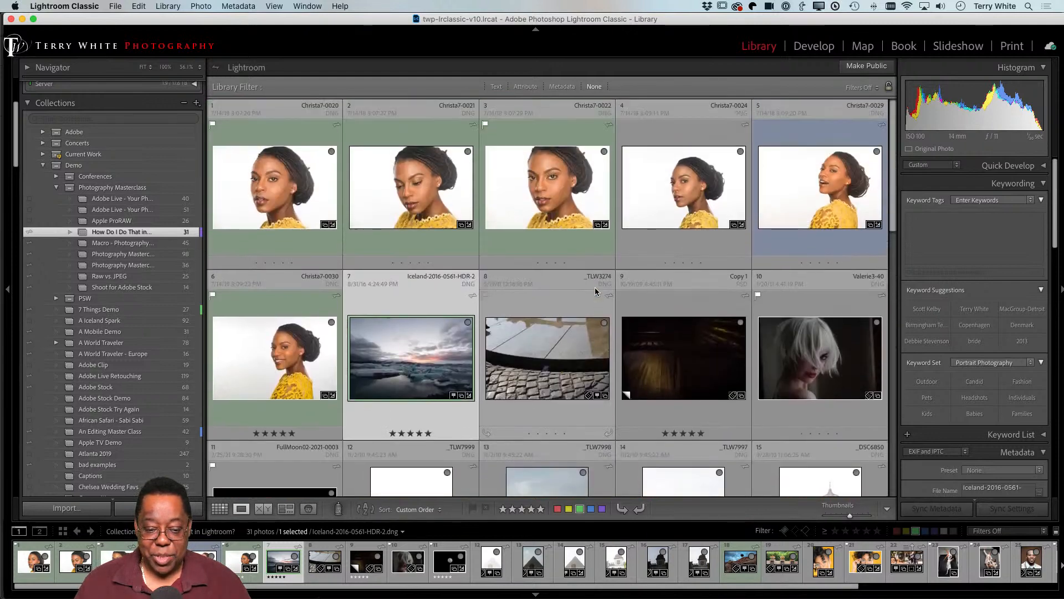
left_click(247, 207)
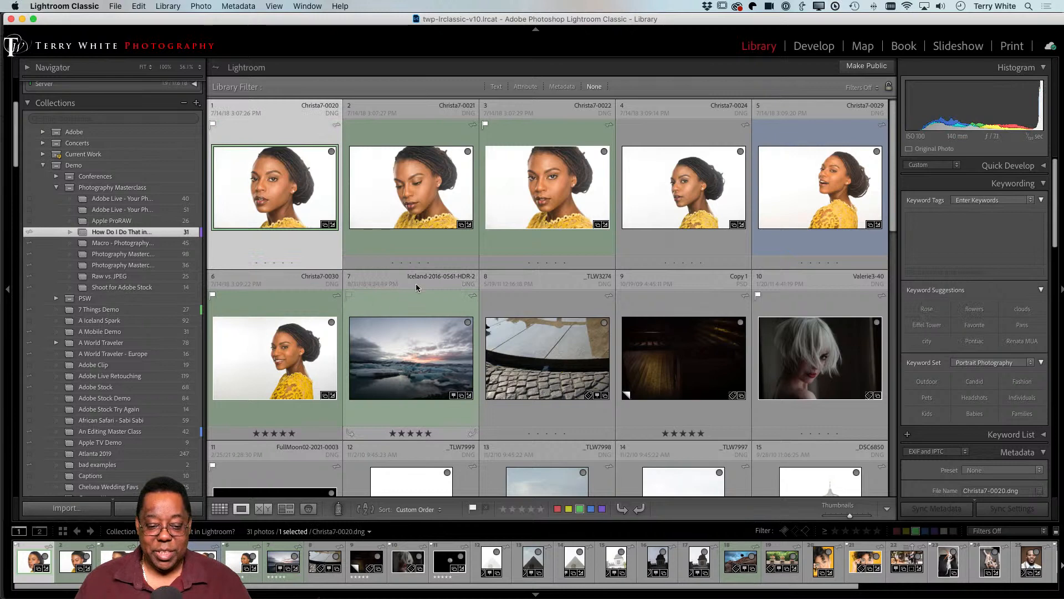
left_click(323, 341, "shift")
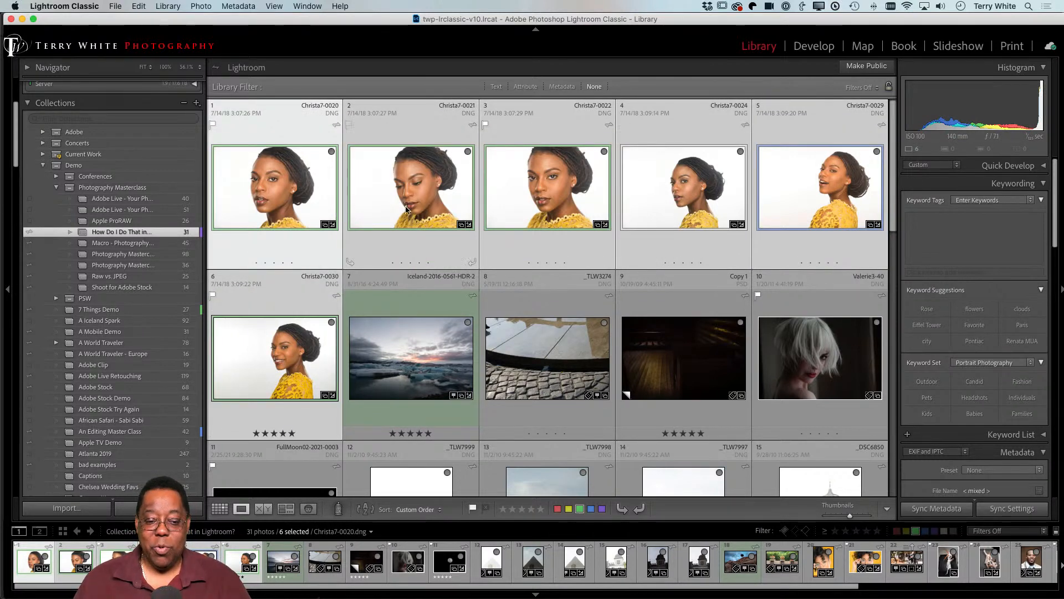
- Open the six selected portraits in the Develop module, and switch Auto Sync off and back on
left_click(818, 47)
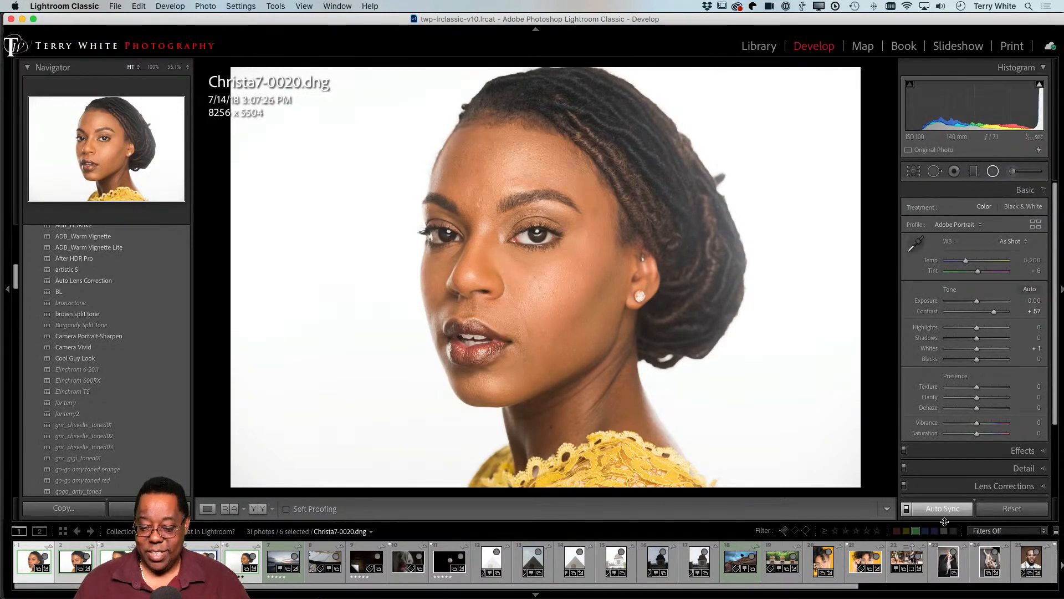
left_click(907, 509)
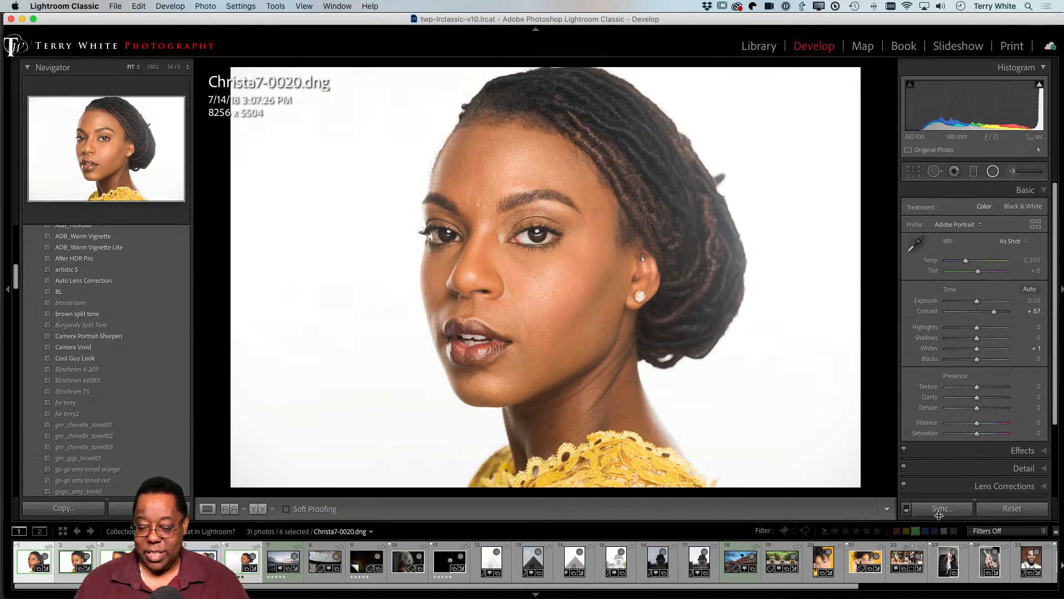
key("alt+super+8")
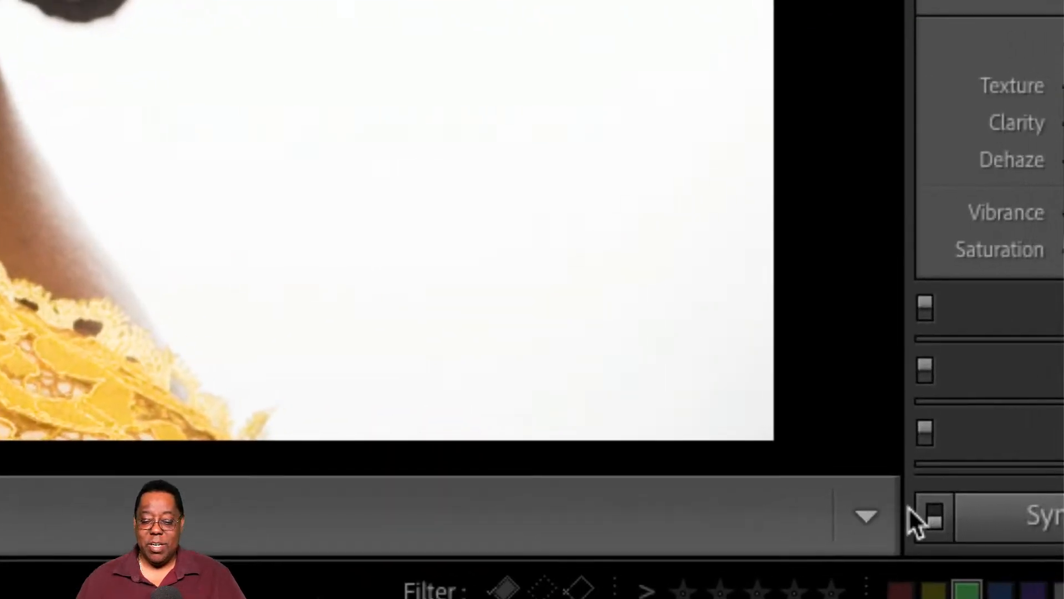
left_click(915, 513)
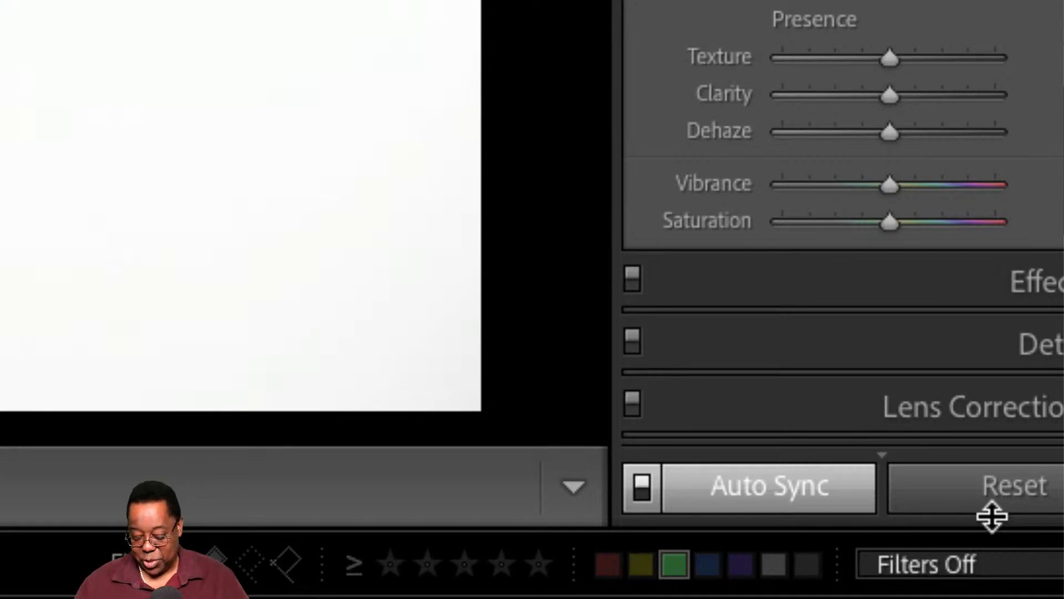
key("alt+super+8")
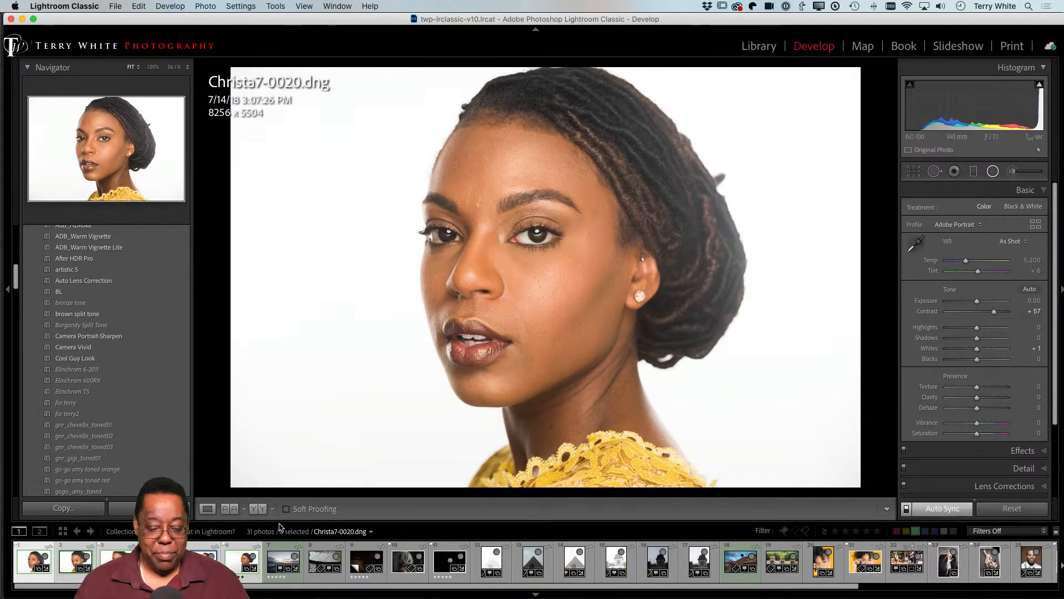
- Convert all six synced portraits to Black & White and check them in the Library grid
key("Right")
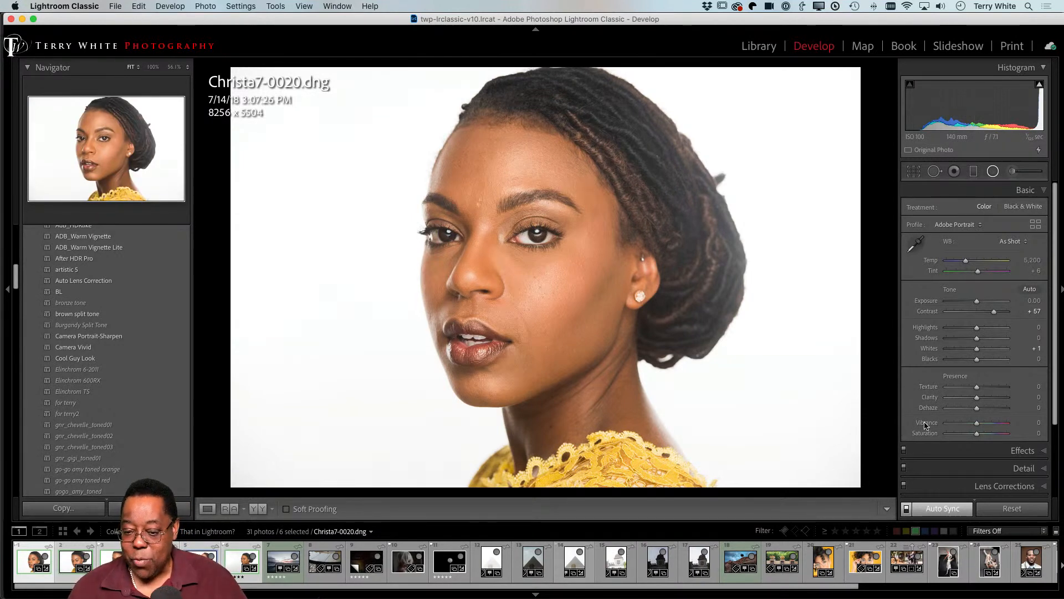
left_click(1022, 206)
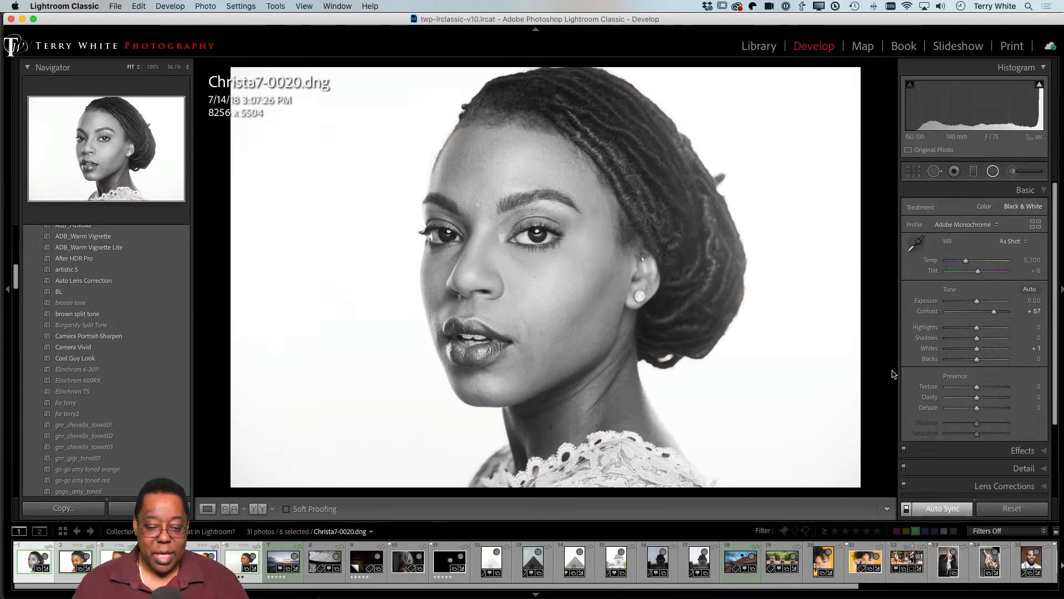
key("g")
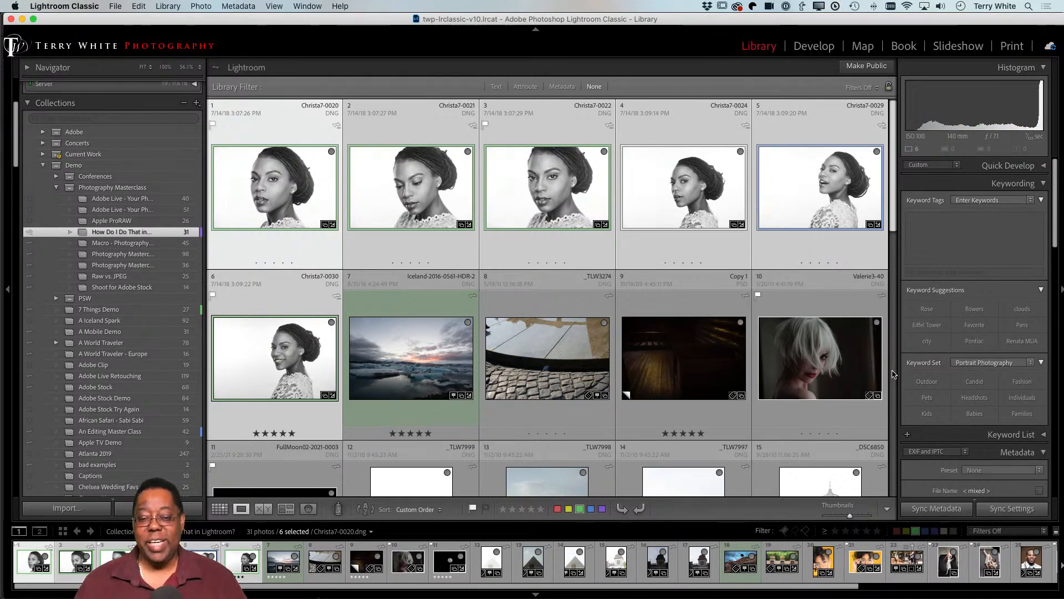
- Undo the black-and-white conversion from the Develop module and return to the Library grid
key("d")
key("super+z")
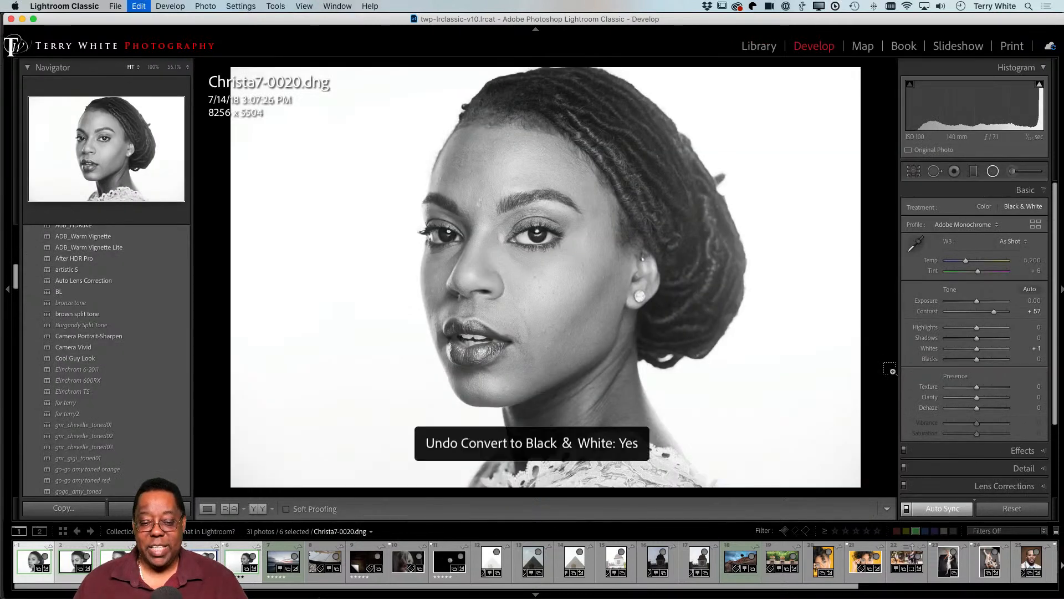
key("g")
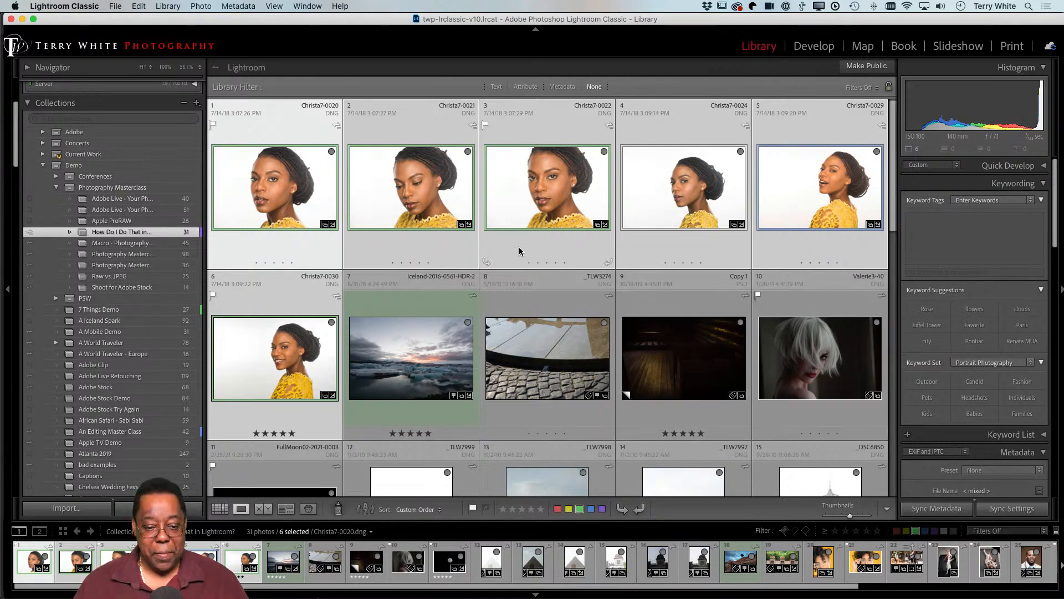
- Open only the second portrait in Develop, apply Auto tone, and raise its Exposure to −0.35
left_click(390, 244)
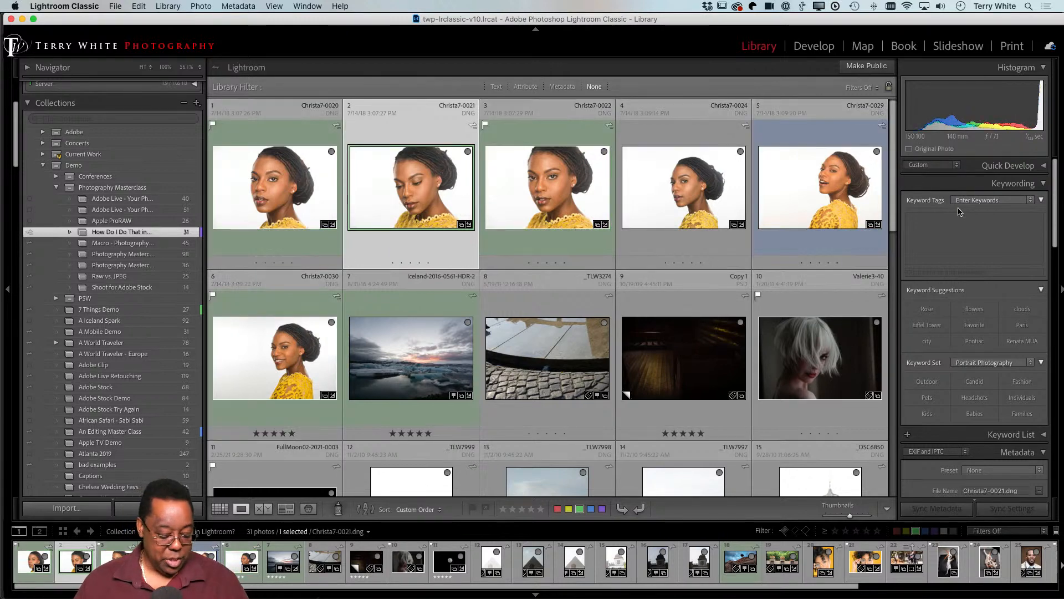
key("d")
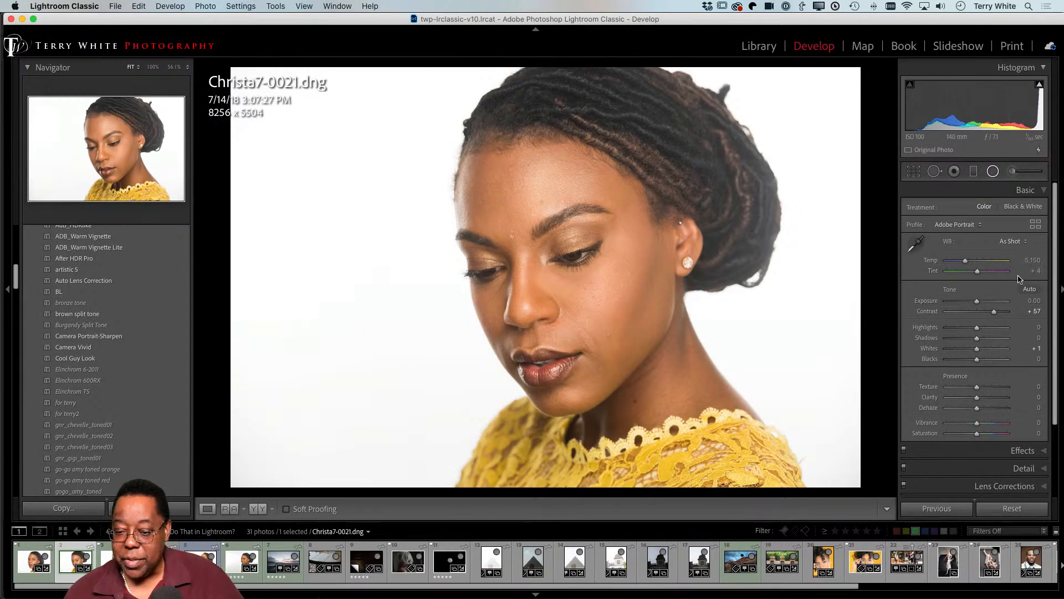
left_click(1029, 289)
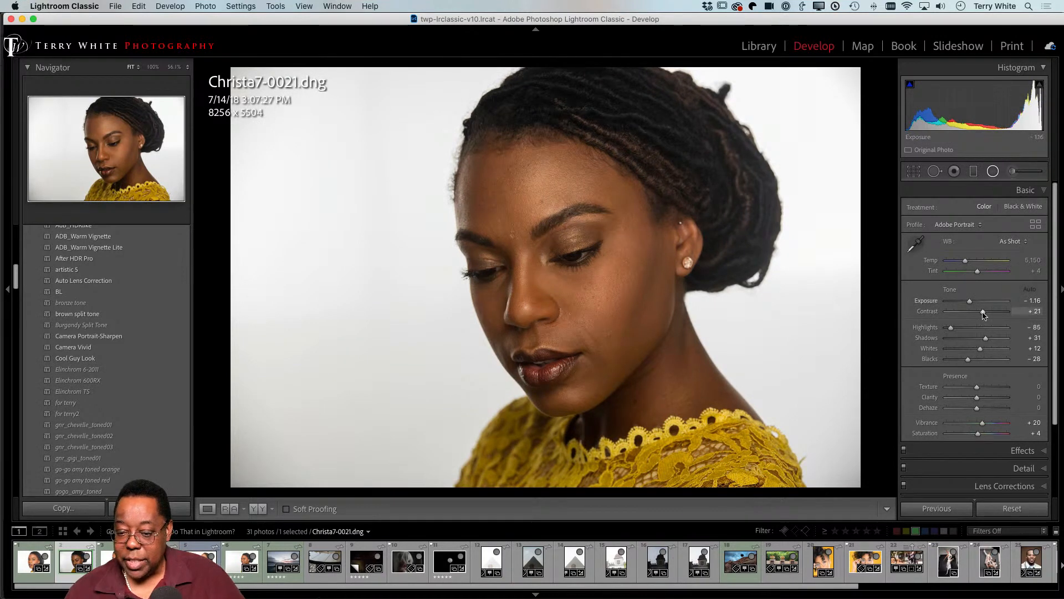
left_click_drag(971, 303, 975, 303)
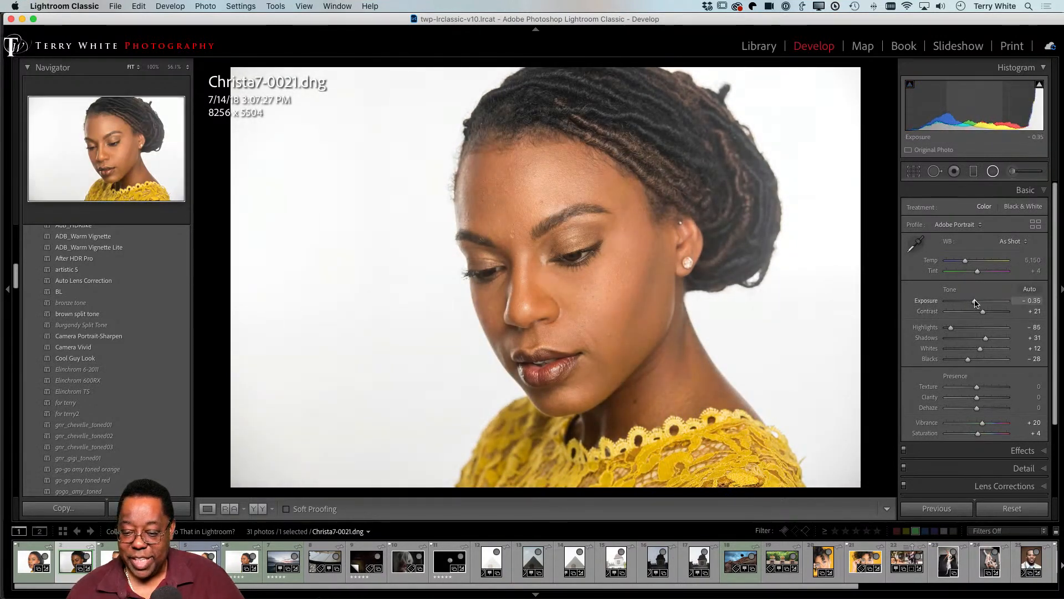
- Enable profile corrections for the second portrait in the Lens Corrections settings
scroll(978, 321, "down", 3)
left_click(1006, 392)
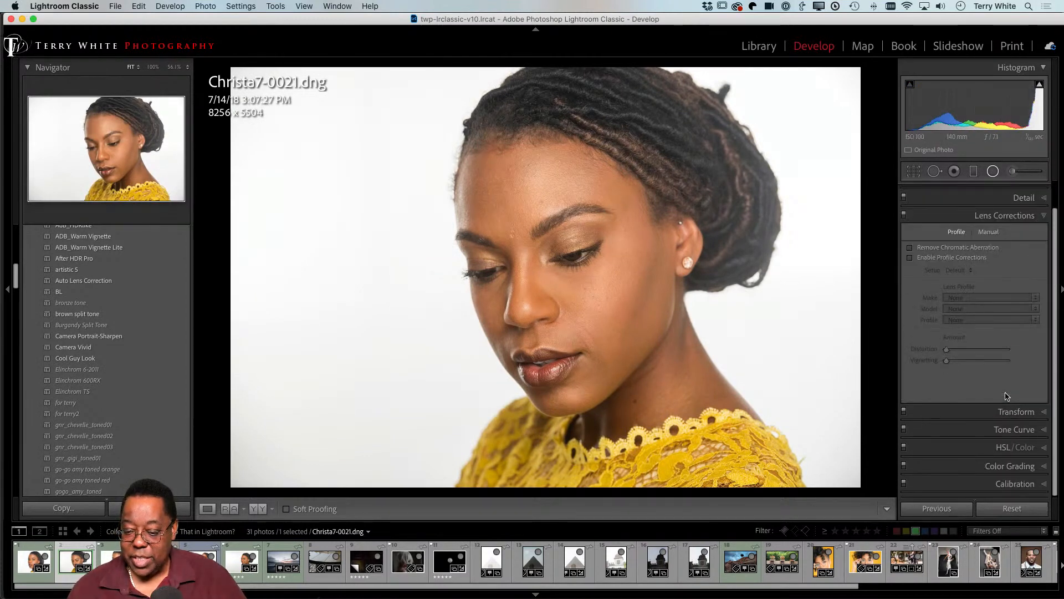
left_click(941, 258)
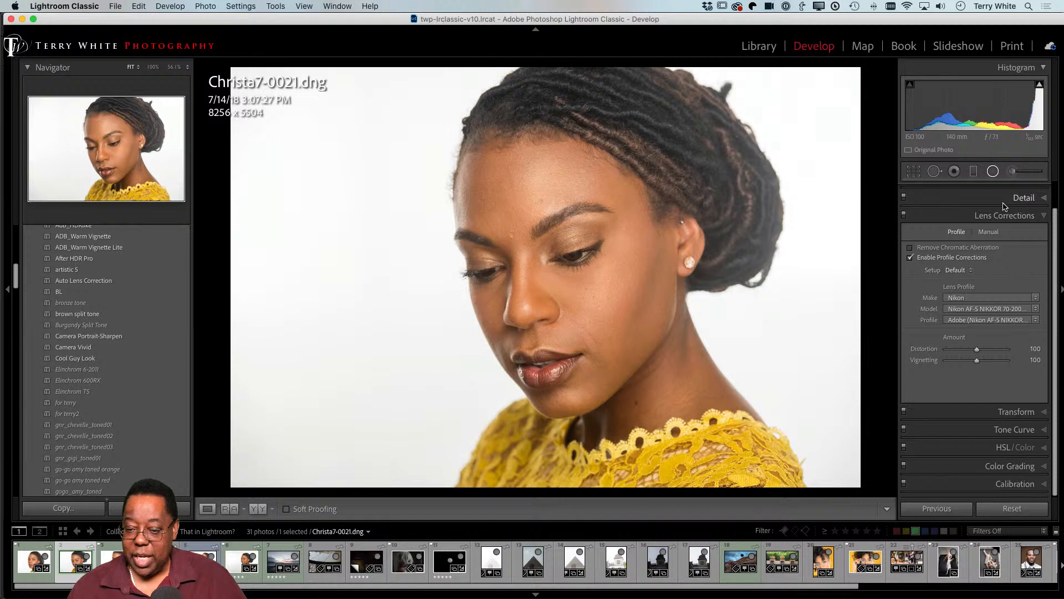
scroll(1005, 201, "up", 3)
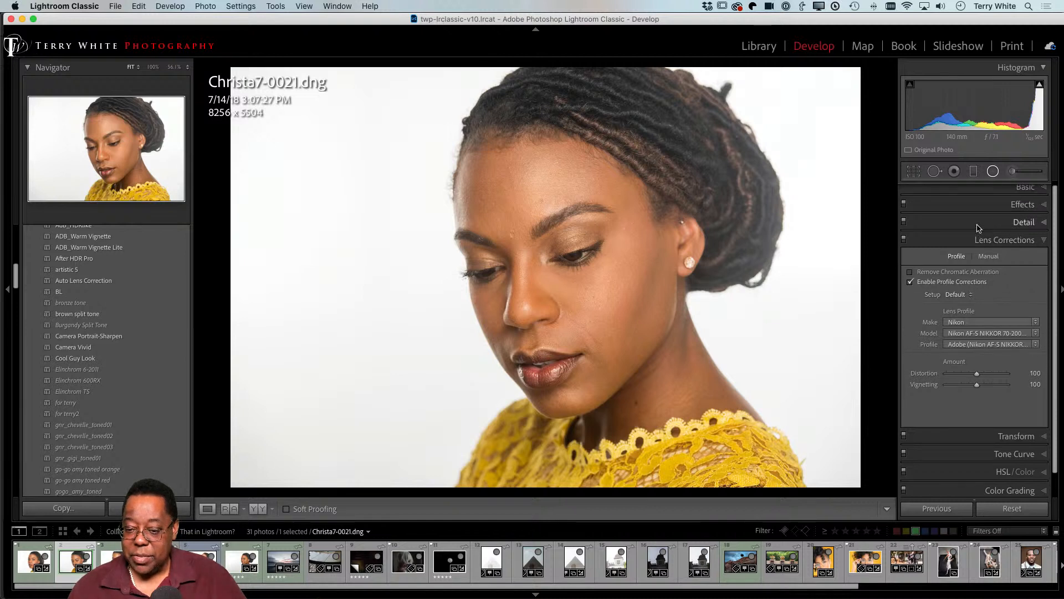
- Set the second portrait's white balance with the White Balance Selector, sampling a darker neutral area at the back edge of the hair
left_click(992, 191)
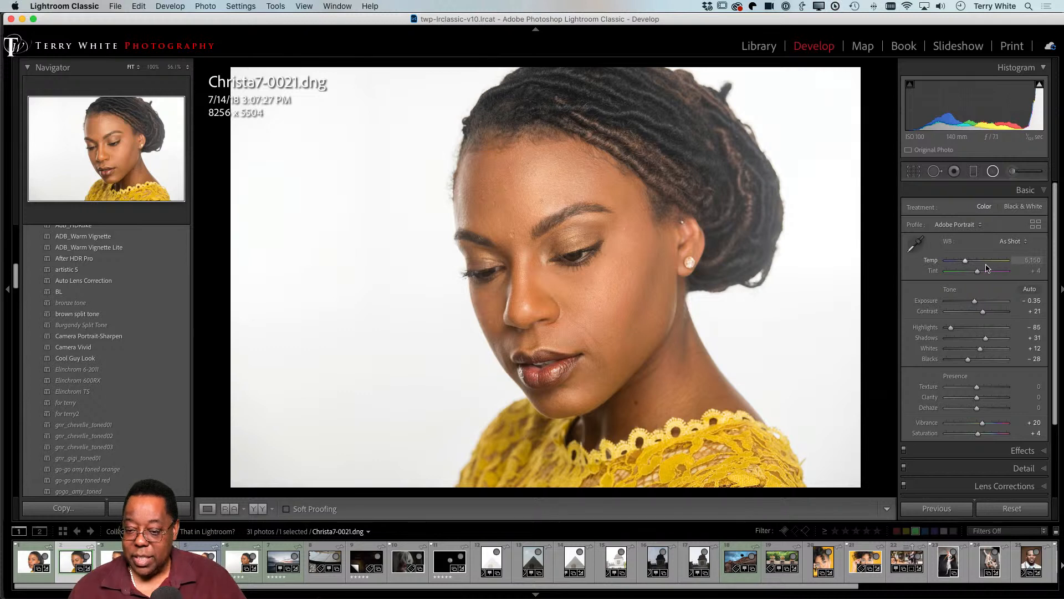
left_click(915, 243)
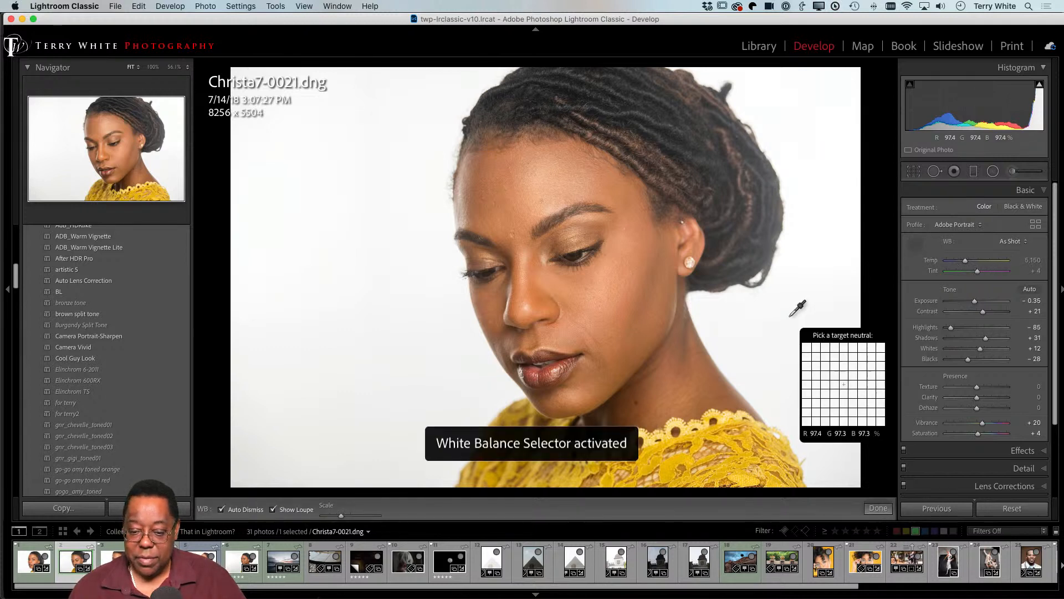
left_click(798, 318)
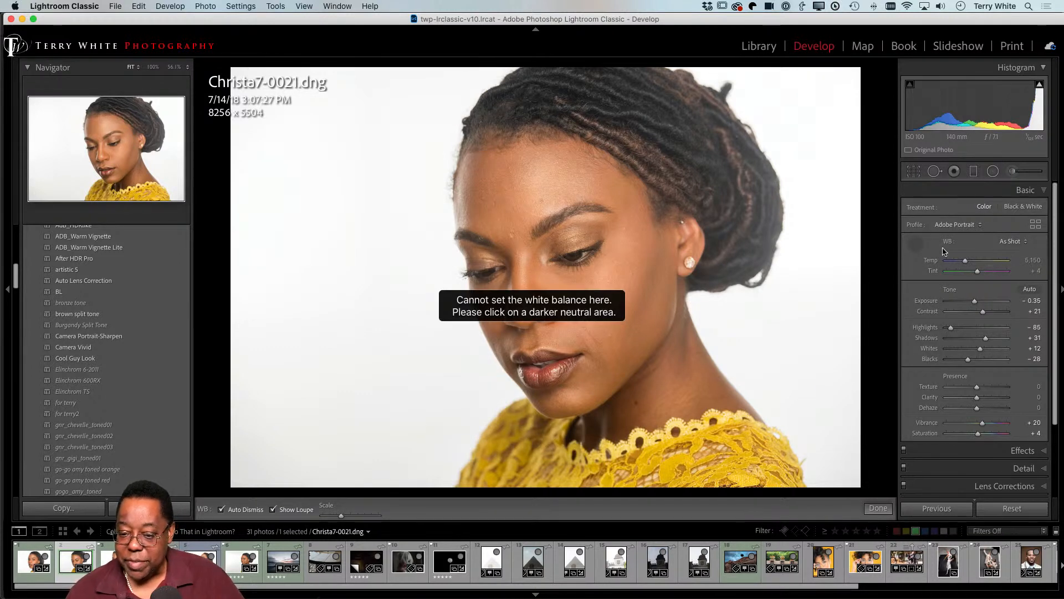
left_click(917, 241)
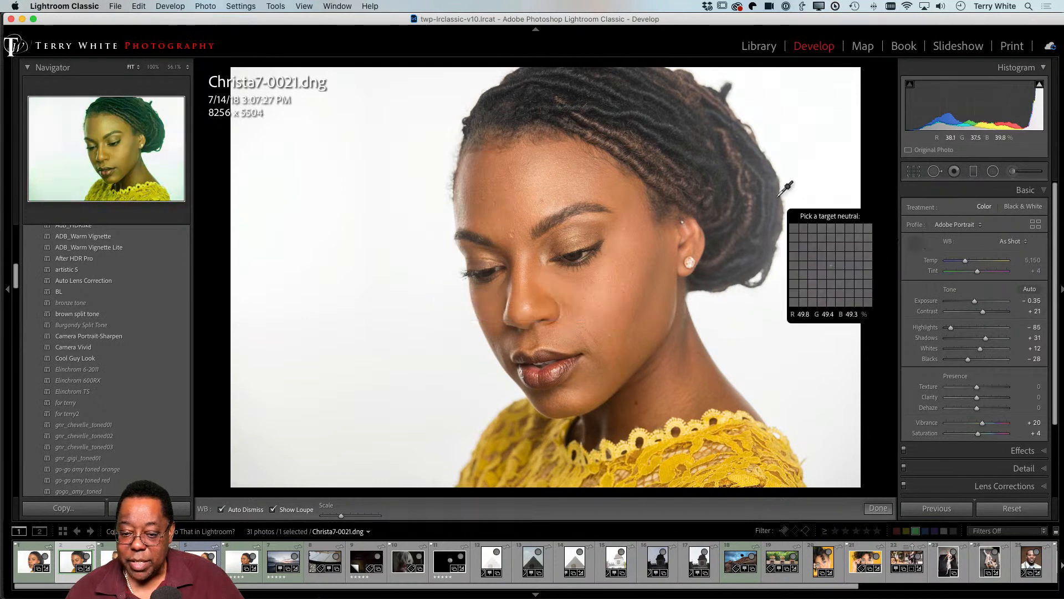
left_click(775, 194)
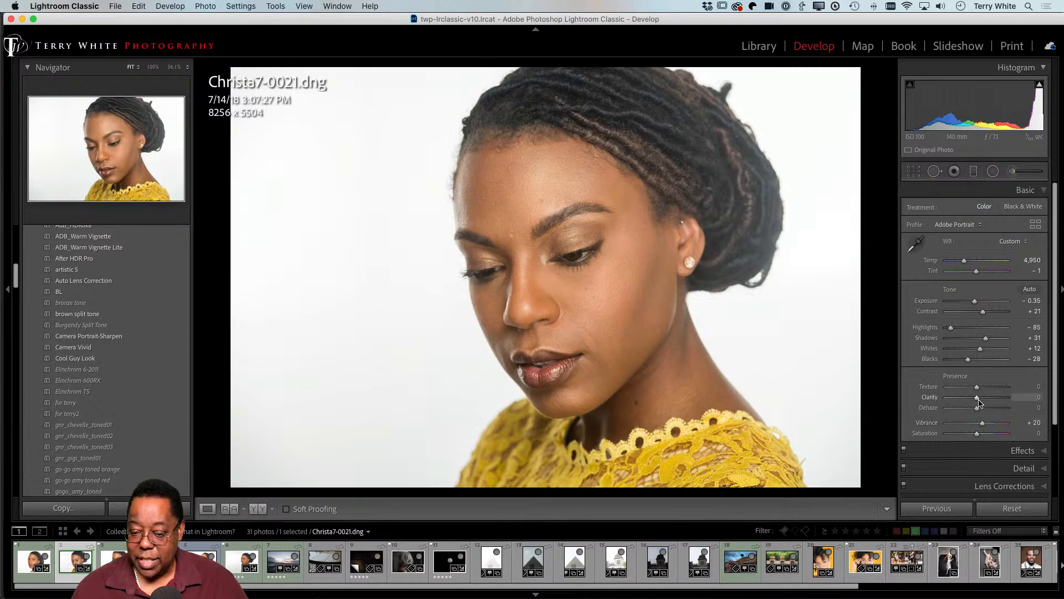
- Set the second portrait's sharpening Masking to 94 in the Detail settings, previewing the edge mask while adjusting
scroll(992, 413, "down", 3)
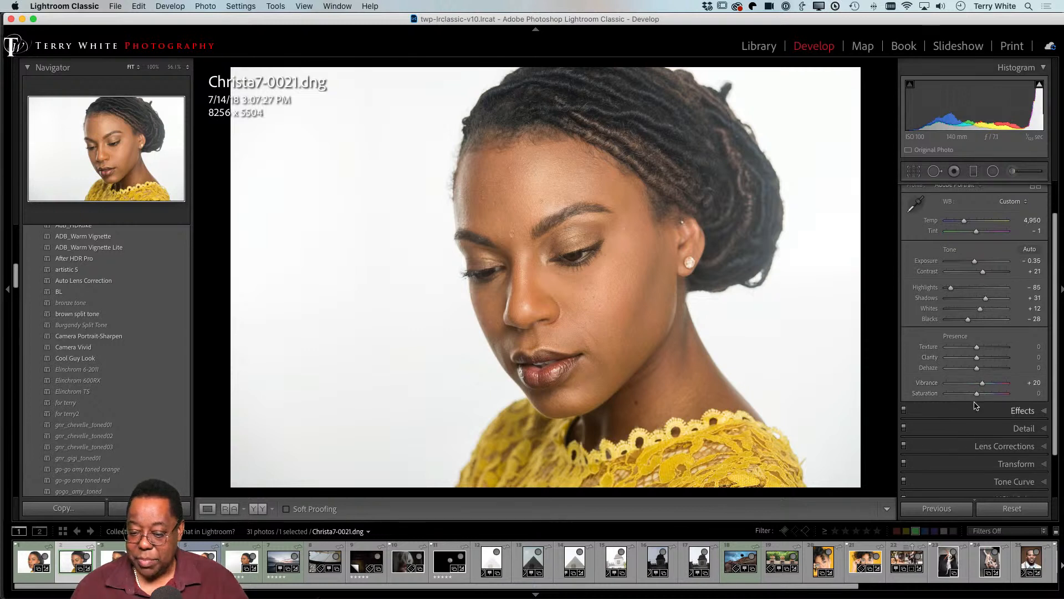
left_click(1009, 425)
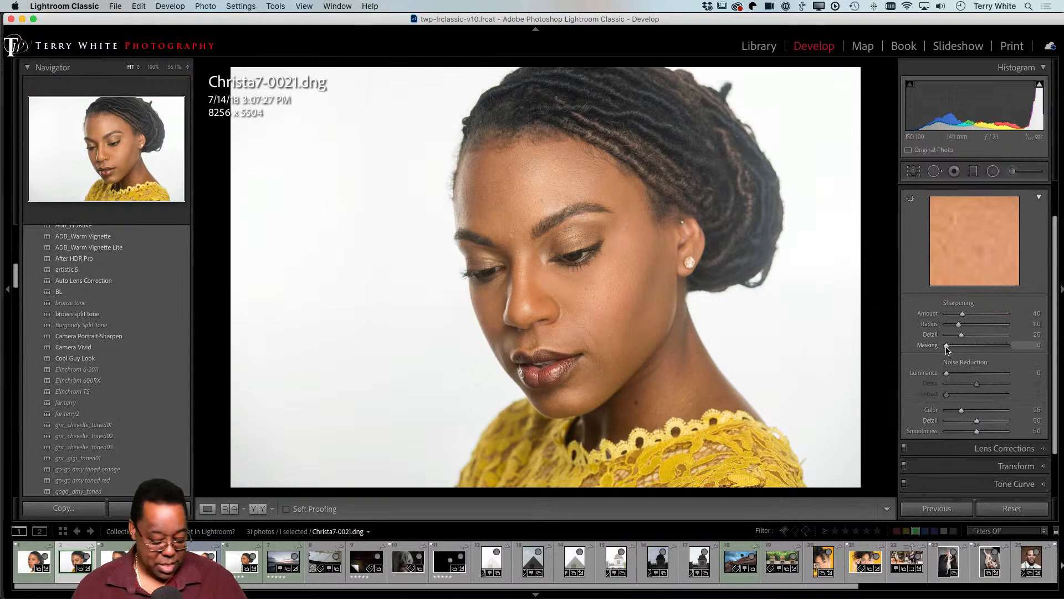
left_click_drag(947, 348, 1001, 348)
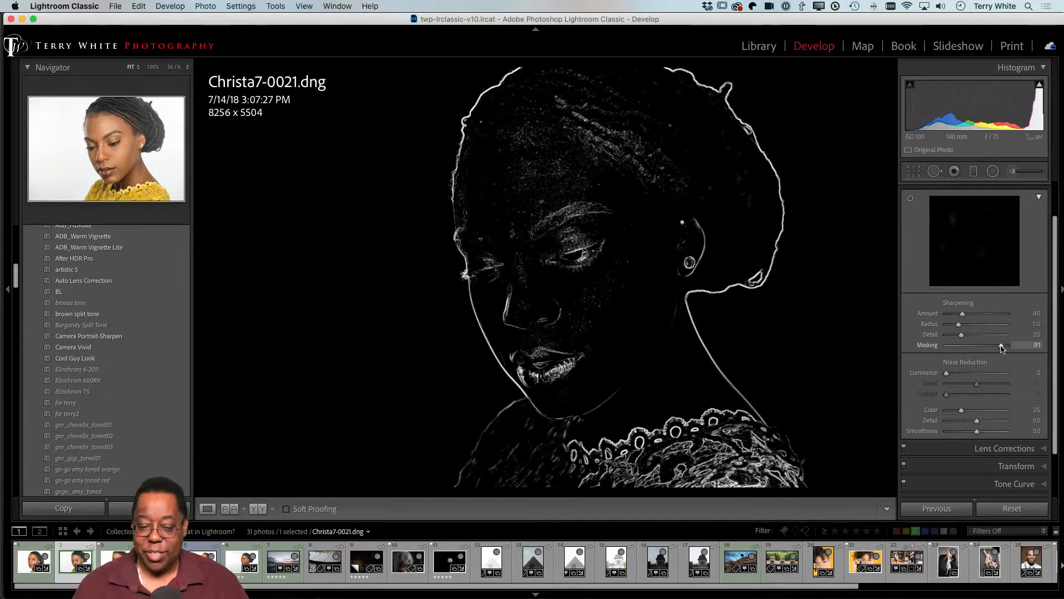
left_click_drag(1003, 348, 943, 352)
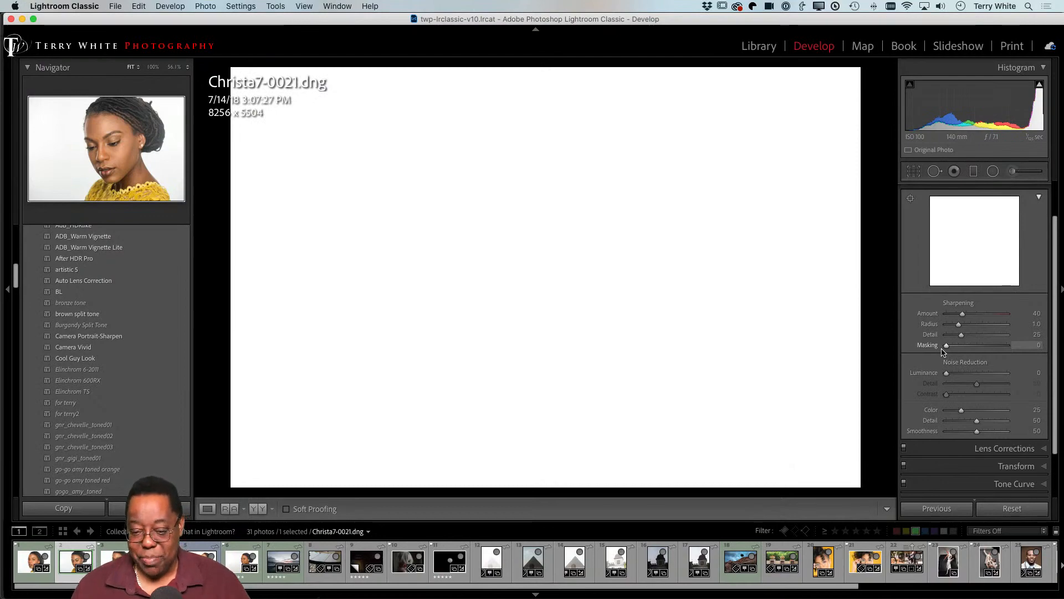
left_click_drag(942, 351, 1004, 347)
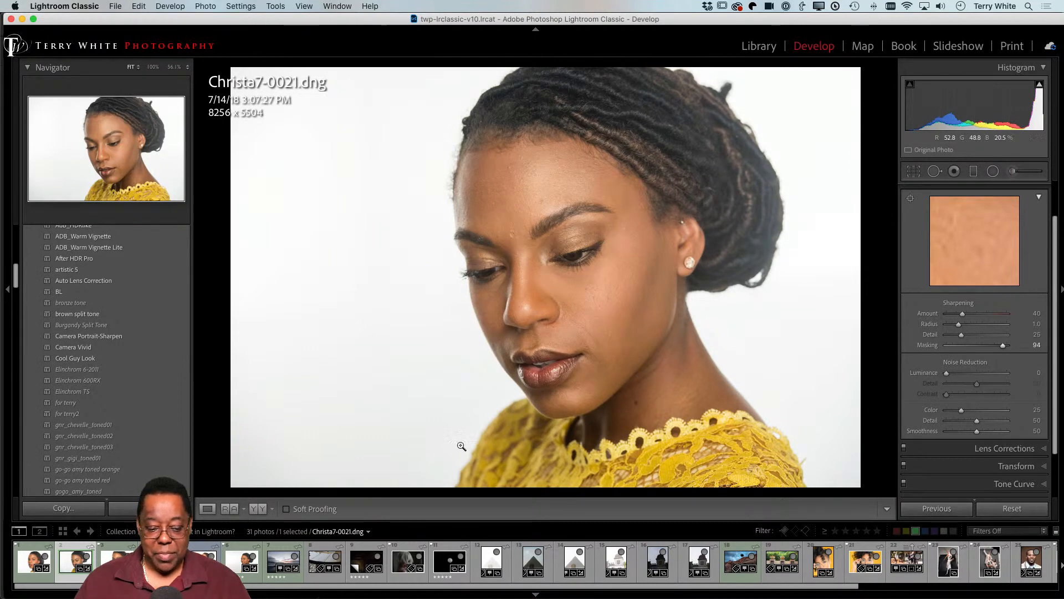
- Copy only the Sharpening settings from the second portrait
left_click(63, 515)
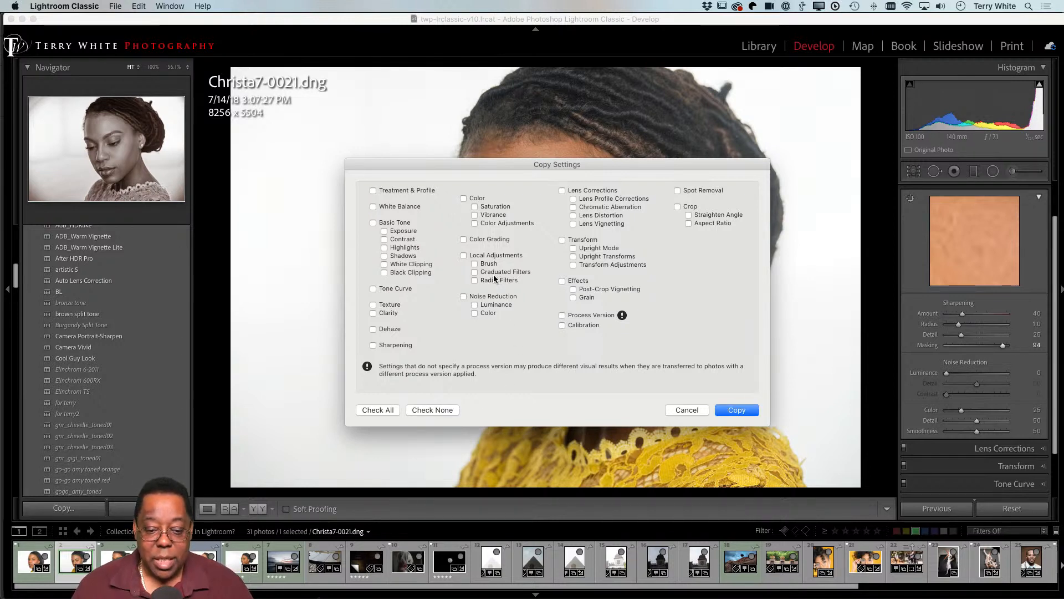
left_click(373, 346)
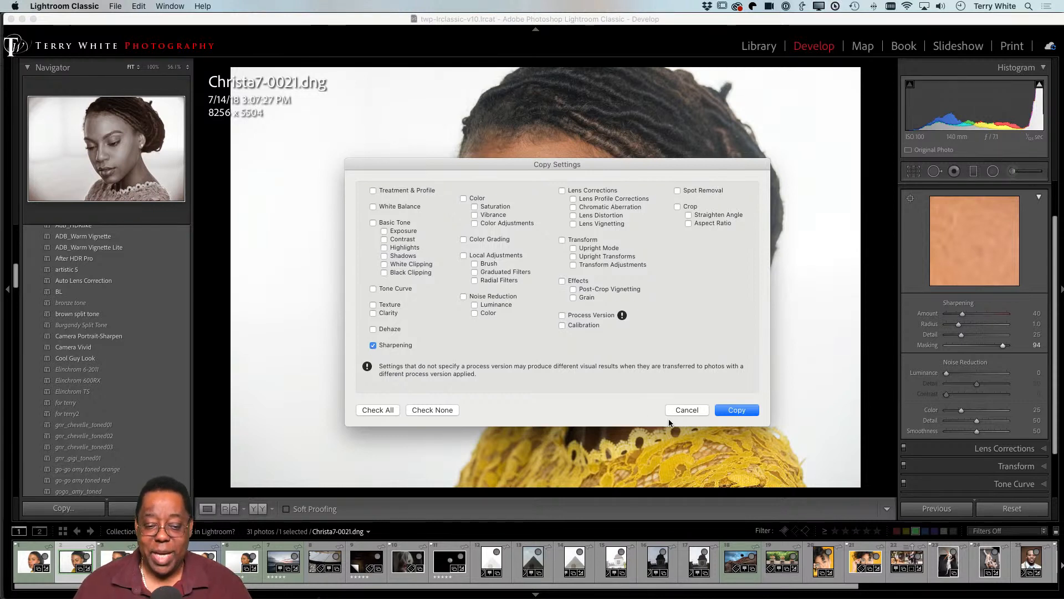
left_click(738, 410)
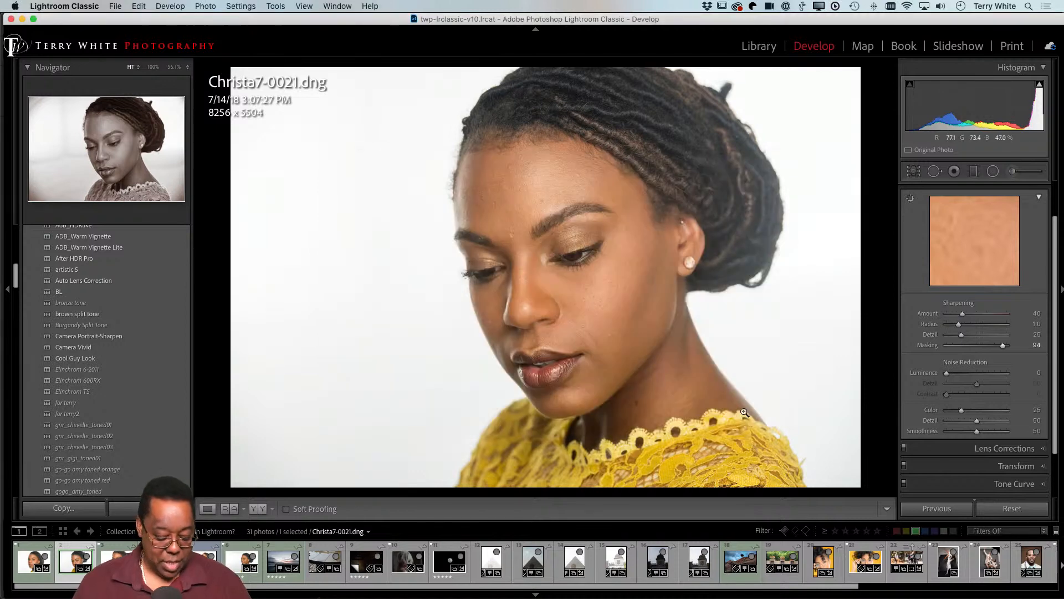
- Select the other five portraits in the Library grid, excluding the second, and paste the copied sharpening onto them in Develop with Auto Sync
key("g")
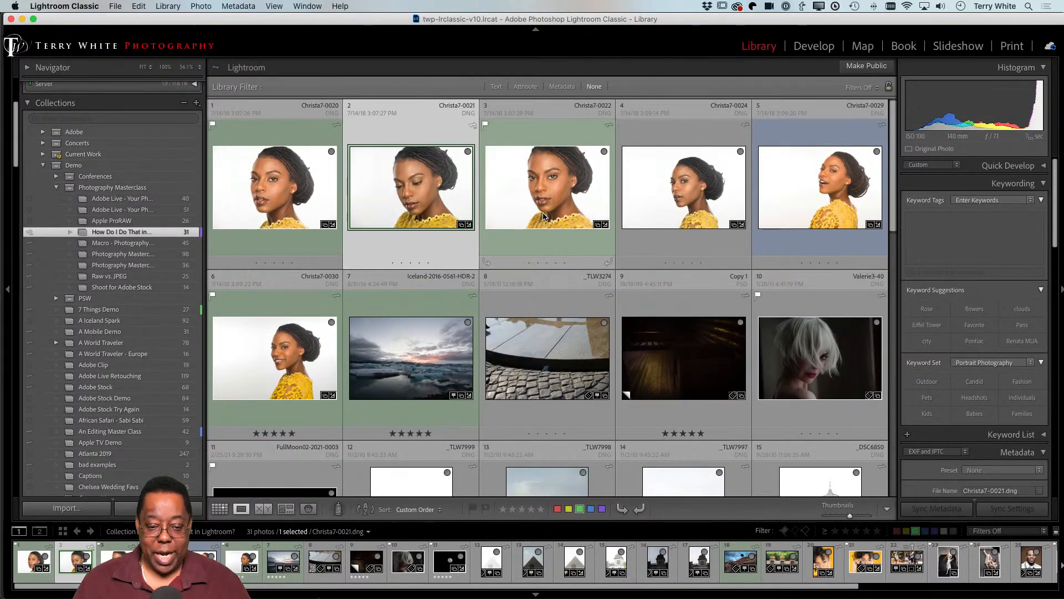
left_click(296, 136)
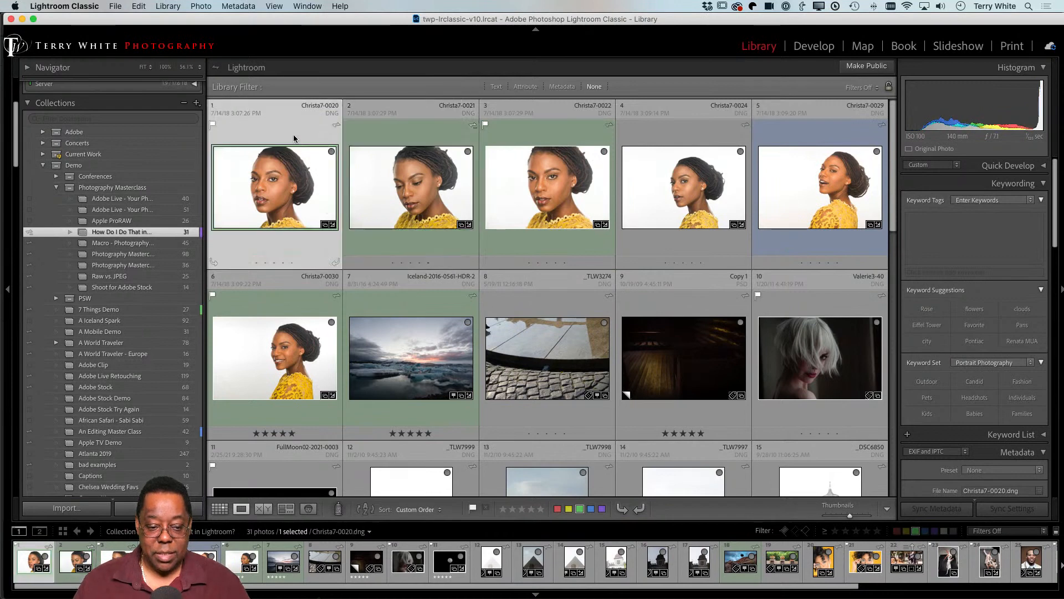
left_click(295, 339, "shift")
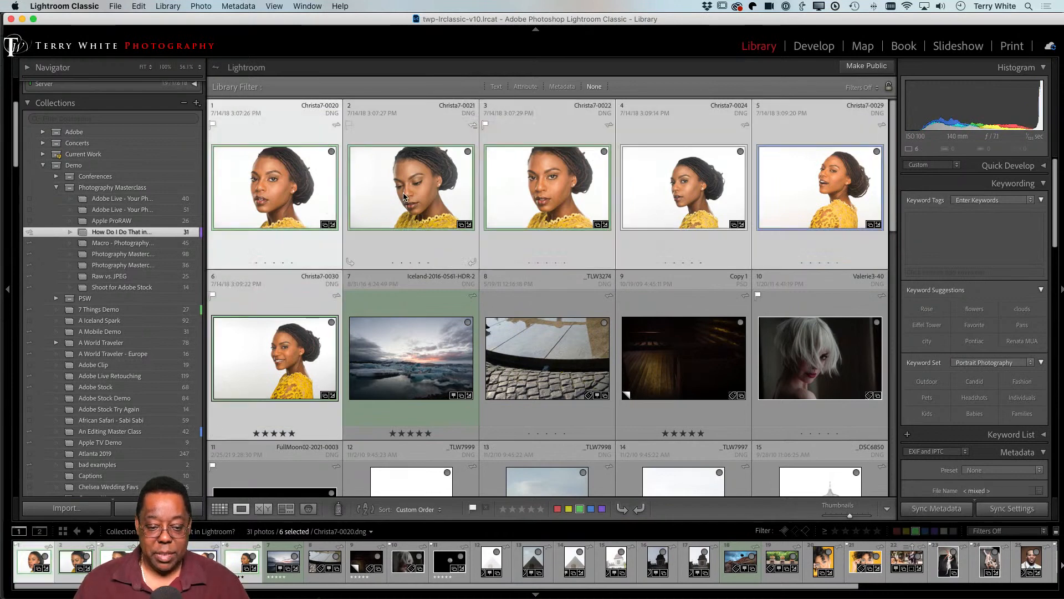
left_click(400, 203, "super")
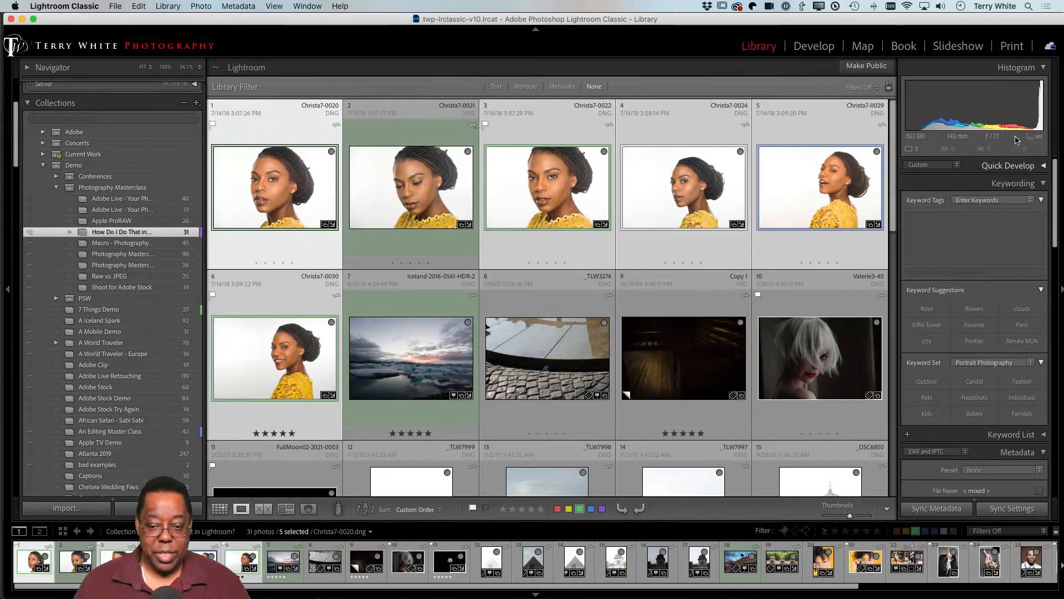
left_click(815, 48)
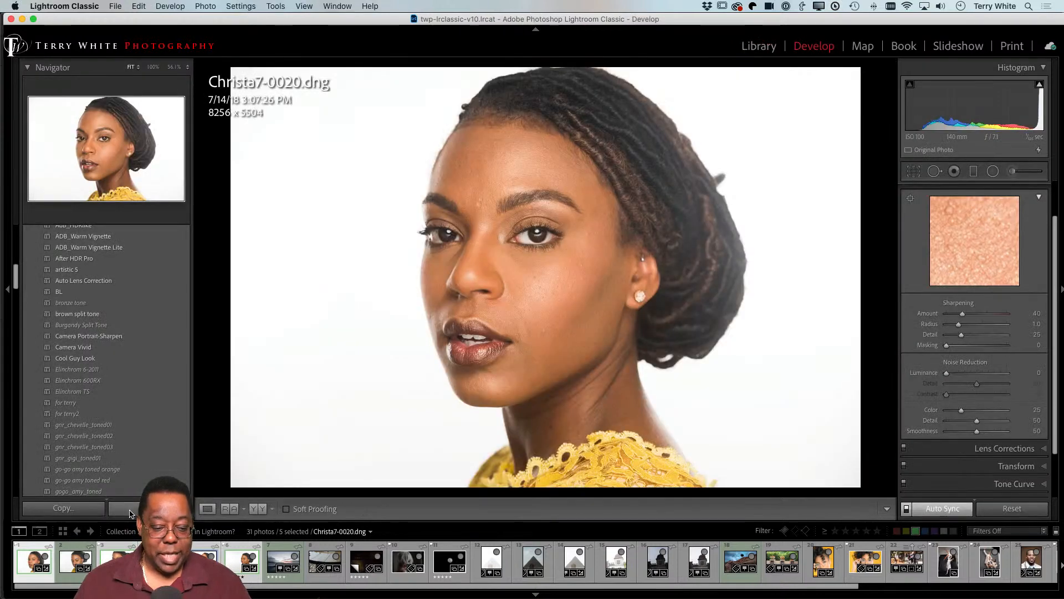
left_click(130, 514)
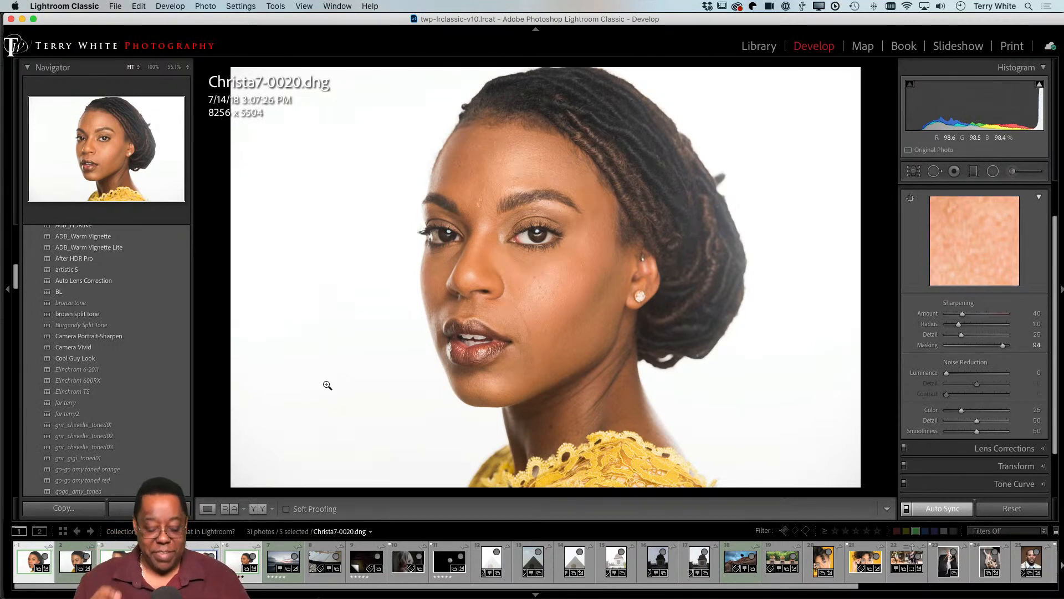
- Select only the second portrait in the Library grid, open it in Develop, and raise its Exposure to +1.10
key("g")
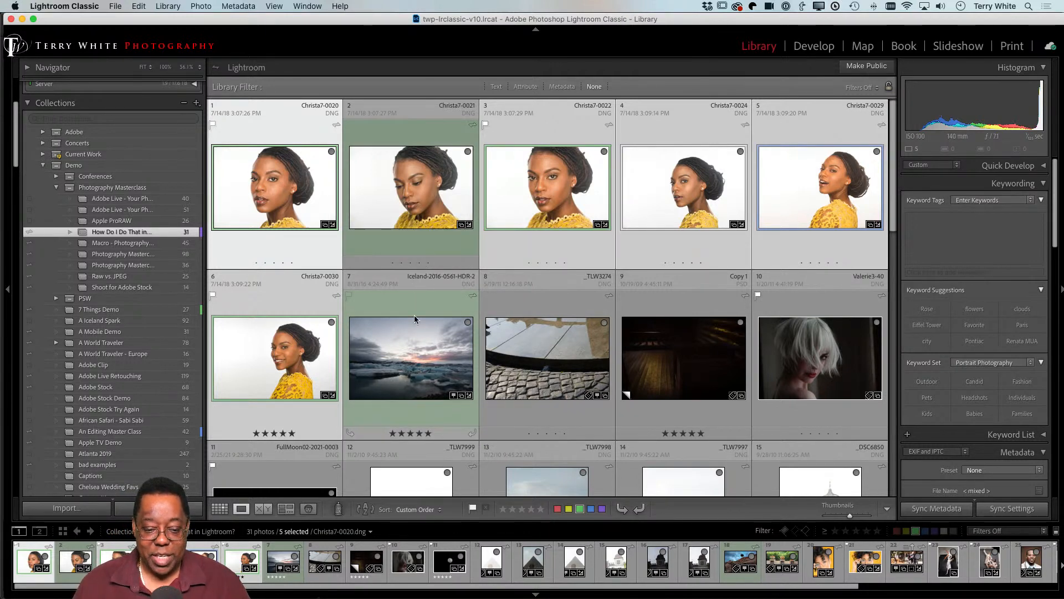
left_click(404, 220)
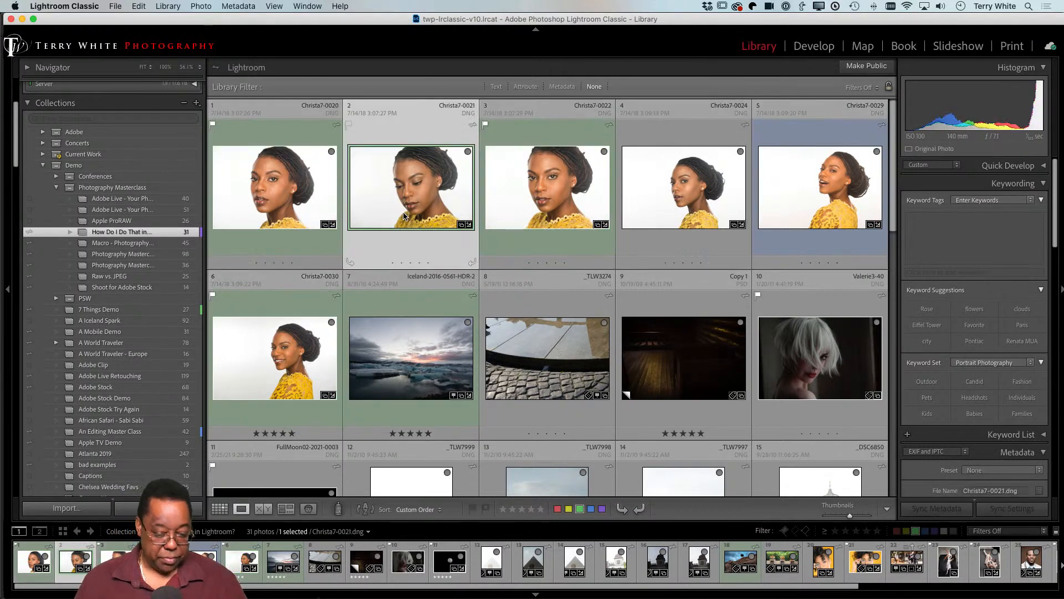
key("d")
scroll(938, 343, "up", 3)
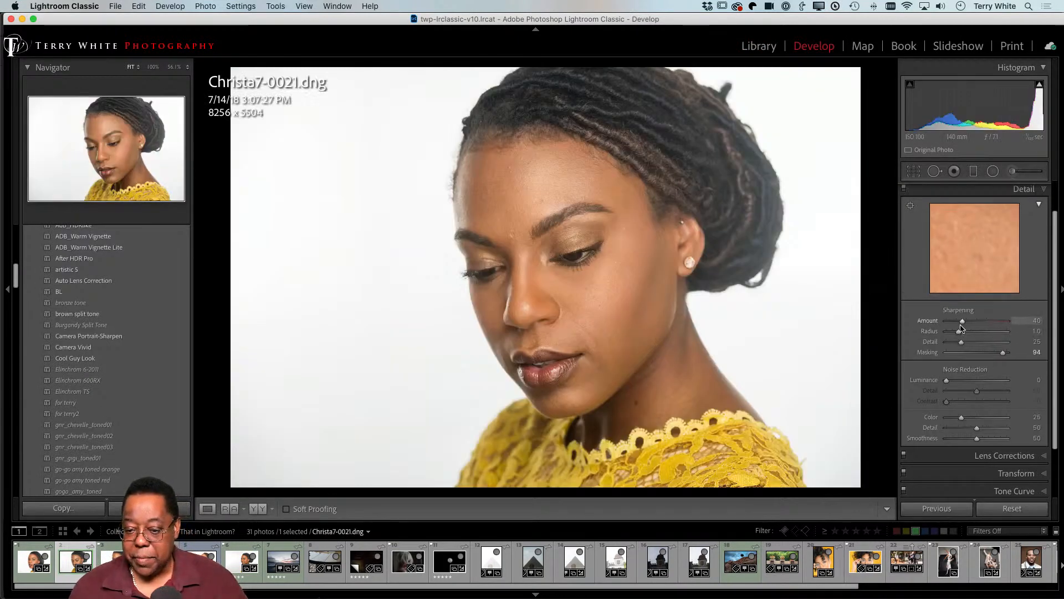
left_click(1006, 194)
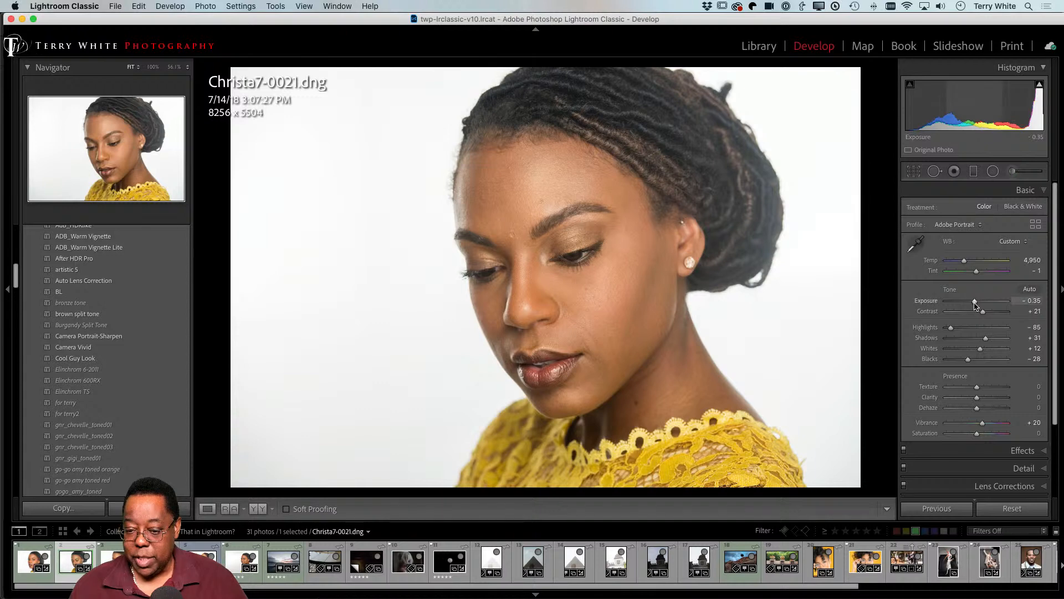
left_click_drag(975, 301, 983, 301)
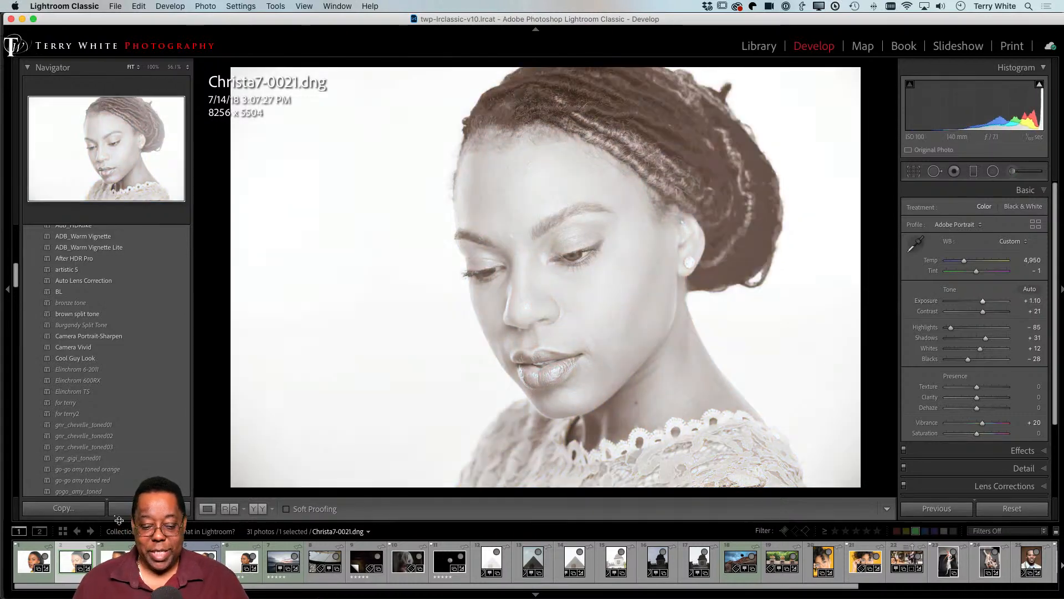
- Go to the third portrait and apply the previous photo's develop settings to it
key("Right")
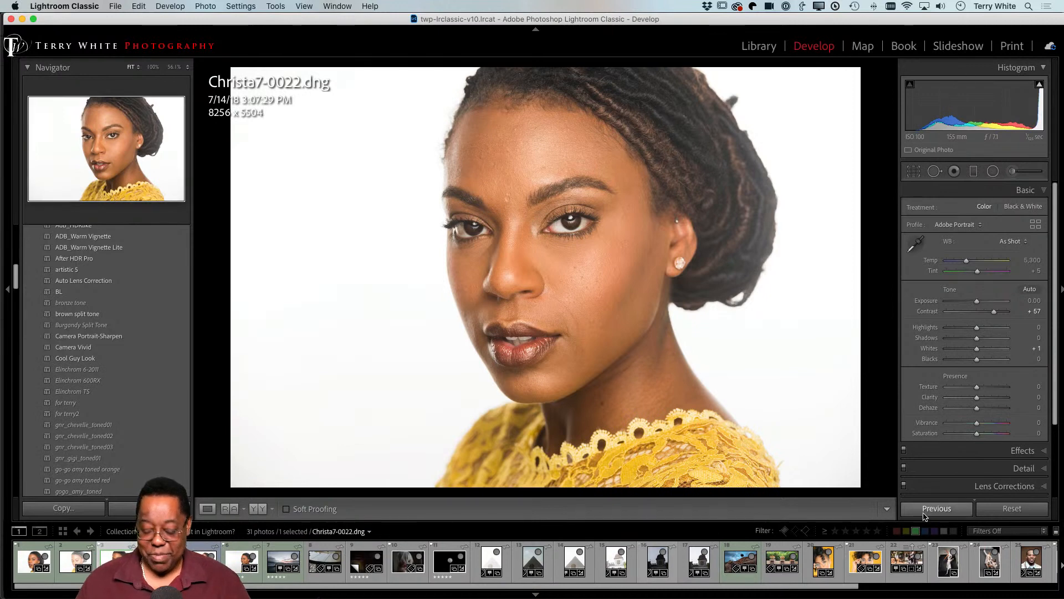
key("alt")
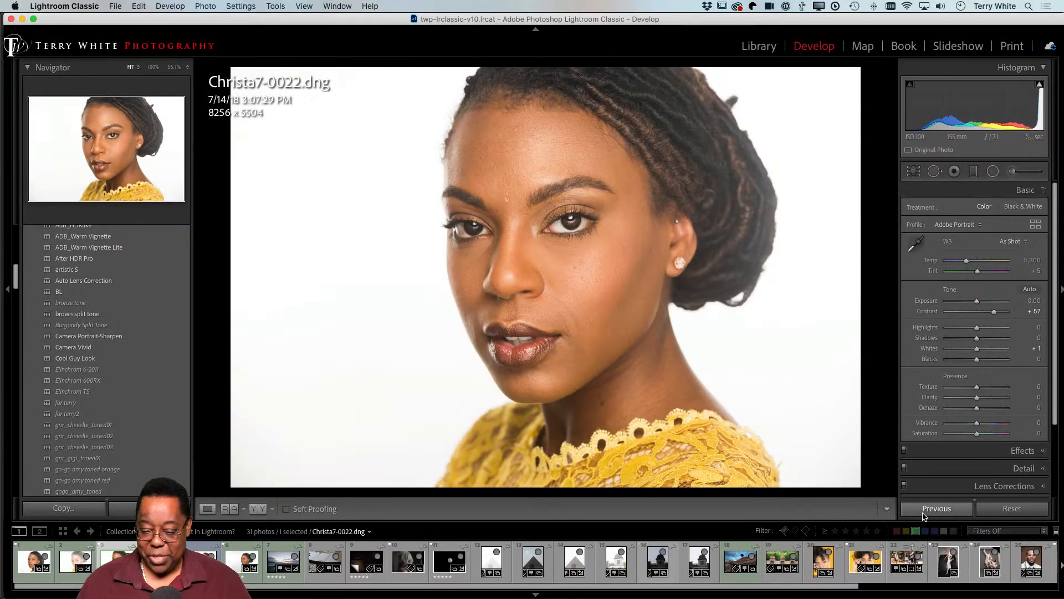
left_click(923, 516)
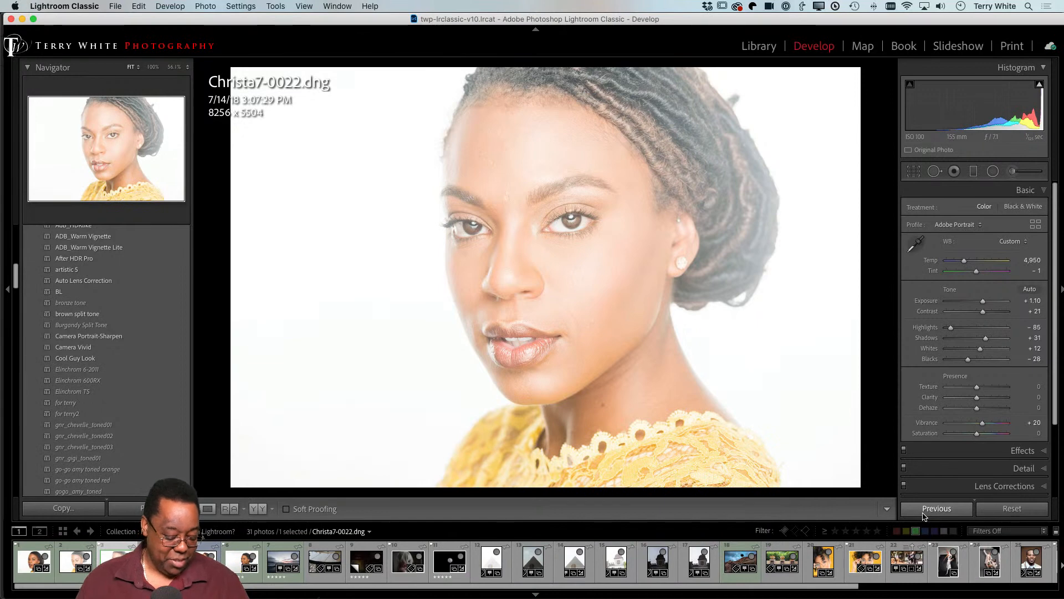
- Check the portraits in the grid, undo the pasted settings and the last Exposure change, and return to the Library grid
key("g")
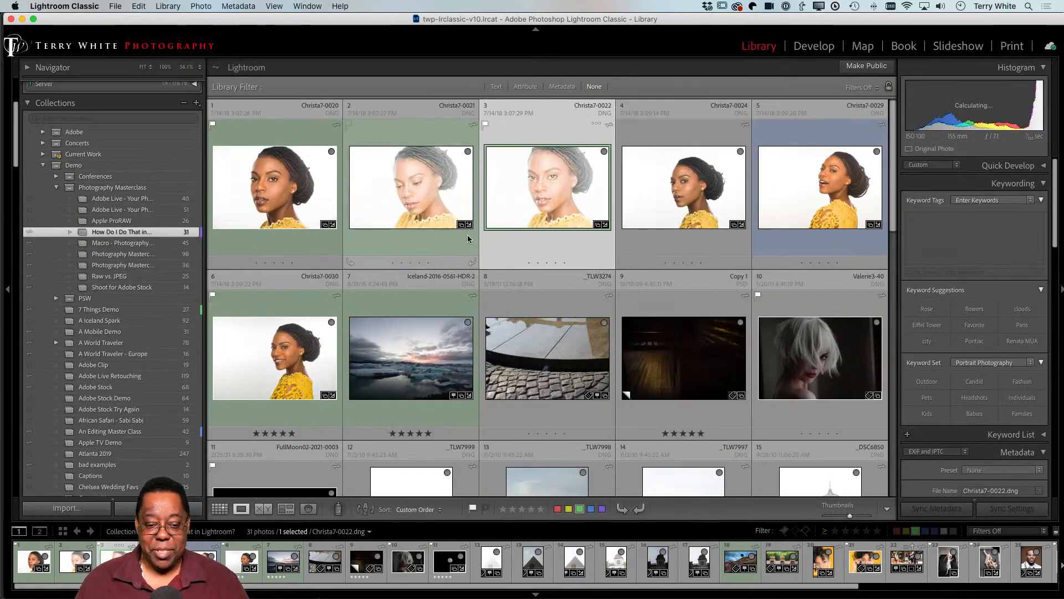
key("super+z")
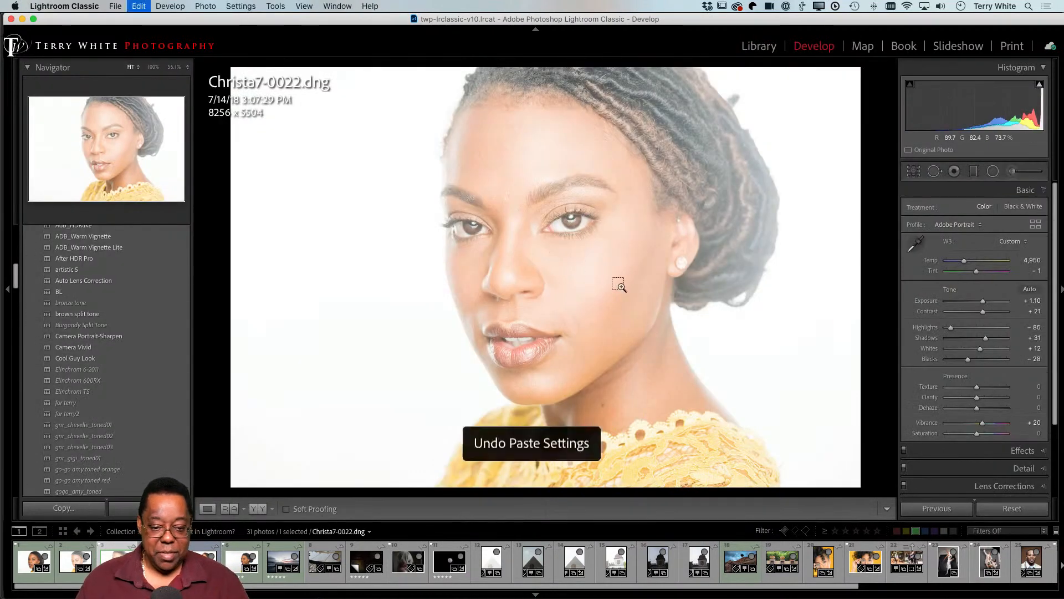
key("super+z")
key("super+z")
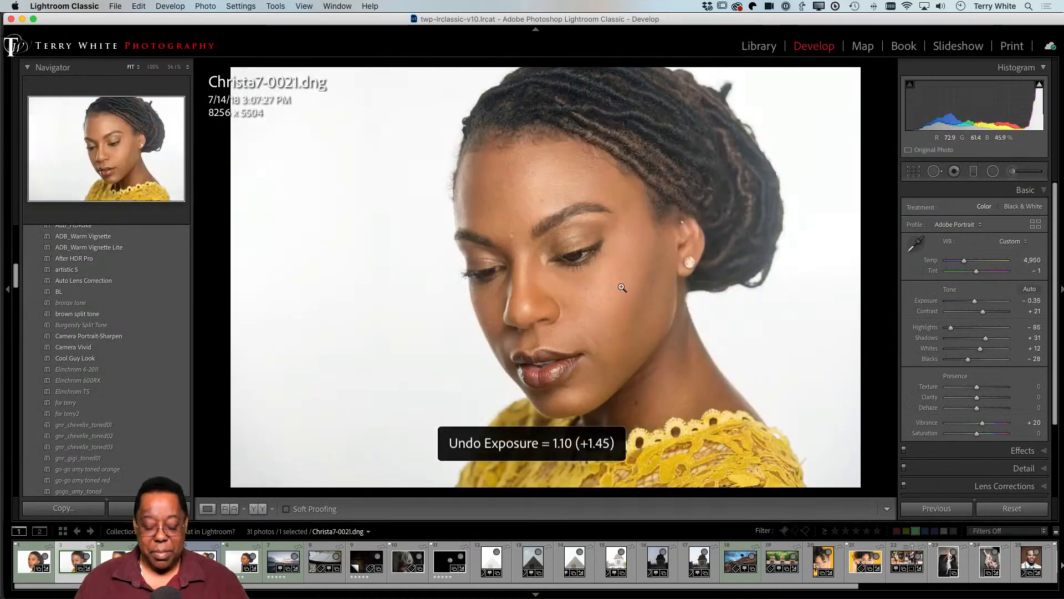
key("g")
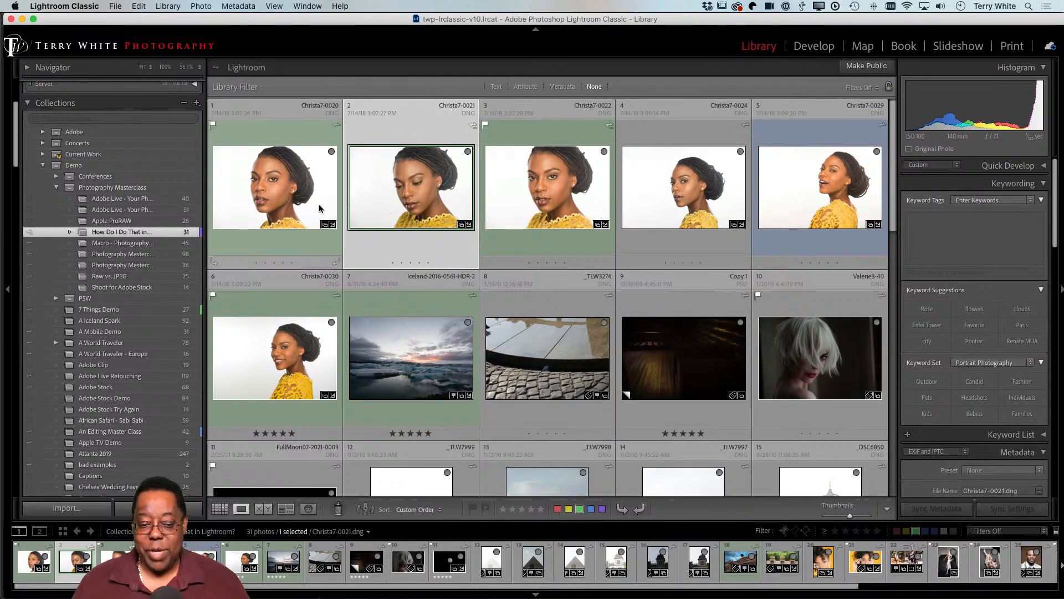
- Create a virtual copy of the sixth portrait and open the copy in Develop
left_click(301, 343)
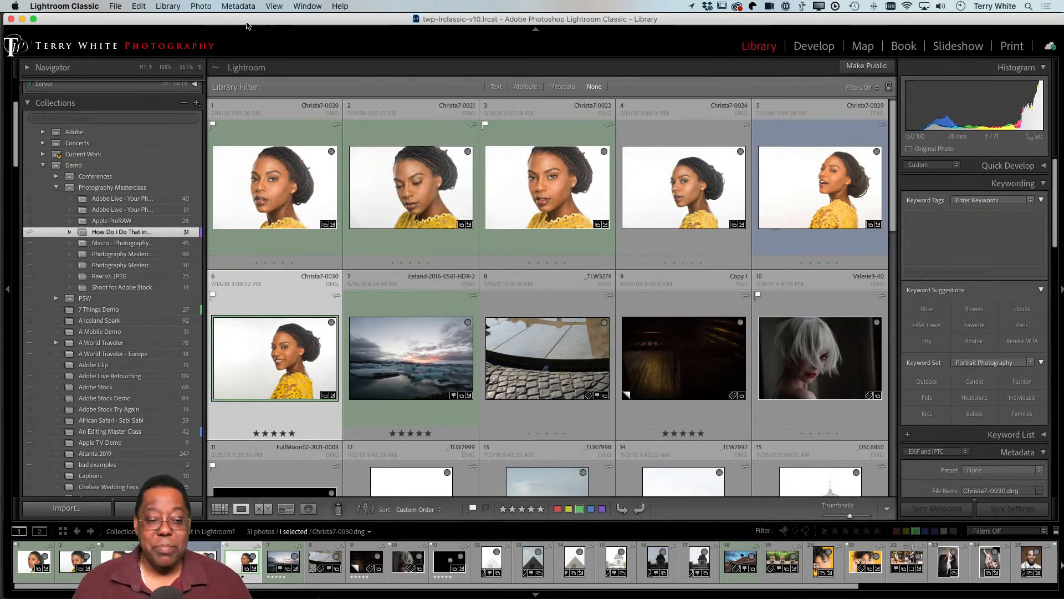
left_click(210, 7)
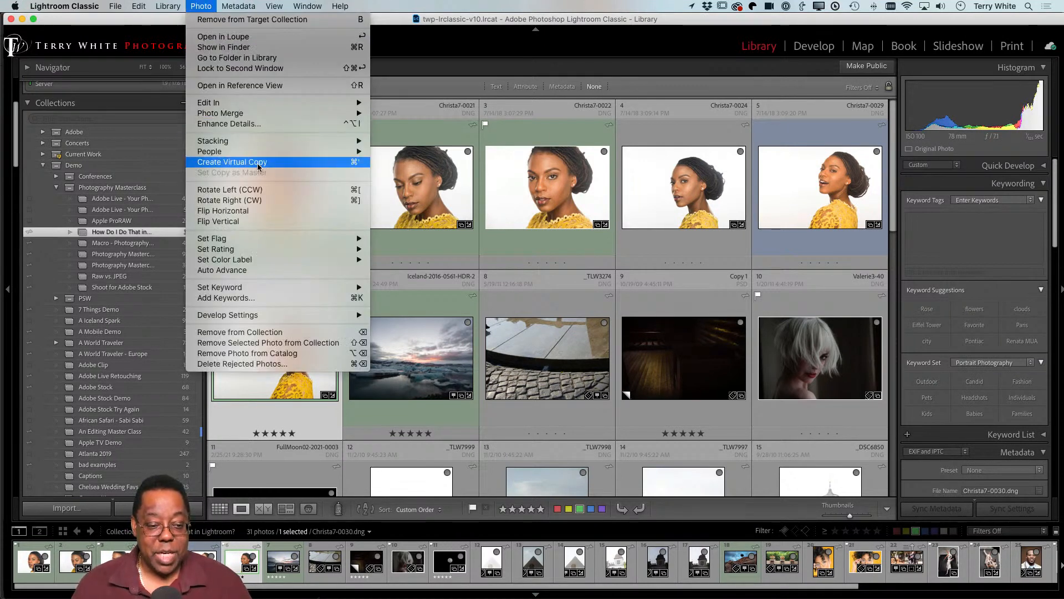
left_click(349, 163)
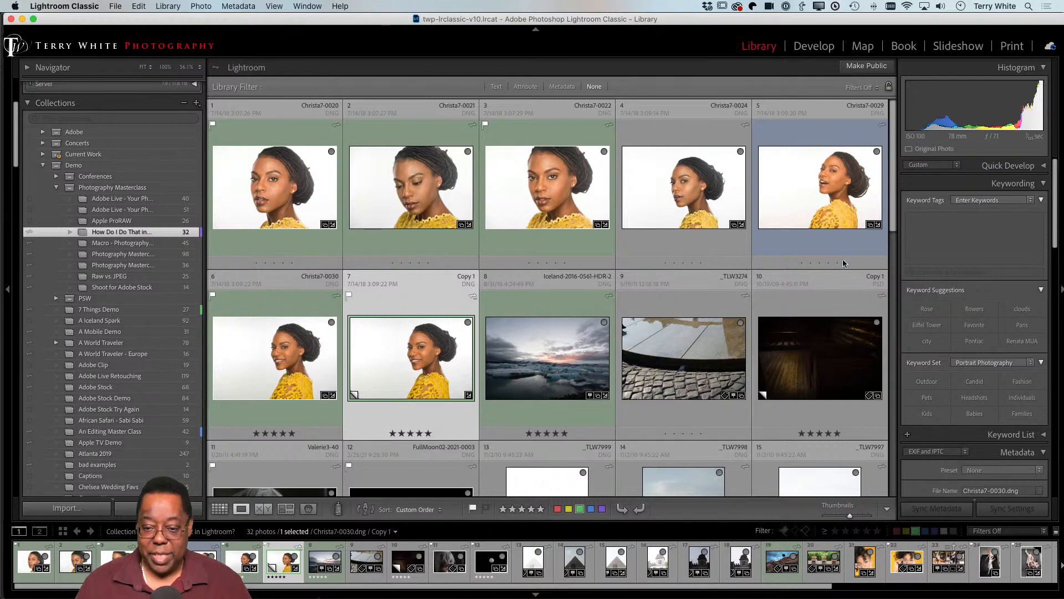
key("d")
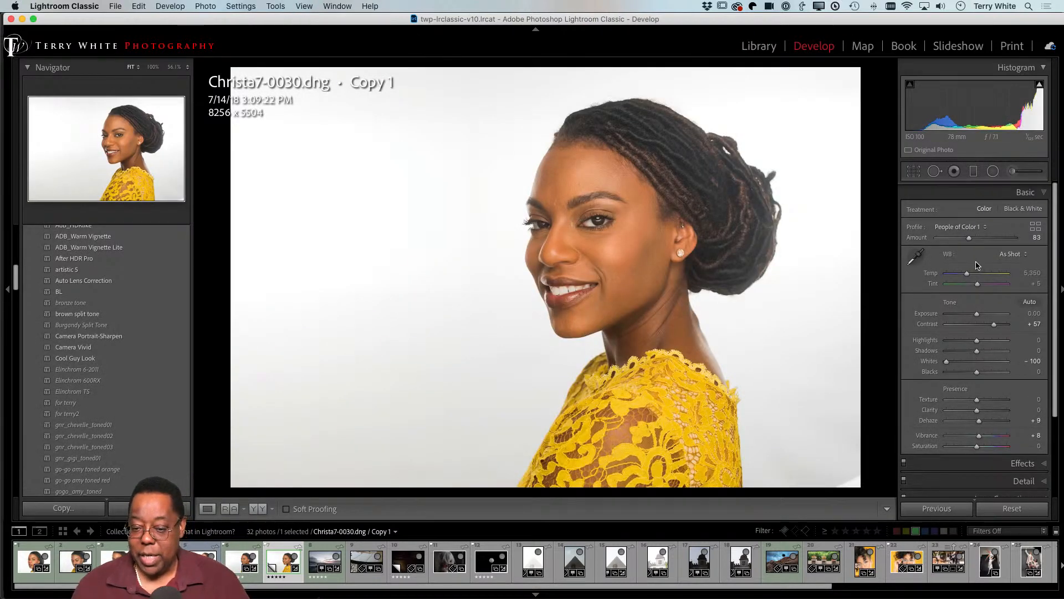
- Change the virtual copy's treatment to Black & White
left_click(1025, 207)
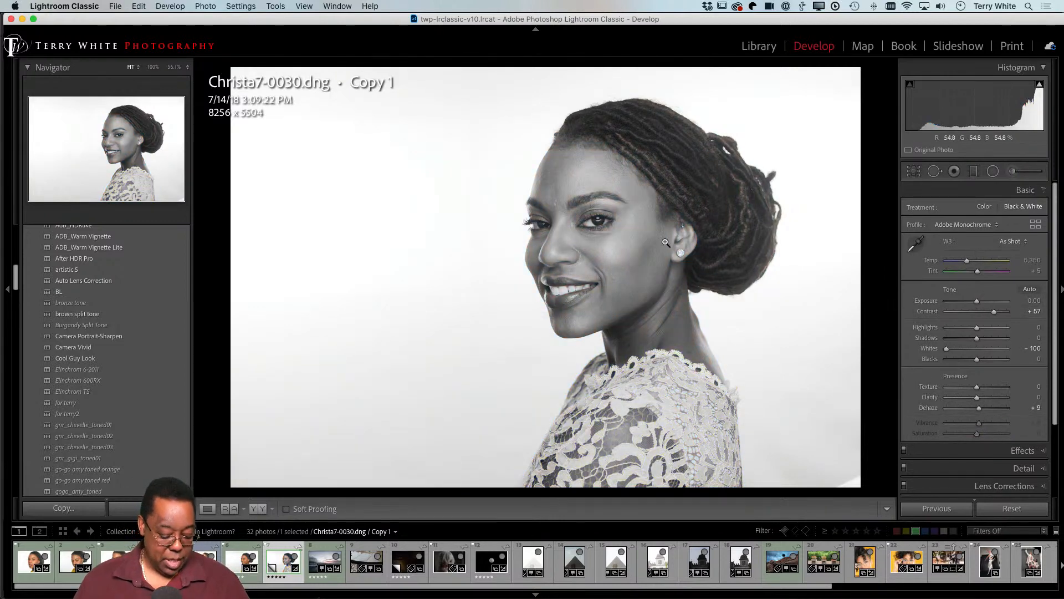
key("b")
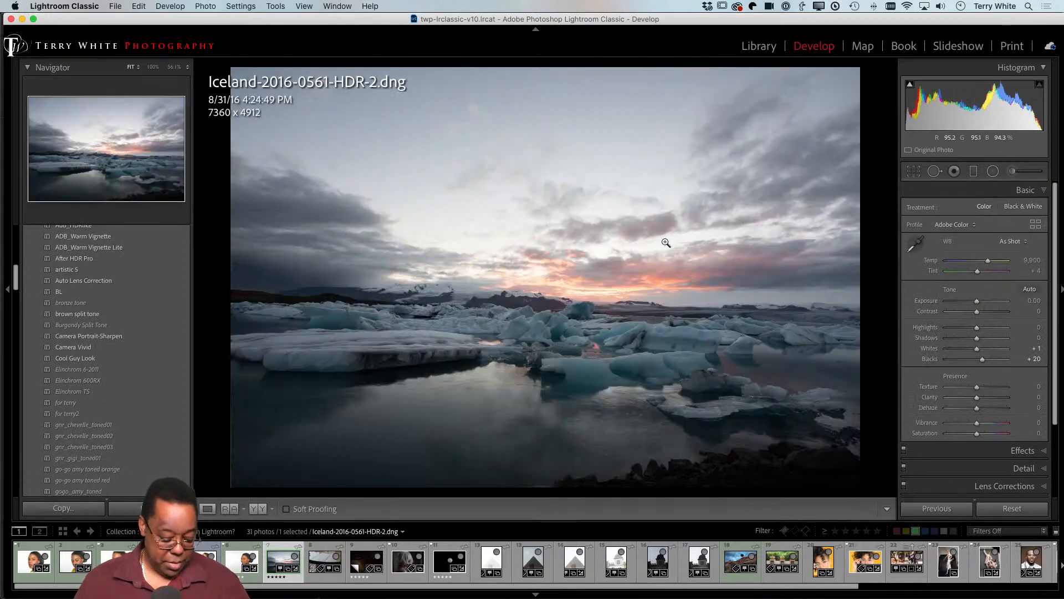
key("g")
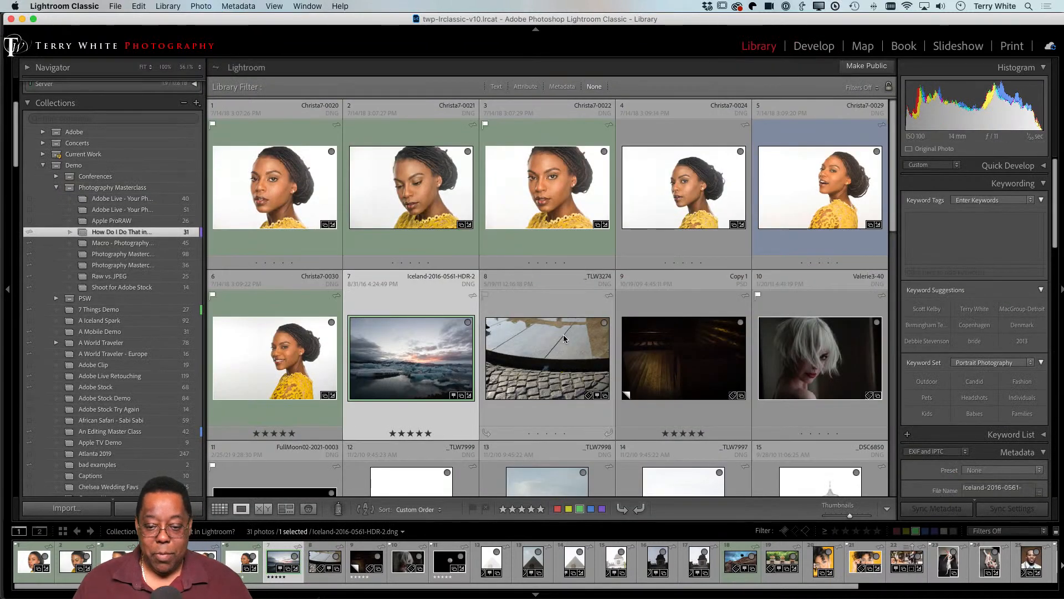
key("d")
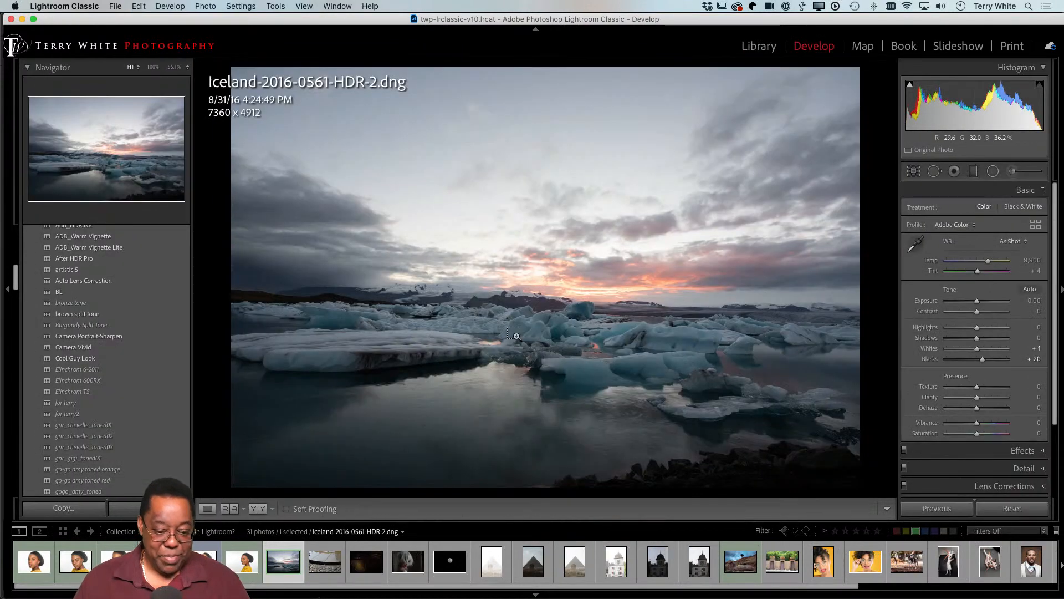
key("super+z")
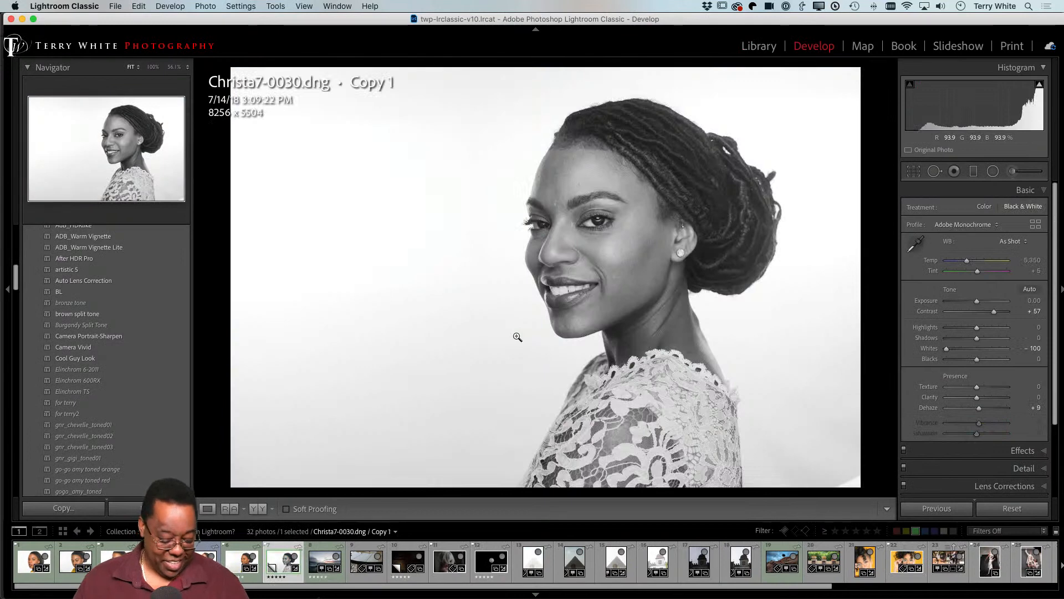
- Return to the Library grid, open the original color sixth portrait in Develop, and lower its Temp to 2,612
key("g")
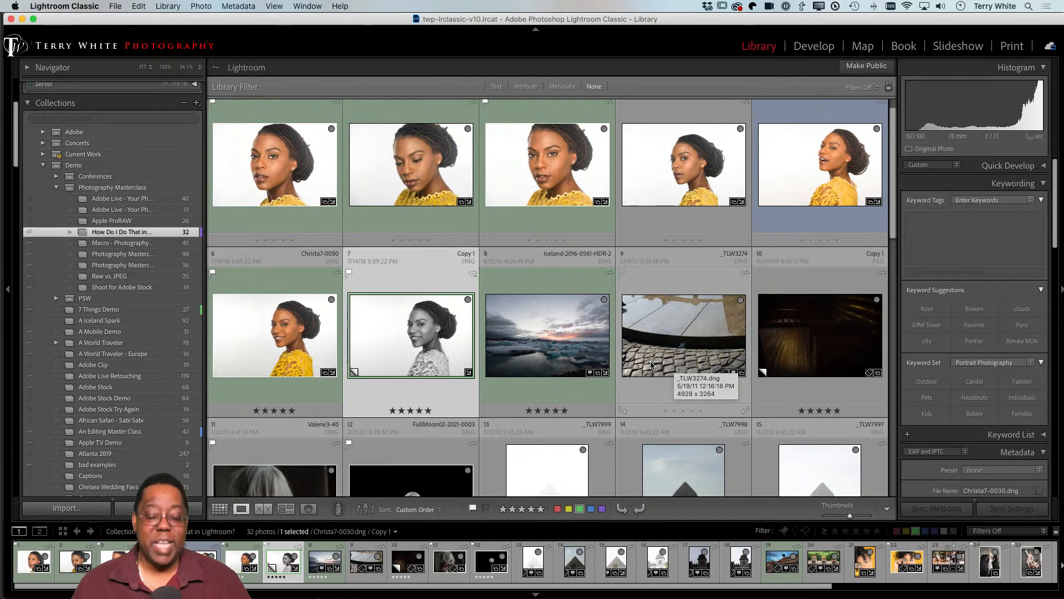
left_click(291, 352)
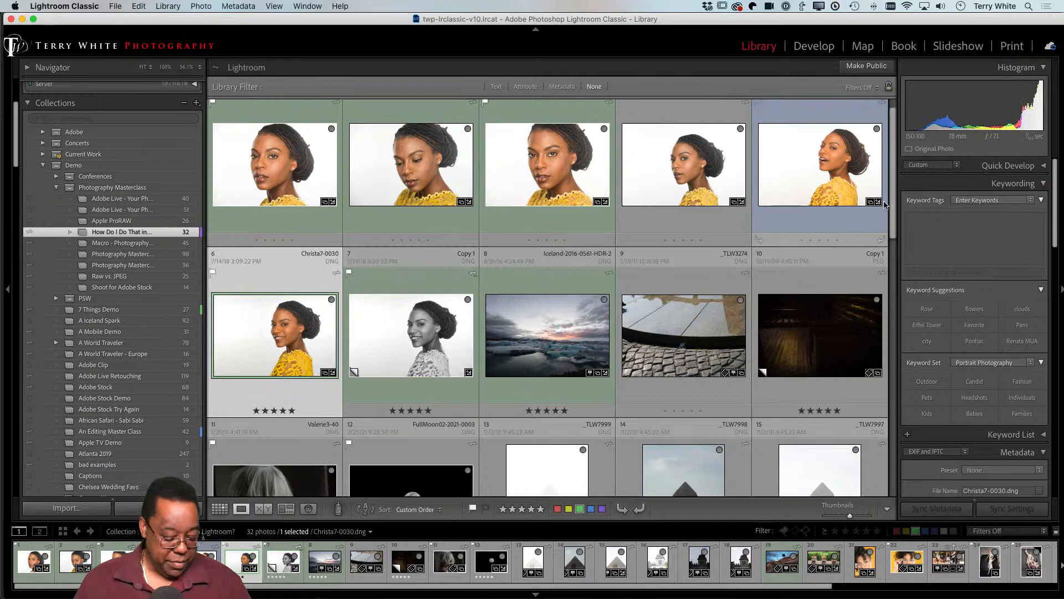
key("d")
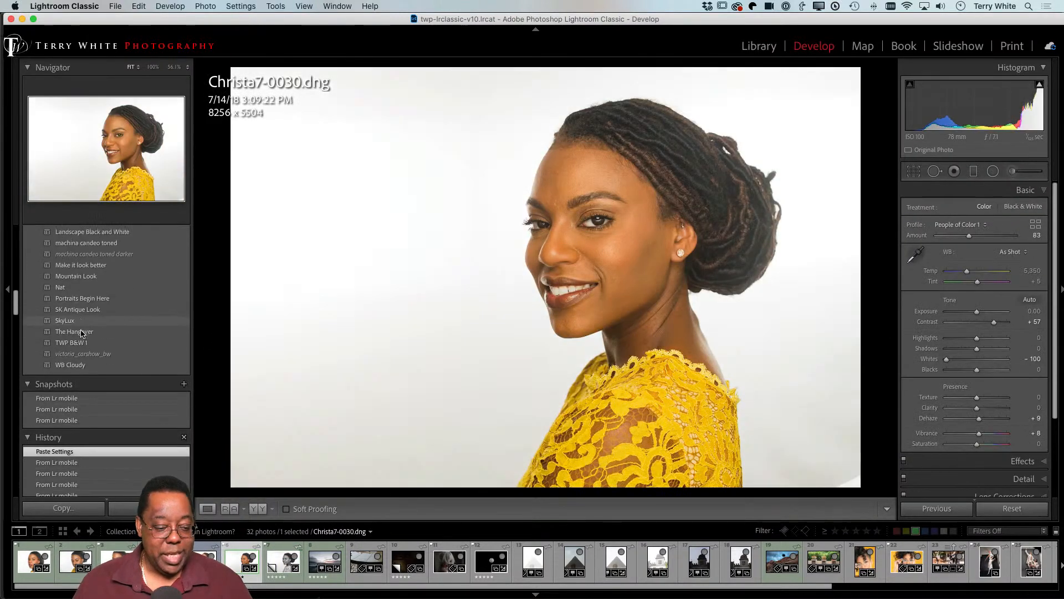
scroll(82, 333, "down", 8)
scroll(92, 331, "up", 4)
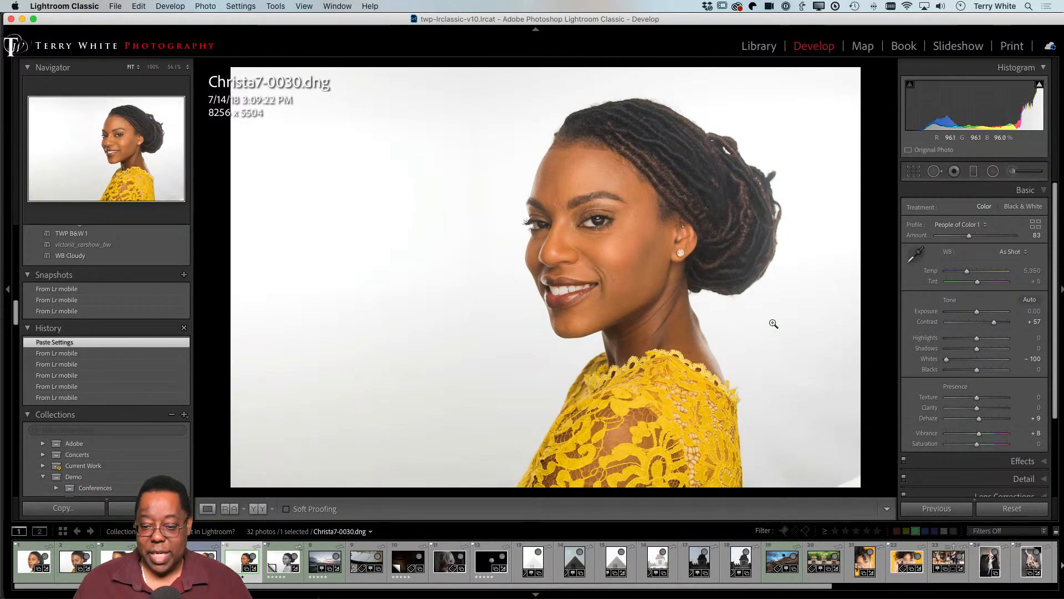
left_click_drag(967, 271, 951, 278)
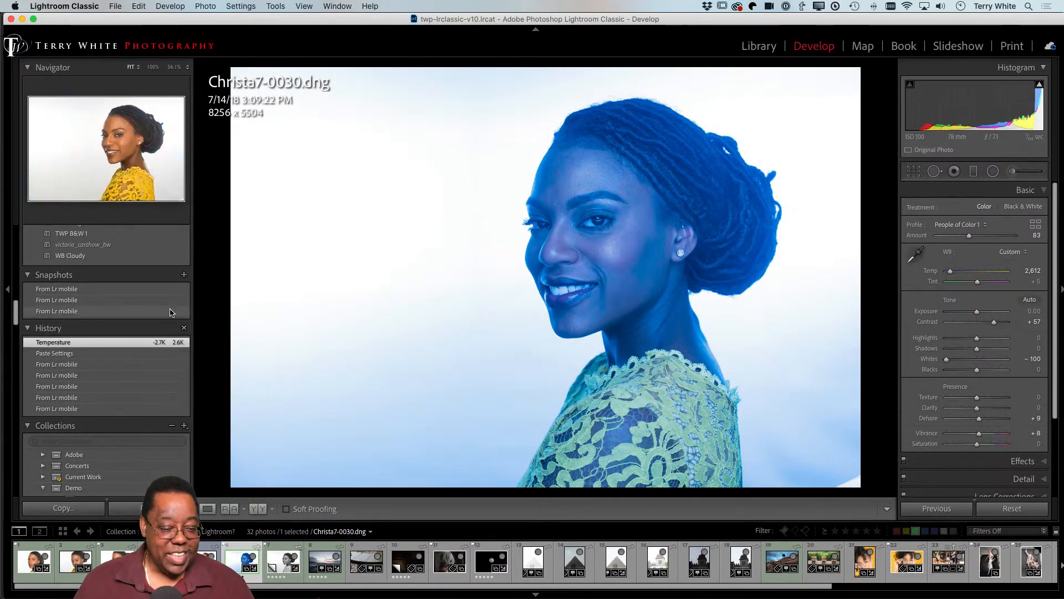
- Save the blue-tinted look as a new snapshot named "blue girl"
left_click(184, 276)
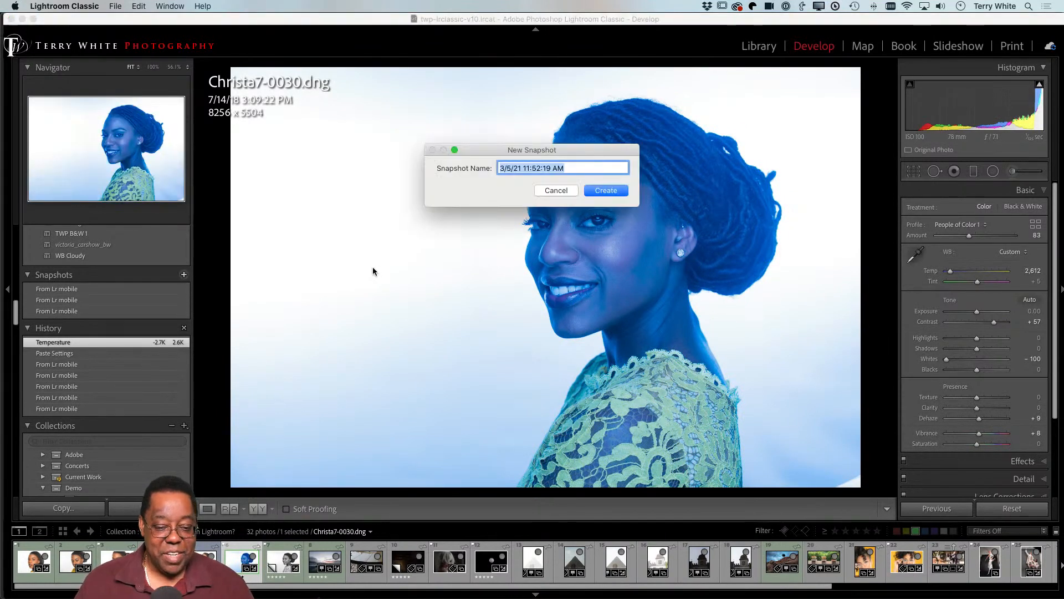
type("blue ")
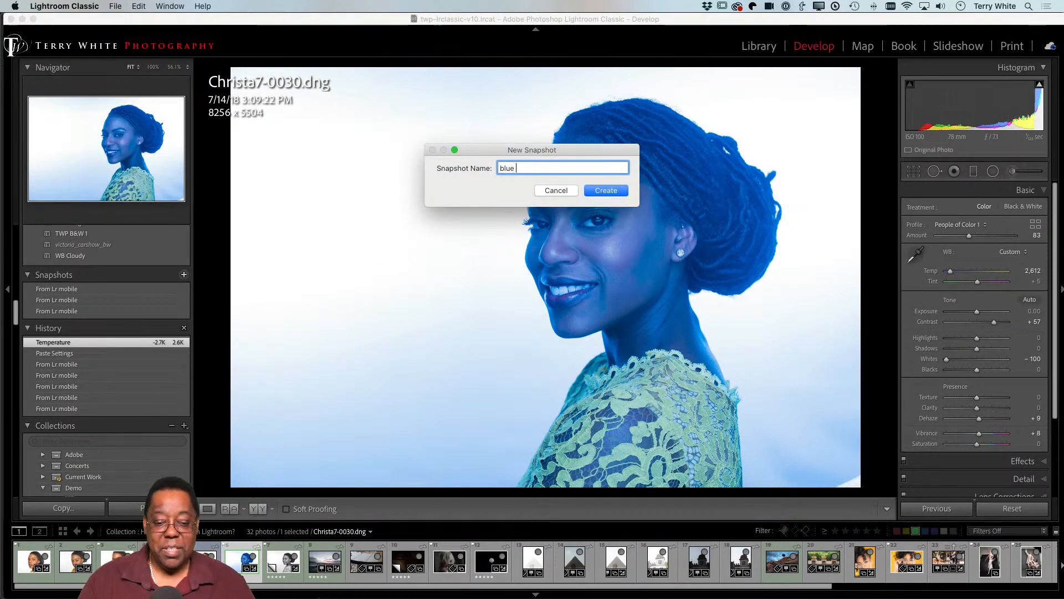
type("girl")
key("Return")
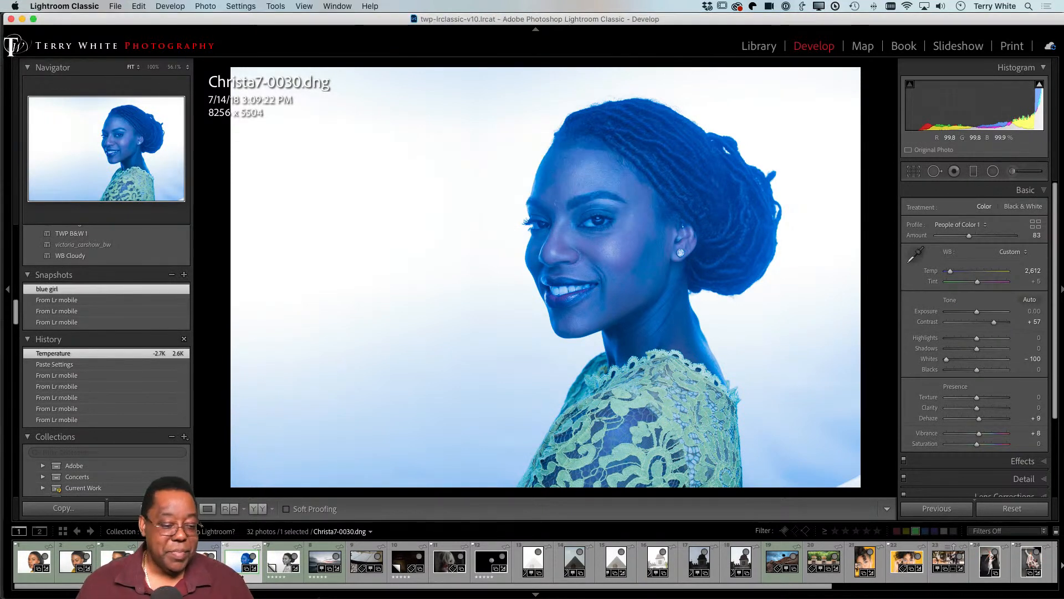
- Alternate between the first From Lr mobile snapshot and the blue girl snapshot, finishing with From Lr mobile applied
left_click(89, 300)
left_click(90, 290)
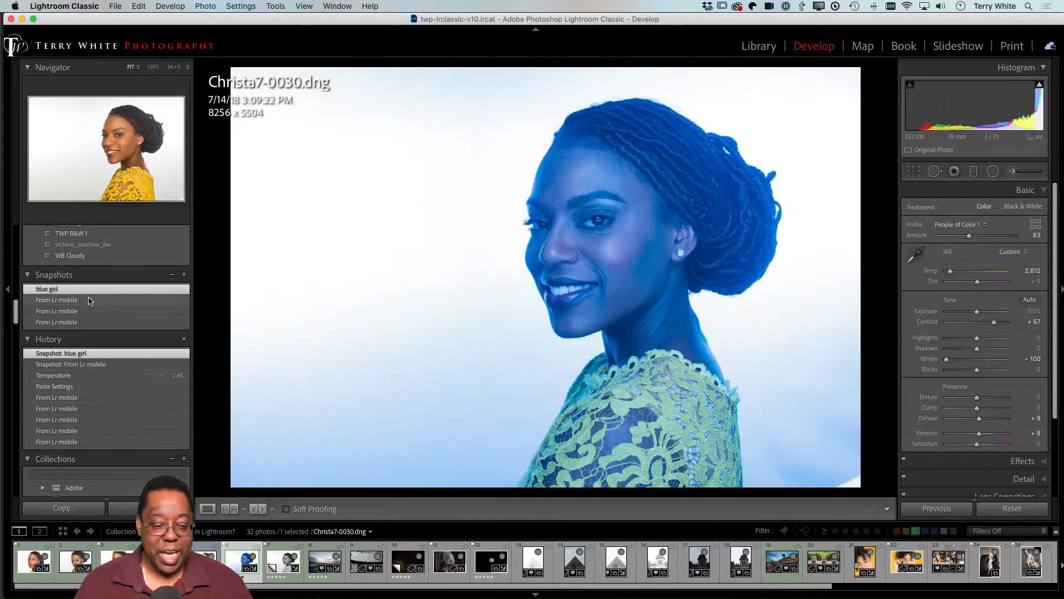
left_click(88, 303)
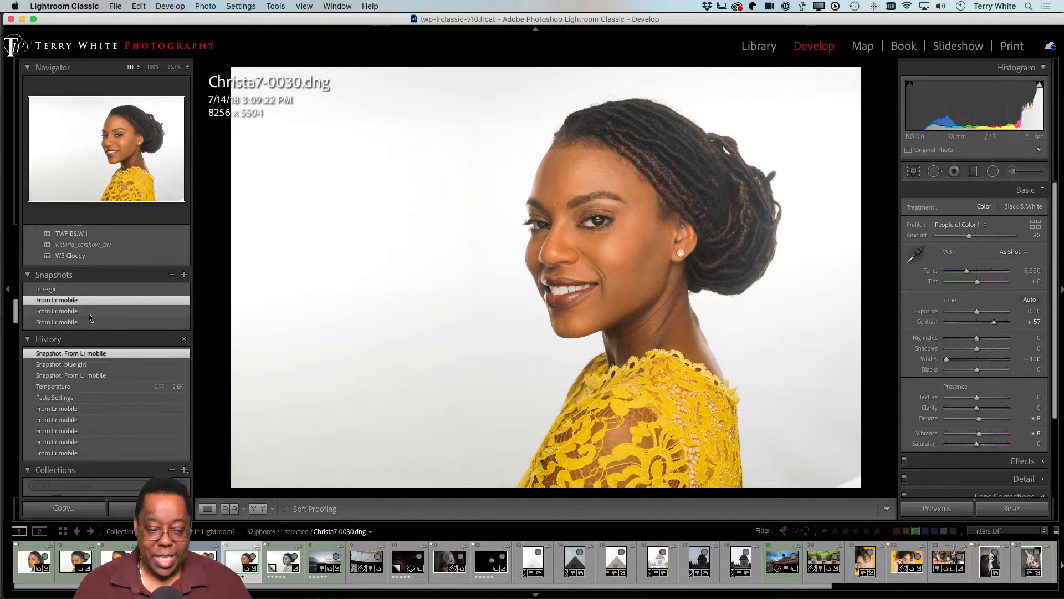
left_click(90, 290)
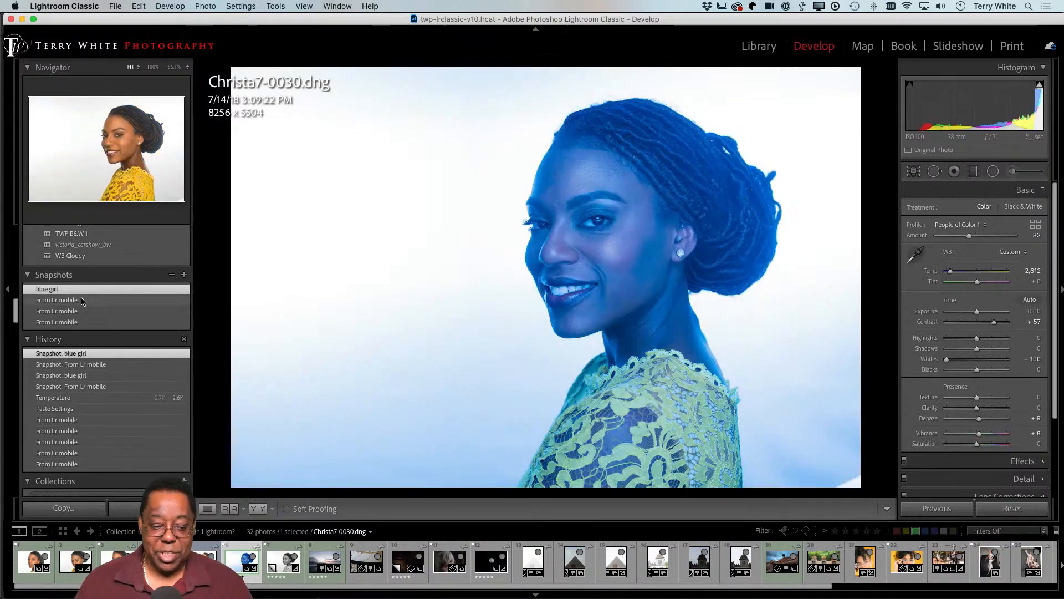
left_click(82, 301)
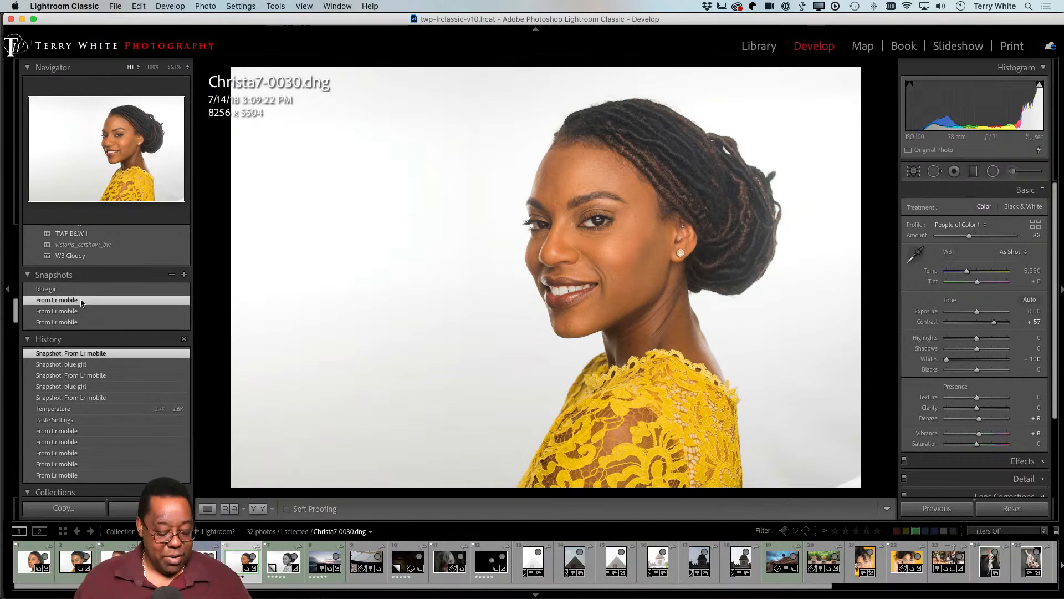
- Switch to Adobe Lightroom, open the full moon photo for editing, and show its saved versions
key("super+Tab")
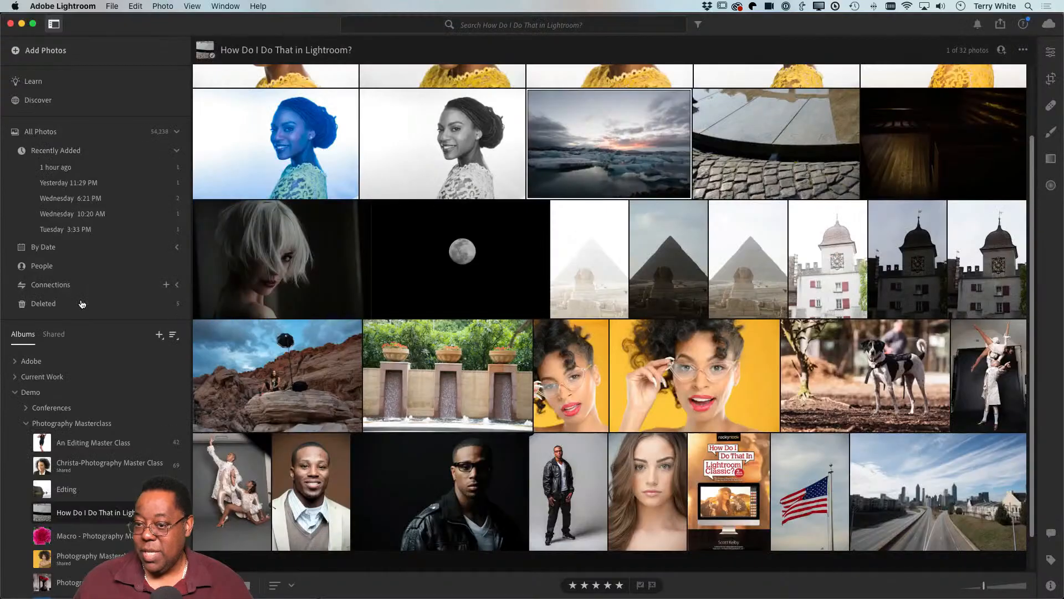
left_click(458, 268)
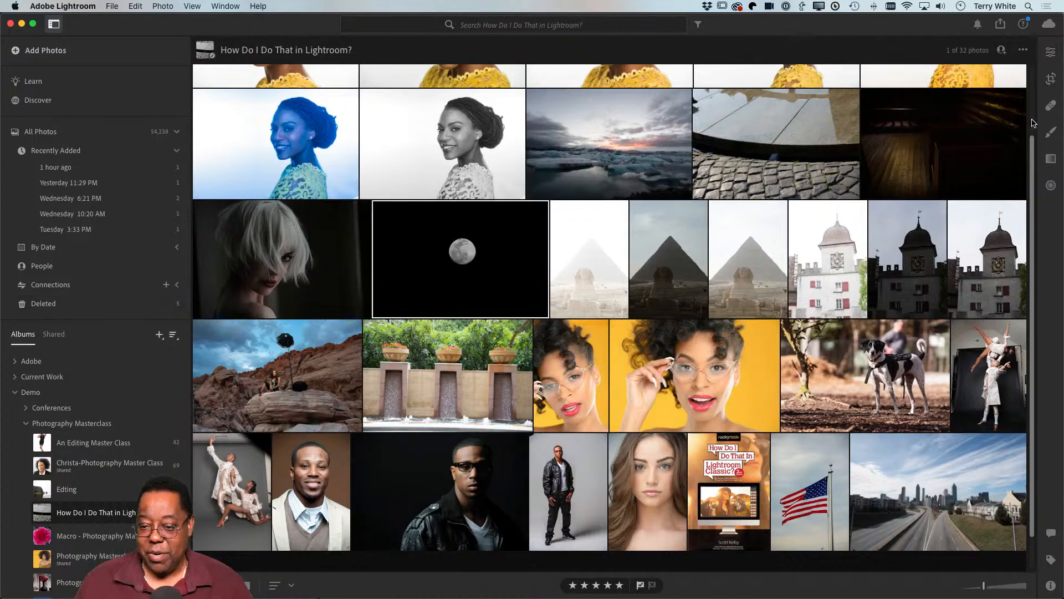
left_click(1050, 52)
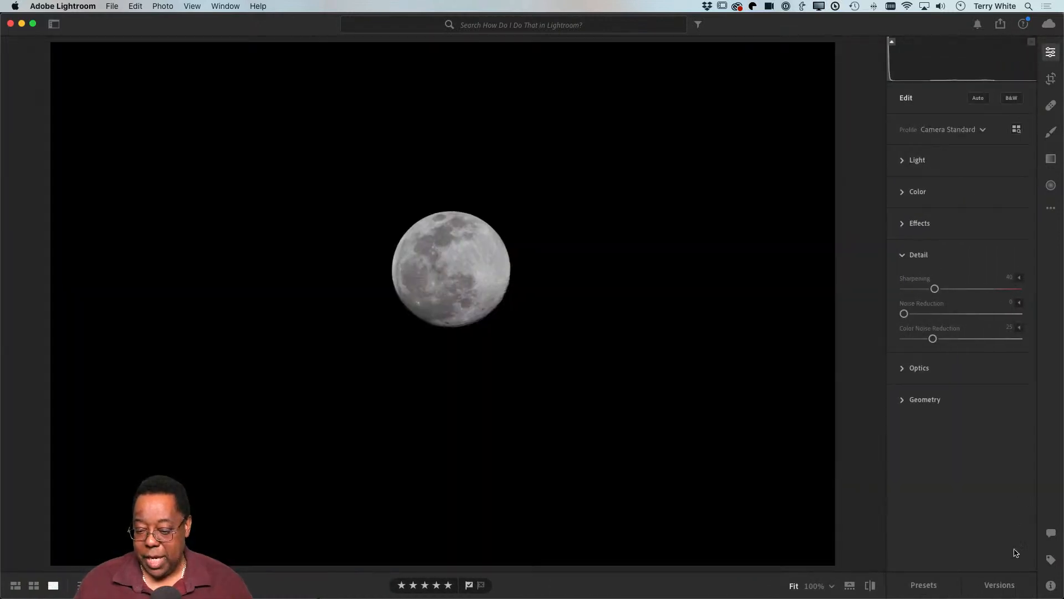
left_click(998, 587)
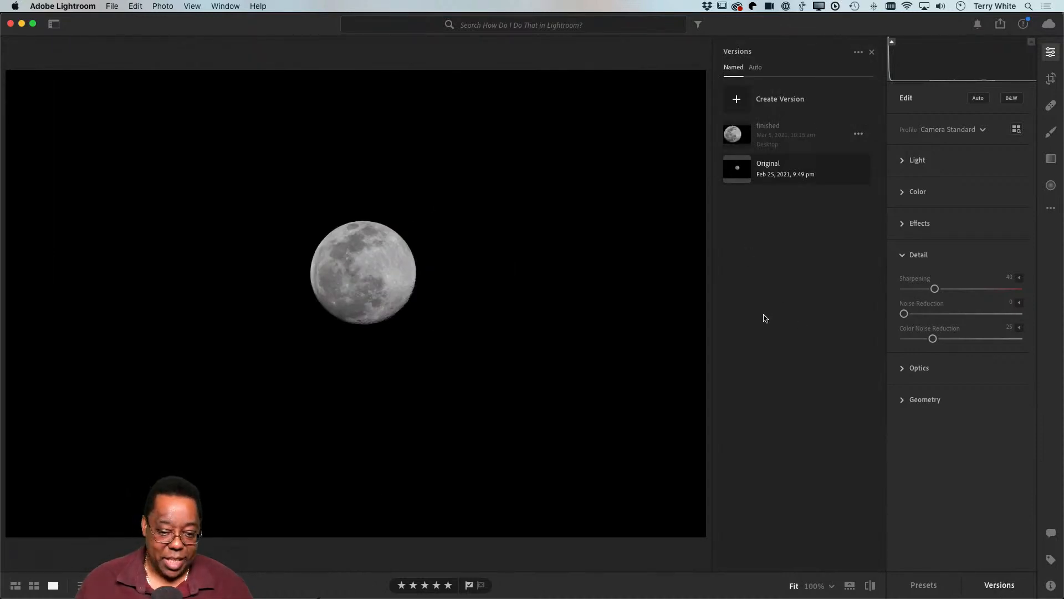
- Compare the moon photo's Original and finished versions, examining the finished one up close, and end on finished
left_click(766, 122)
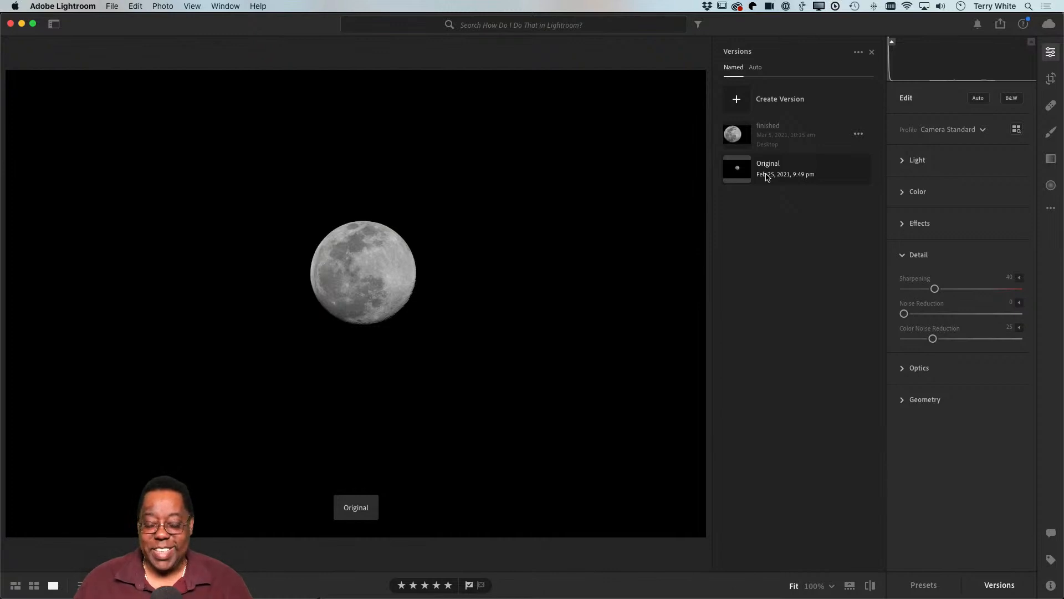
left_click(774, 141)
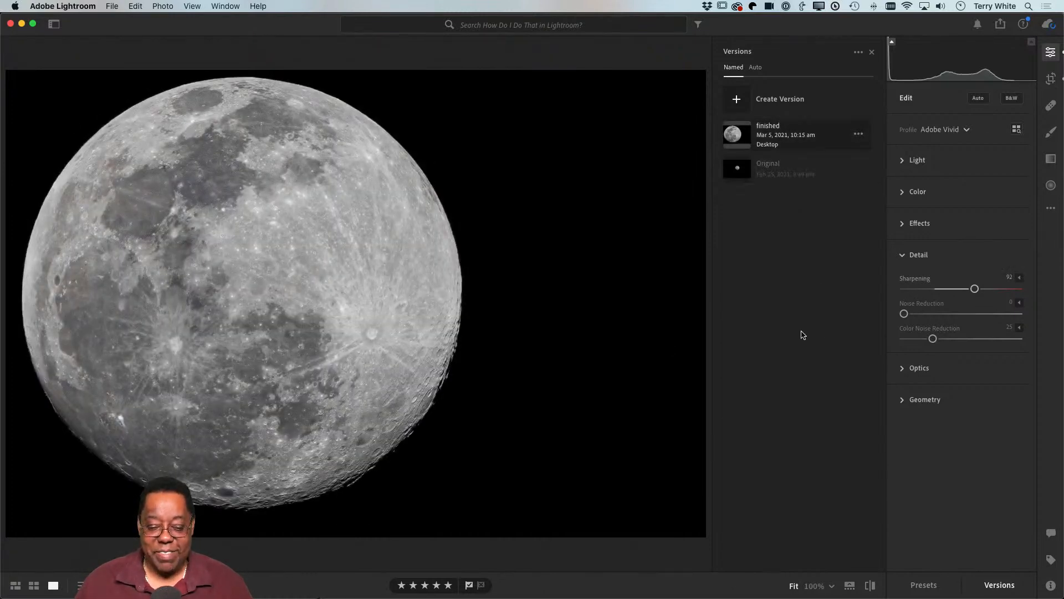
left_click(438, 387)
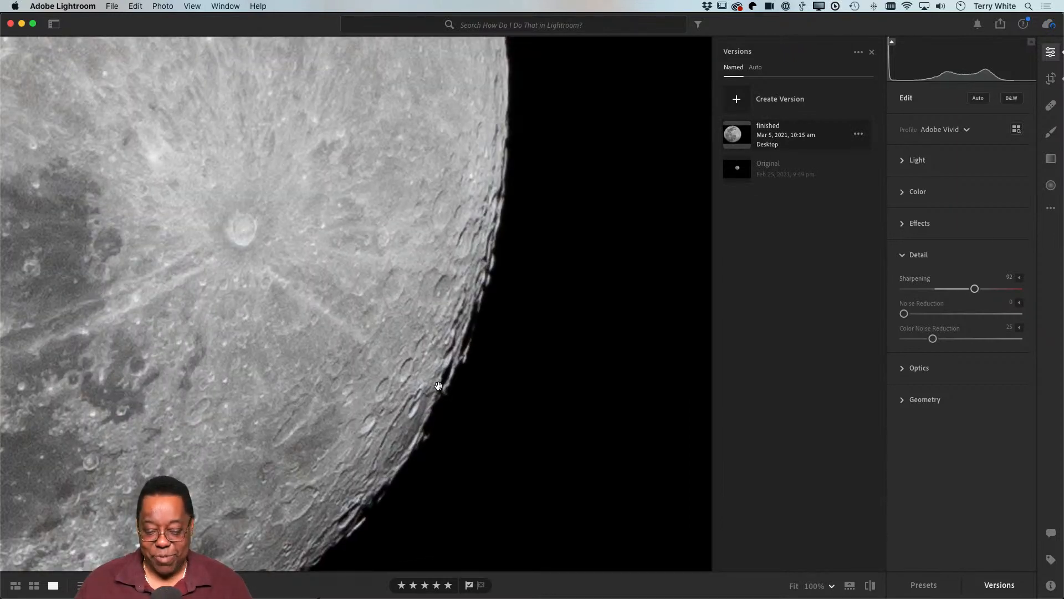
left_click(431, 381)
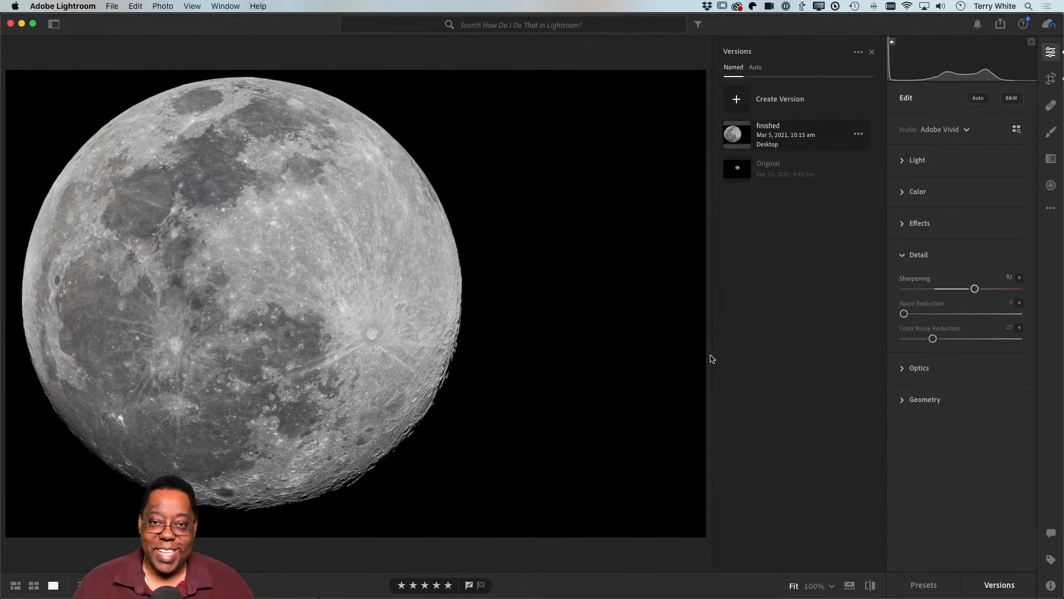
left_click(282, 259)
left_click(282, 259)
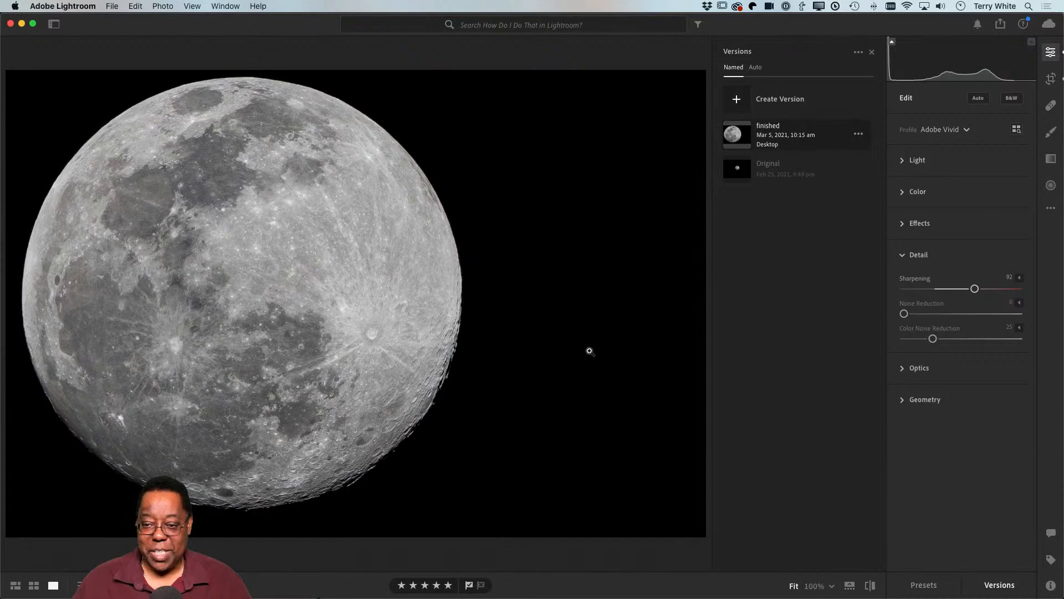
left_click(761, 167)
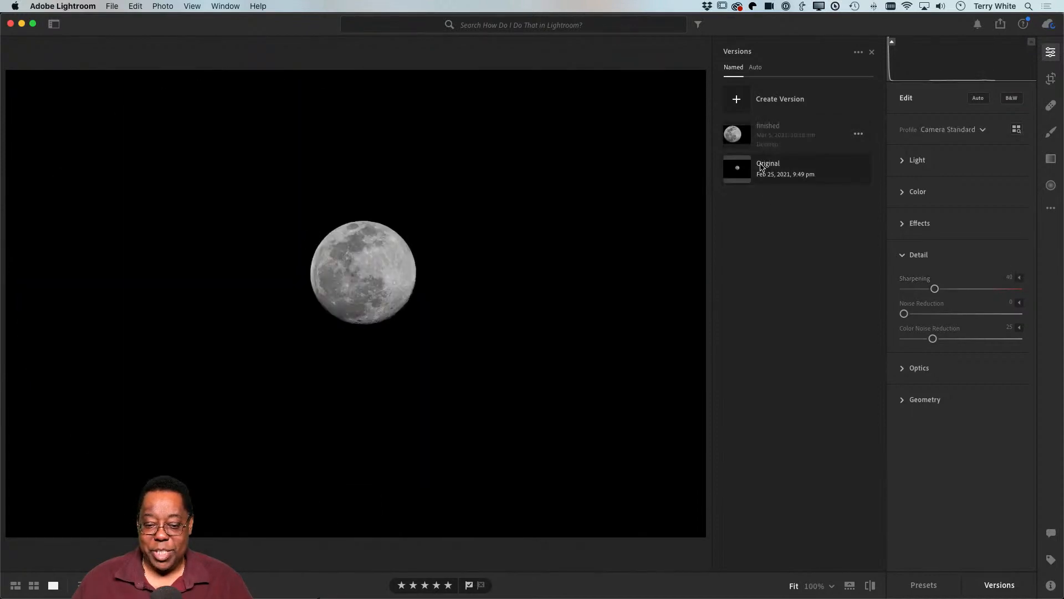
left_click(769, 144)
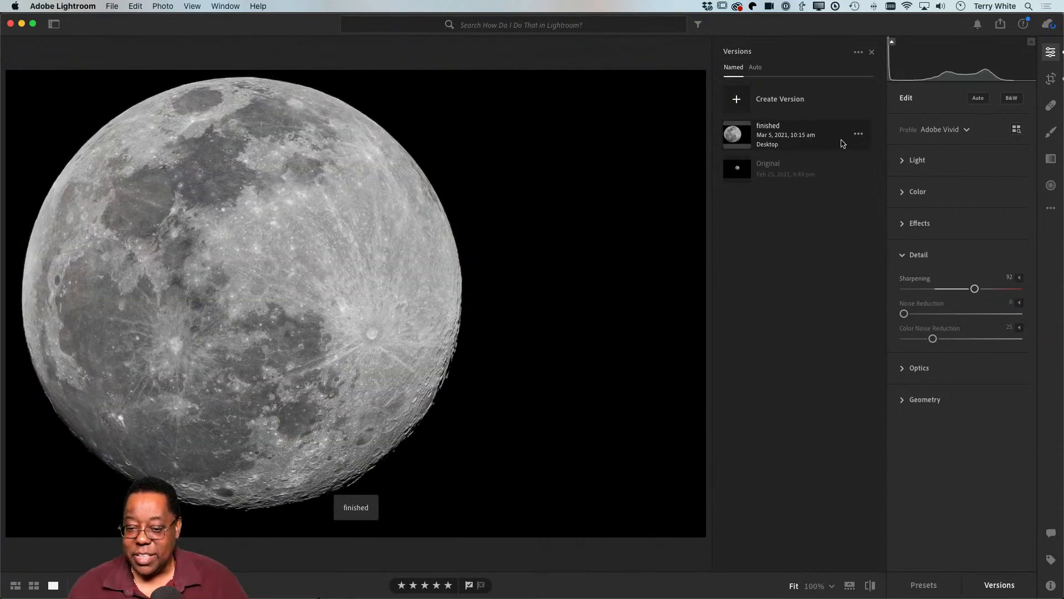
- Raise the moon photo's Shadows to +52 and save the edit as a version named "shadows"
left_click(907, 160)
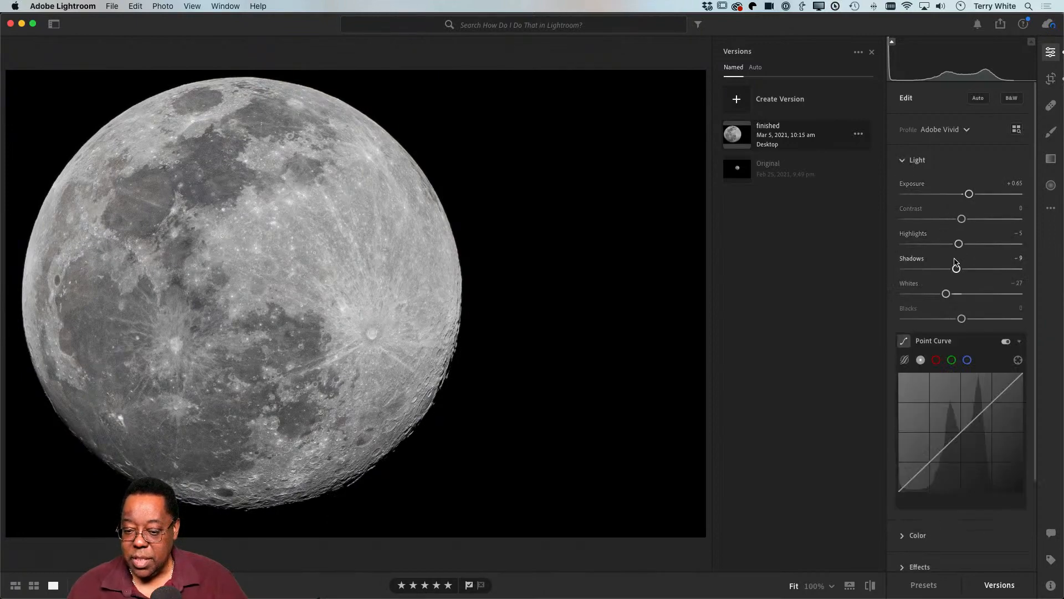
left_click_drag(958, 273, 983, 274)
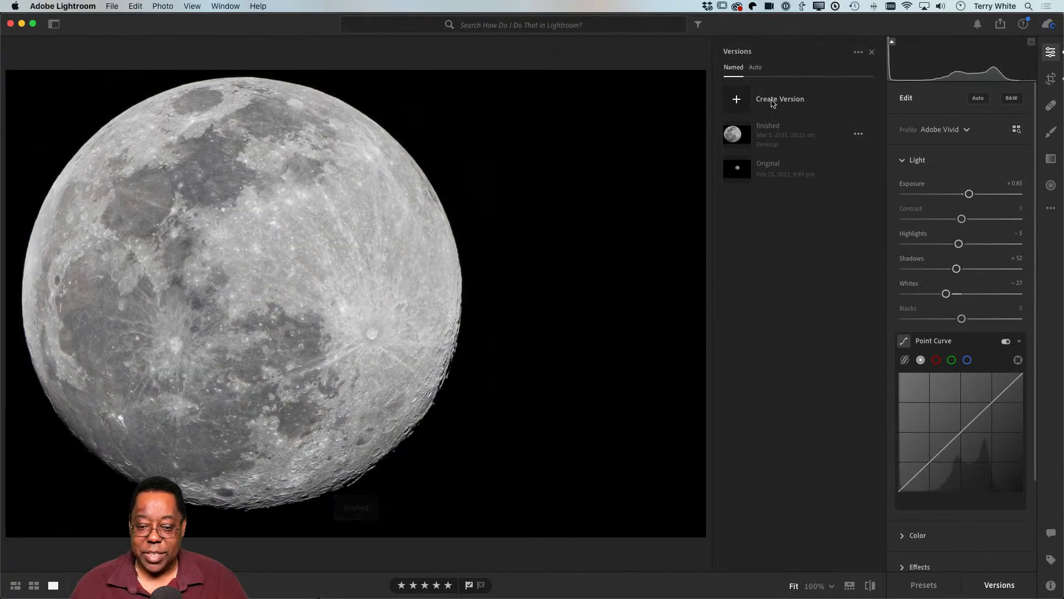
left_click(758, 99)
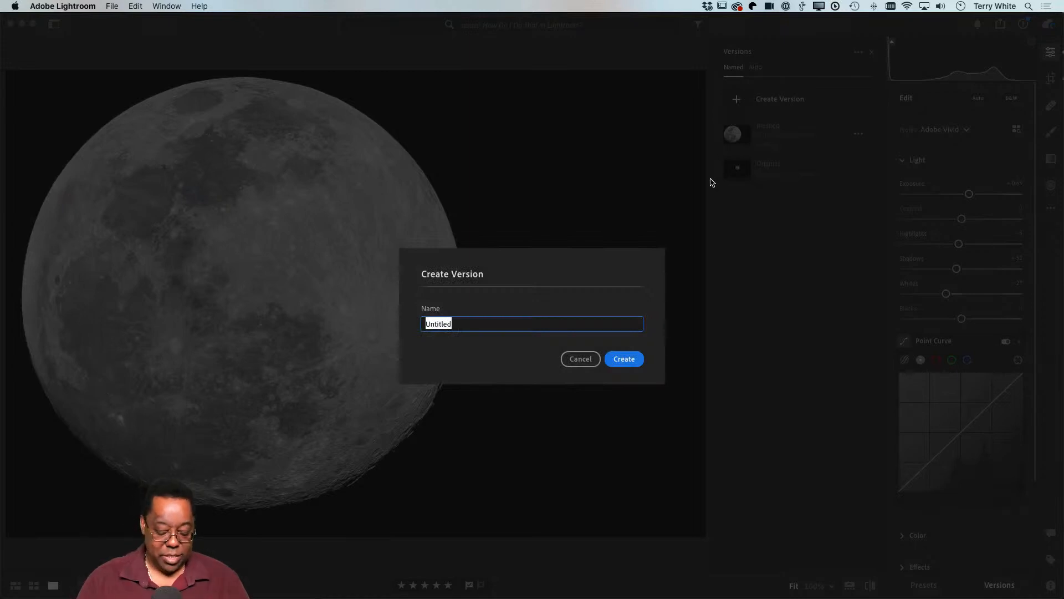
type("shadows")
key("Return")
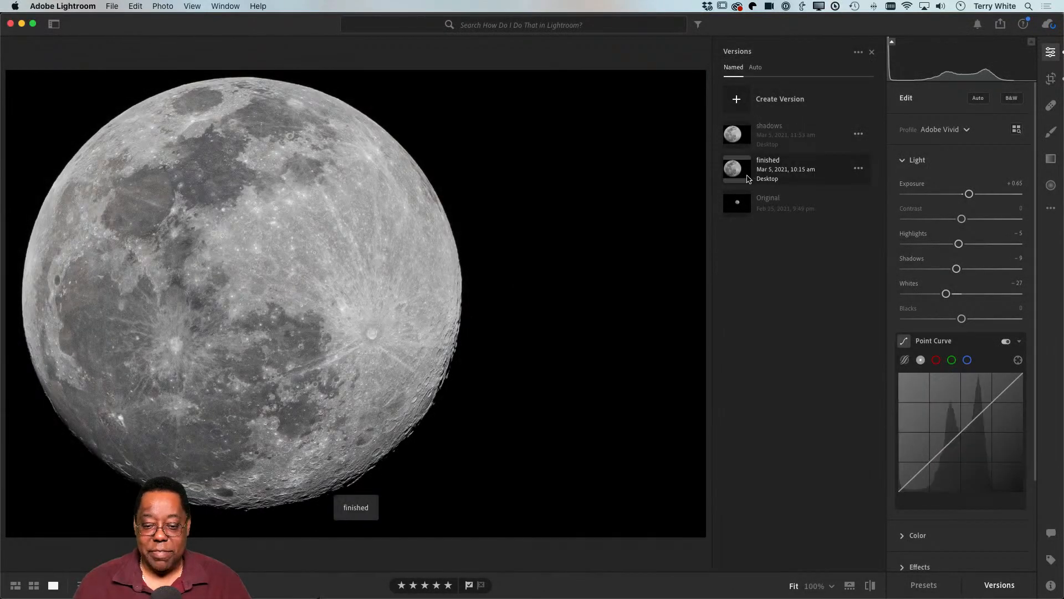
- Apply the moon photo's Original version, return to the photo grid, and reopen the moon photo
left_click(740, 204)
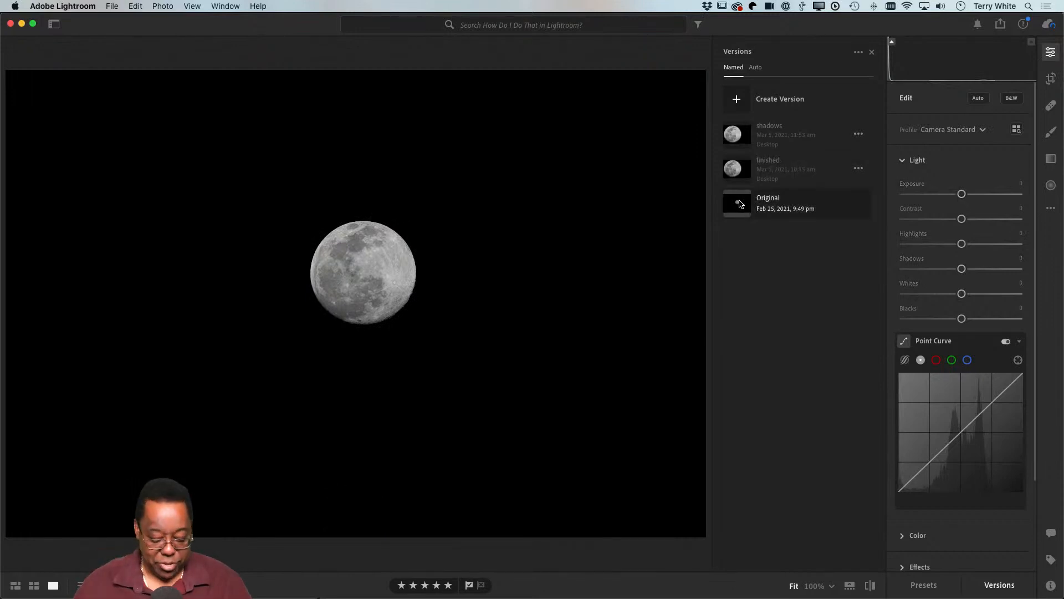
key("g")
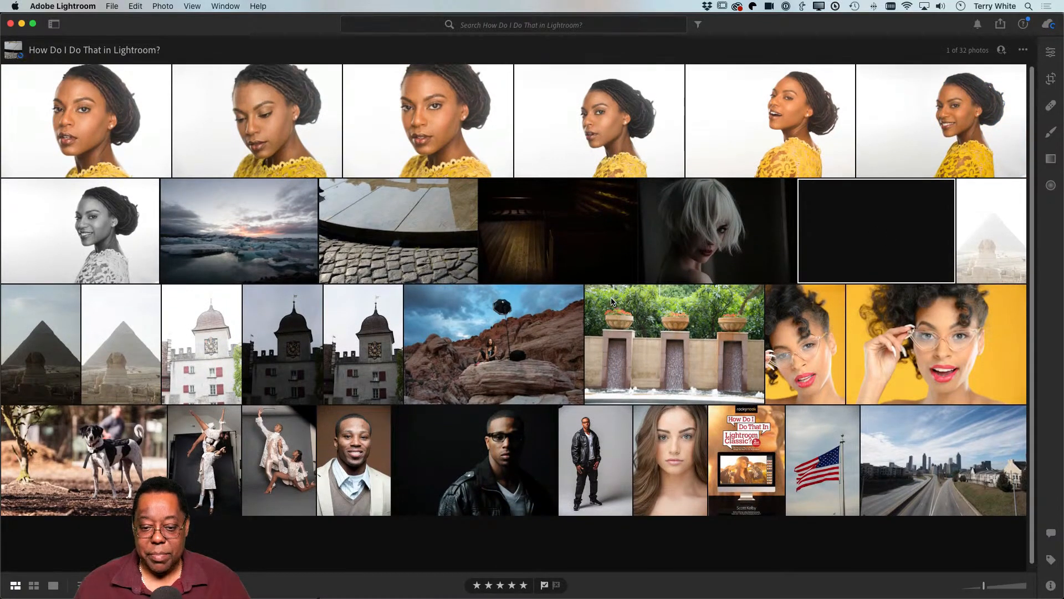
double_click(872, 262)
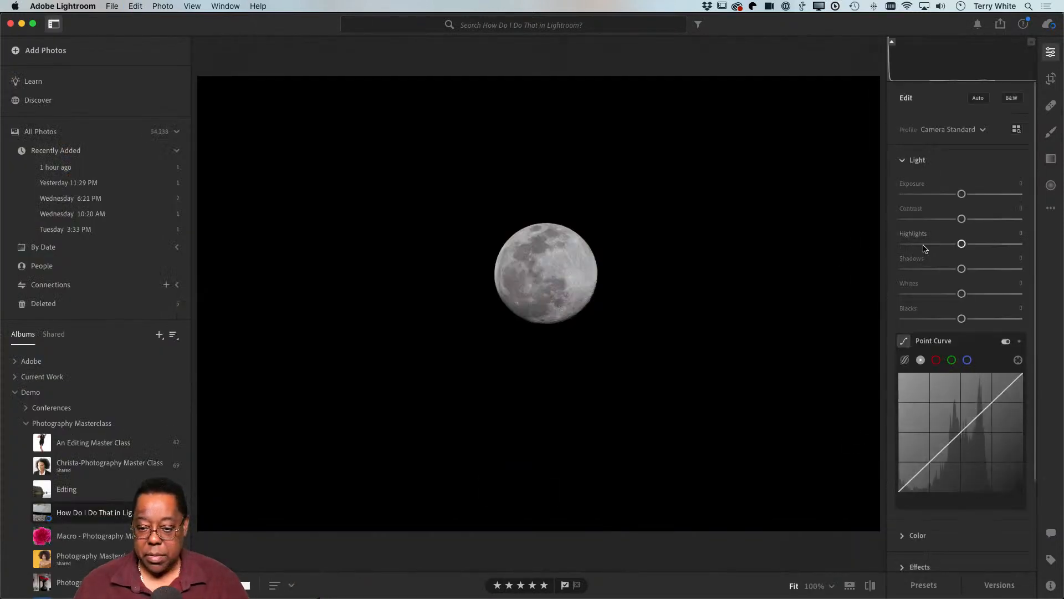
- Apply the moon photo's finished version, then check it in the photo grid, full screen, and in the square grid
left_click(999, 585)
left_click(768, 166)
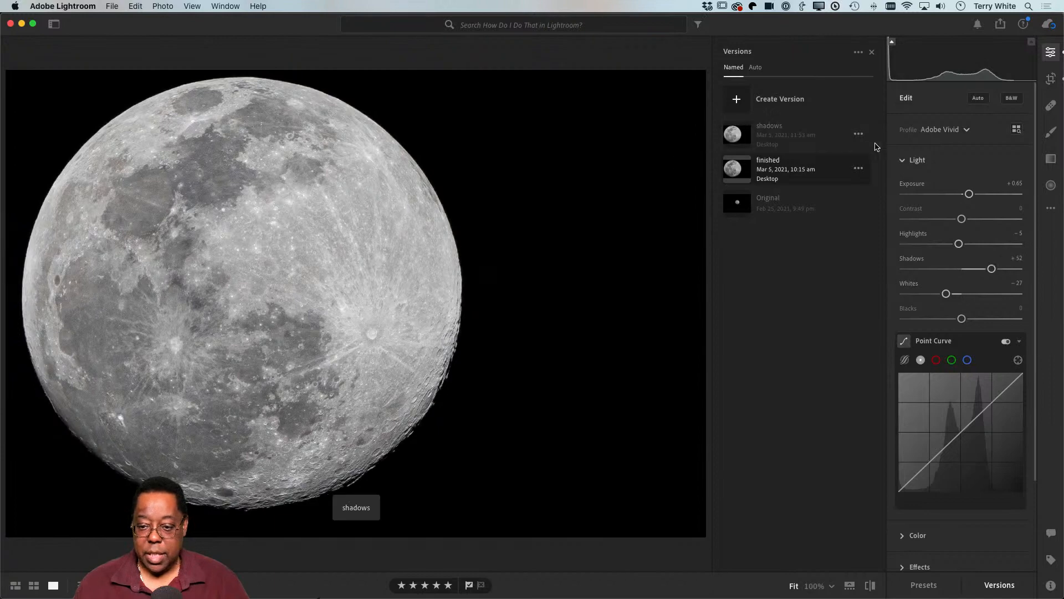
left_click(1049, 54)
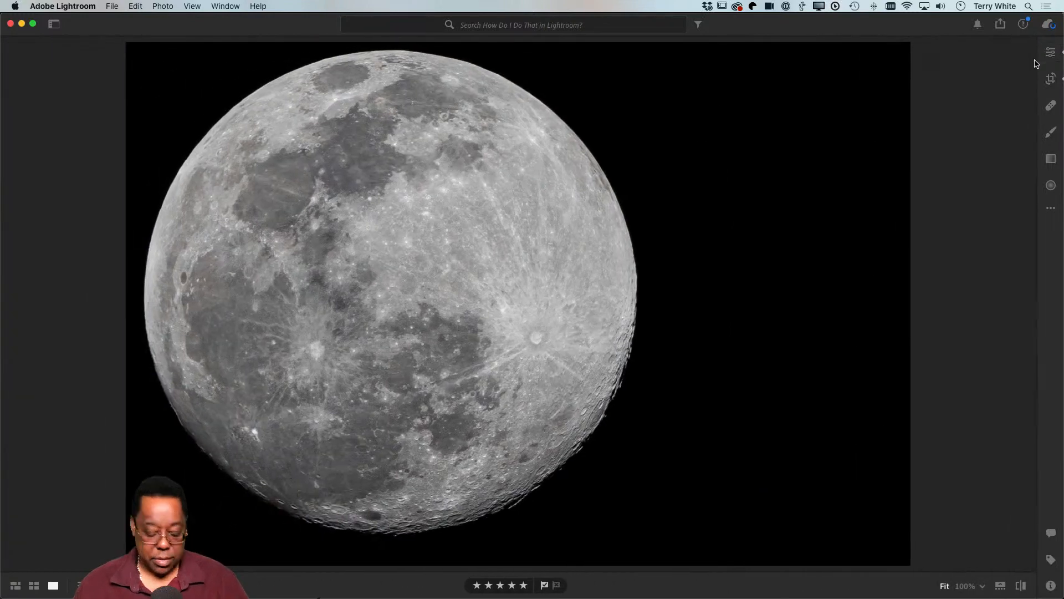
key("g")
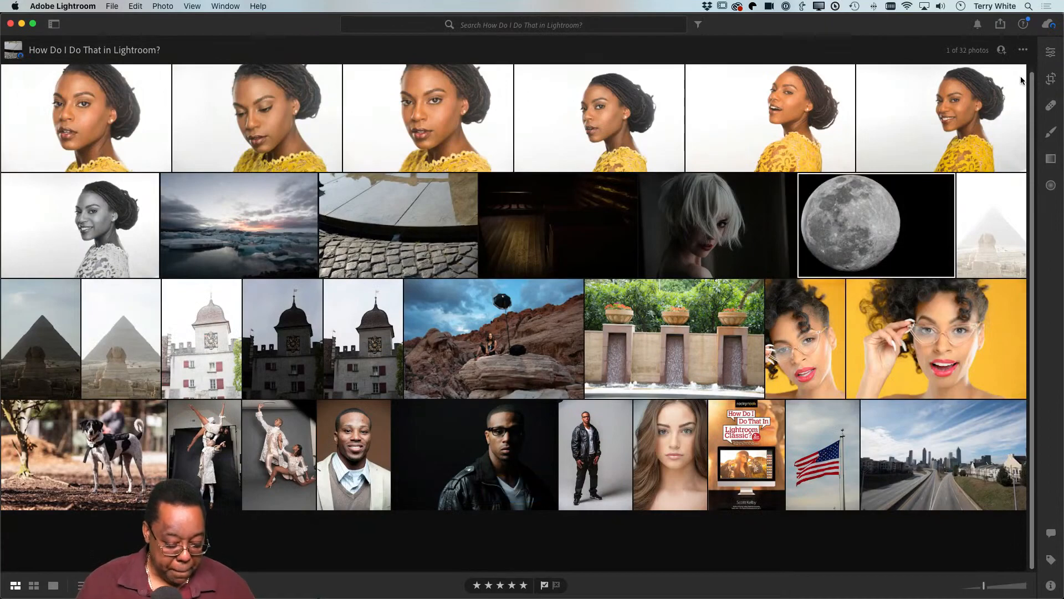
key("f")
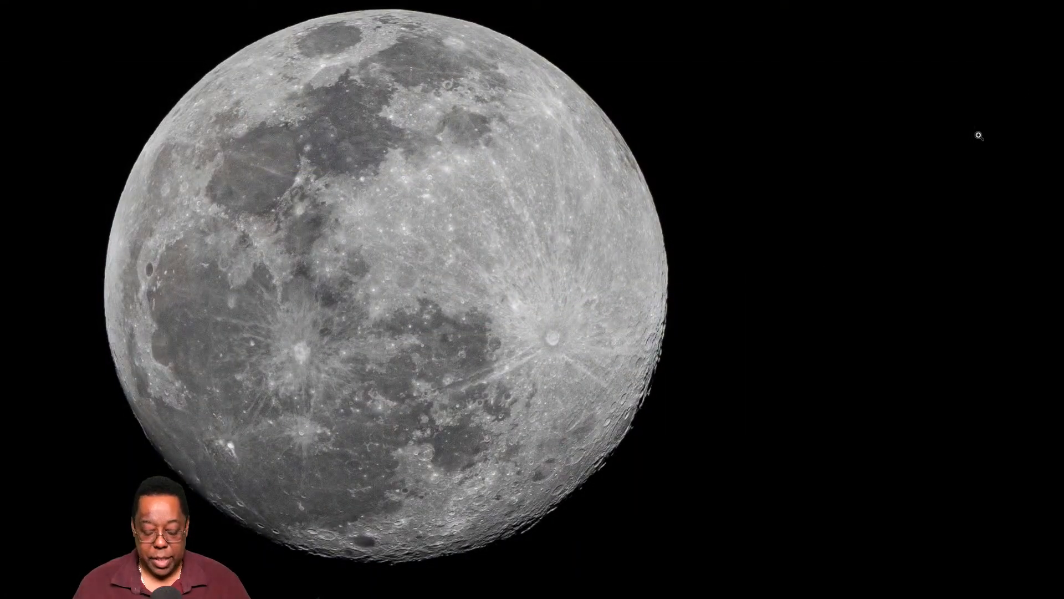
key("shift+g")
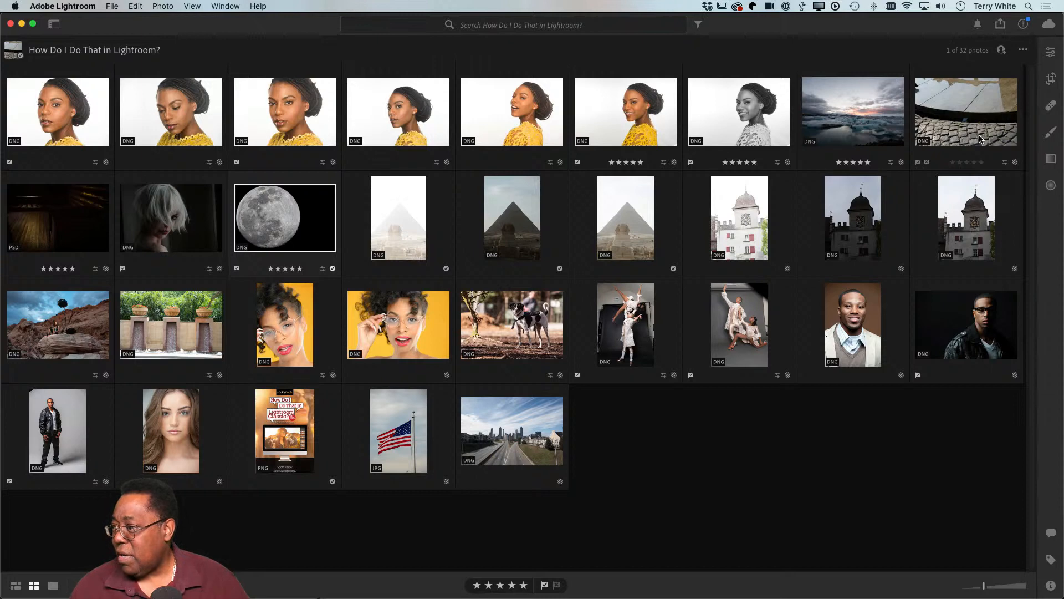
- Reopen the moon photo for editing, show its saved versions, and apply the Original version
double_click(312, 233)
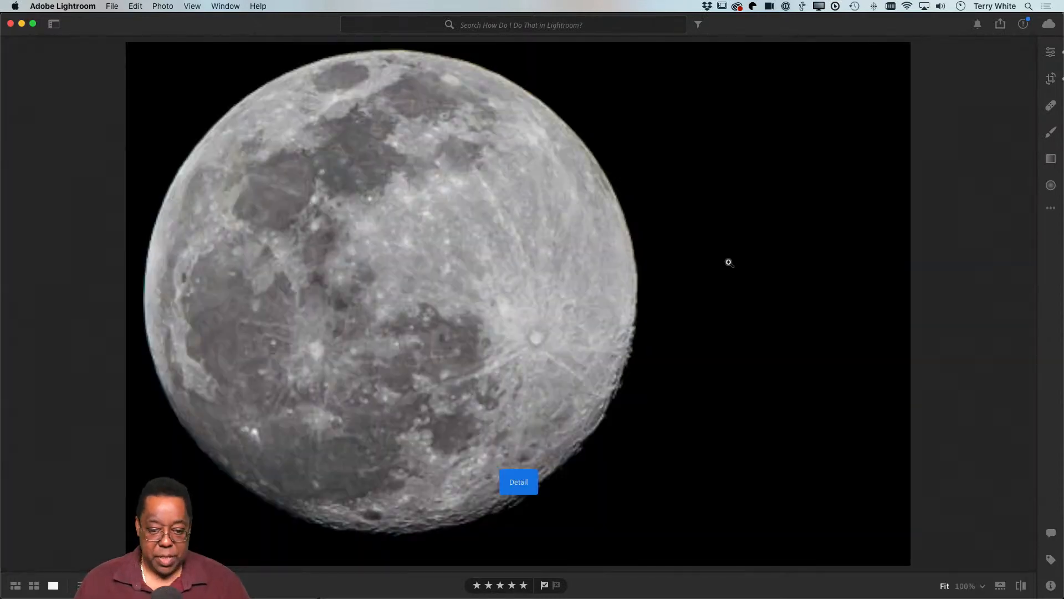
left_click(1051, 53)
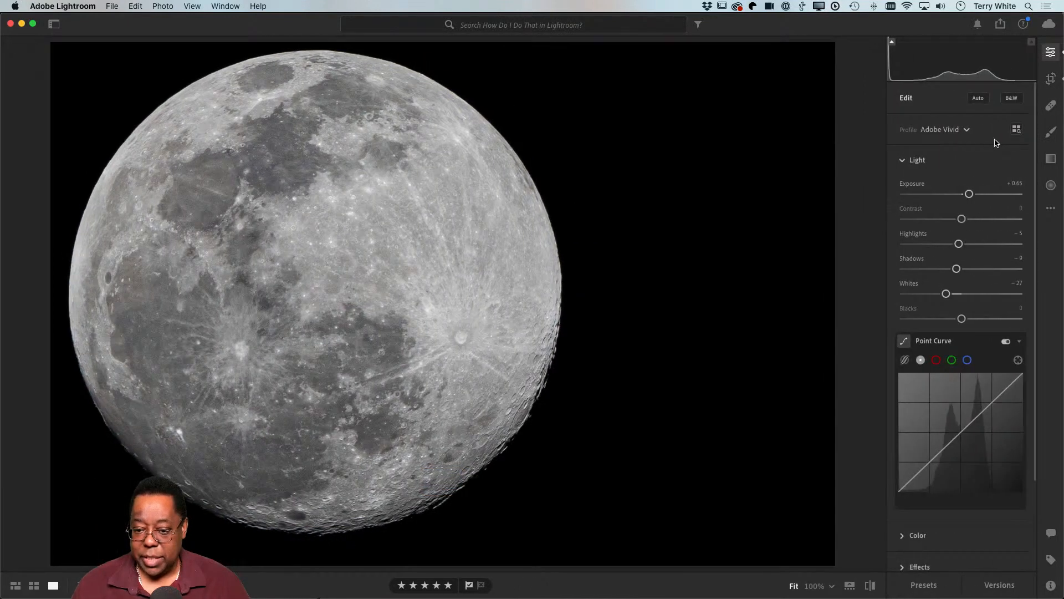
left_click(999, 585)
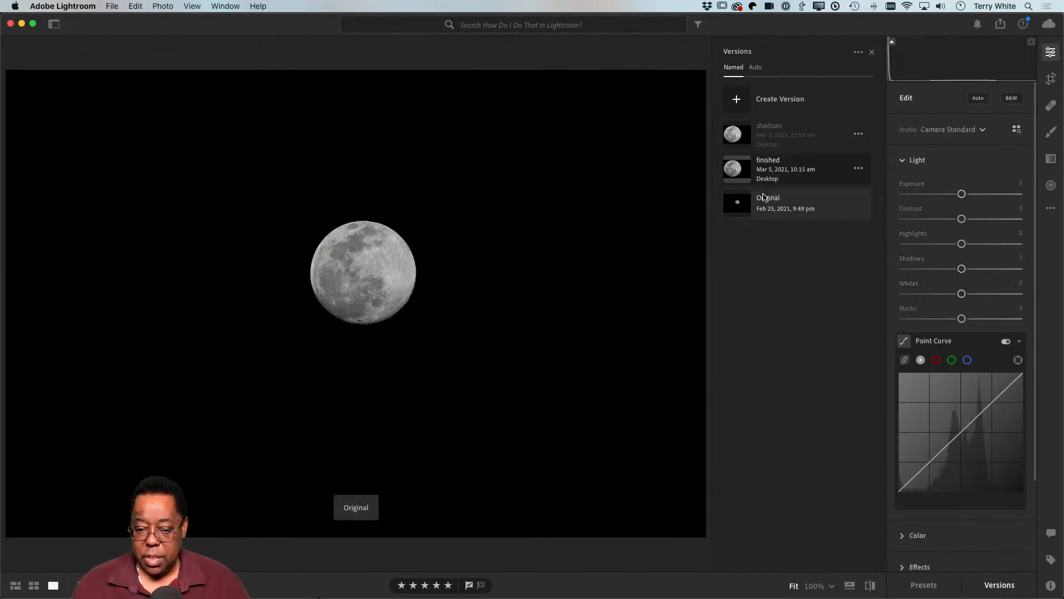
left_click(763, 199)
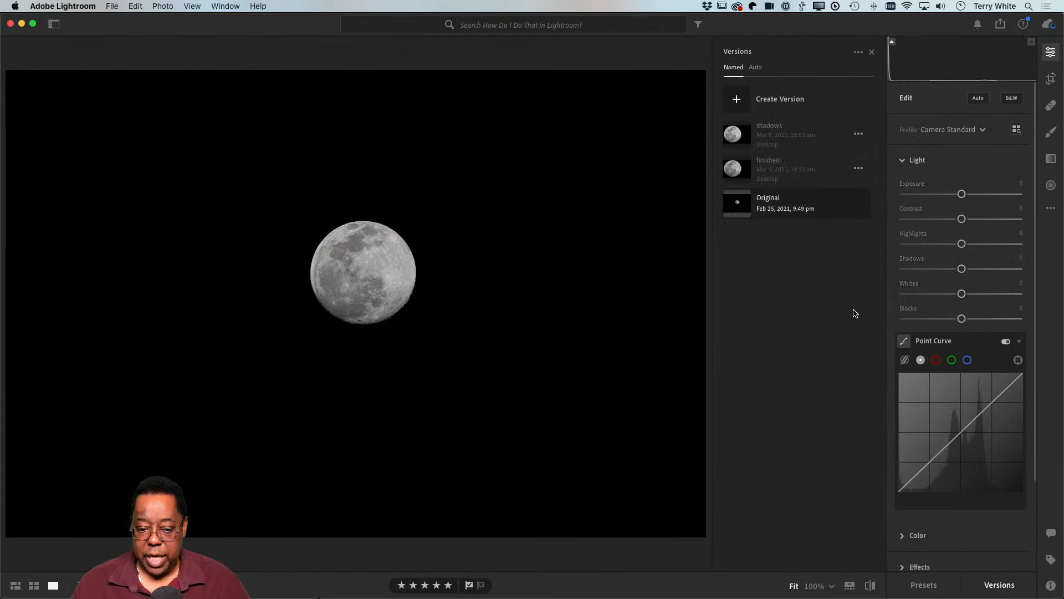
- Crop the moon photo to a smaller landscape frame around the moon, trimming the lower-left and upper-right corners
left_click(1050, 82)
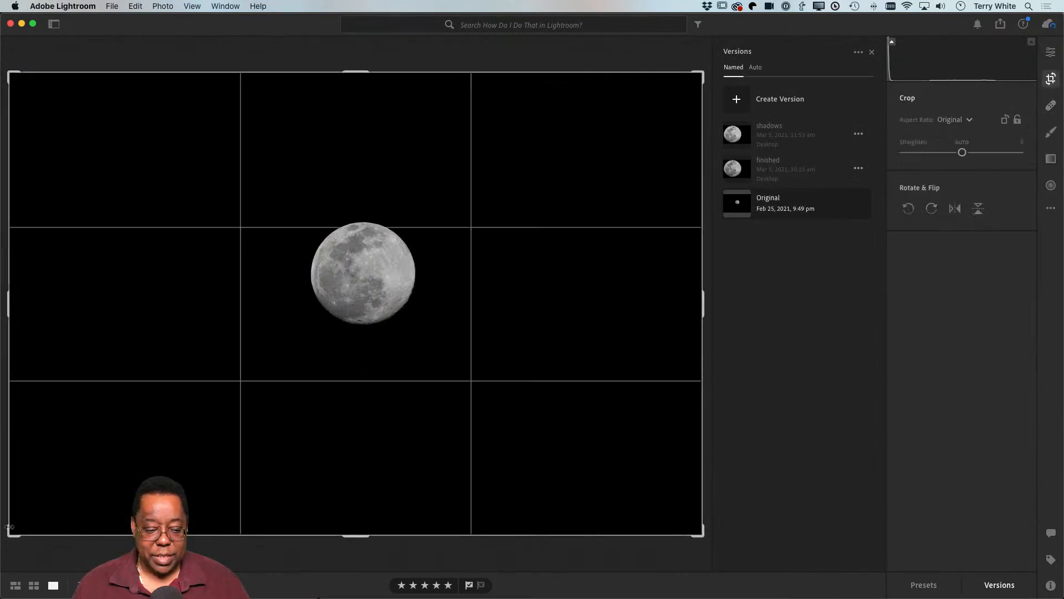
left_click_drag(11, 534, 131, 469)
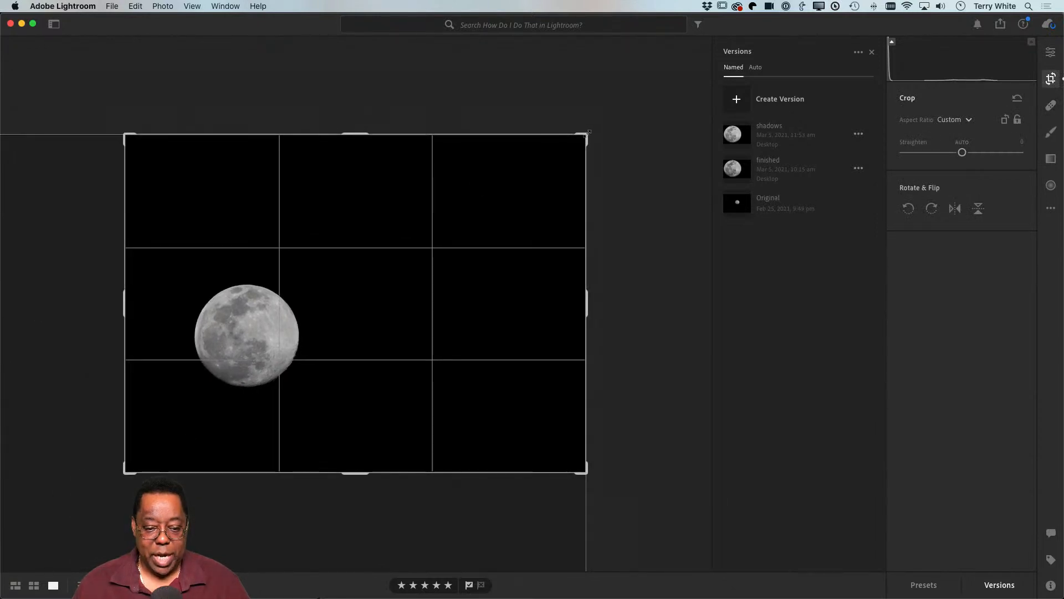
left_click_drag(584, 135, 537, 169)
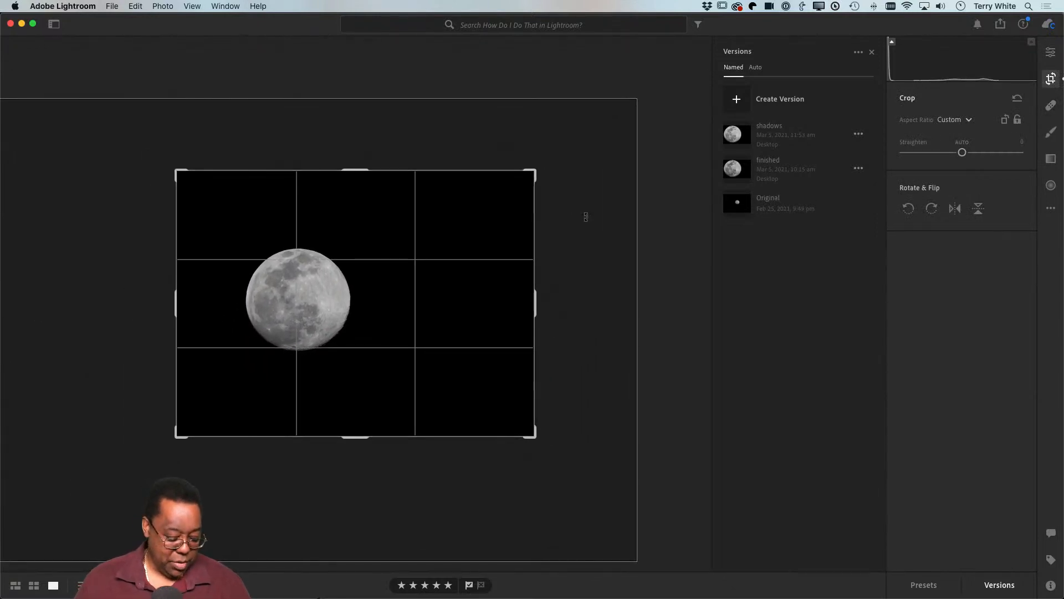
- Switch the crop to portrait orientation, tighten it, and position the moon in the upper half of the frame
key("x")
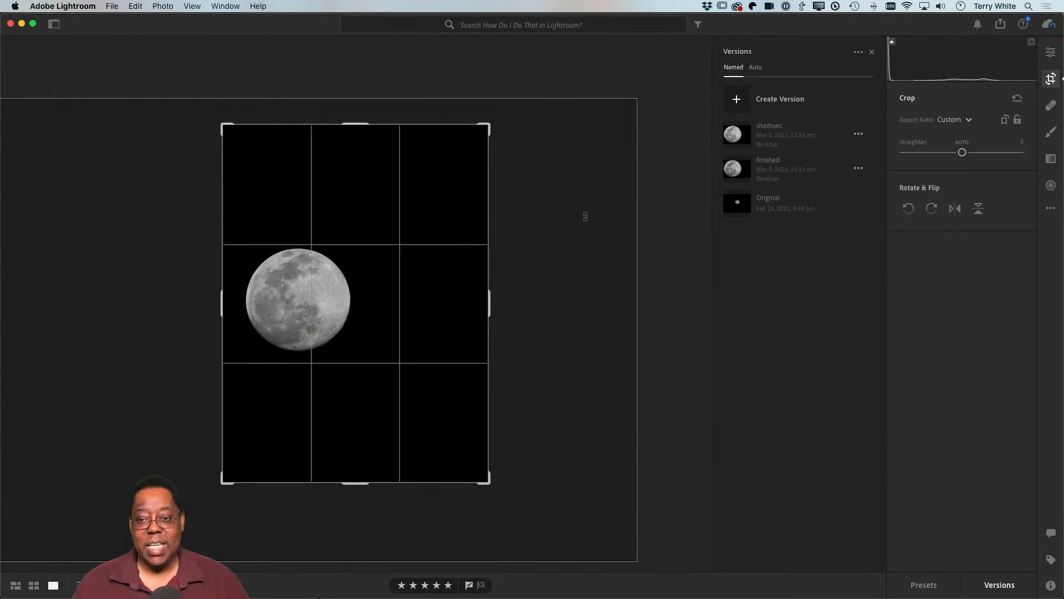
key("x")
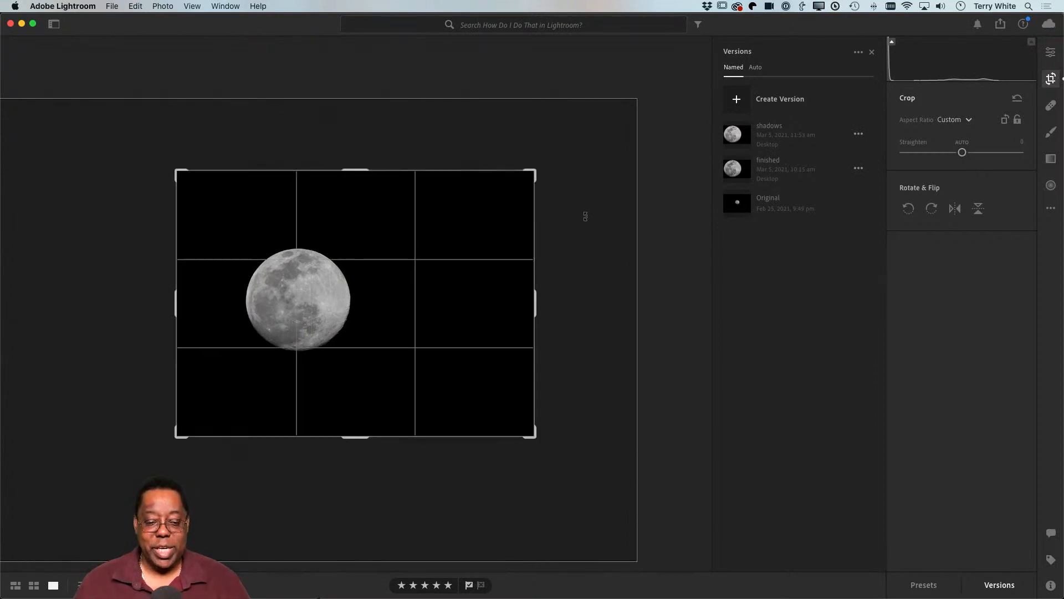
key("x")
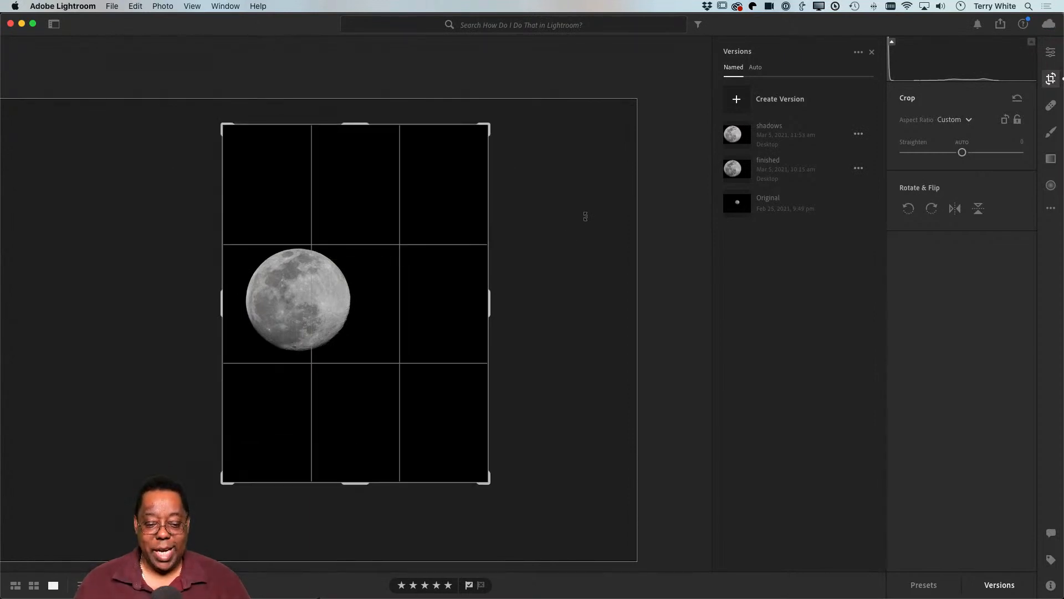
left_click_drag(433, 307, 437, 267)
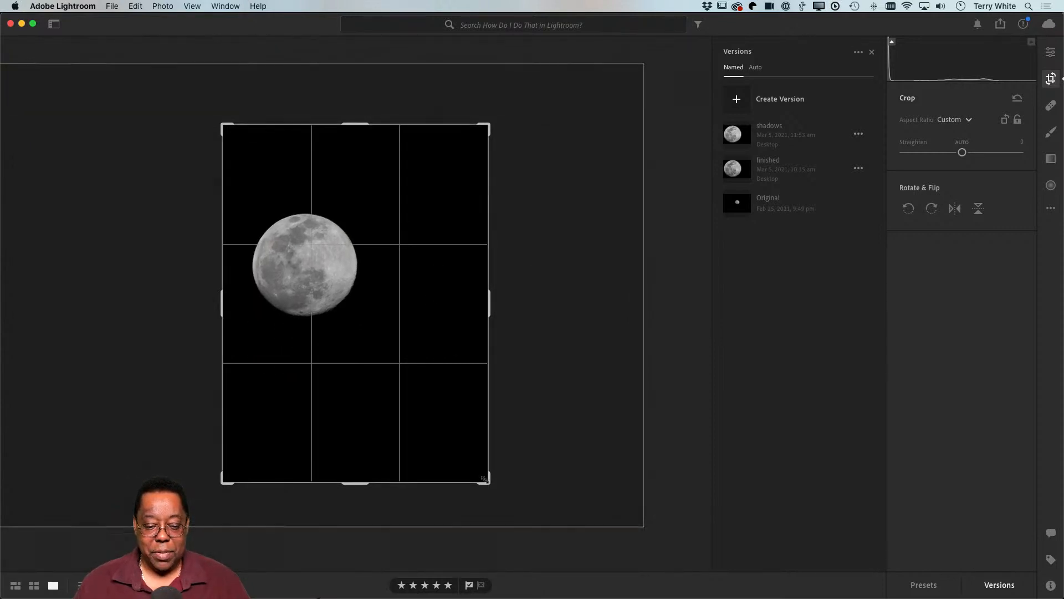
left_click_drag(482, 478, 439, 438)
left_click_drag(411, 385, 397, 335)
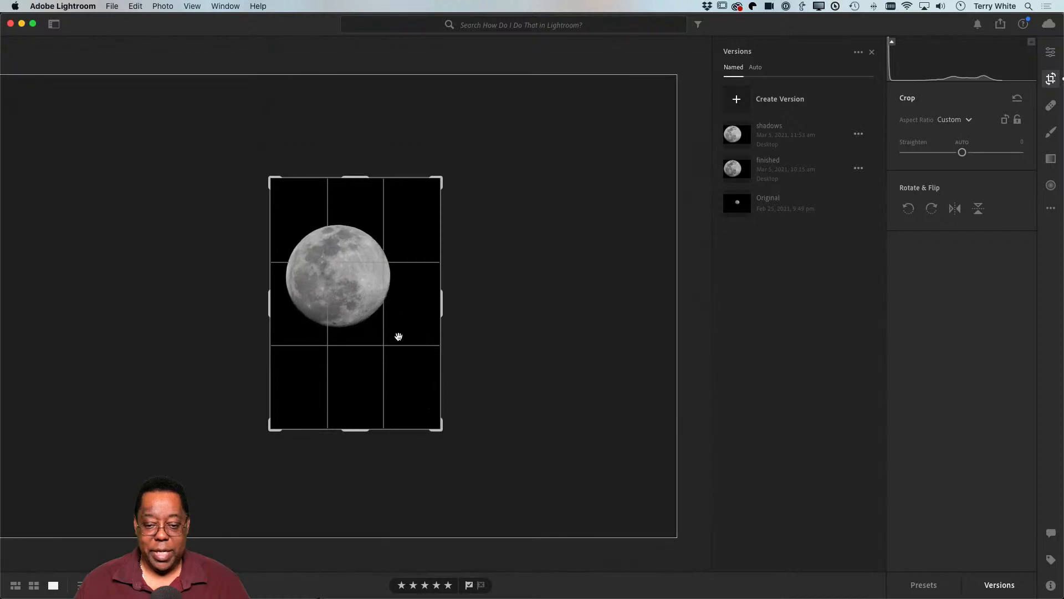
- Save the portrait crop as a version named "verticle", finish cropping, and view the photo full screen
left_click(792, 99)
type("ver")
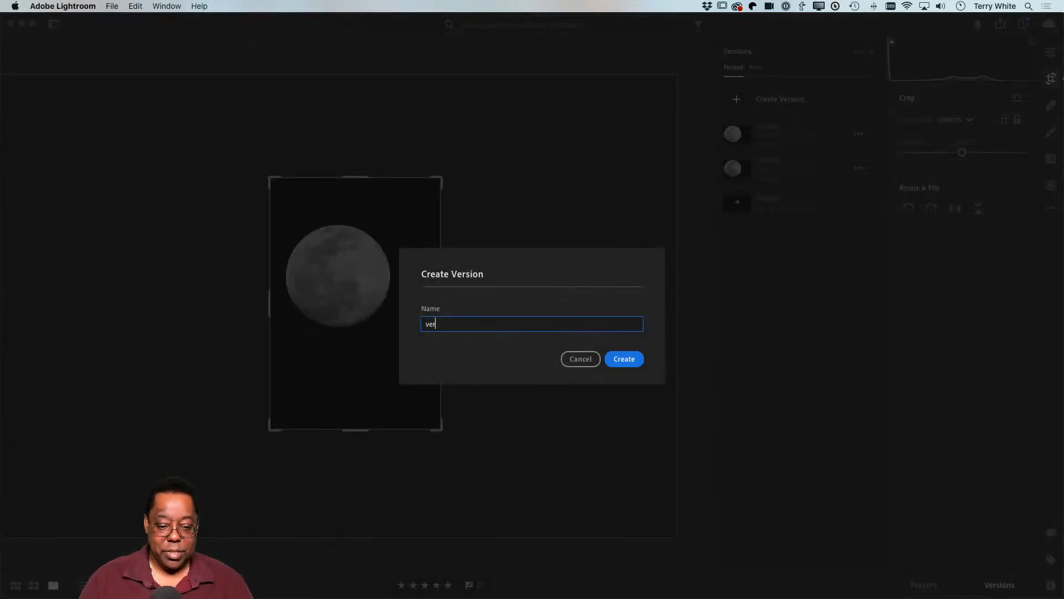
type("ticle")
key("Return")
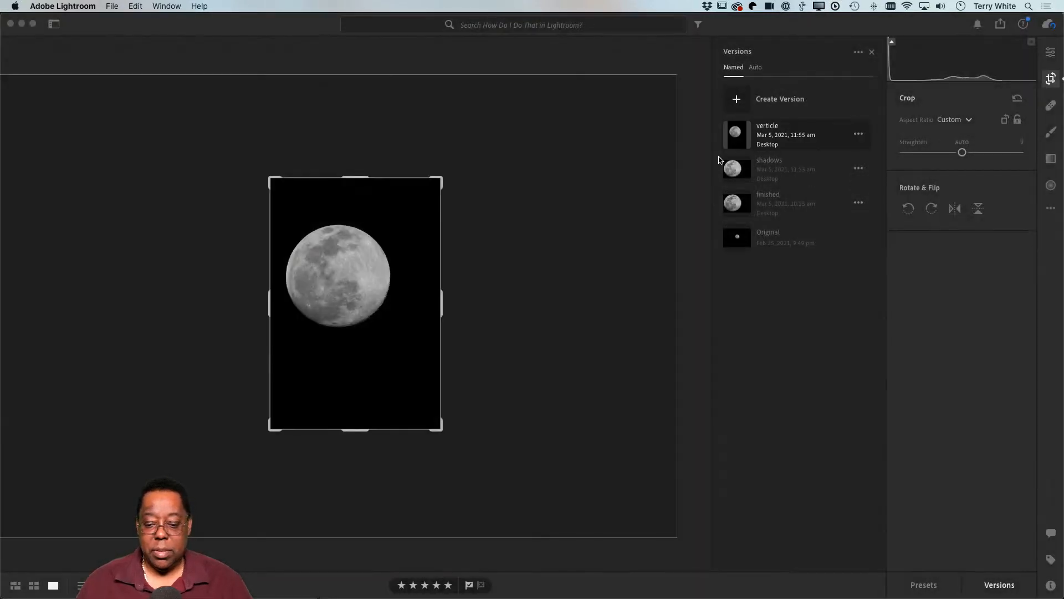
left_click(1050, 53)
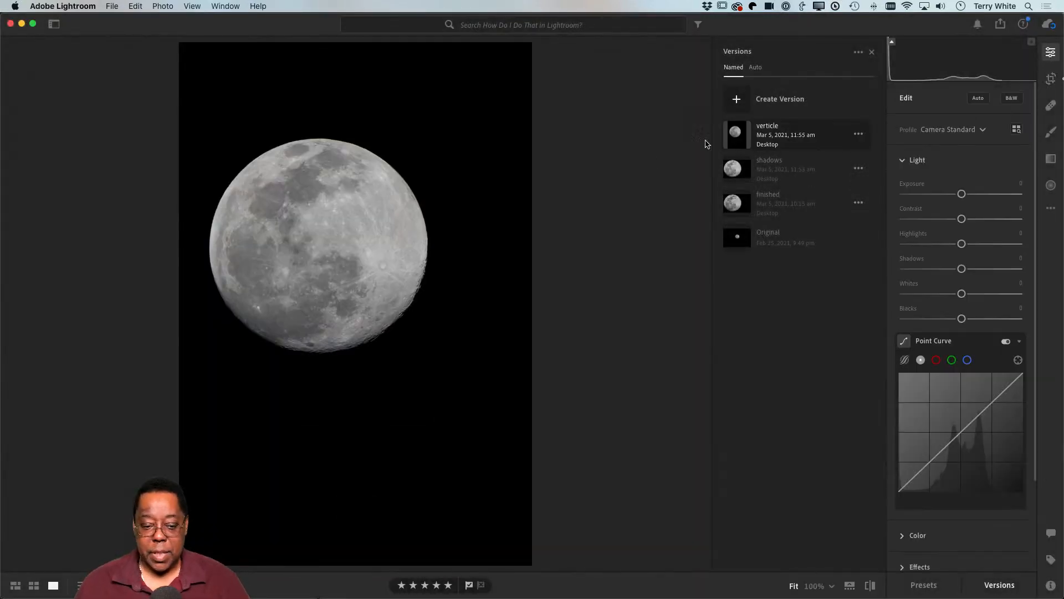
key("f")
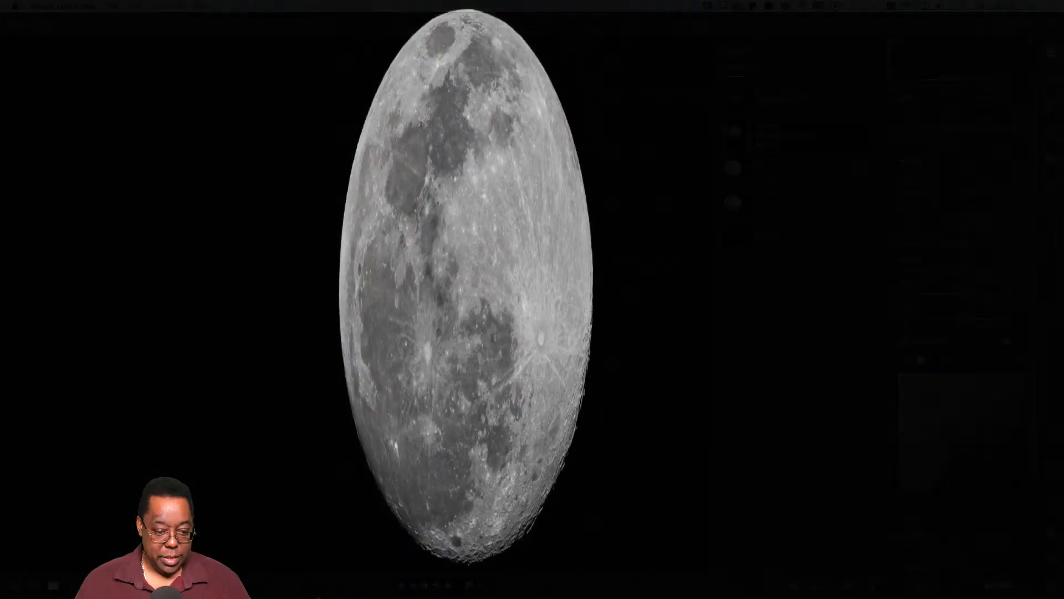